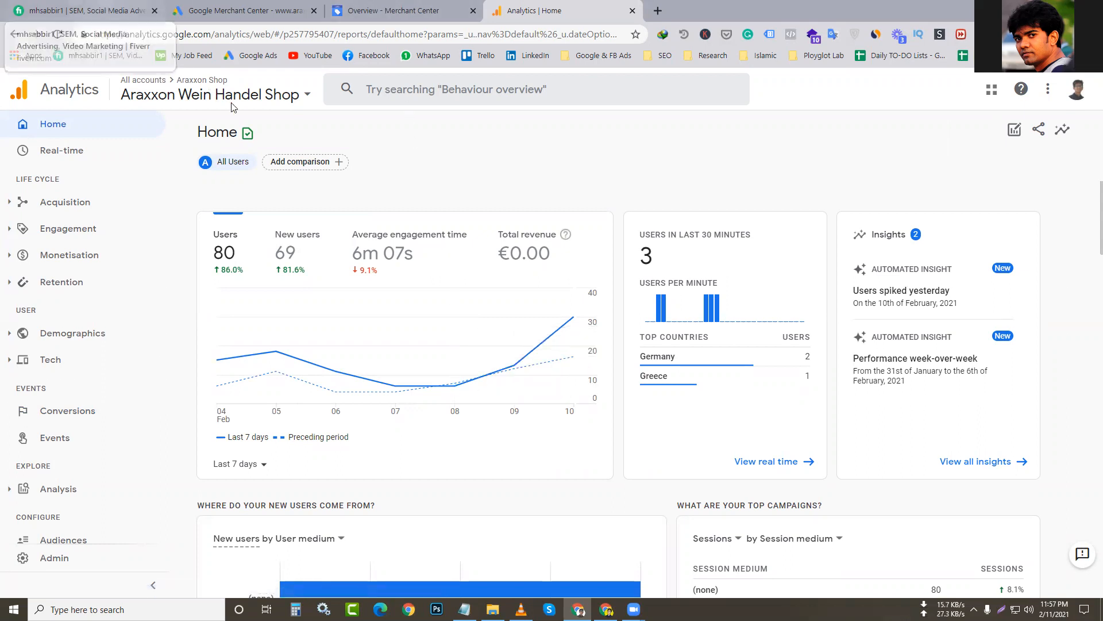
- Find the client's temporary WordPress admin access link in the Fiverr order messages and open it
key(ctrl+1)
mouse_move(270, 102)
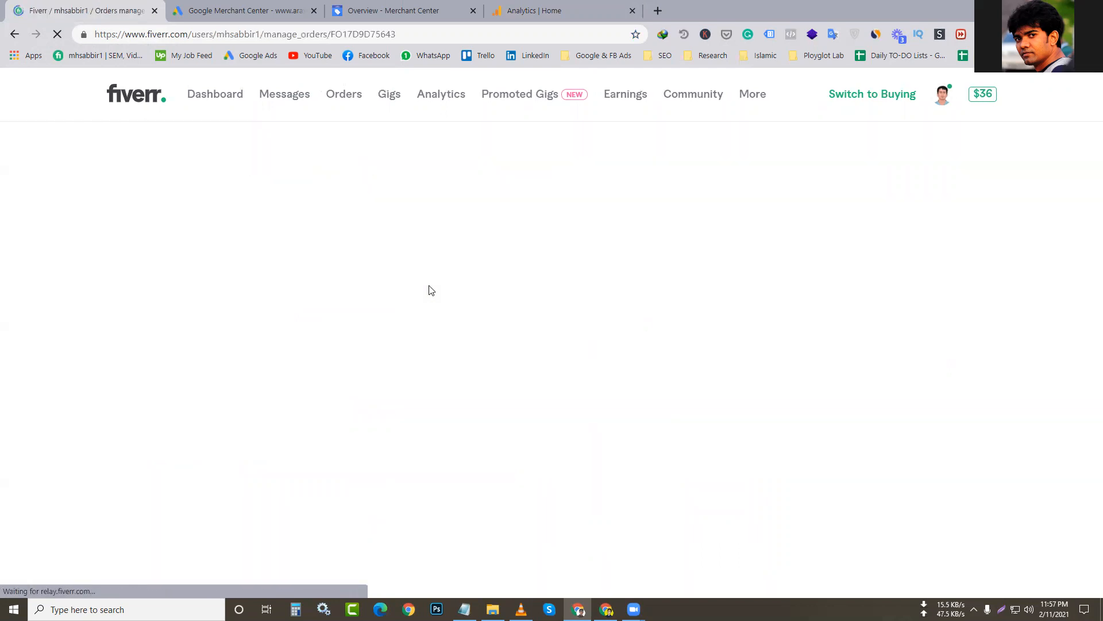
scroll(432, 290, down, 15)
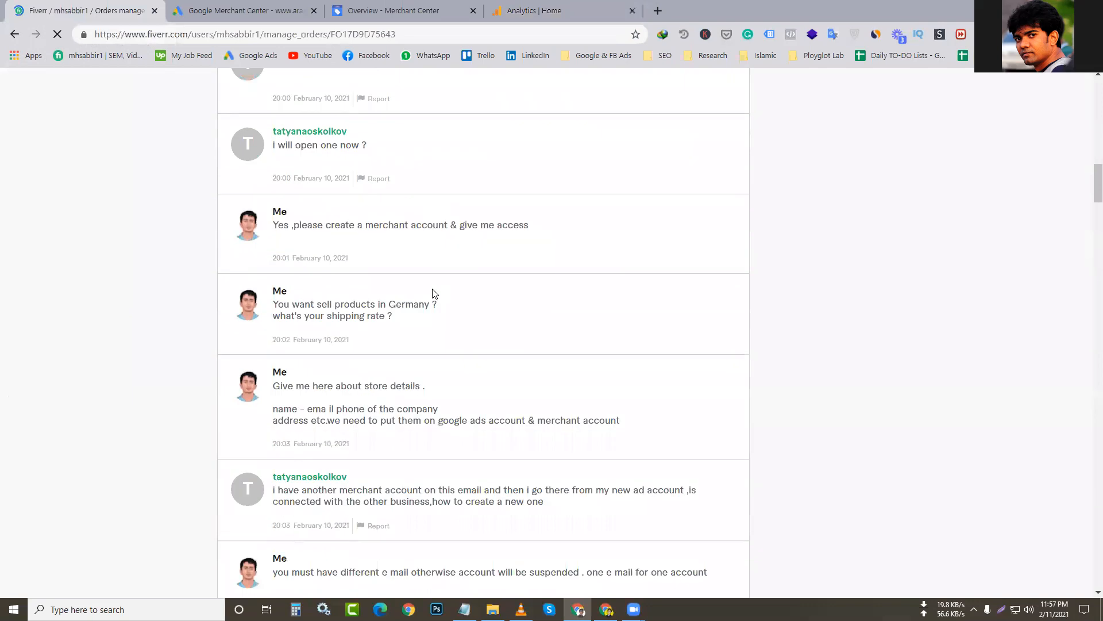
scroll(435, 293, down, 18)
scroll(381, 283, up, 2)
scroll(402, 290, up, 1)
scroll(424, 301, down, 1)
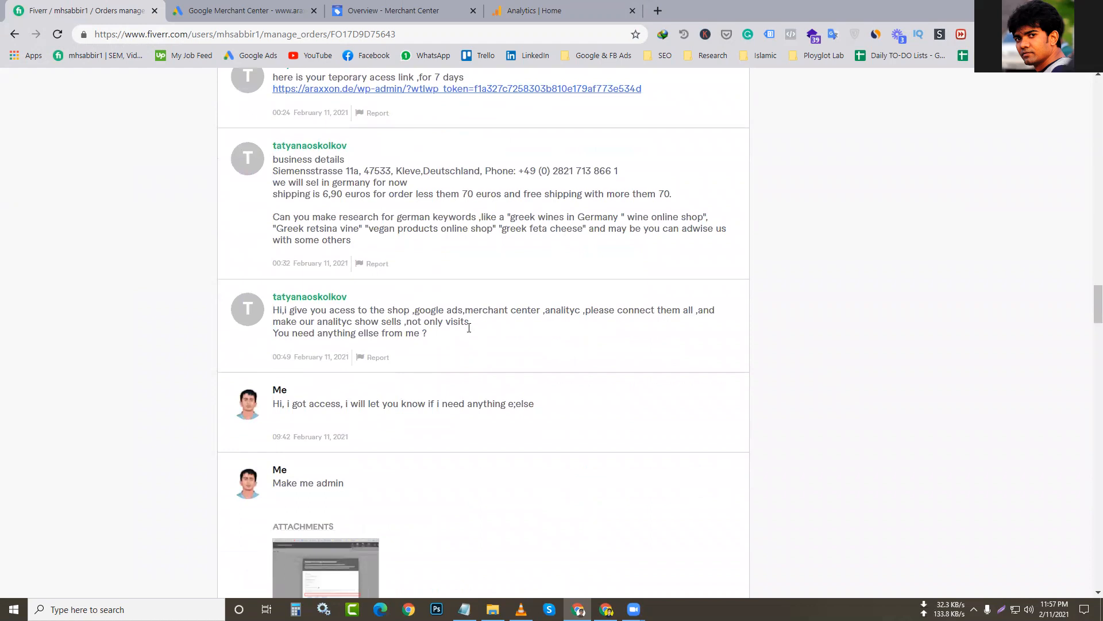
click(457, 89)
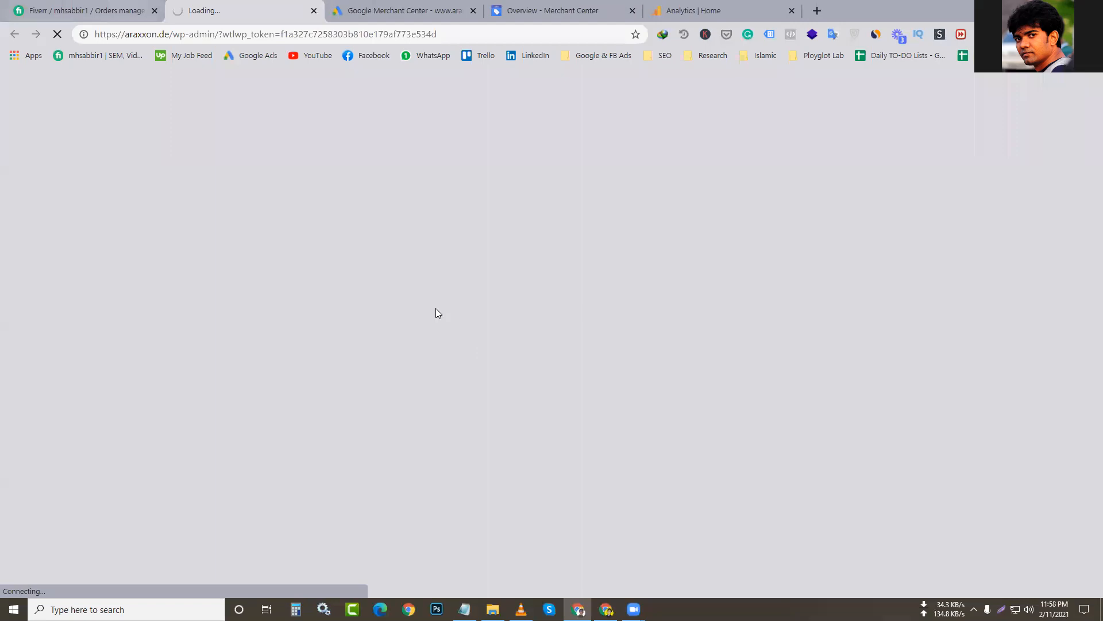
- Review the earlier messages in the Fiverr order conversation about the merchant account and store details
key(ctrl+shift+Tab)
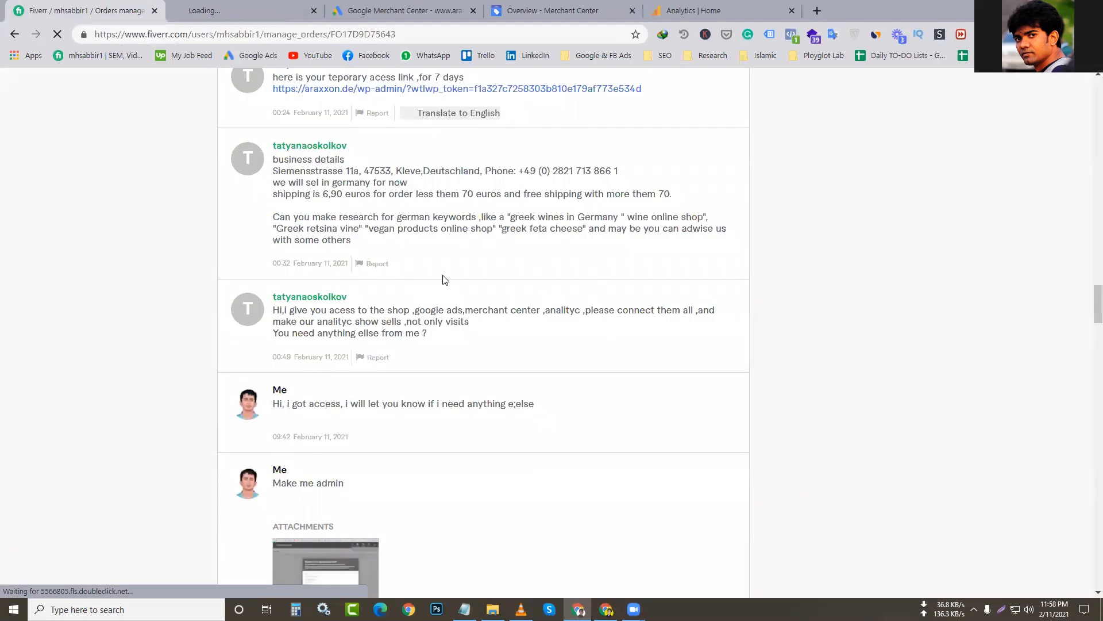
scroll(453, 291, up, 5)
scroll(453, 291, up, 15)
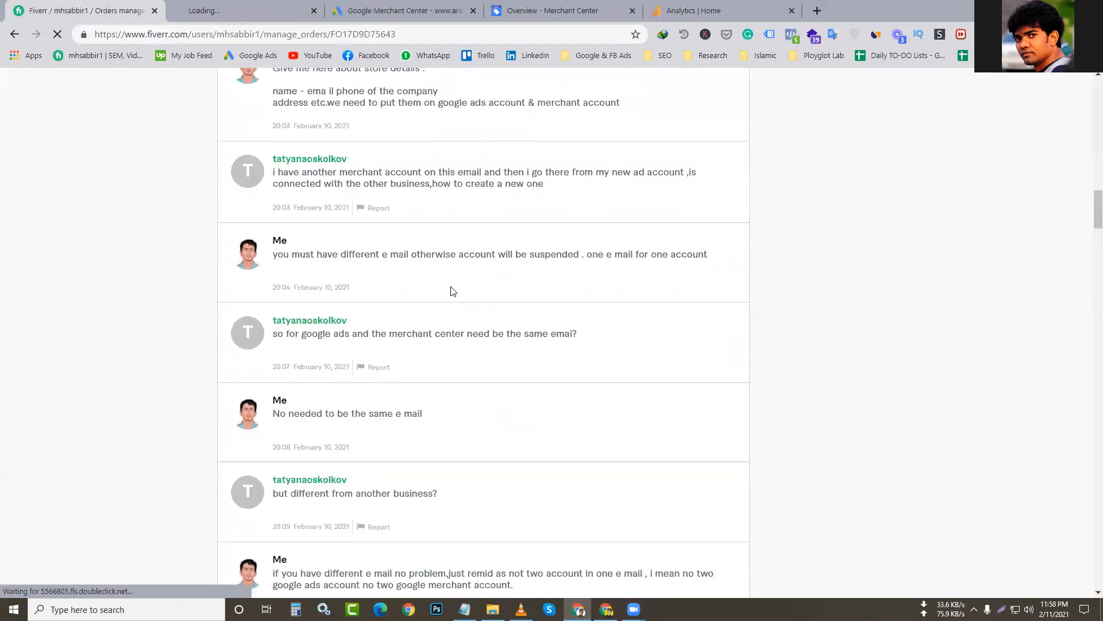
scroll(454, 293, up, 1)
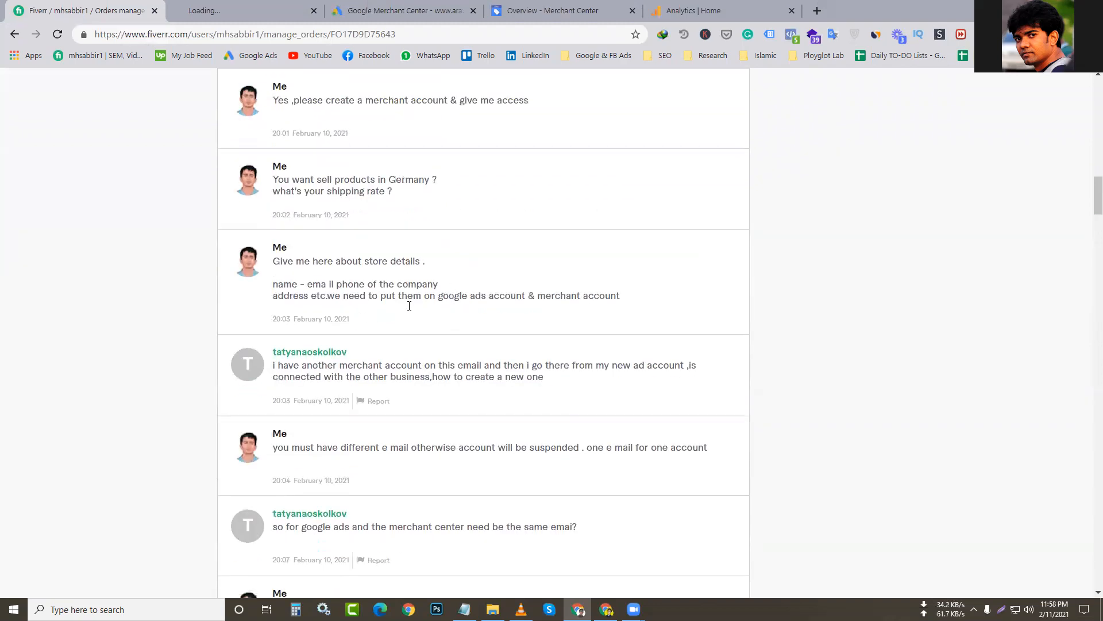
scroll(454, 320, up, 1)
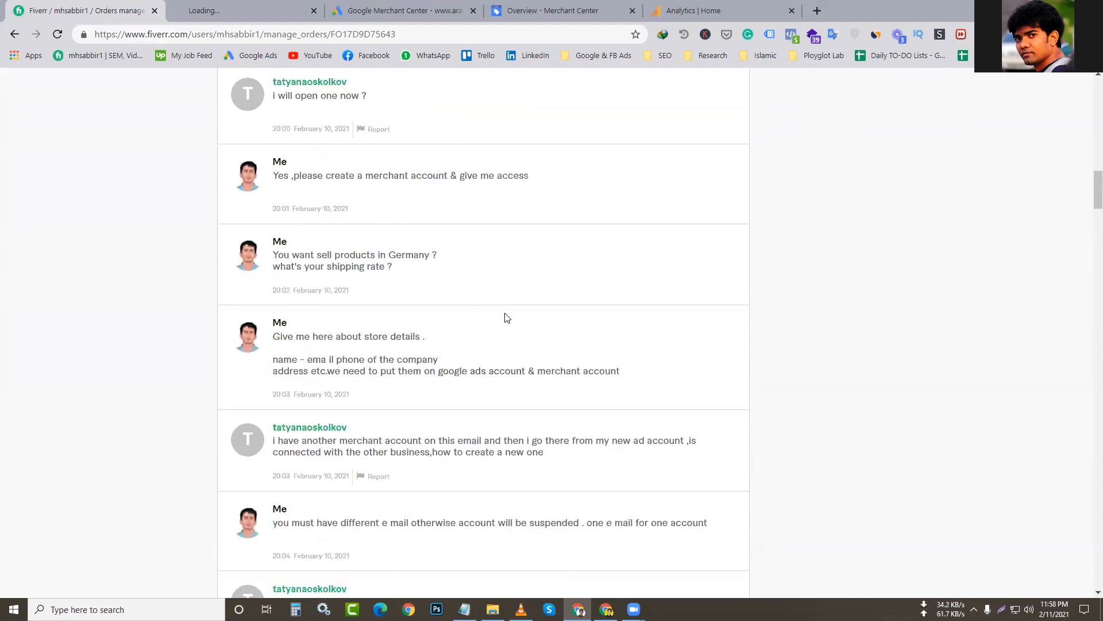
scroll(505, 318, up, 1)
scroll(628, 139, up, 12)
scroll(628, 139, down, 2)
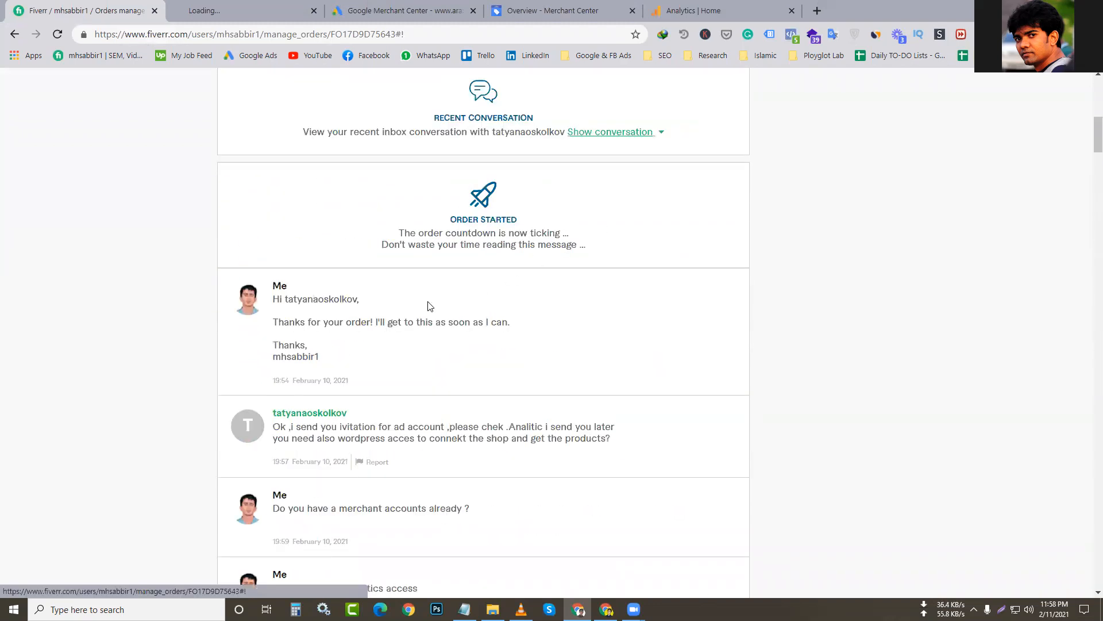
- Show the recent inbox conversation and read through the messages about the offer, account access and TeamViewer
click(627, 135)
scroll(428, 306, down, 15)
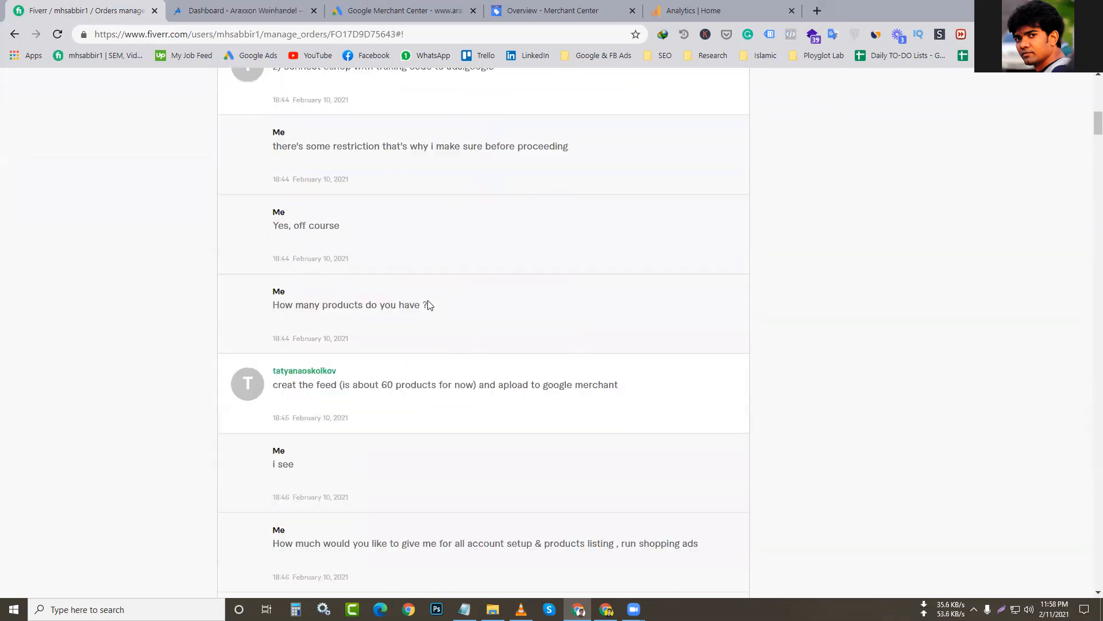
scroll(1085, 443, down, 6)
scroll(1087, 523, down, 8)
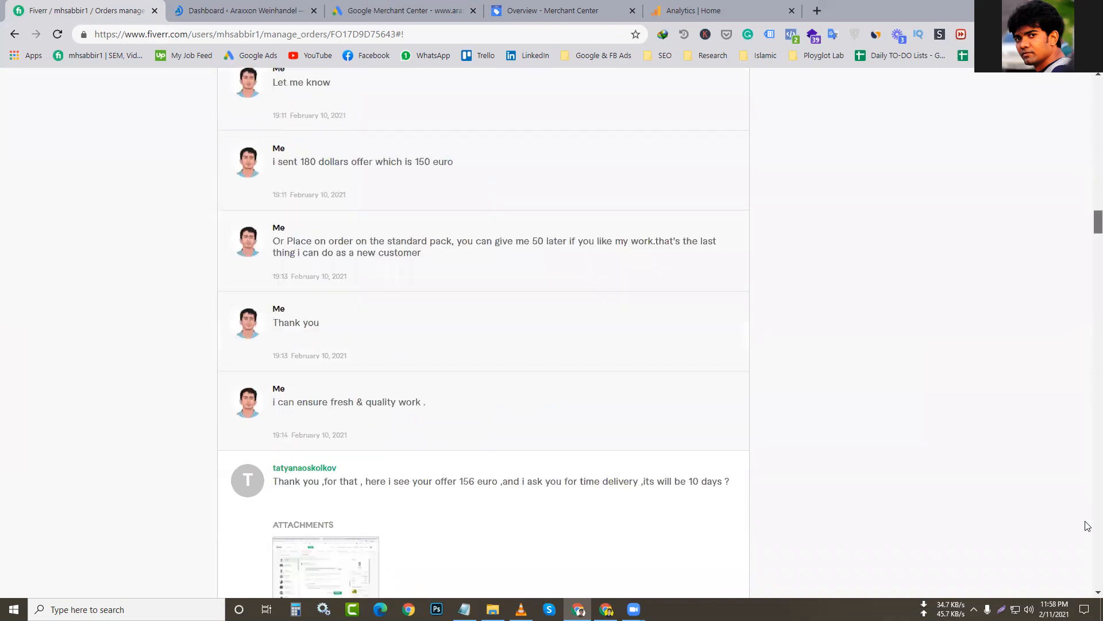
scroll(596, 456, down, 20)
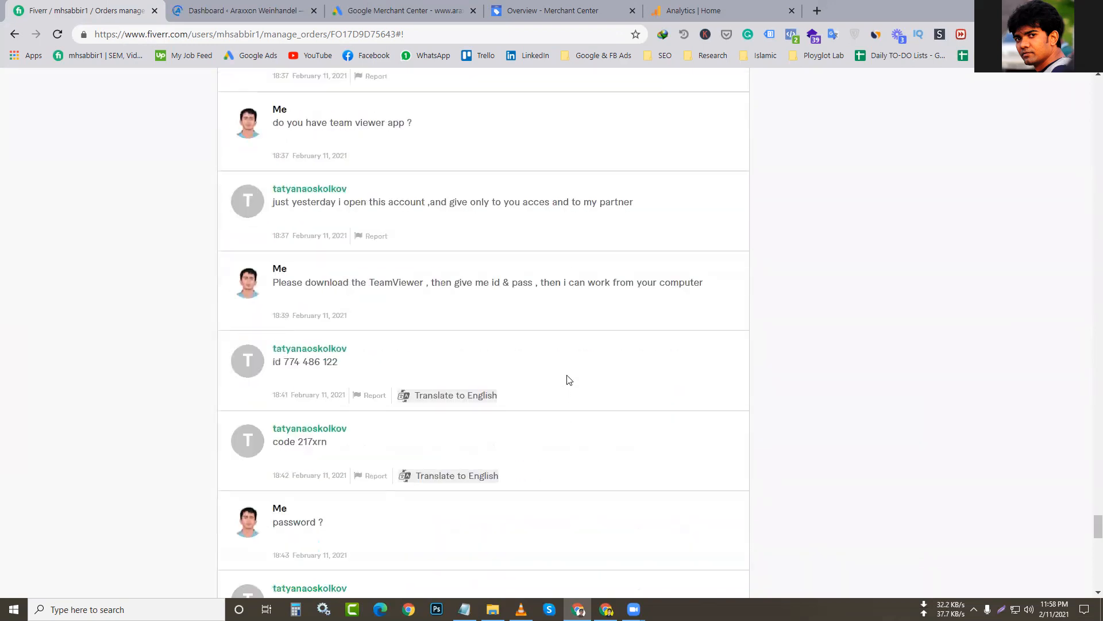
scroll(683, 352, down, 3)
scroll(793, 303, down, 10)
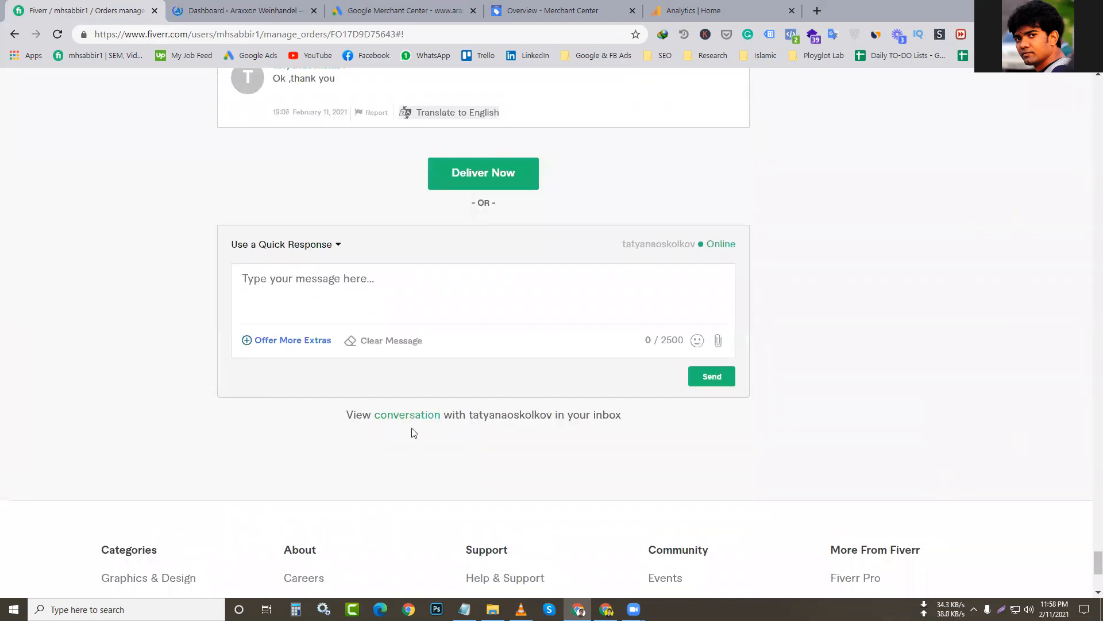
scroll(415, 418, up, 15)
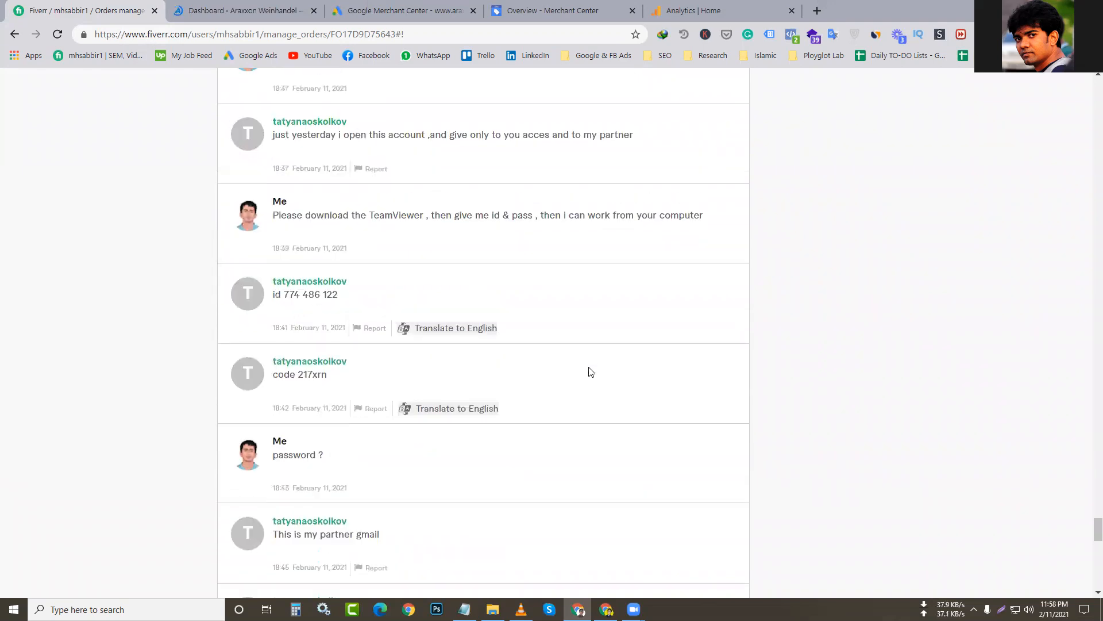
scroll(506, 334, up, 3)
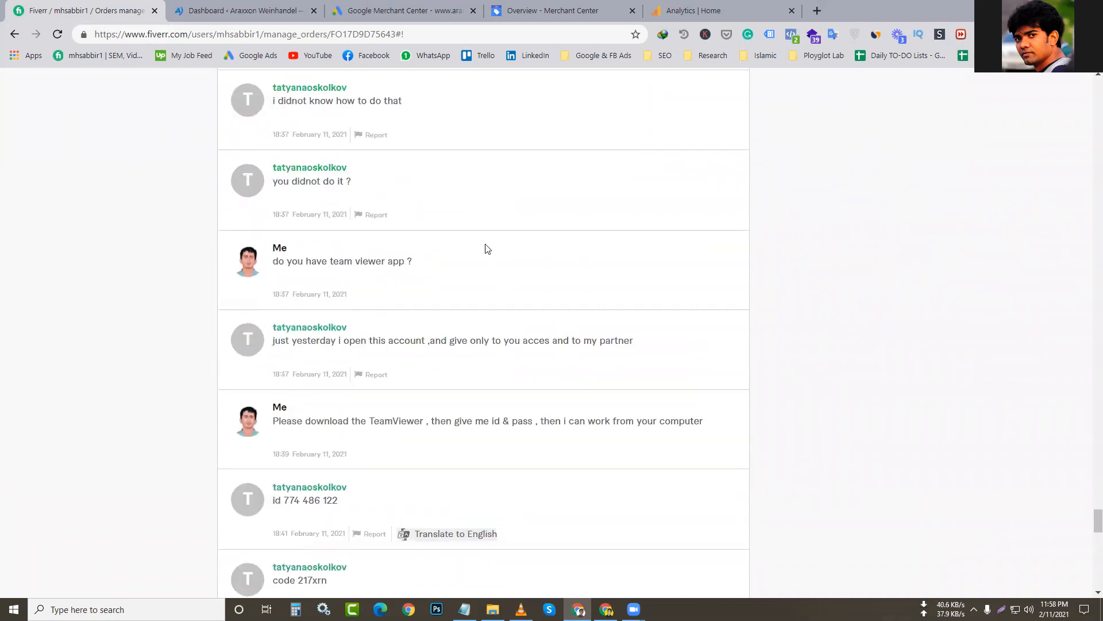
scroll(506, 333, up, 2)
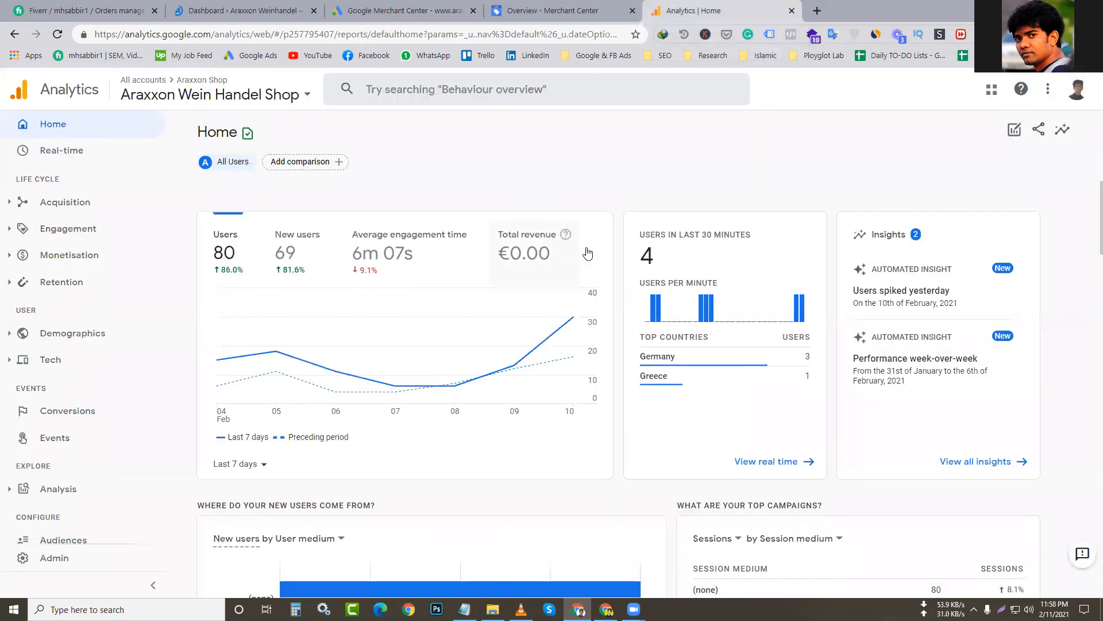
- Examine the shop's Analytics home reports on users, traffic sources and top campaigns, and check the WordPress dashboard
scroll(546, 357, down, 2)
scroll(546, 358, down, 1)
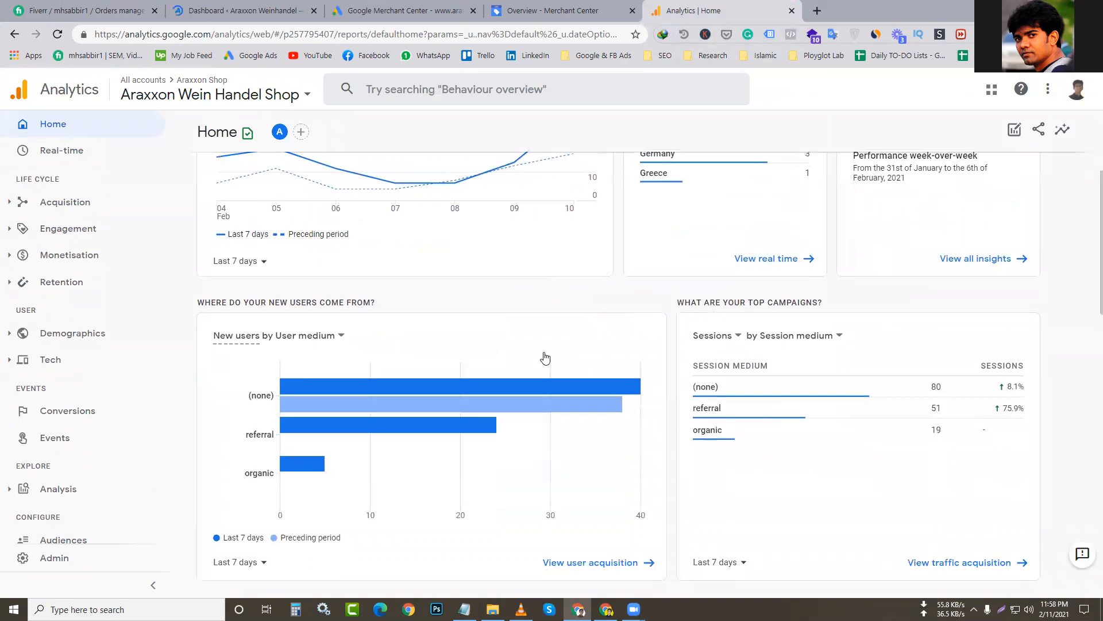
scroll(546, 357, down, 3)
scroll(541, 339, up, 6)
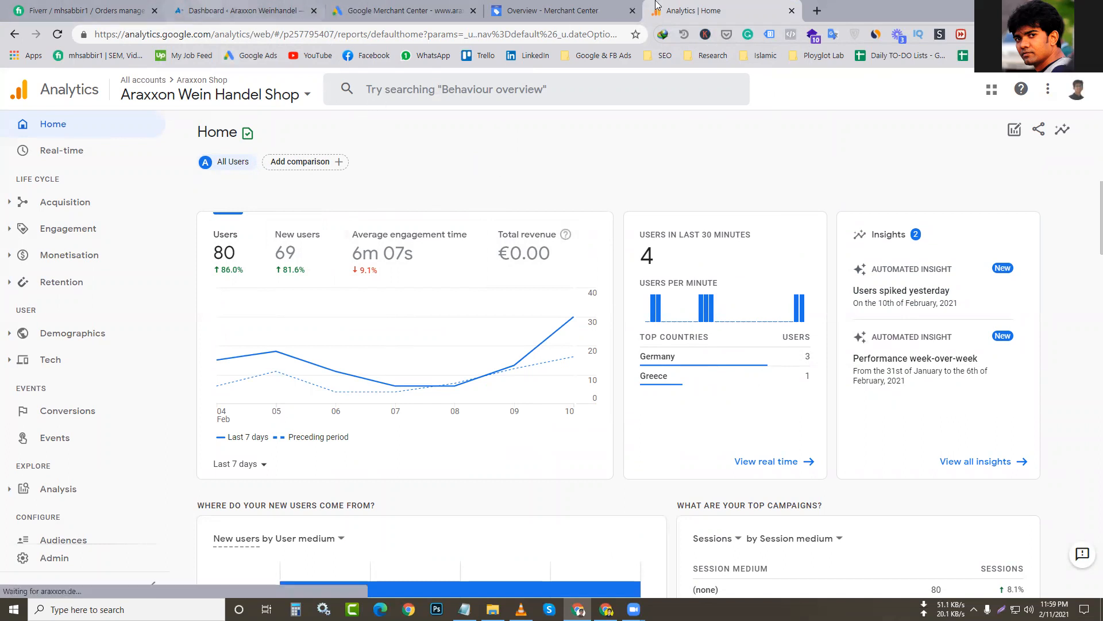
click(246, 10)
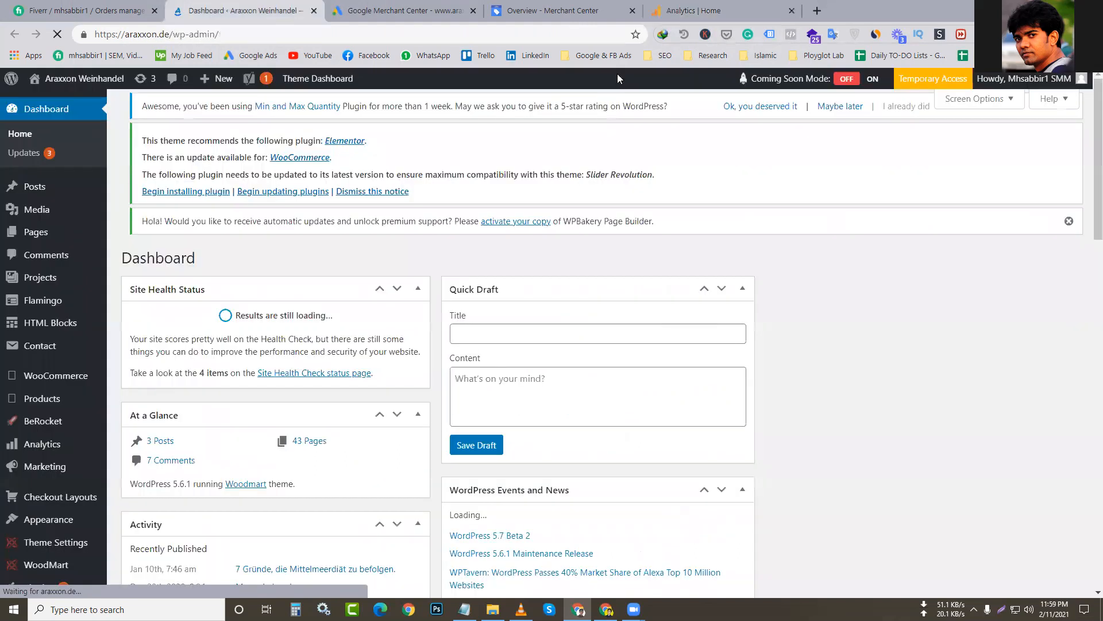
key(ctrl+9)
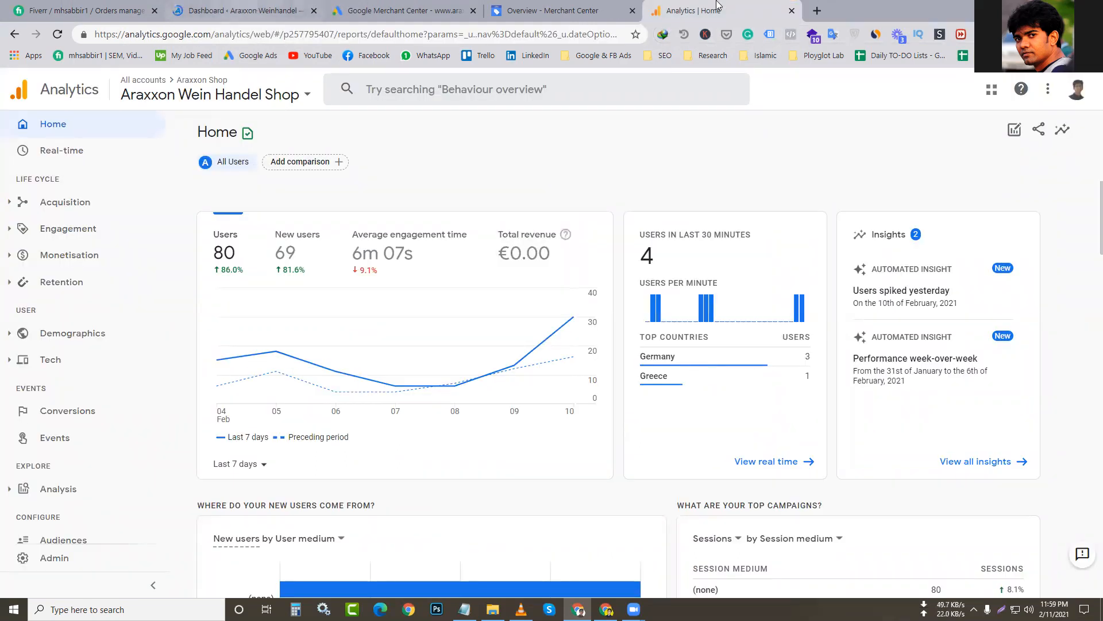
- Open the Google Tag Manager features page in a new tab and its sign-in link in another tab
click(815, 11)
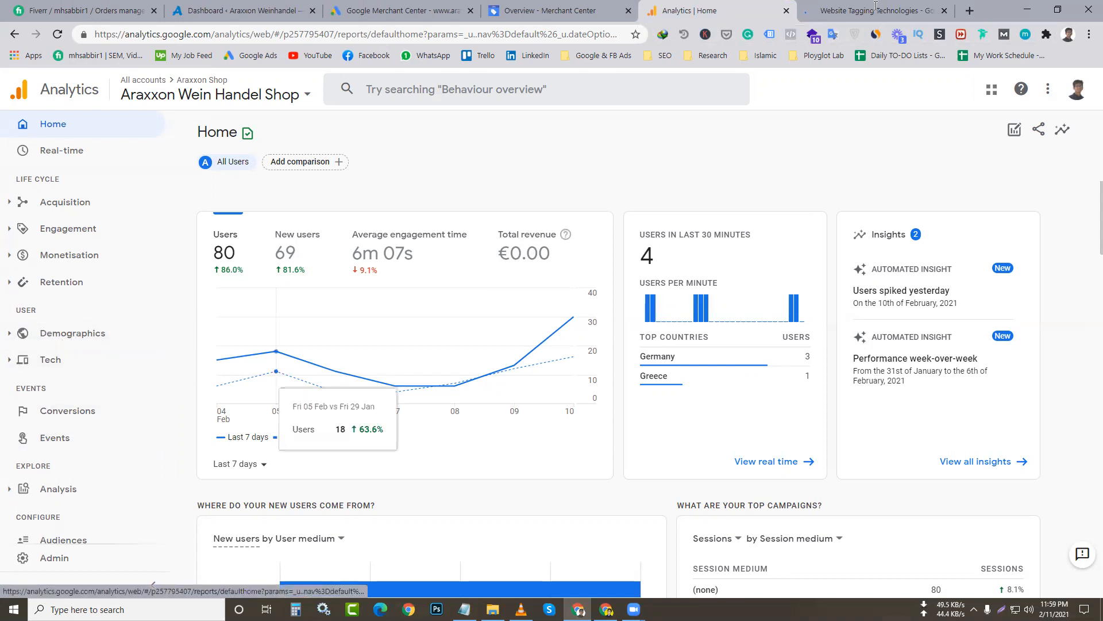
middle_click(901, 144)
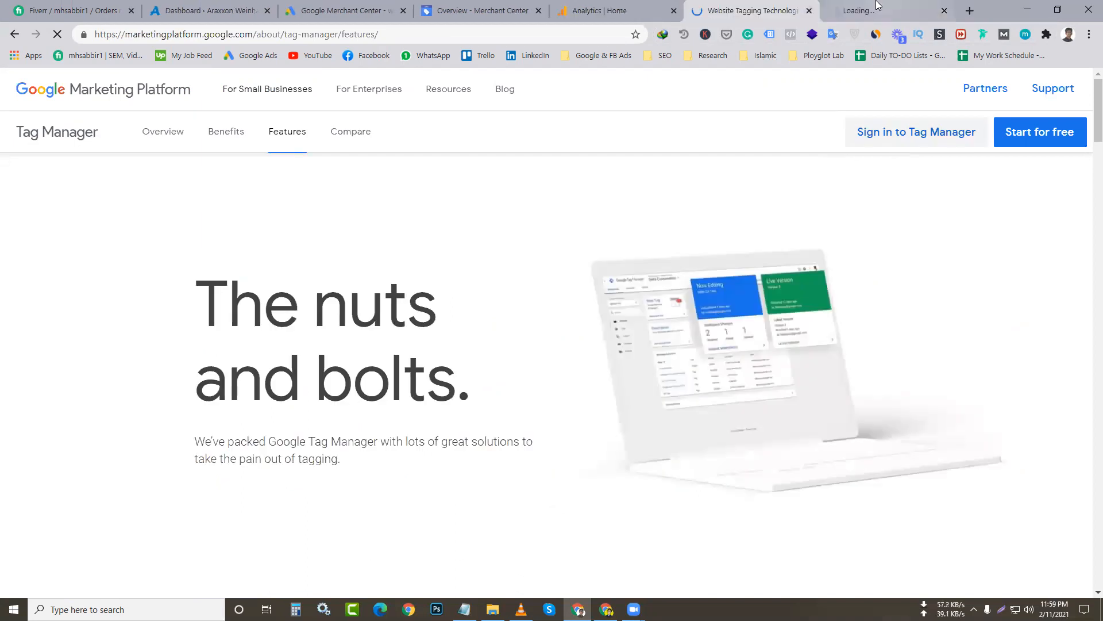
click(876, 7)
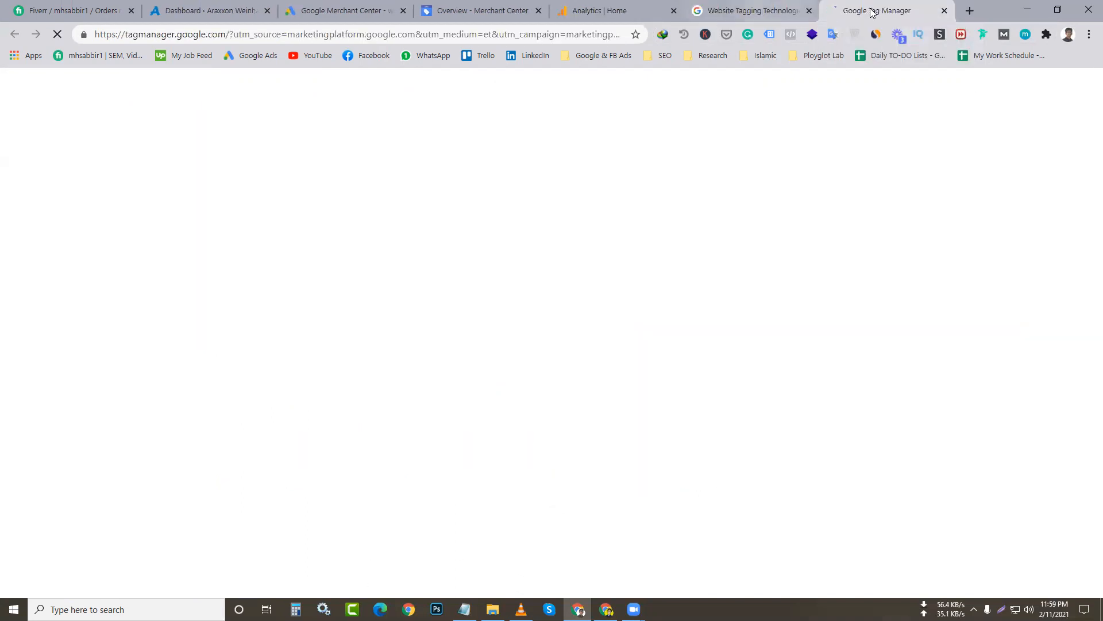
key(ctrl+shift+Tab)
key(ctrl+Tab)
key(ctrl+shift+Tab)
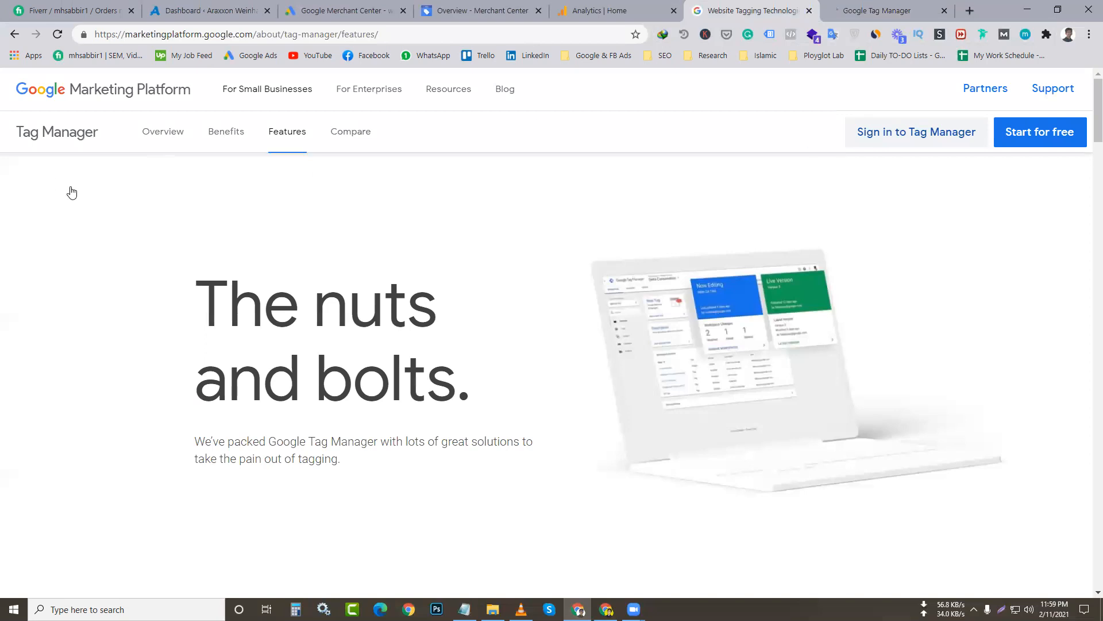
- Switch to Google Merchant Center and open the shop's Products page
key(ctrl+shift+Tab)
key(ctrl+shift+Tab)
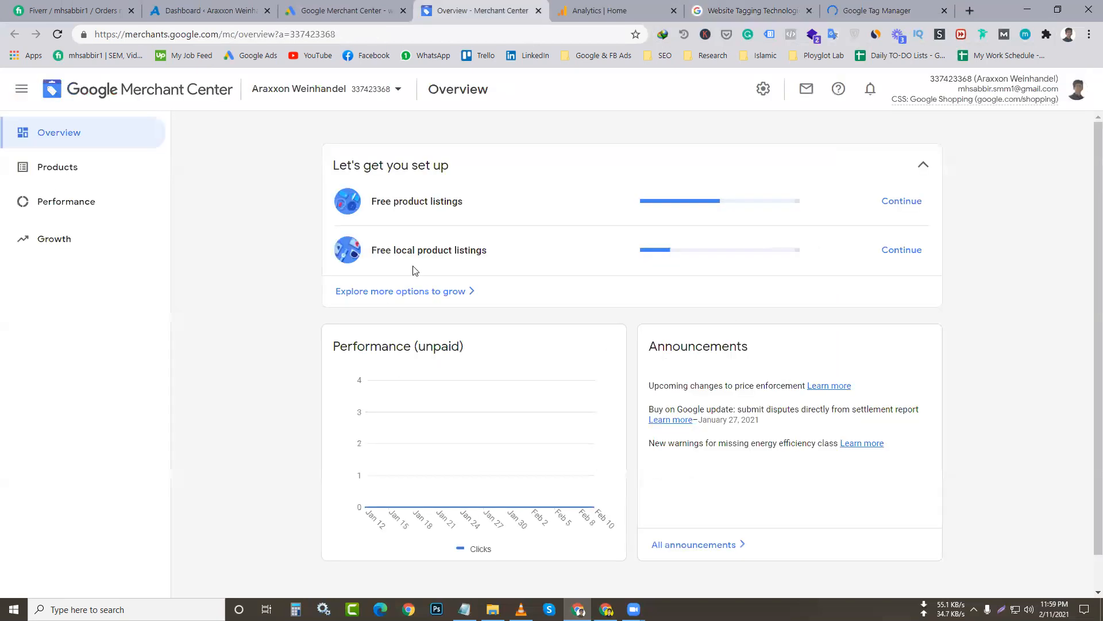
click(57, 167)
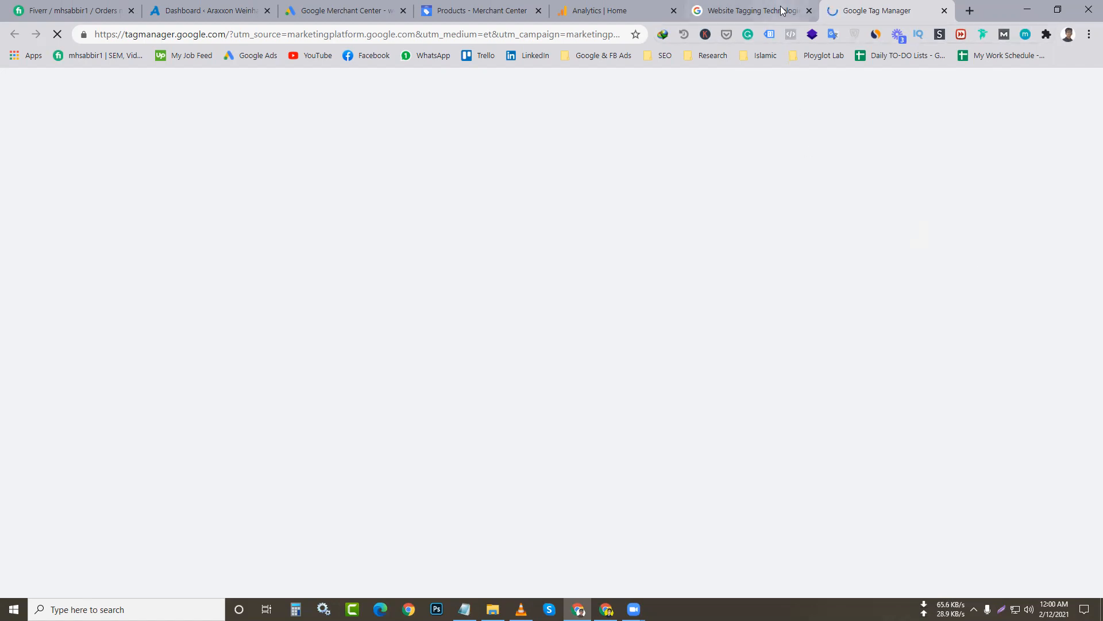
key(ctrl+shift+Tab)
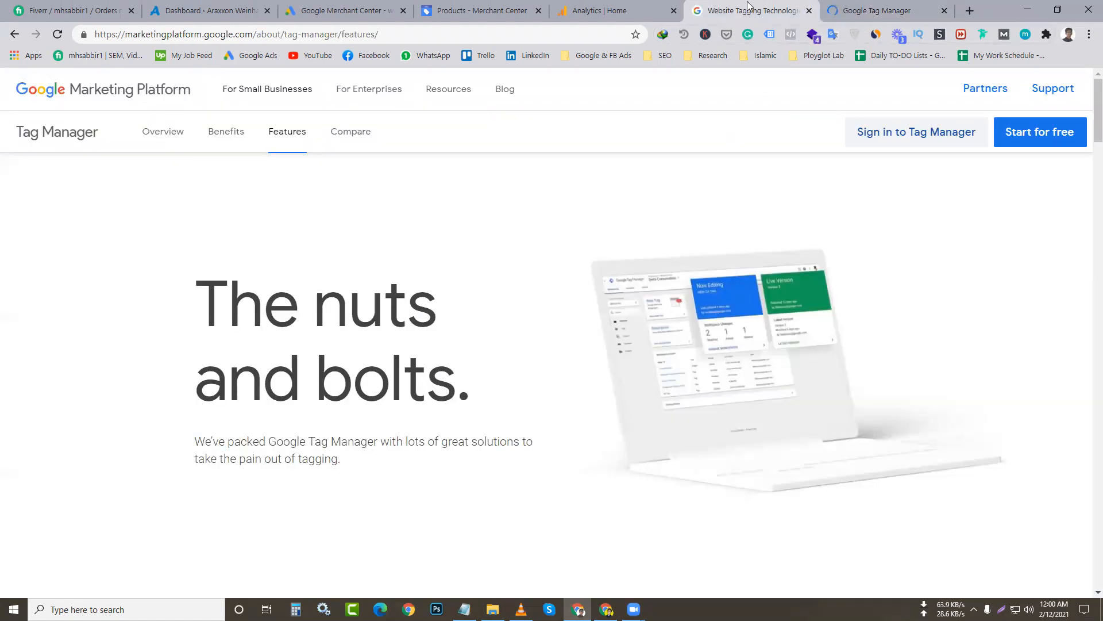
key(ctrl+Tab)
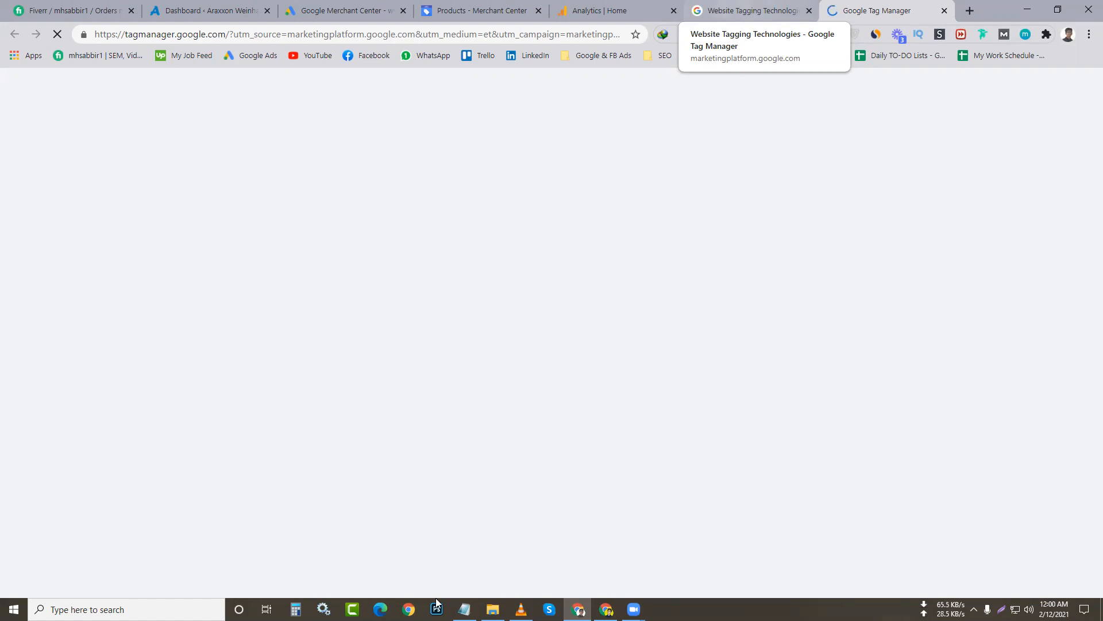
key(alt+Tab)
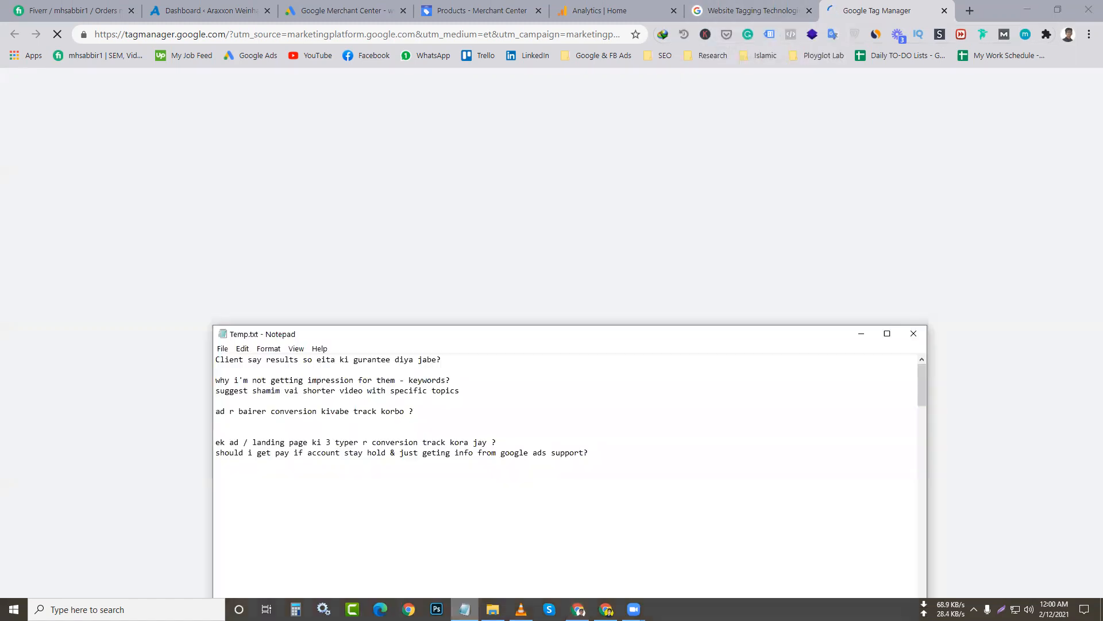
click(861, 333)
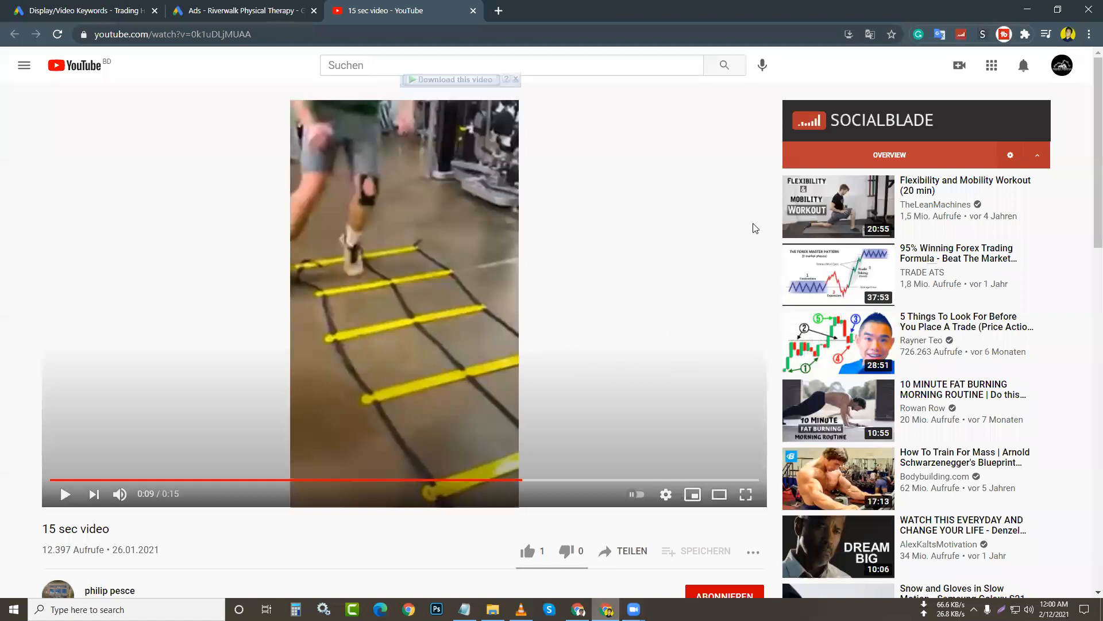
- Look over the Display/Video keywords of the Old YouTube Ads campaign in Google Ads
key(ctrl+1)
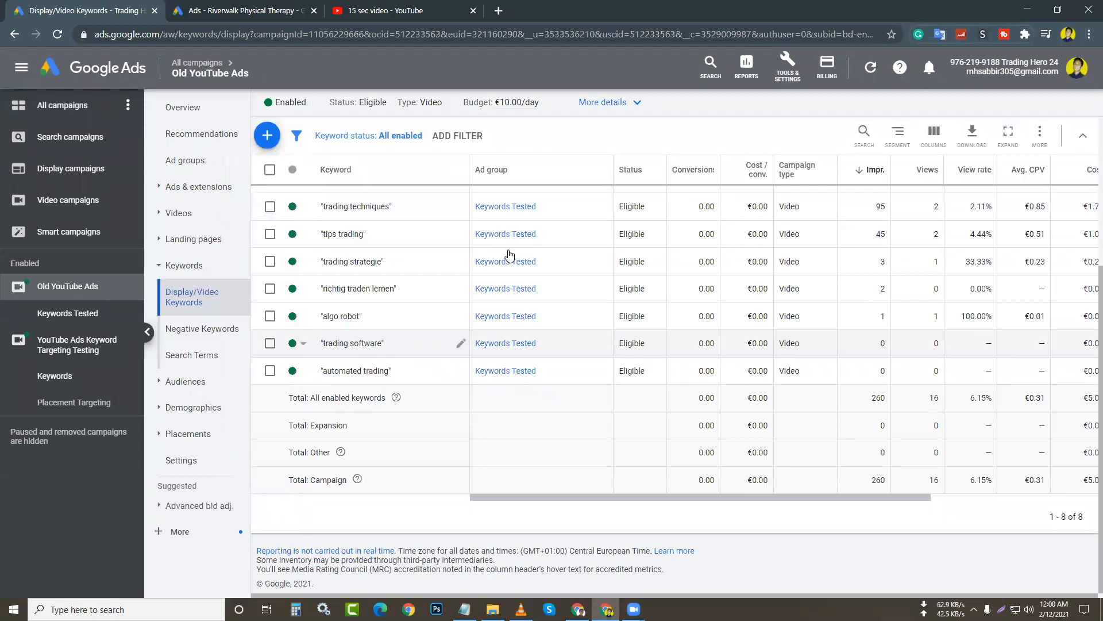
scroll(75, 91, up, 2)
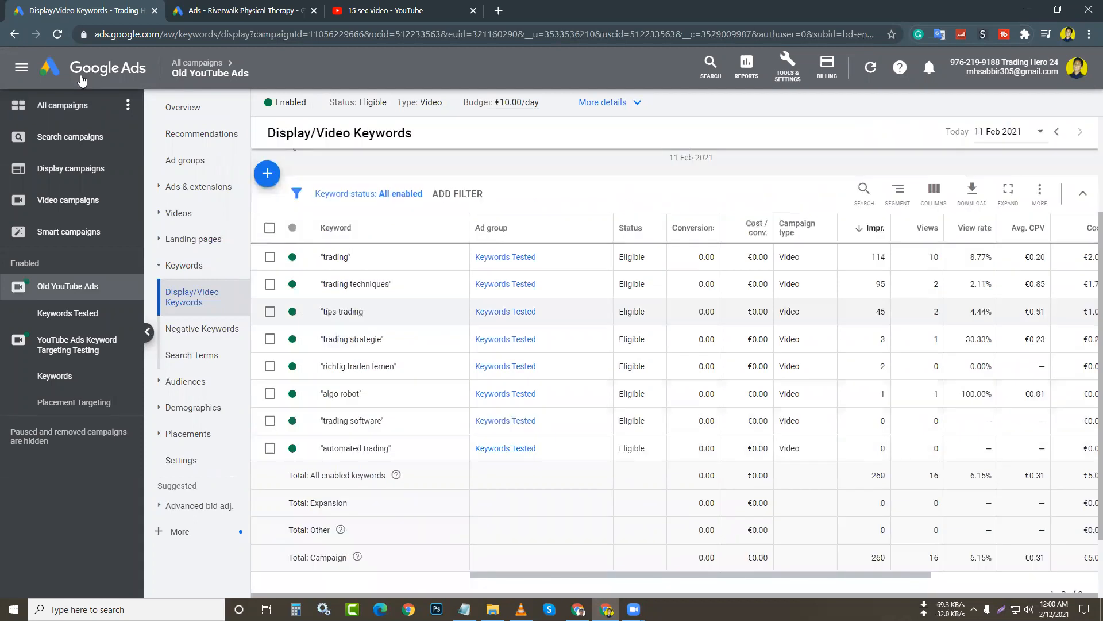
click(83, 80)
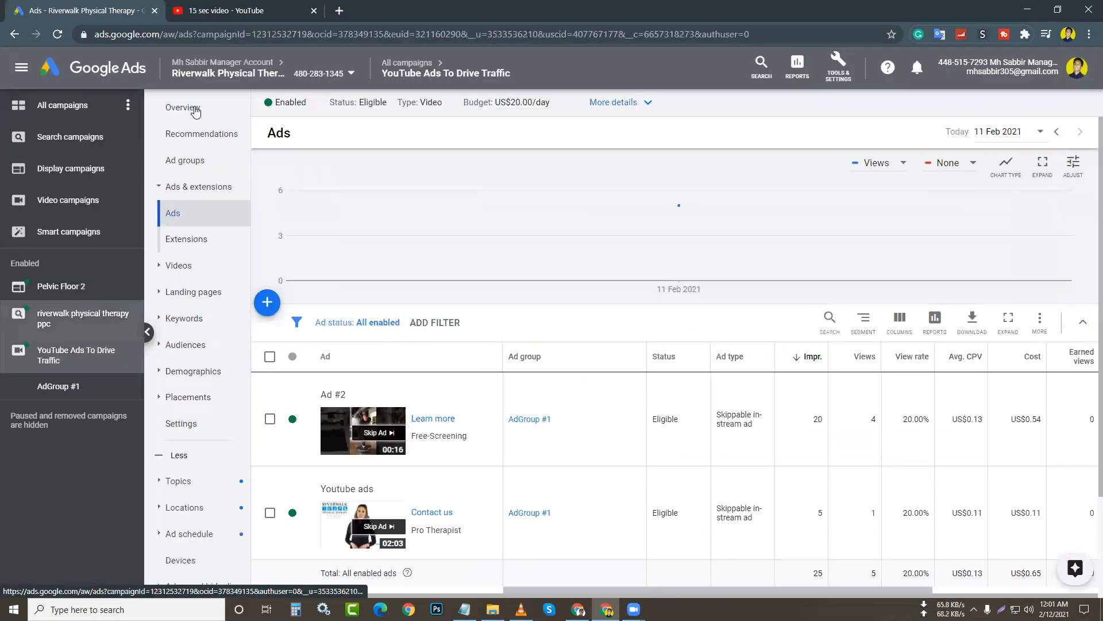
- Switch back to Google Tag Manager and start adding a new account
click(201, 96)
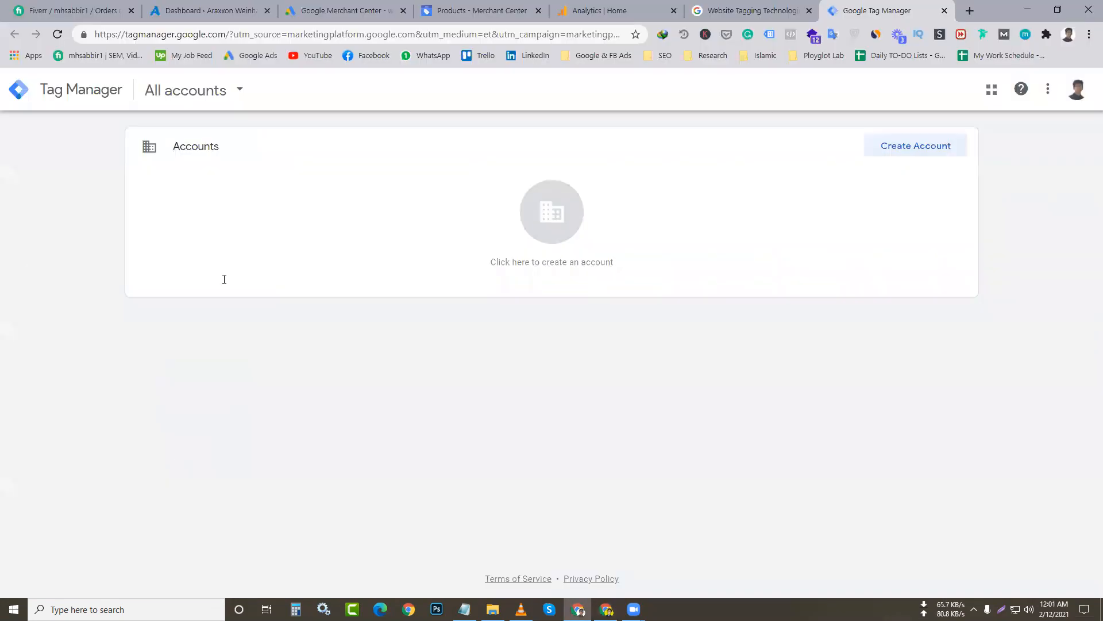
click(221, 278)
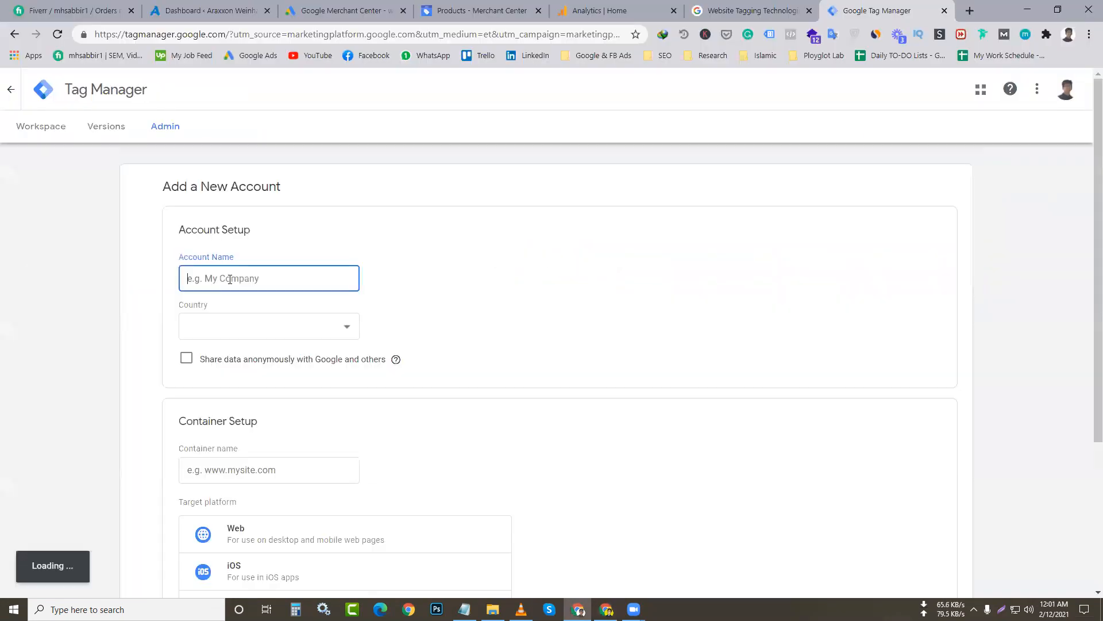
click(85, 88)
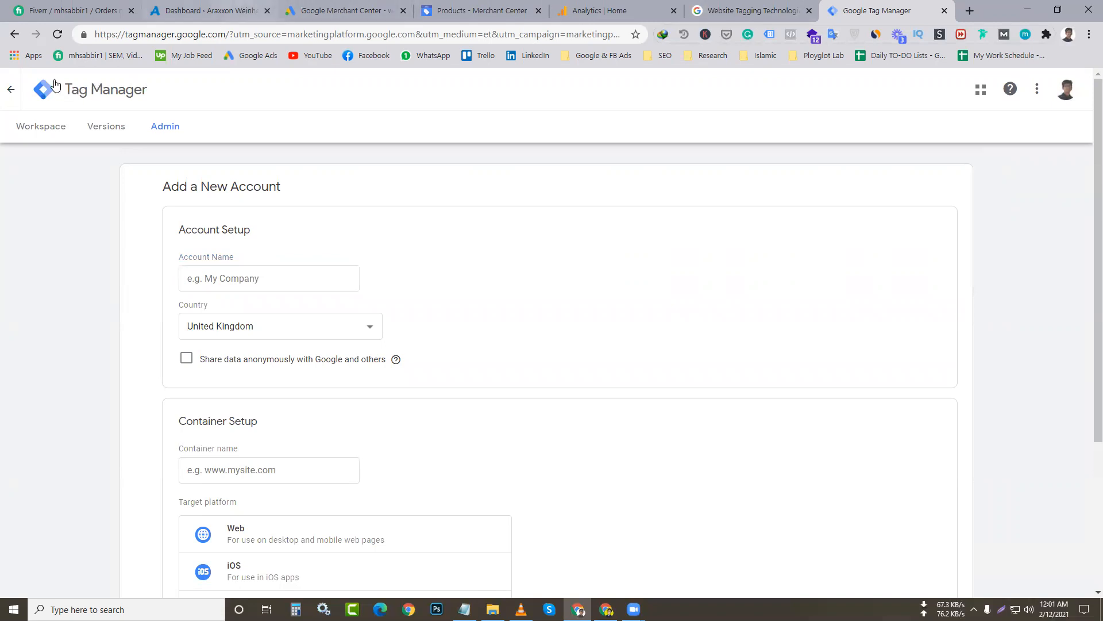
- Load the shop's homepage at araxxon.de in the tab that holds the Tag Manager features page
click(230, 13)
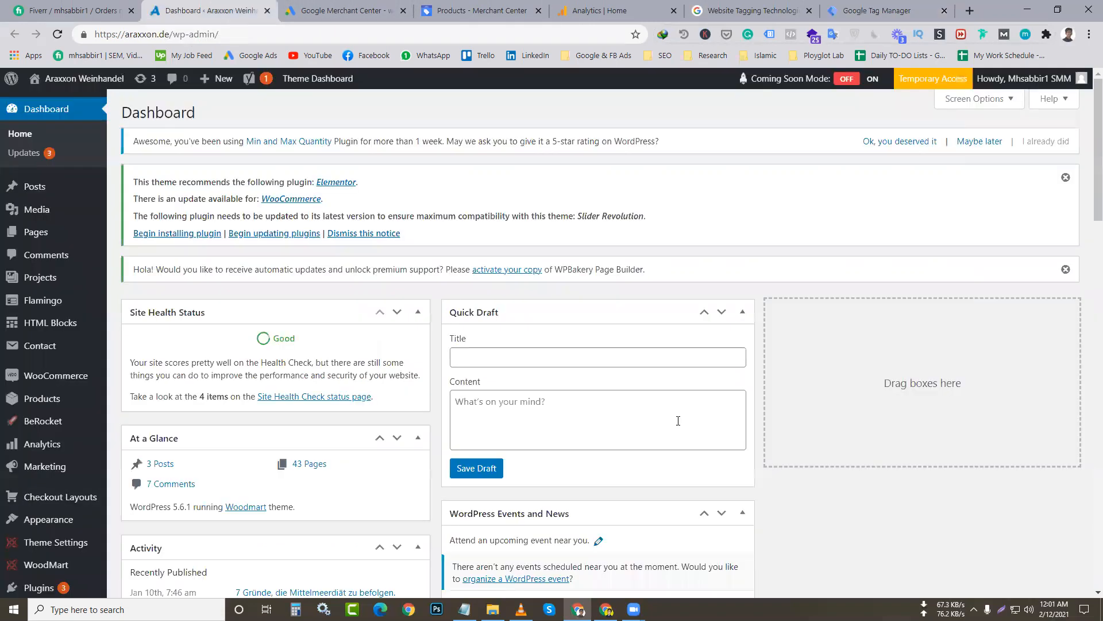
click(85, 78)
click(14, 35)
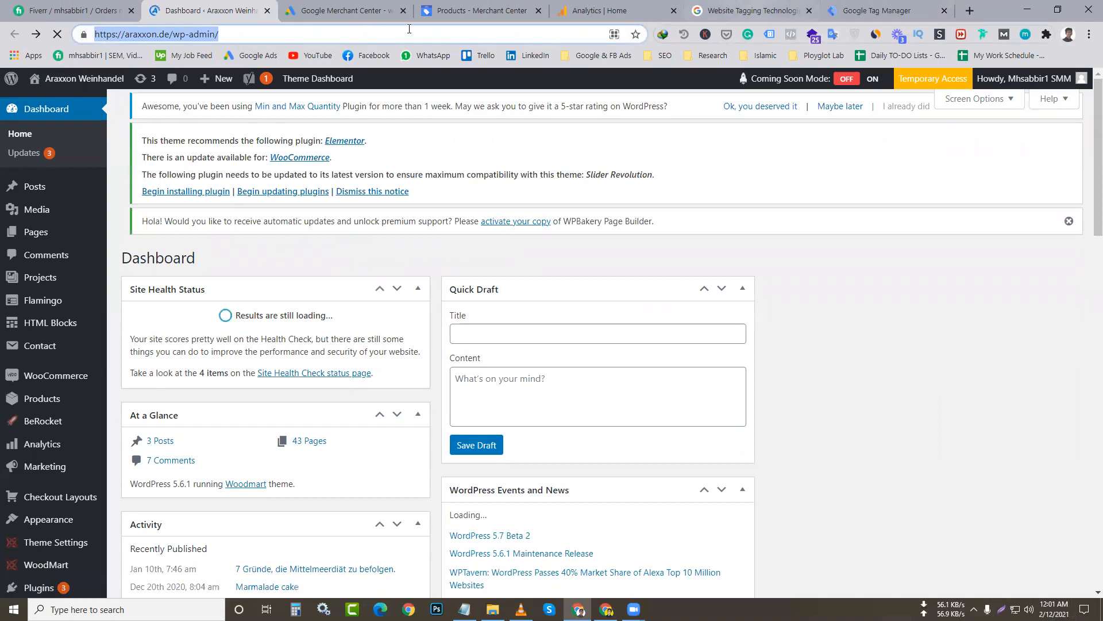
key(ctrl+6)
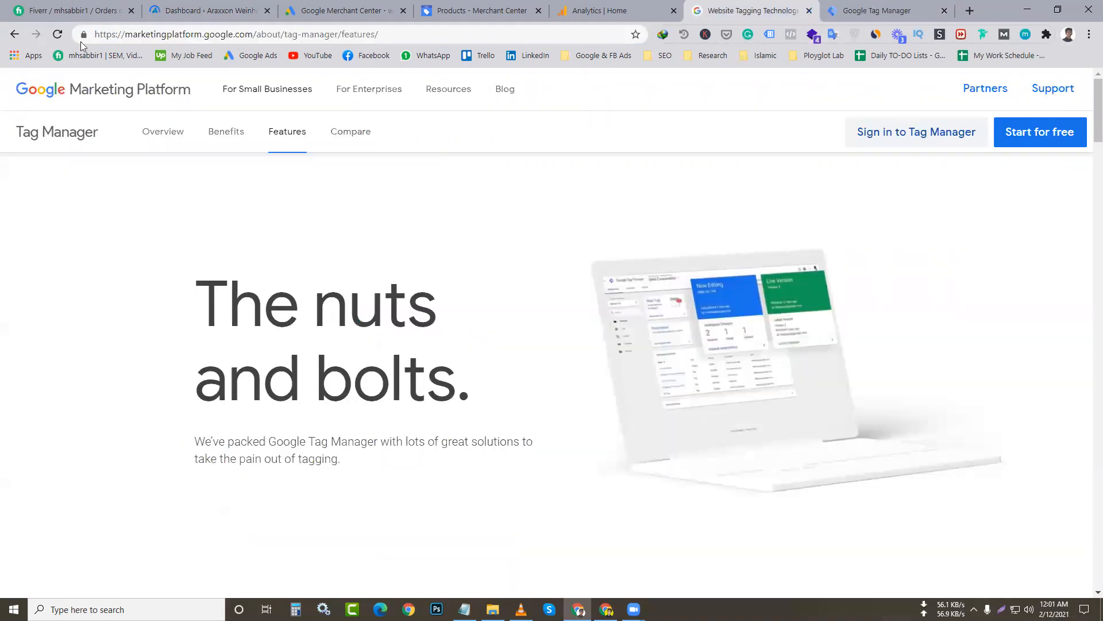
text(https://araxxon.de/wp-admin/)
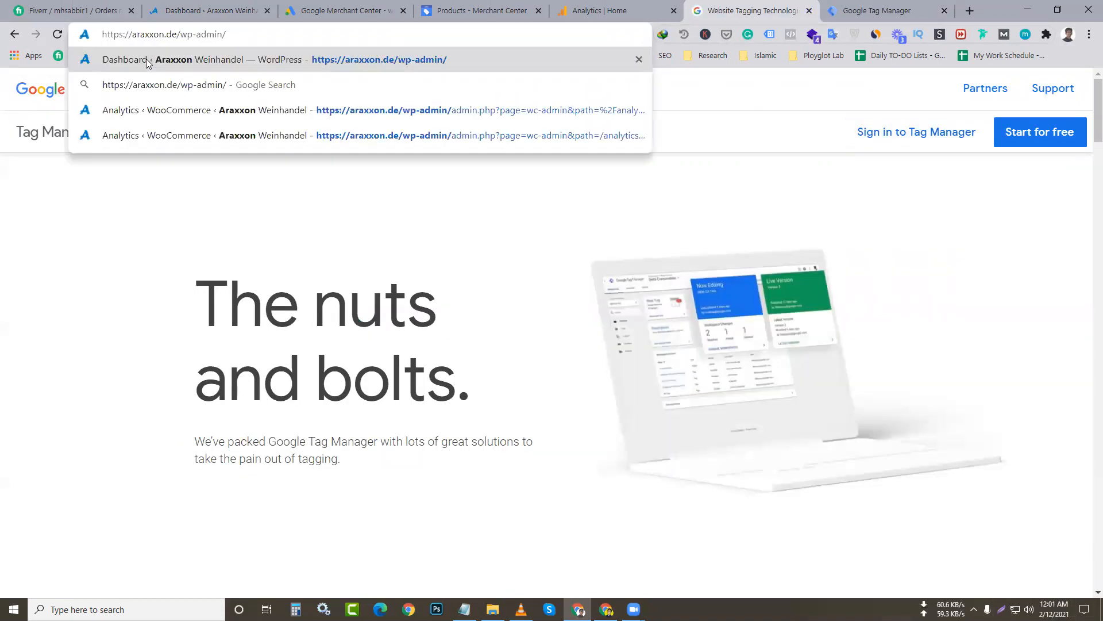
key(BackSpace)
key(BackSpace)
key(BackSpace)
key(BackSpace)
key(BackSpace)
key(BackSpace)
key(BackSpace)
key(BackSpace)
key(BackSpace)
key(BackSpace)
key(Return)
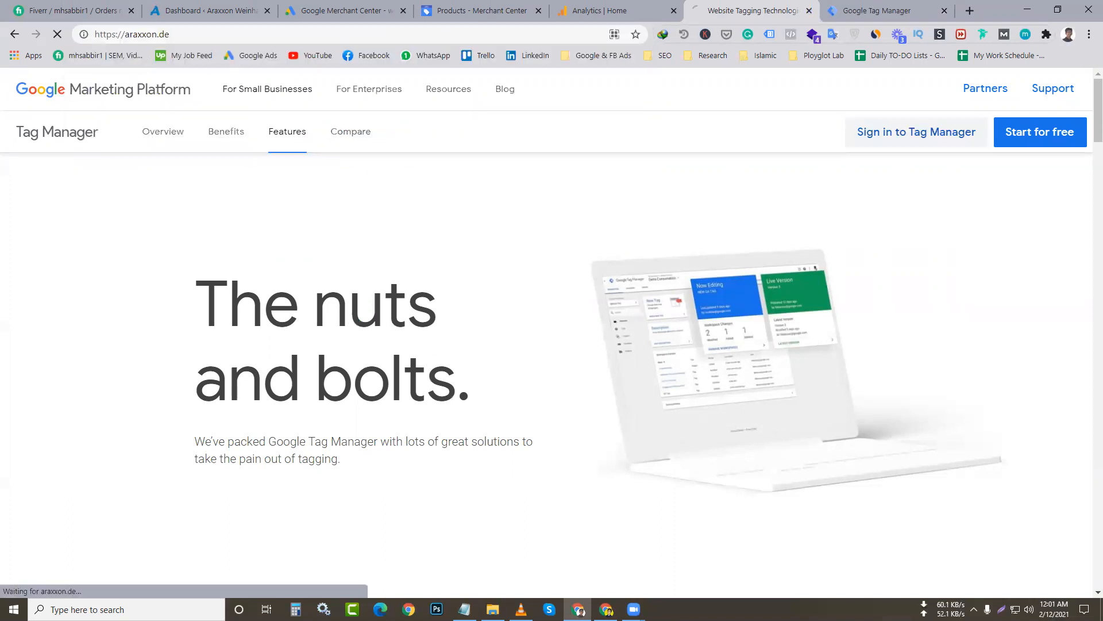
- Copy the domain araxxon.de from the shop's address and use it as the new Tag Manager account's name
key(ctrl+Tab)
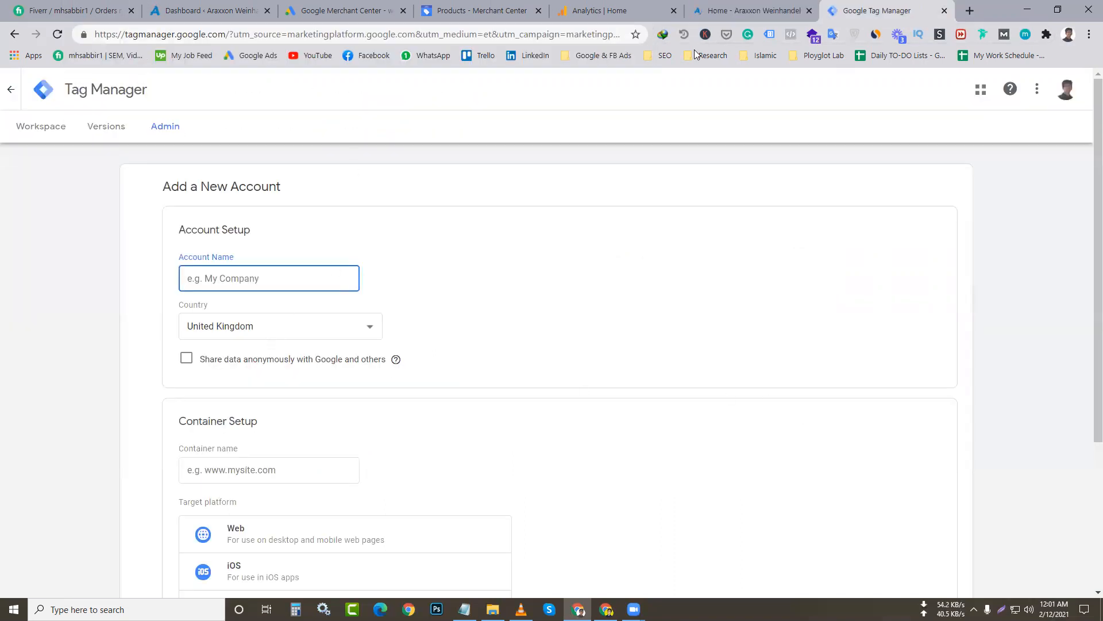
click(753, 11)
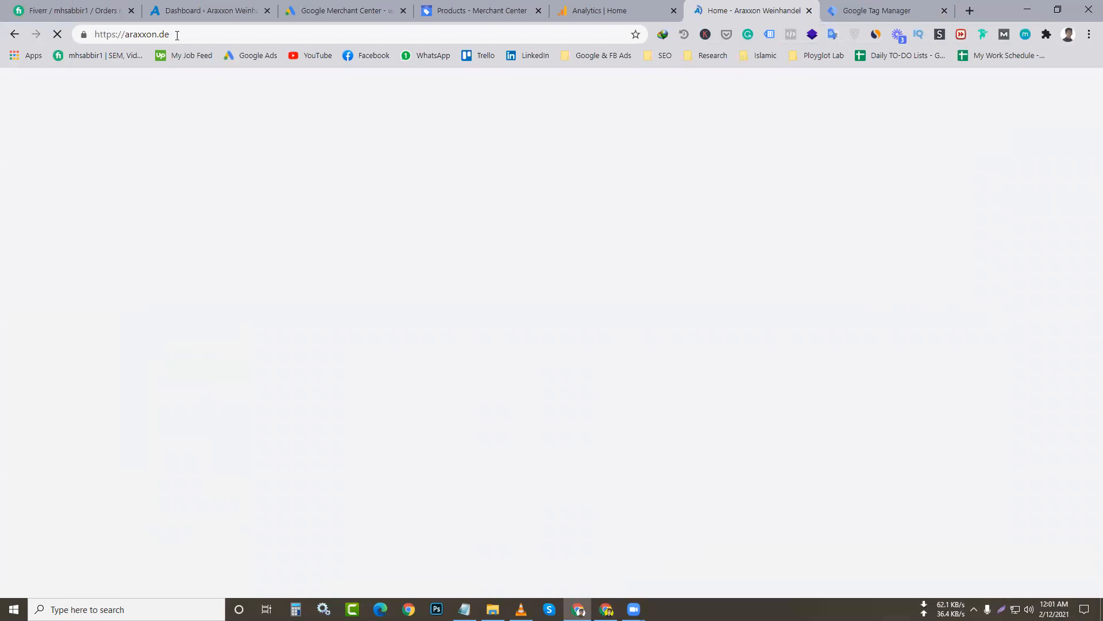
drag(173, 35, 129, 33)
key(ctrl+c)
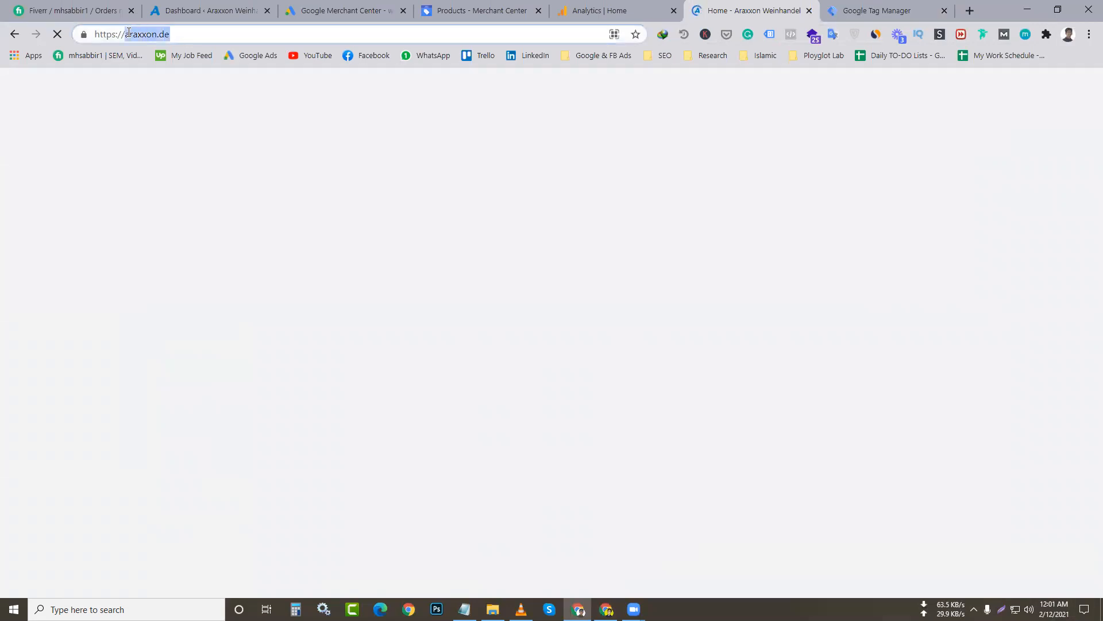
key(ctrl+Tab)
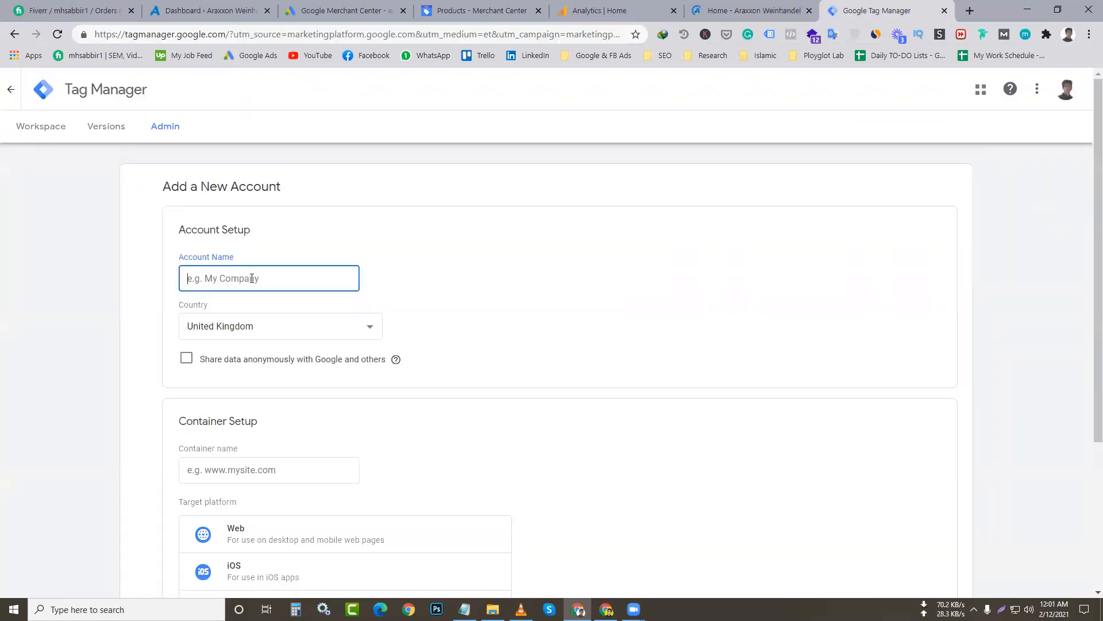
key(ctrl+v)
- Set the new account's country to Germany
click(242, 326)
key(Down)
key(Down)
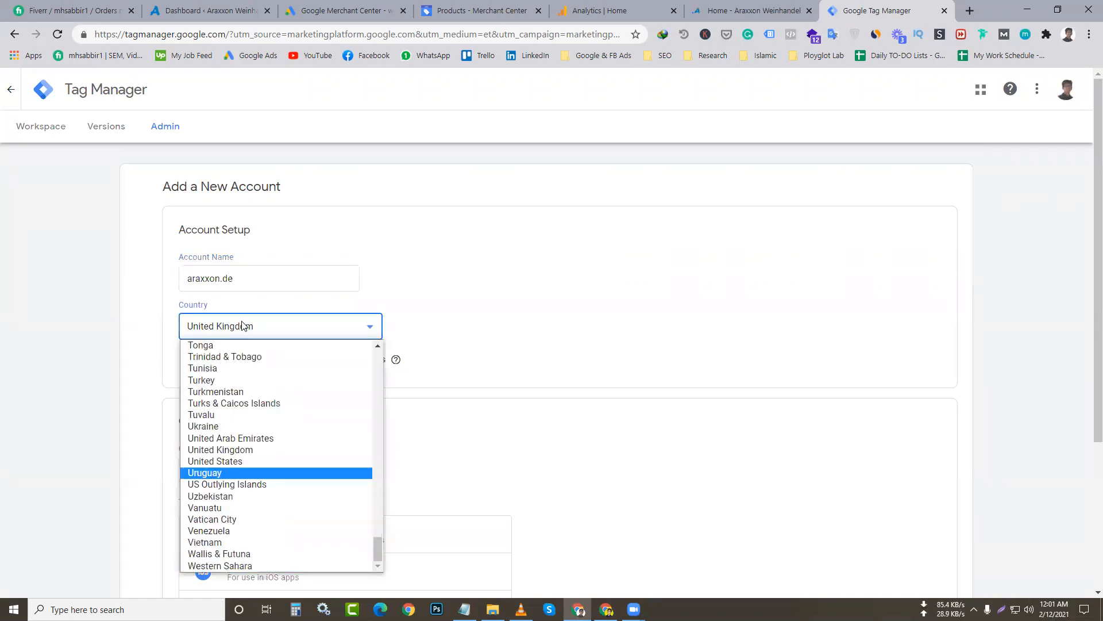
click(261, 326)
click(244, 331)
scroll(237, 412, down, 2)
scroll(239, 428, up, 20)
scroll(241, 419, up, 1)
scroll(241, 418, down, 20)
scroll(242, 413, up, 2)
scroll(242, 413, up, 3)
scroll(241, 411, down, 20)
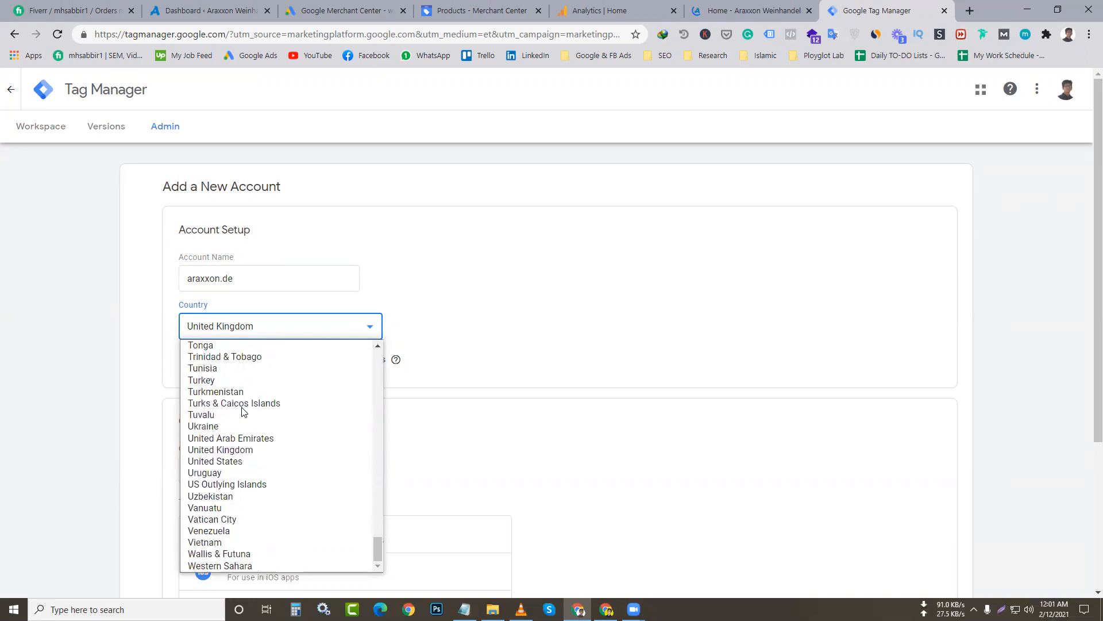
scroll(242, 411, up, 20)
scroll(242, 410, up, 14)
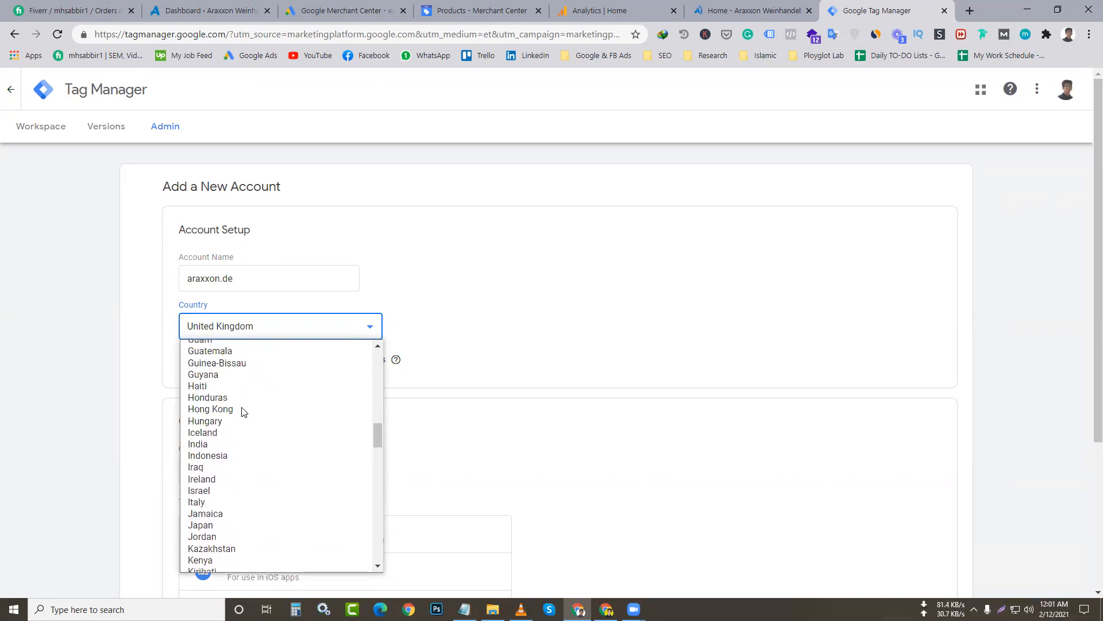
scroll(242, 410, up, 2)
click(239, 383)
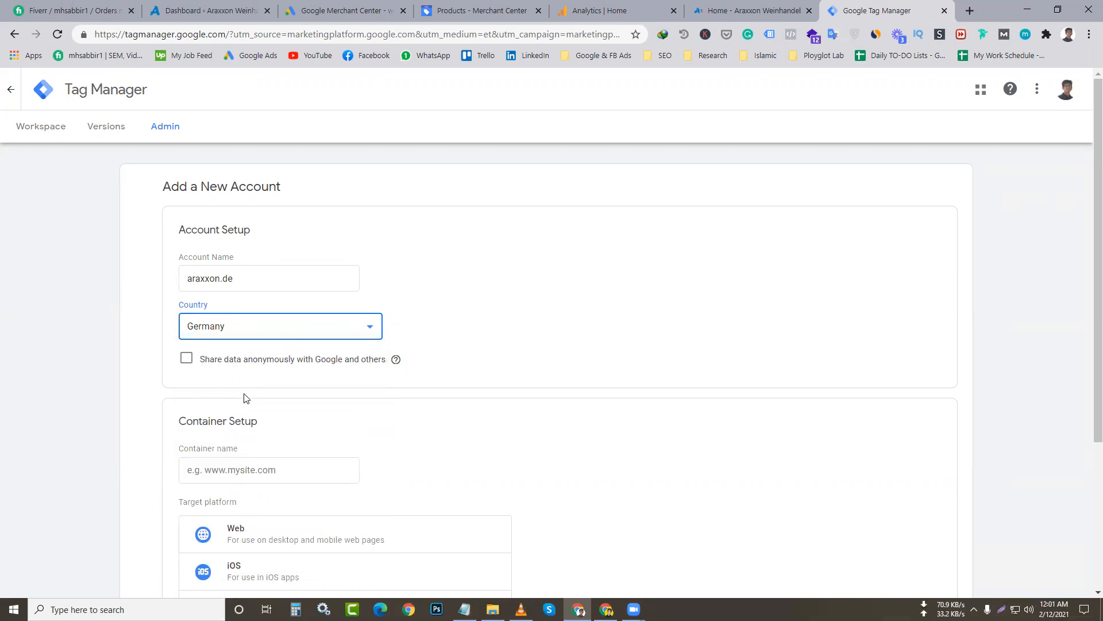
scroll(779, 362, down, 1)
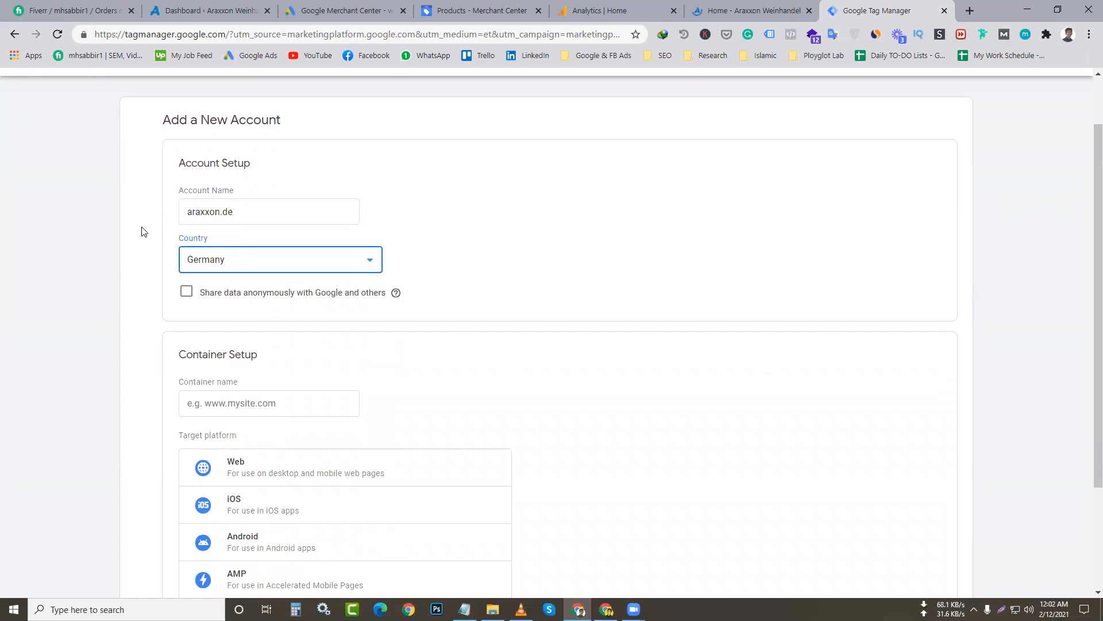
click(280, 412)
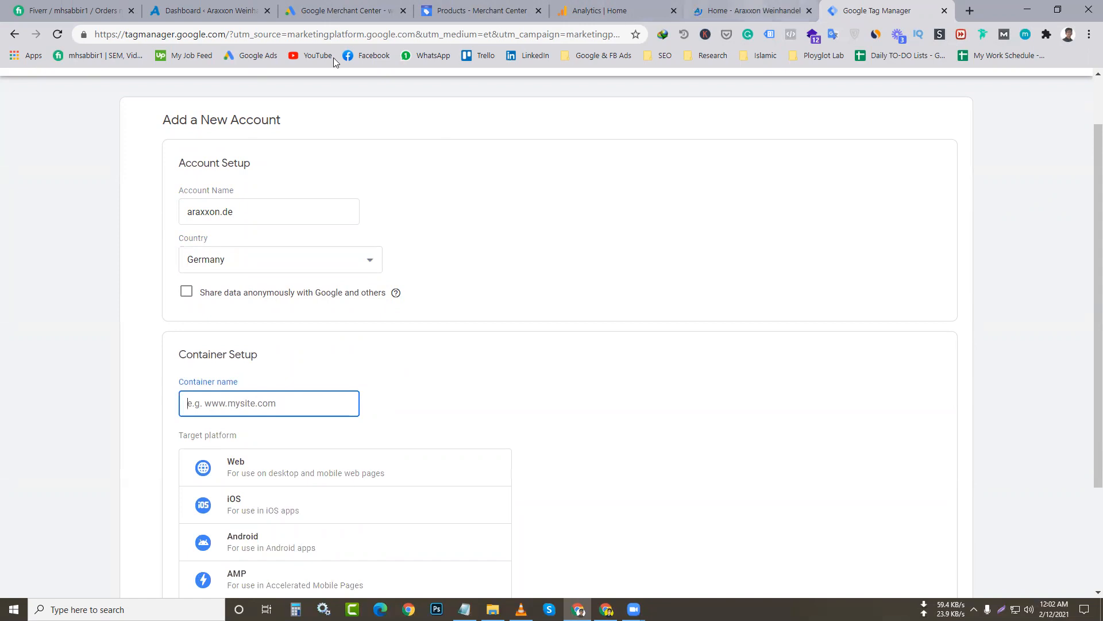
key(ctrl+shift+Tab)
click(290, 34)
key(ctrl+c)
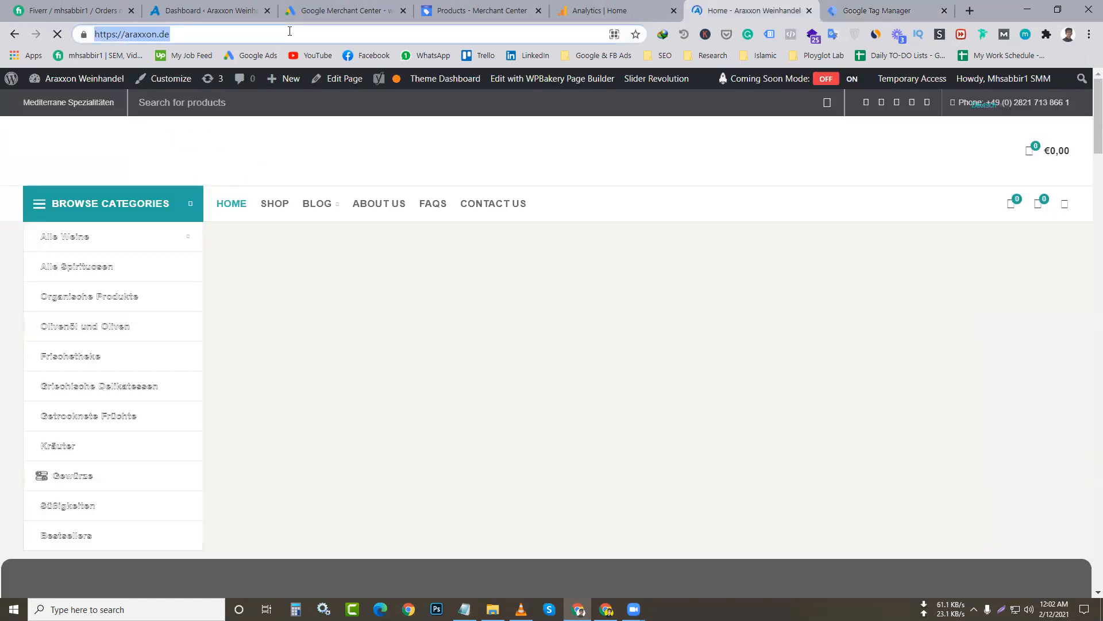
click(831, 8)
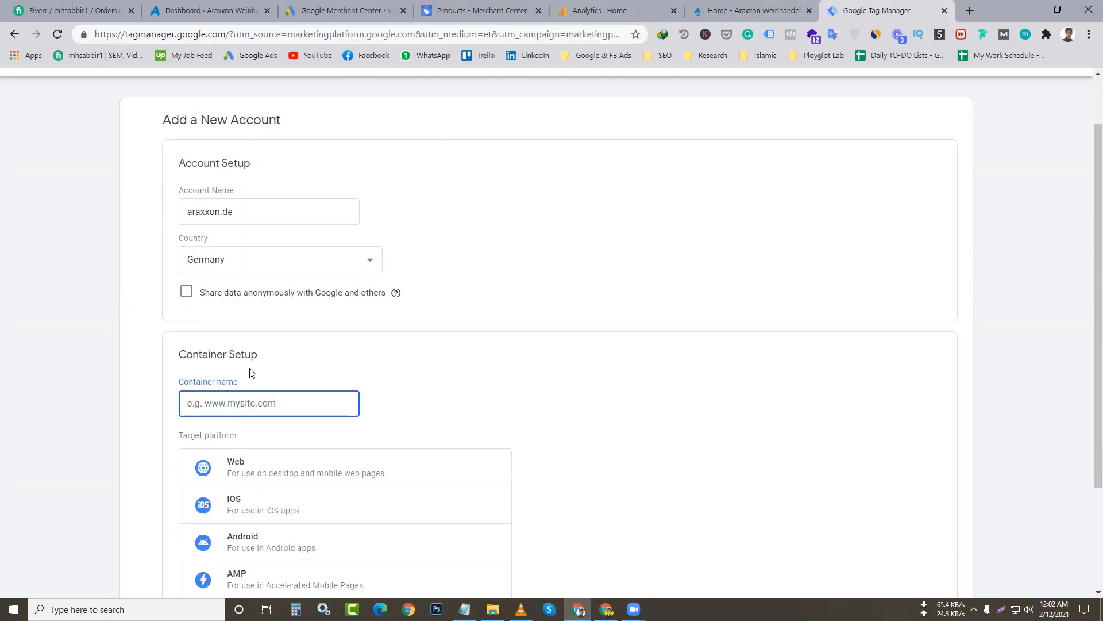
key(ctrl+v)
key(BackSpace)
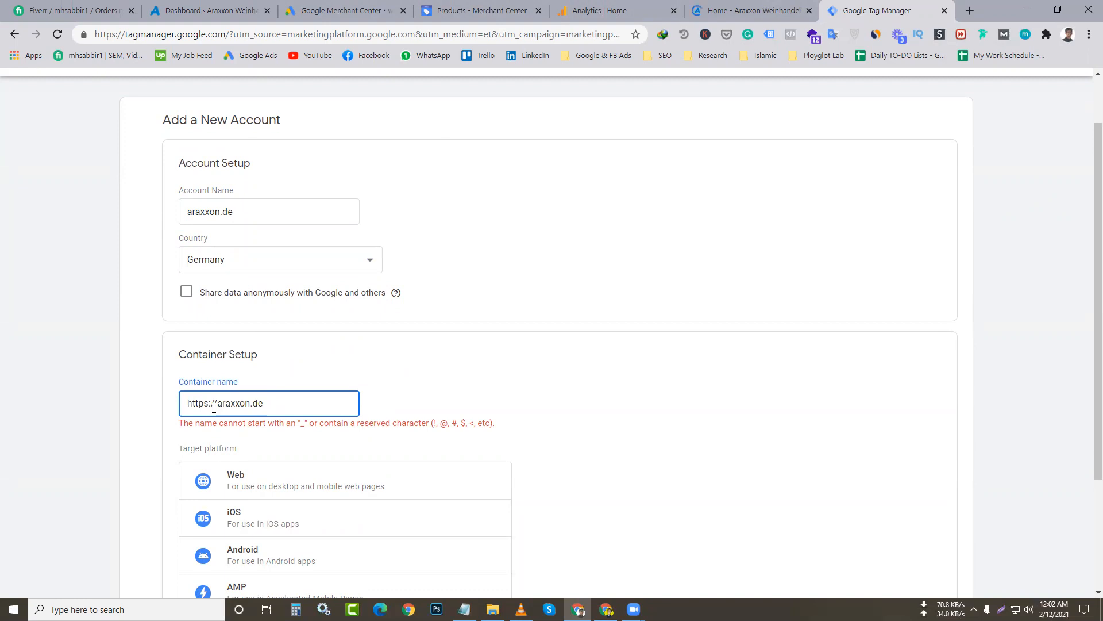
drag(217, 403, 154, 402)
key(BackSpace)
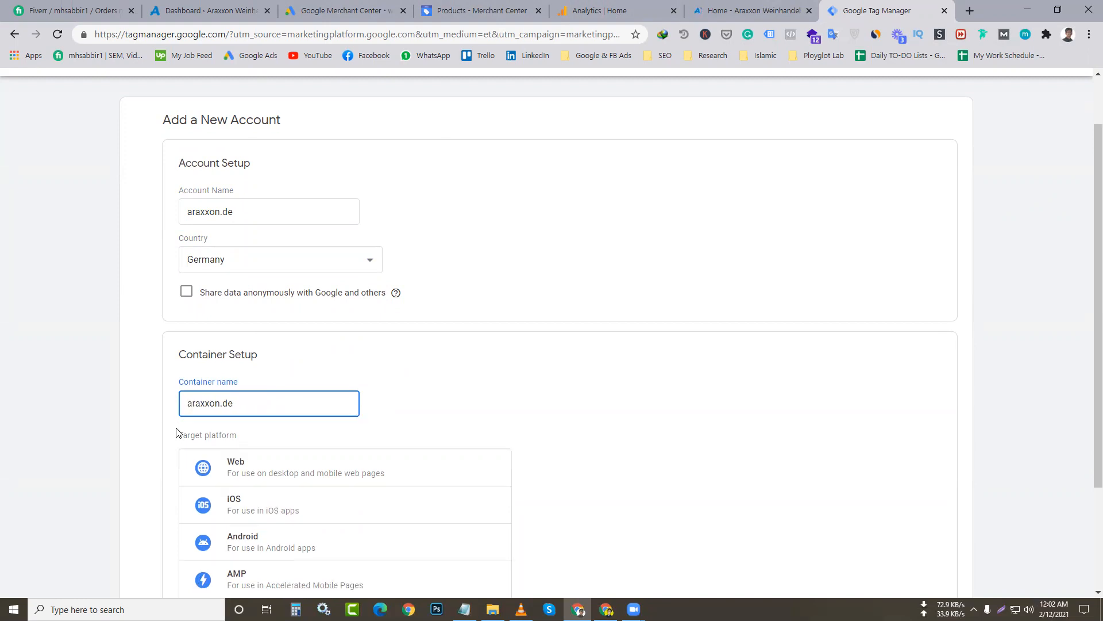
- Set the container's target platform to Web and submit the new Tag Manager account
click(259, 457)
scroll(321, 402, down, 3)
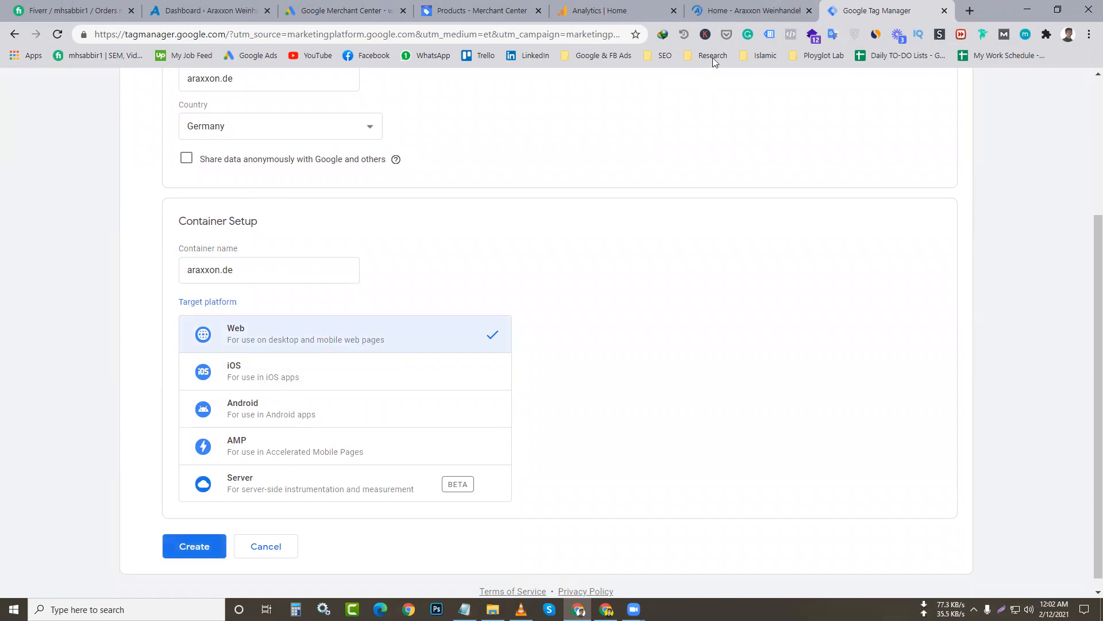
click(759, 10)
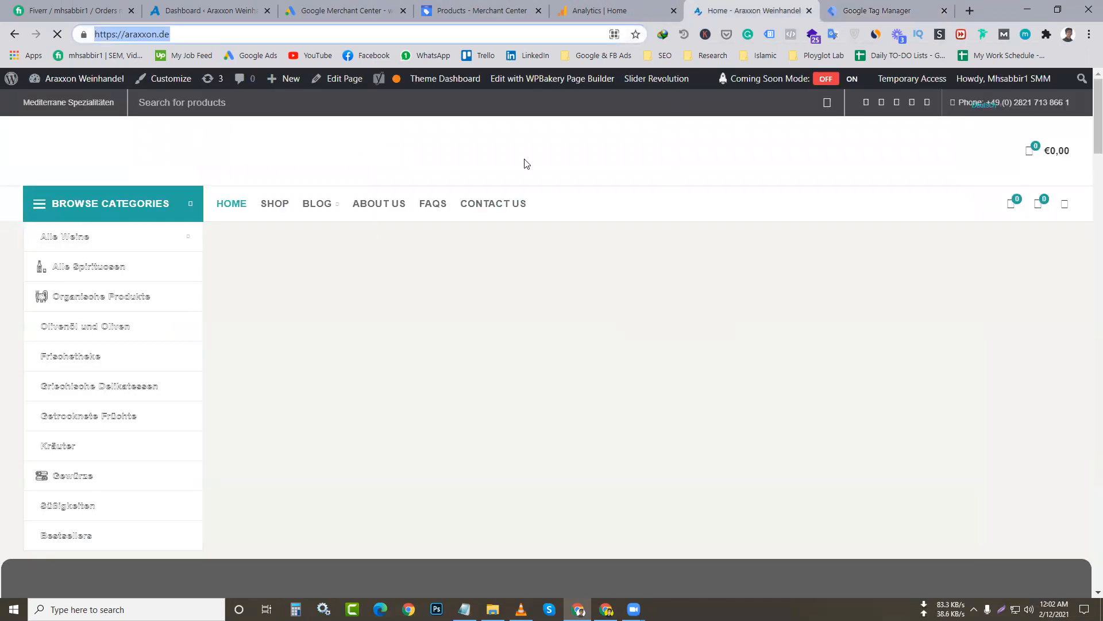
click(615, 35)
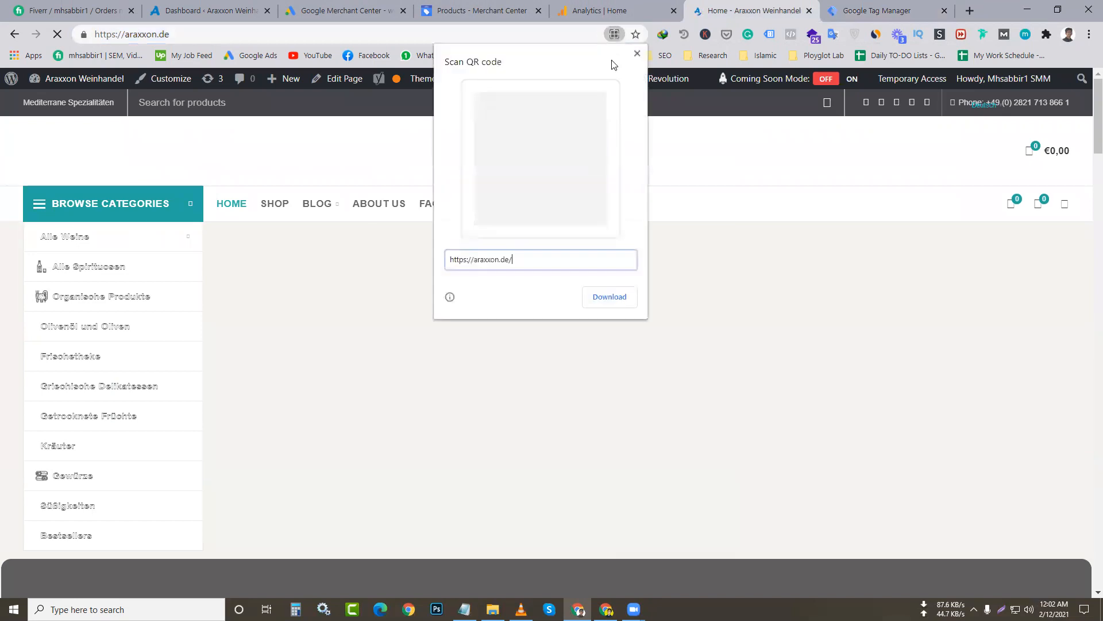
click(637, 53)
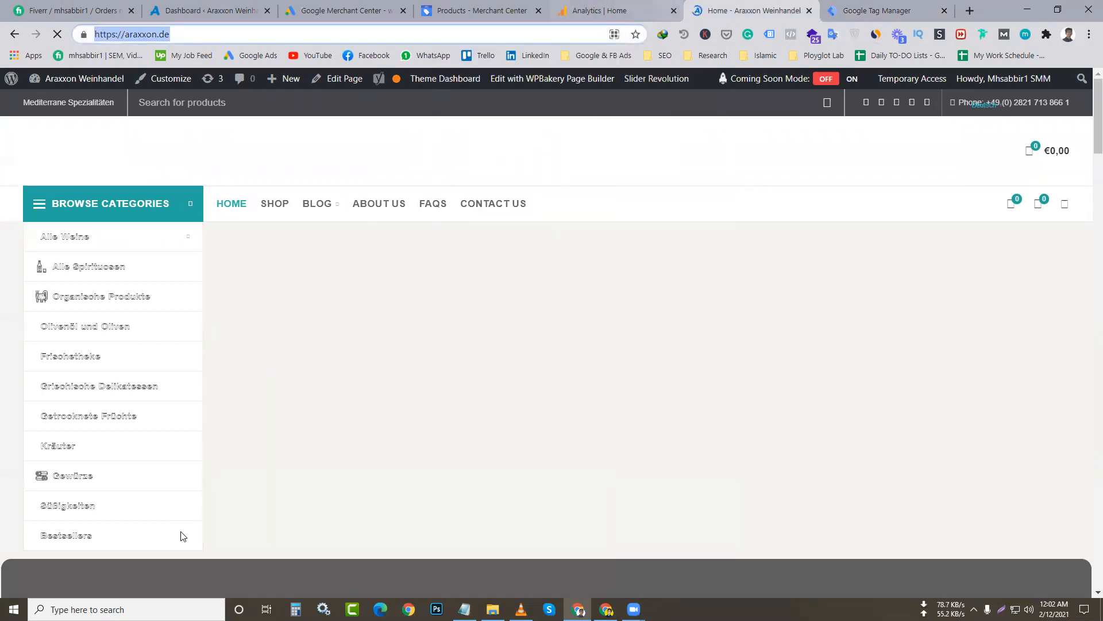
key(ctrl+Tab)
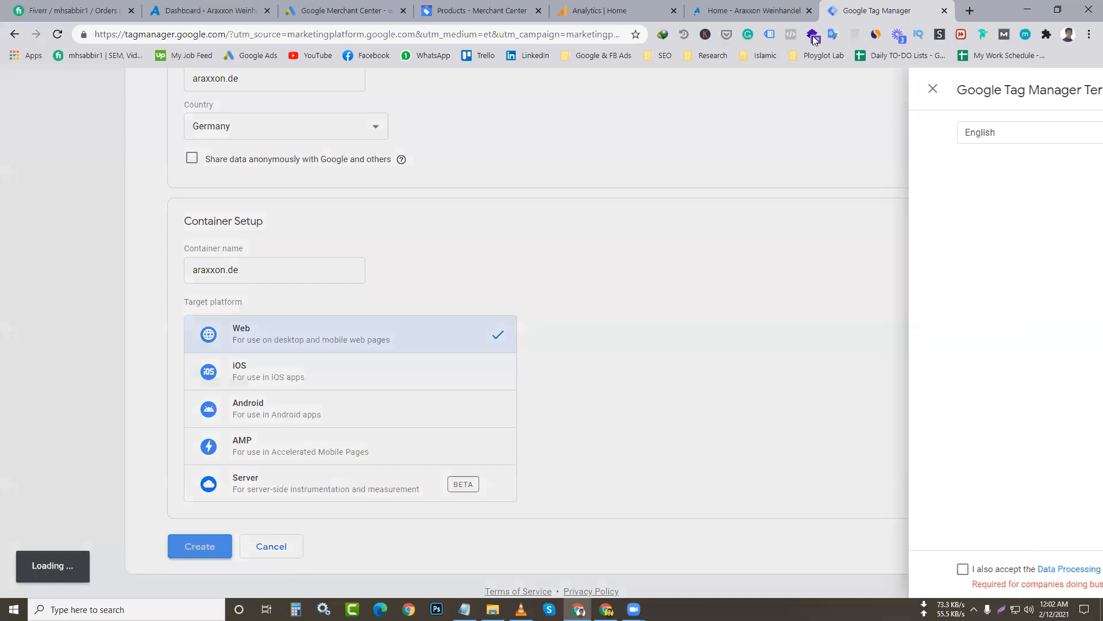
- Switch to the Fiverr order page and look over the order summary and recent conversation
key(ctrl+shift+Tab)
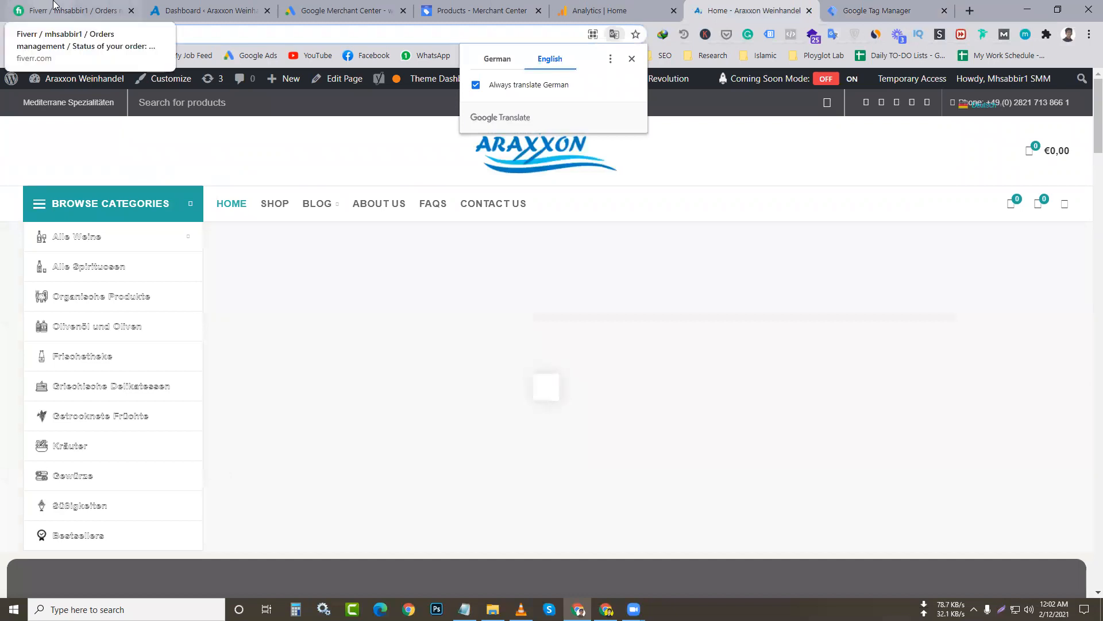
key(ctrl+1)
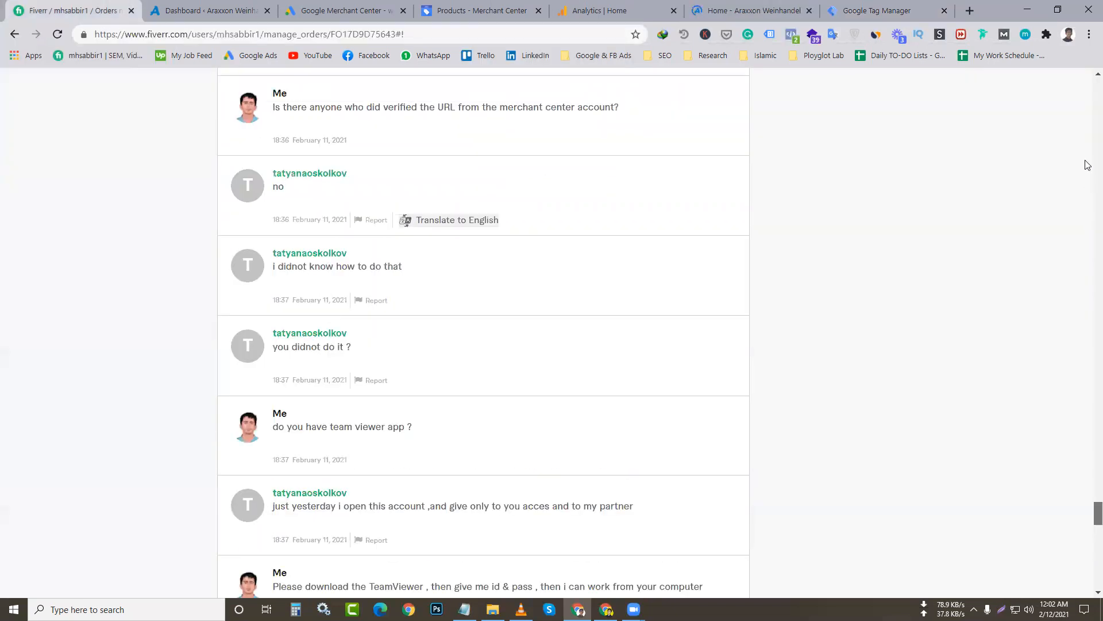
scroll(1088, 98, up, 10)
drag(1098, 453, 1087, 93)
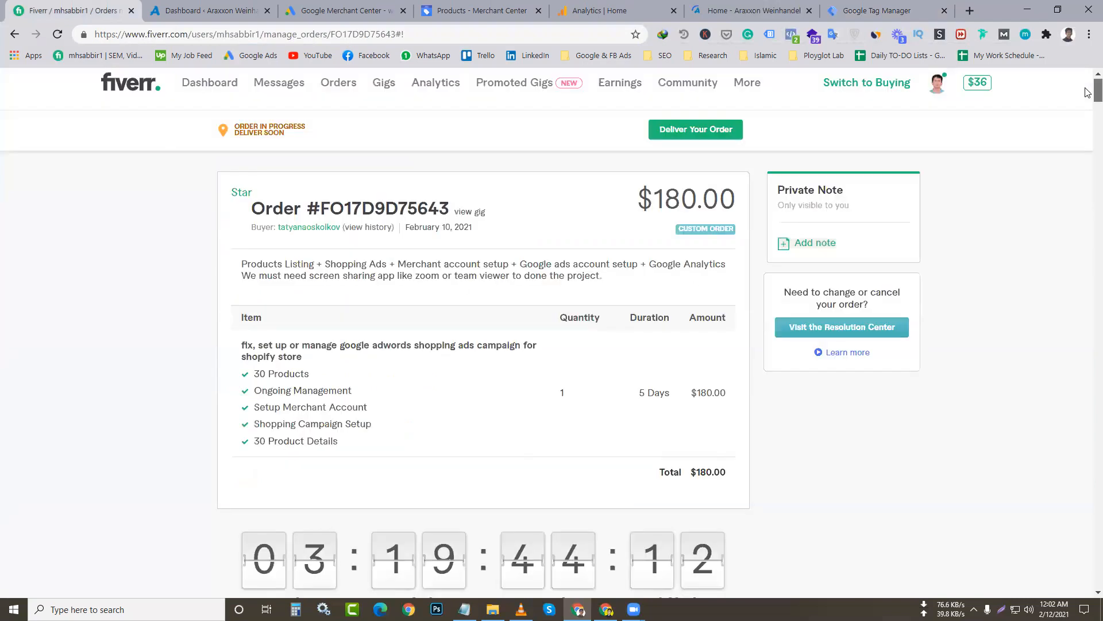
scroll(1087, 93, down, 4)
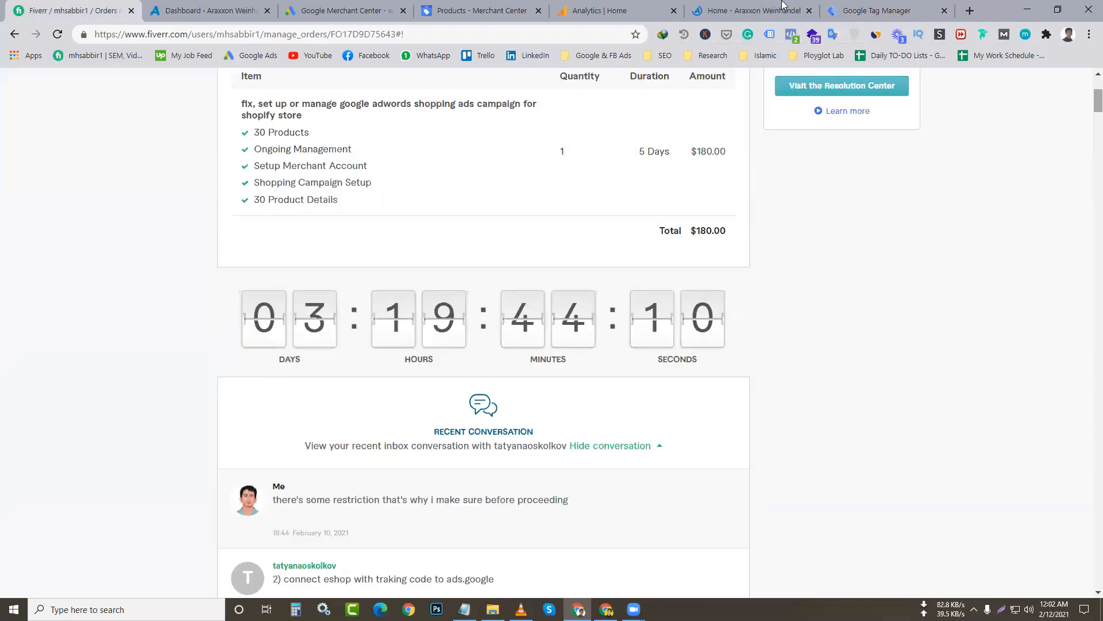
scroll(868, 6, up, 4)
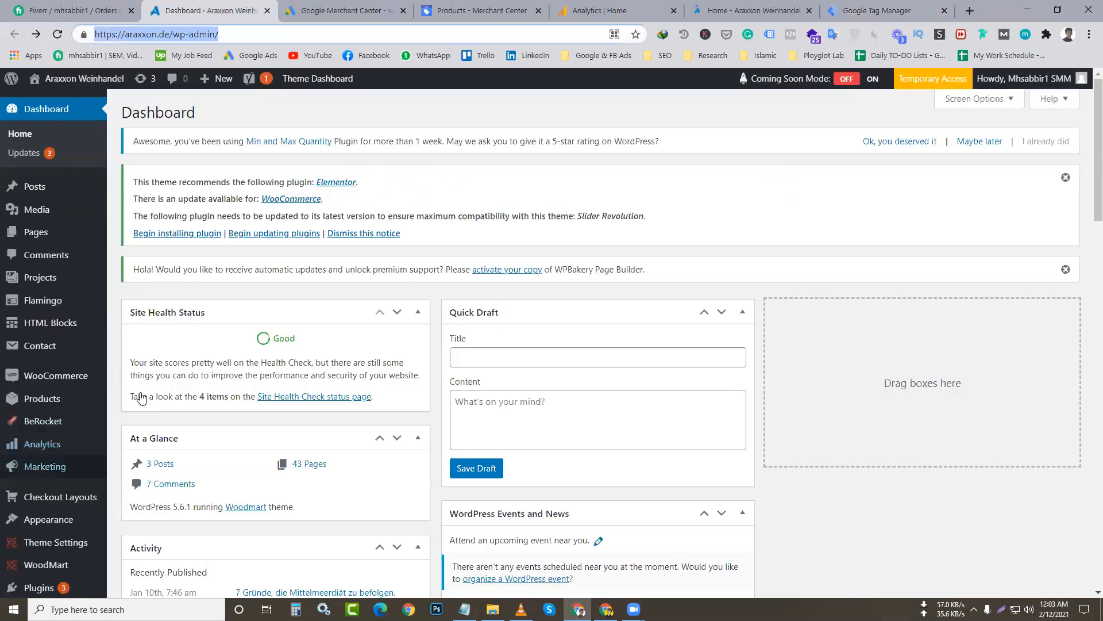
- Return to the shop's WordPress dashboard and open the Theme Editor
key(ctrl+2)
scroll(136, 408, down, 3)
mouse_move(48, 319)
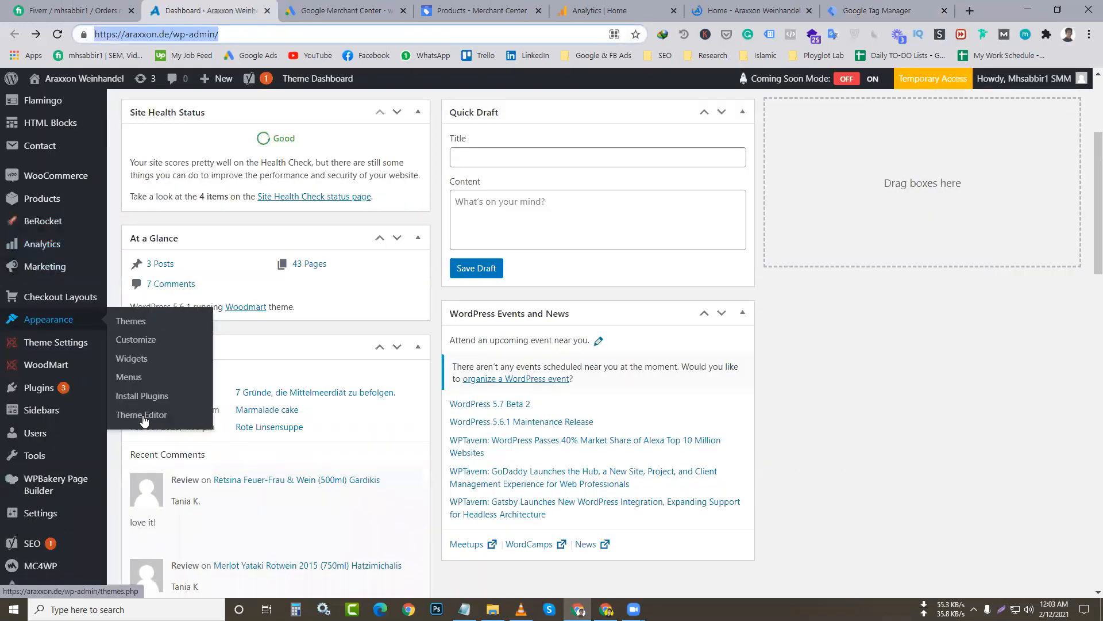
click(143, 415)
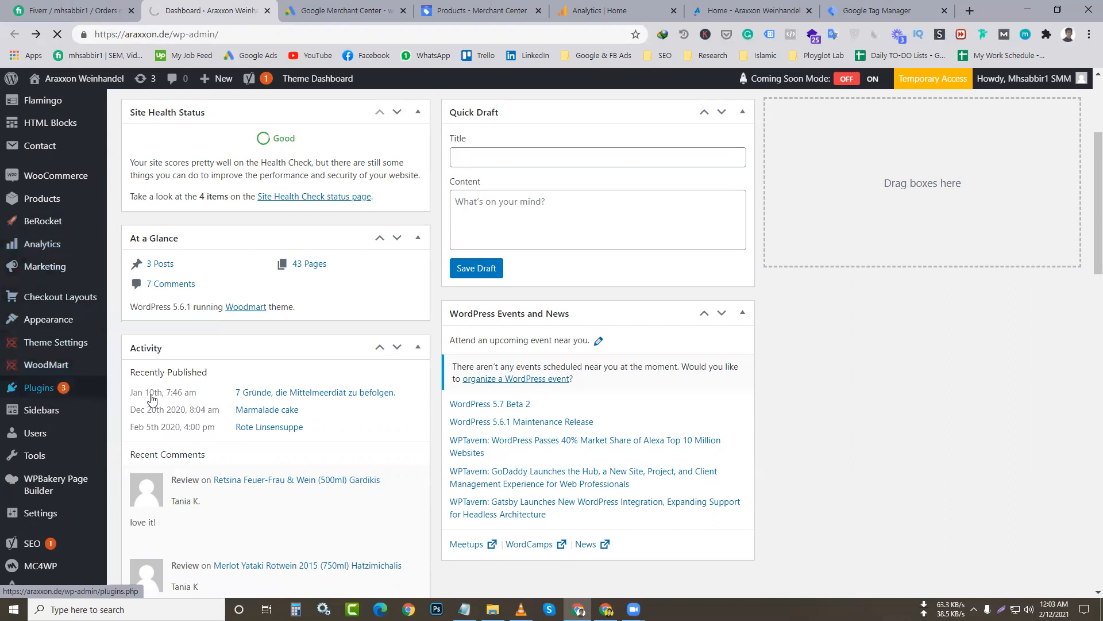
mouse_move(38, 387)
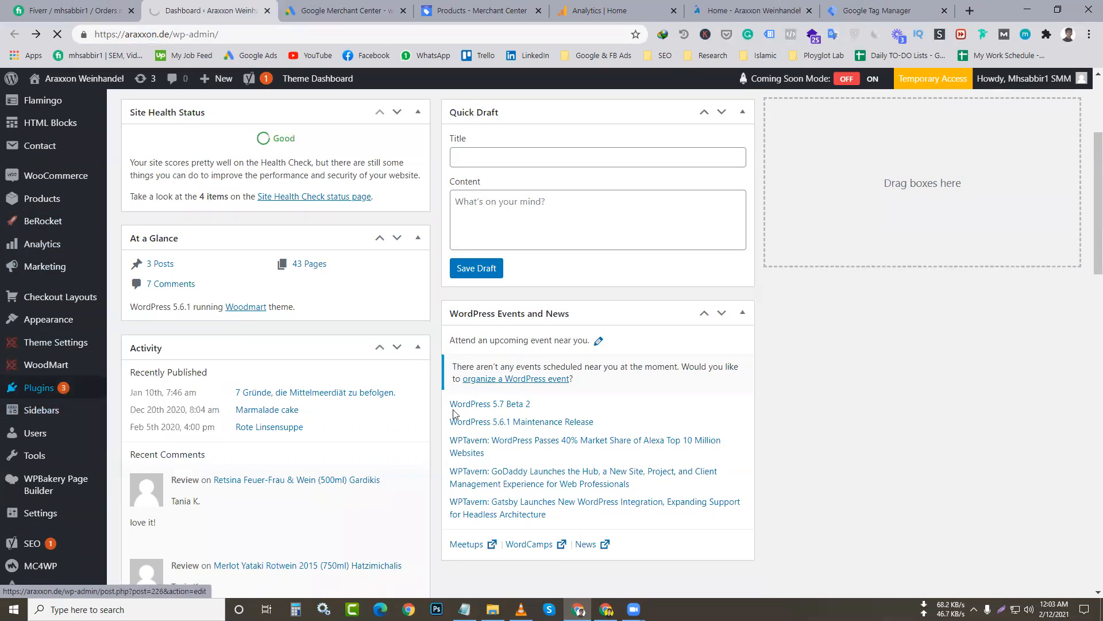
- Open the page for adding plugins to the shop's WordPress site and search for "tag manager for wordpress"
scroll(476, 371, up, 2)
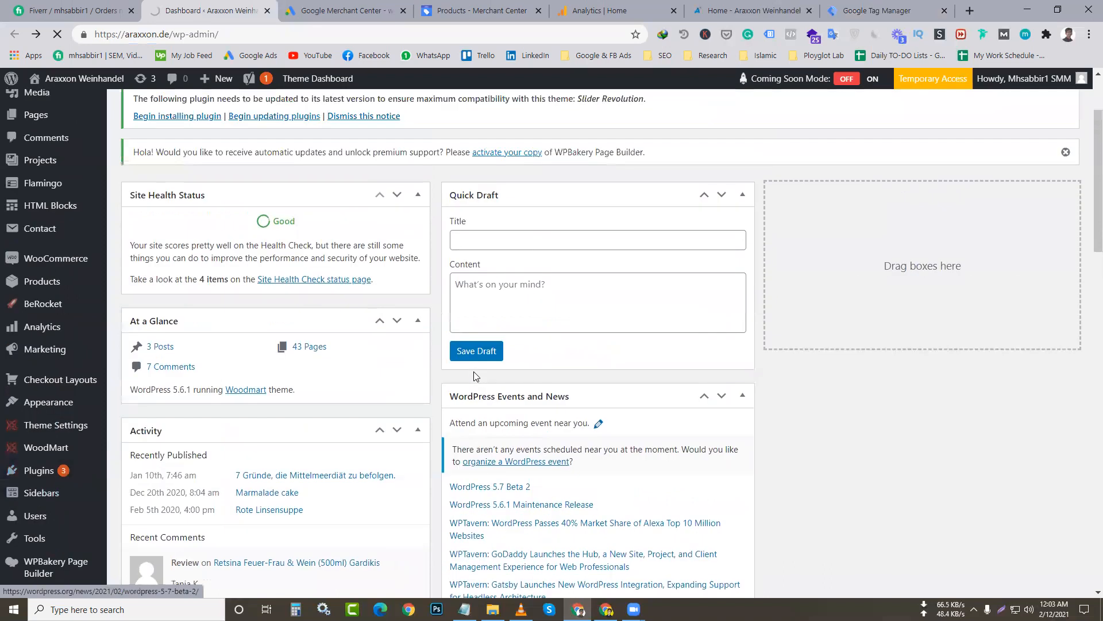
scroll(352, 358, up, 2)
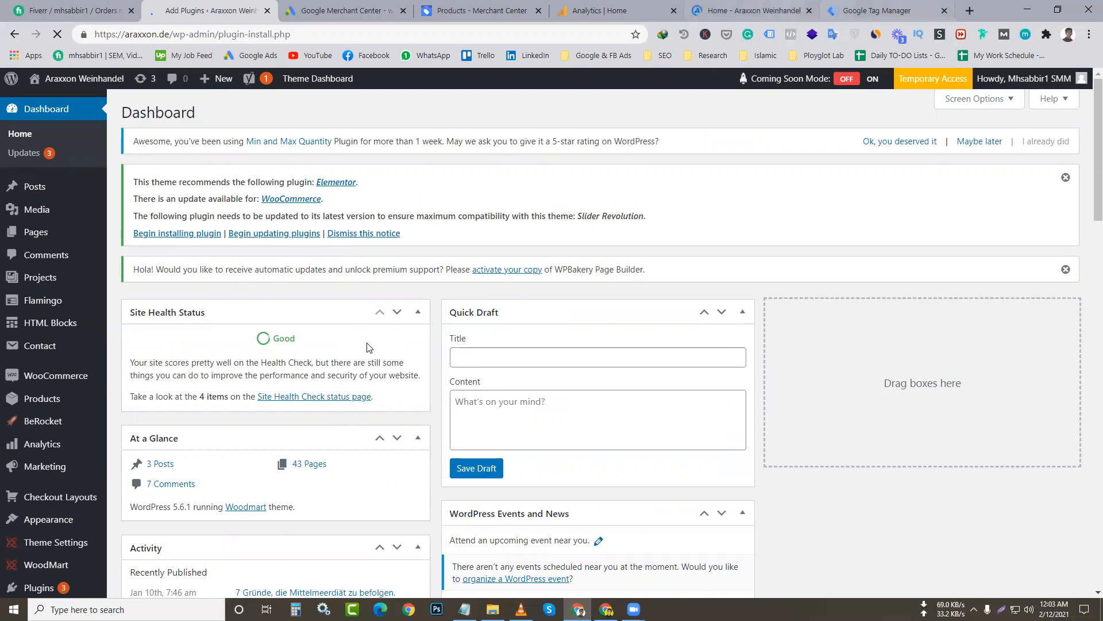
key(ctrl+6)
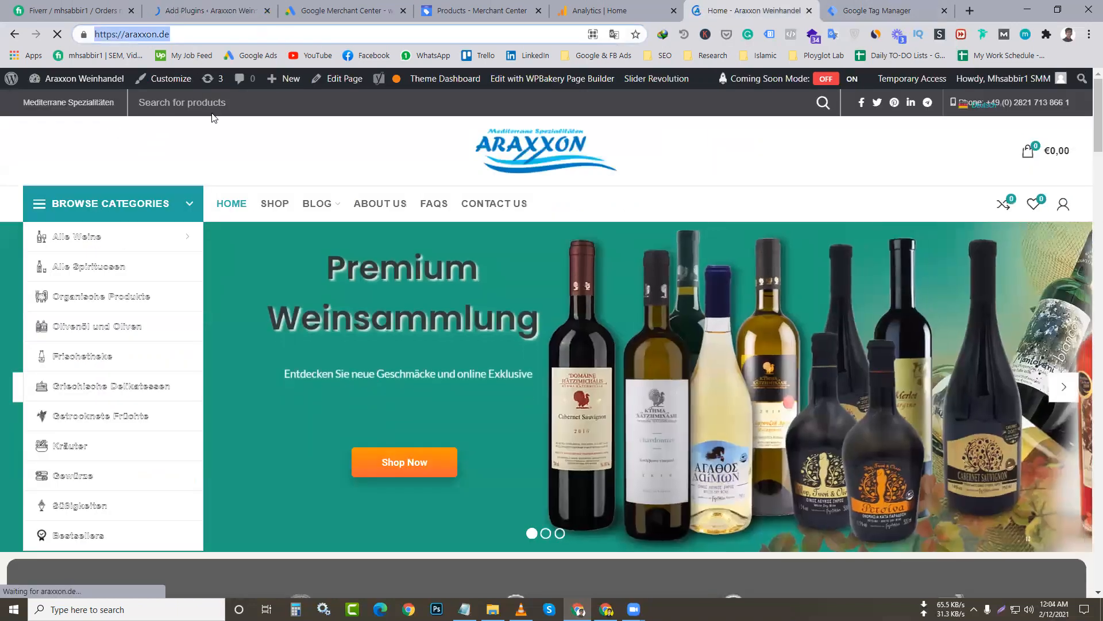
key(ctrl+2)
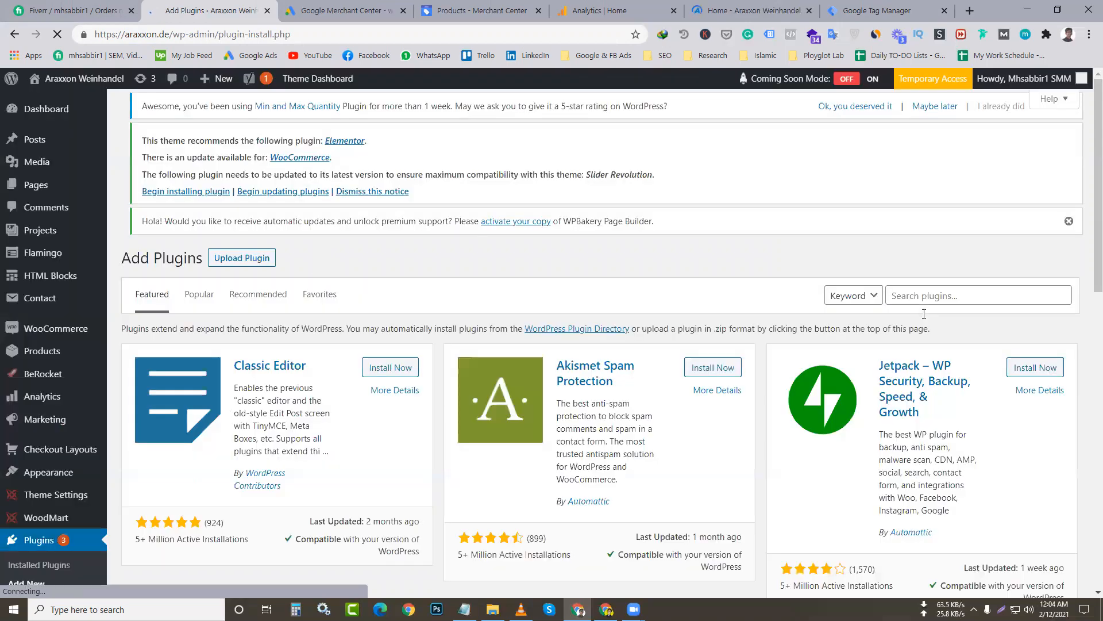
click(924, 313)
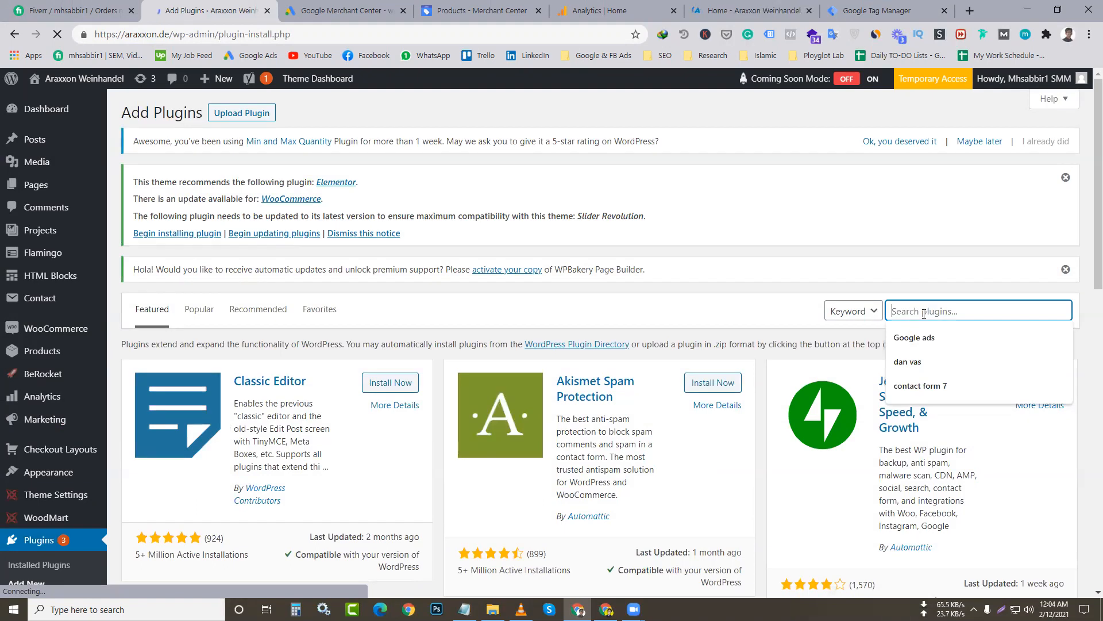
text(tag manager for w)
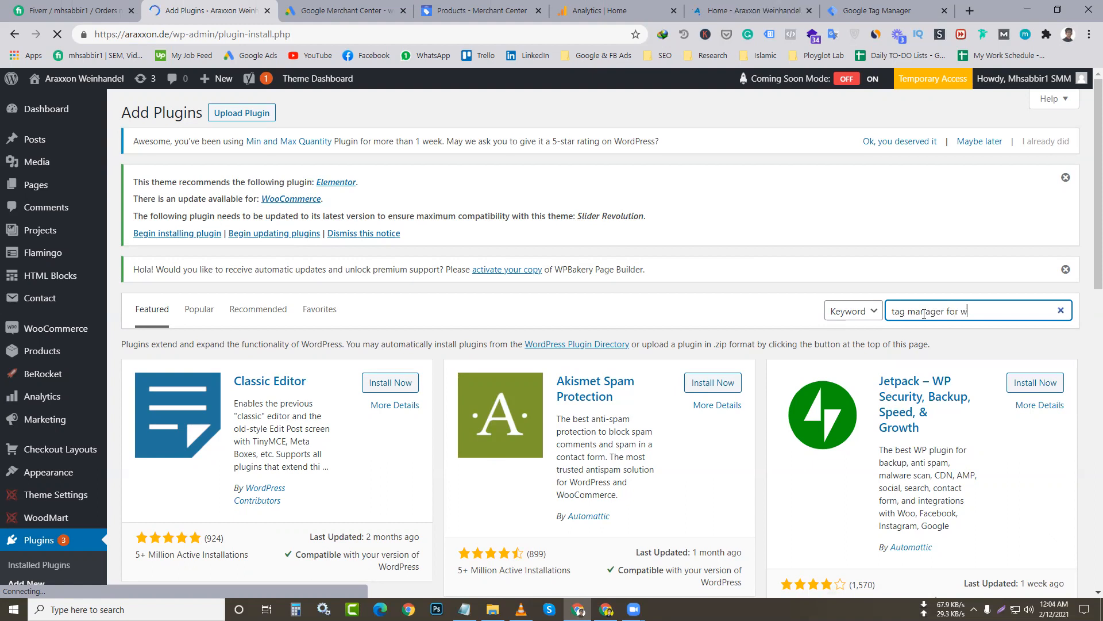
text(ord)
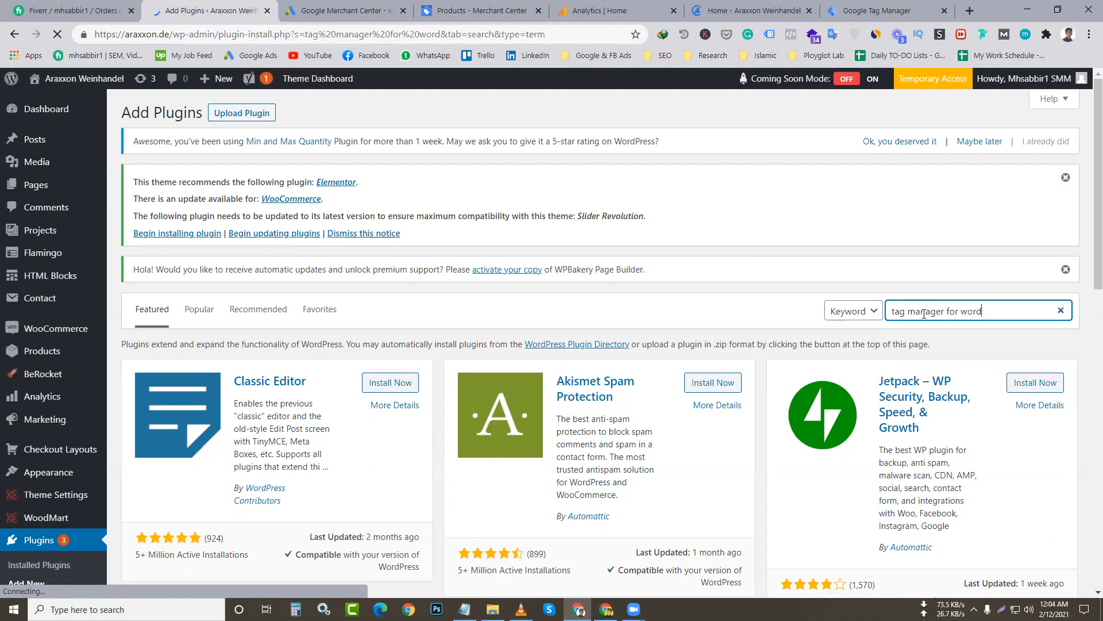
text(press)
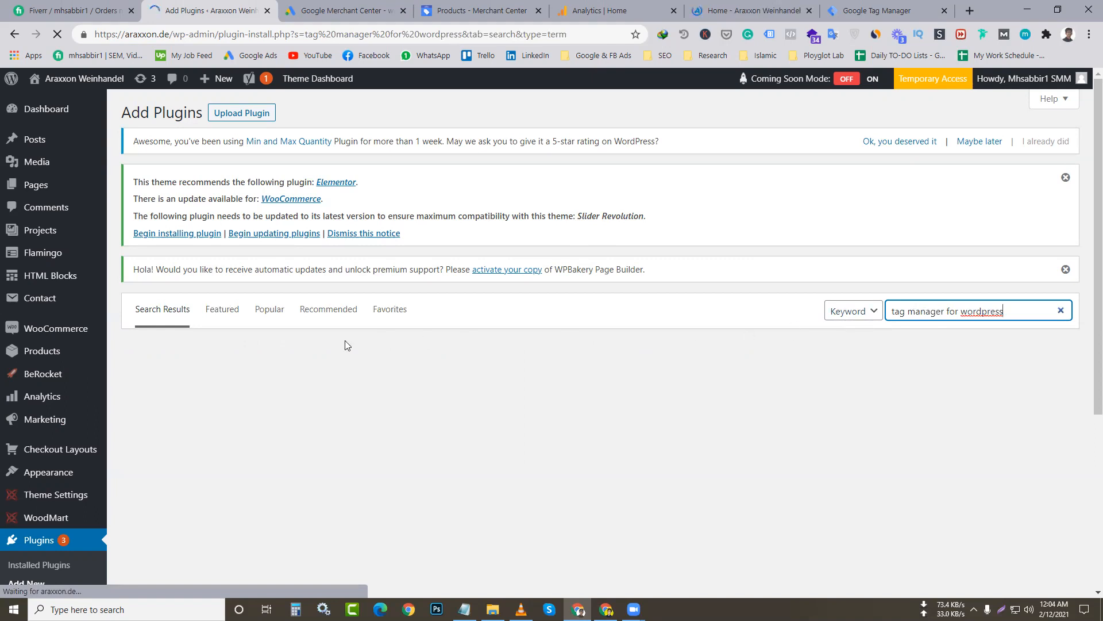
- Install and activate the Google Tag Manager for WordPress plugin from the search results
scroll(305, 344, down, 1)
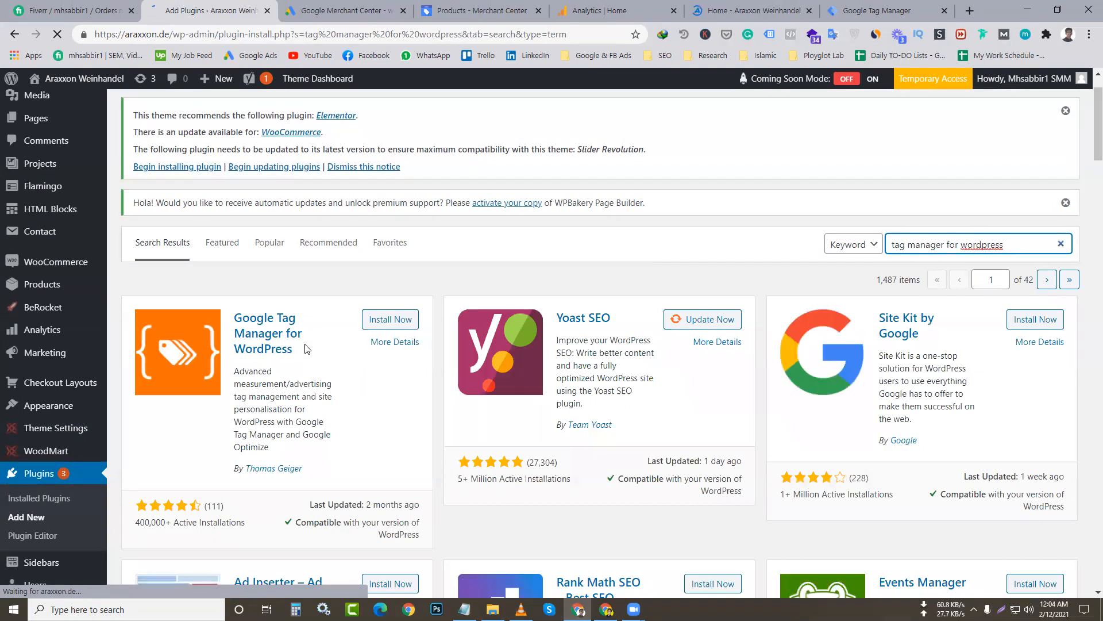
click(387, 325)
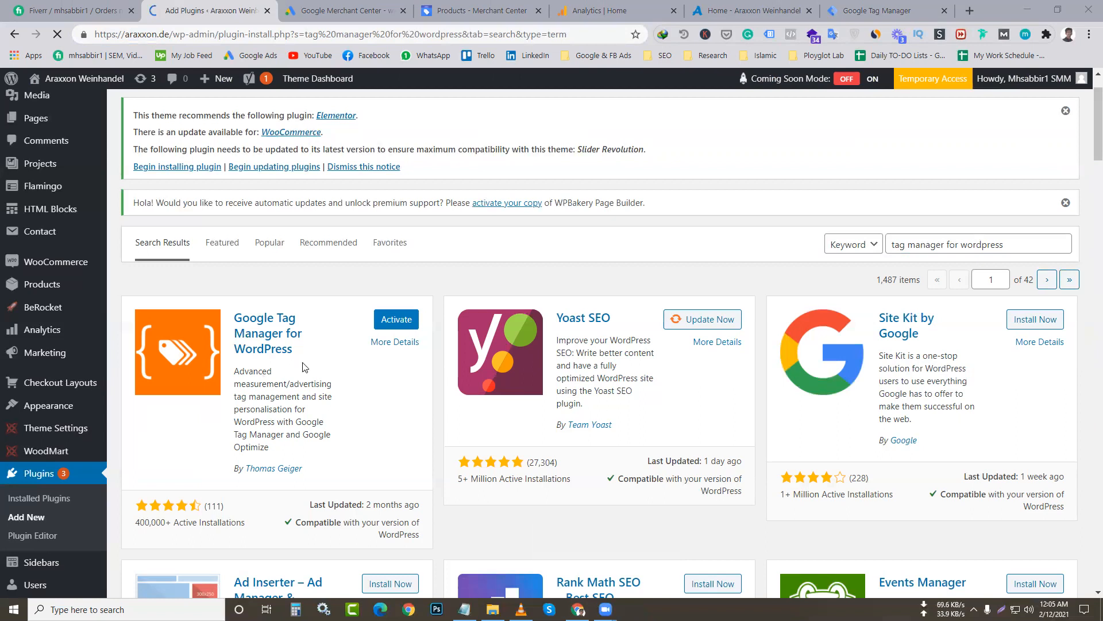
click(392, 320)
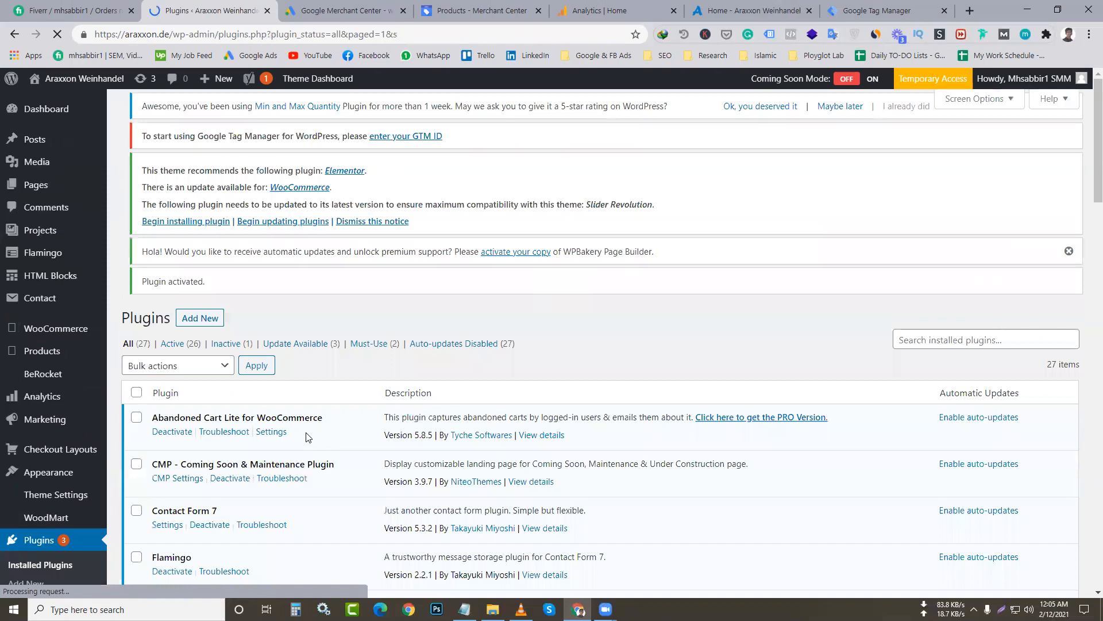
- Find Google Tag Manager for WordPress among the installed plugins and open its general settings
scroll(313, 428, down, 2)
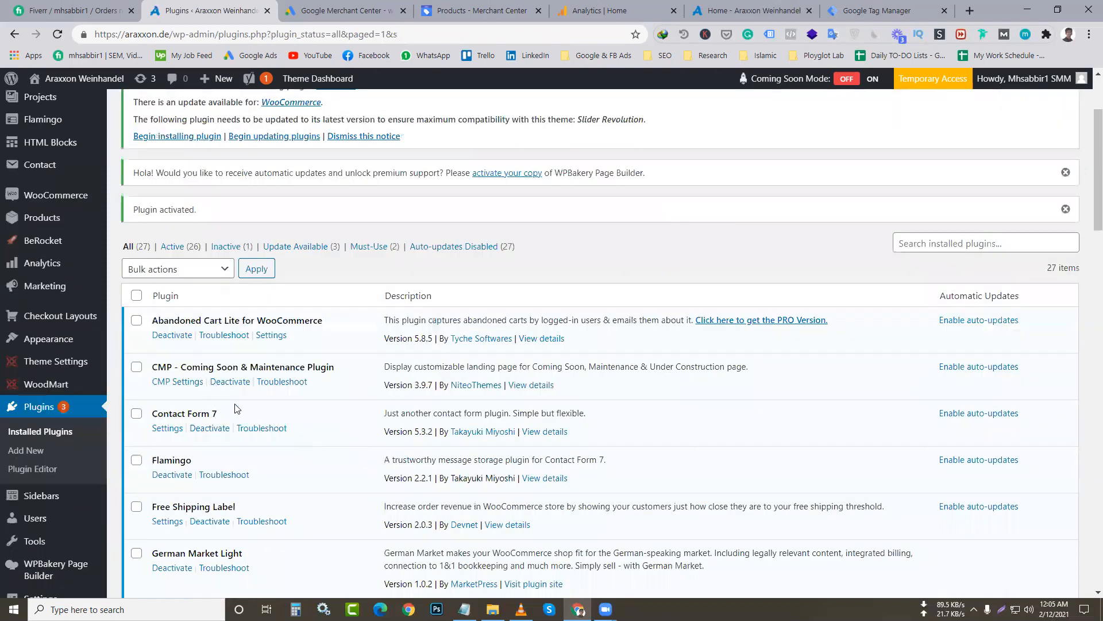
scroll(237, 409, down, 4)
scroll(58, 523, up, 4)
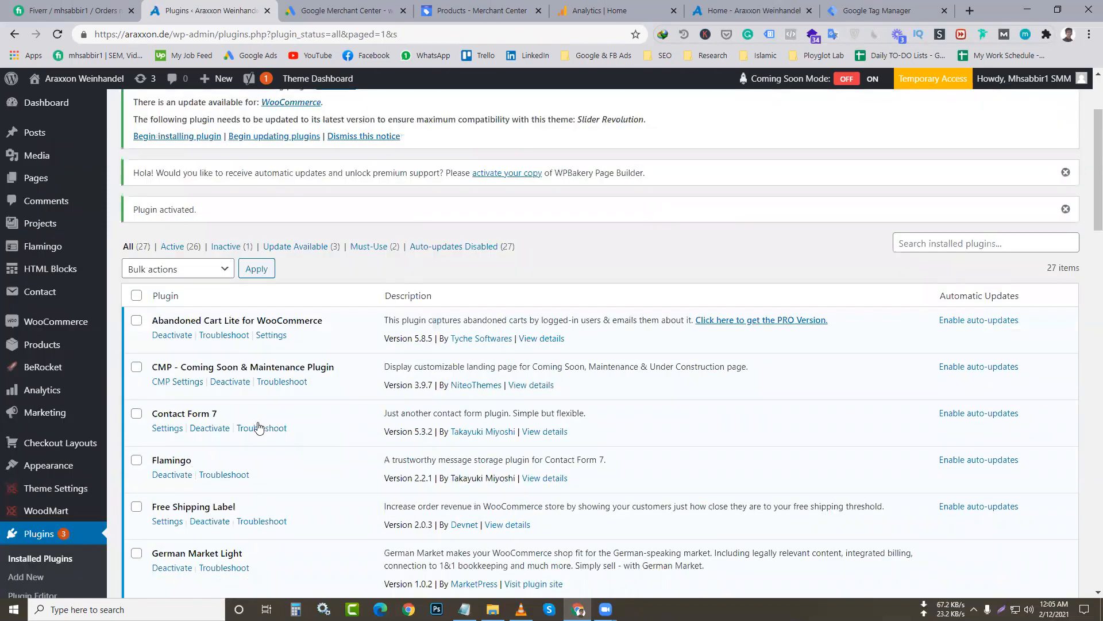
scroll(259, 427, down, 1)
scroll(241, 457, down, 3)
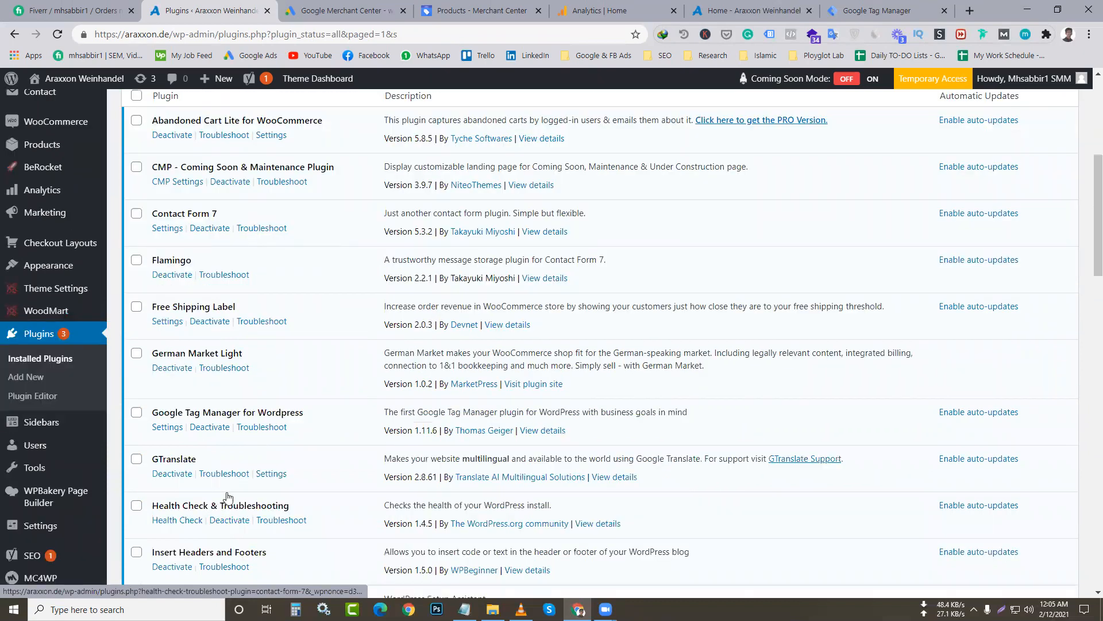
scroll(282, 454, down, 4)
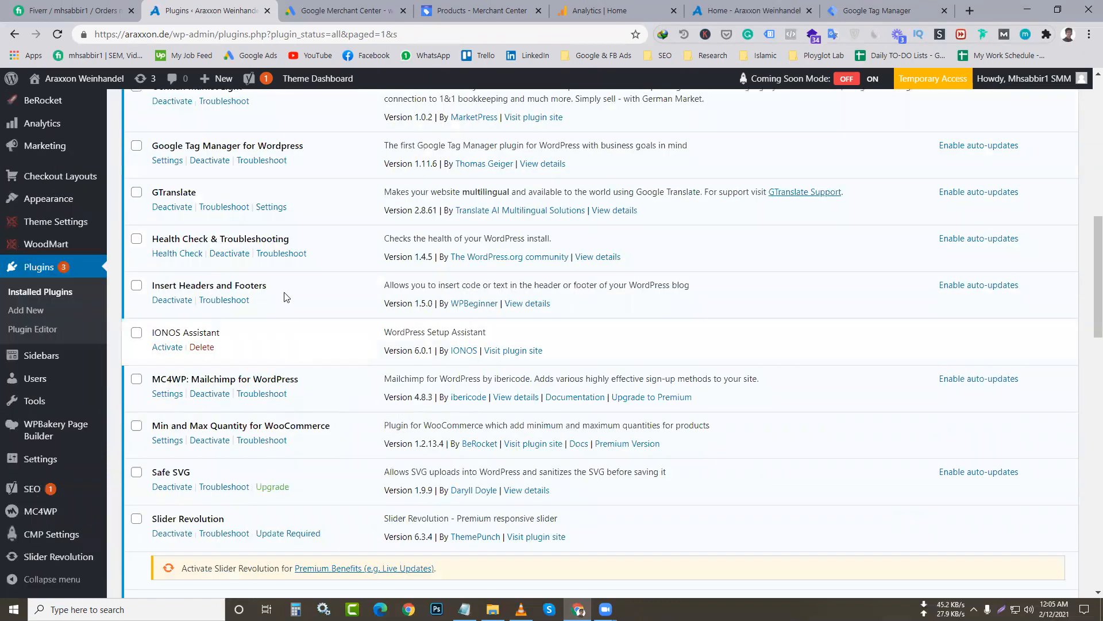
click(169, 164)
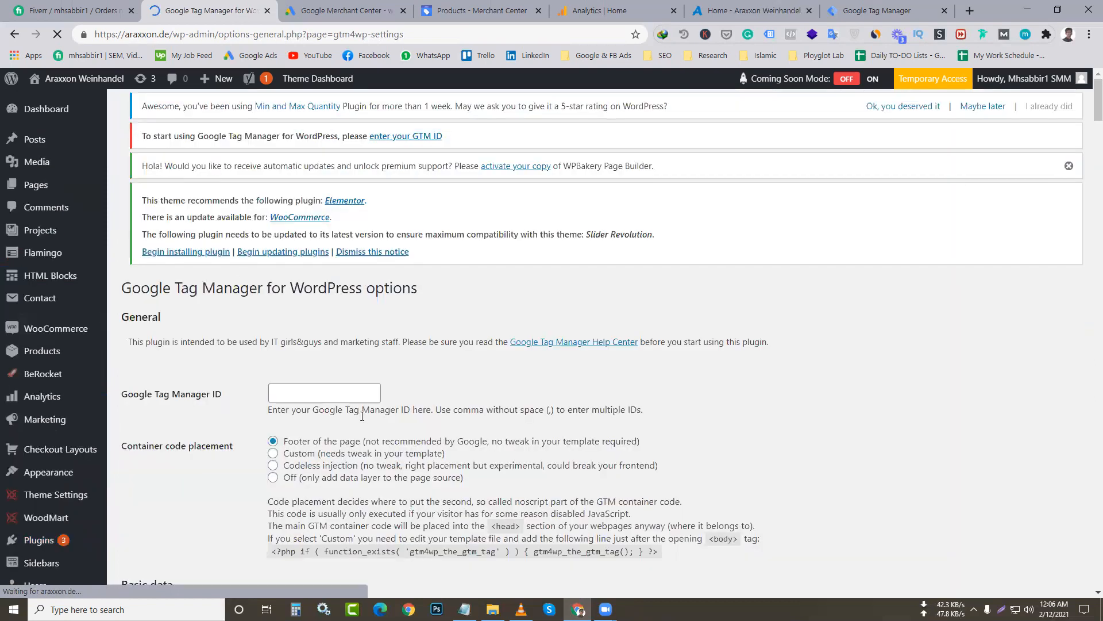
scroll(328, 414, down, 3)
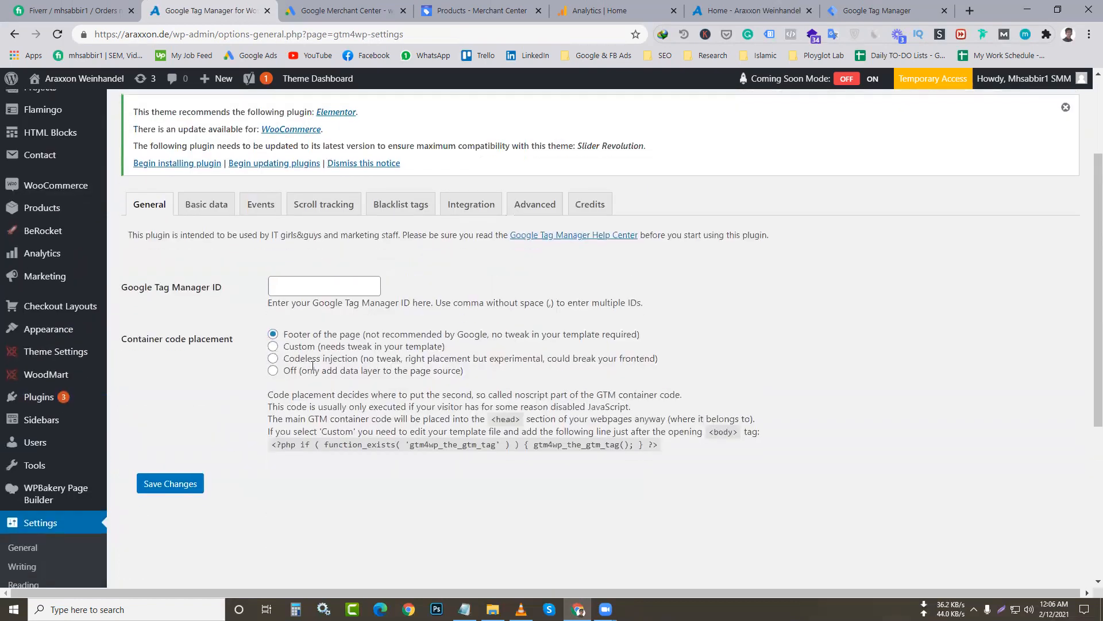
scroll(279, 367, down, 2)
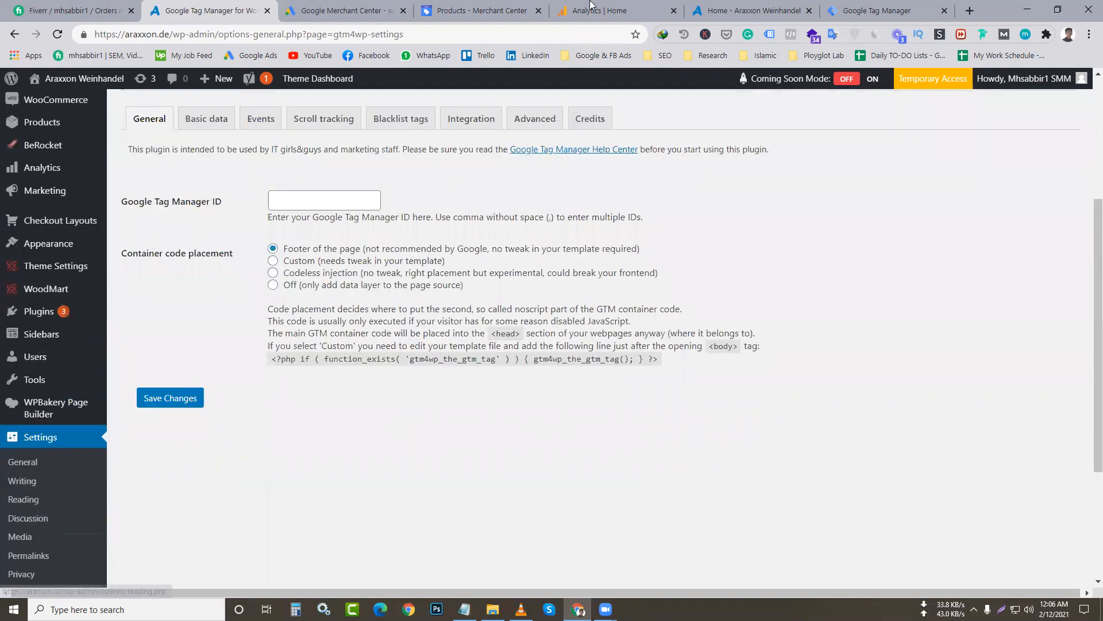
scroll(747, 468, up, 1)
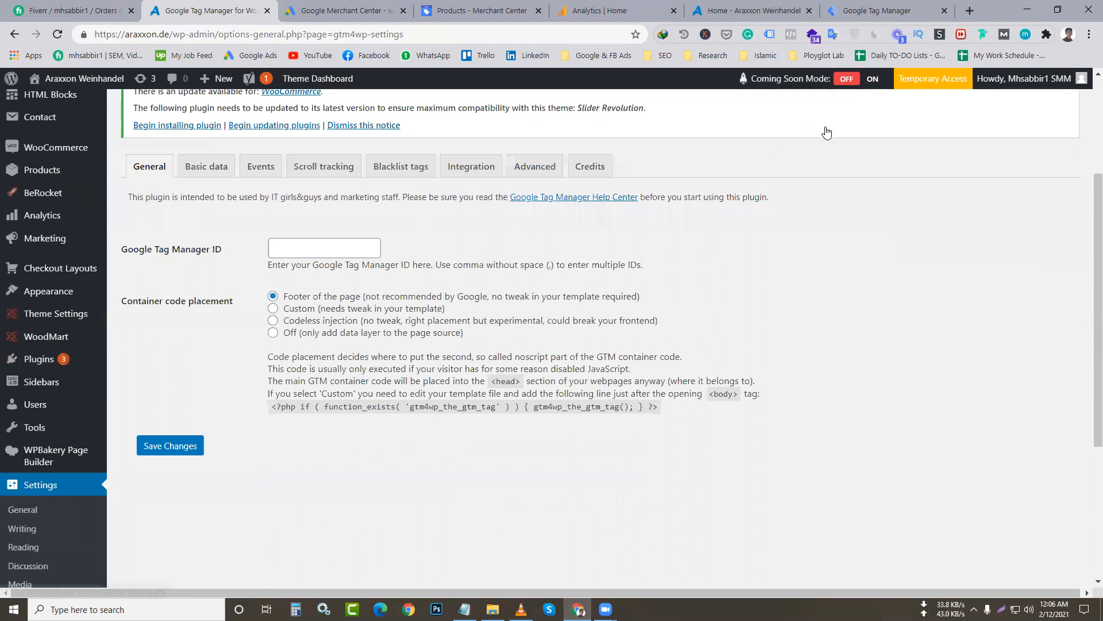
- Switch to the araxxon.de container in Tag Manager, dismiss the installation code dialog and copy the container ID
key(ctrl+shift+Tab)
key(ctrl+shift+Tab)
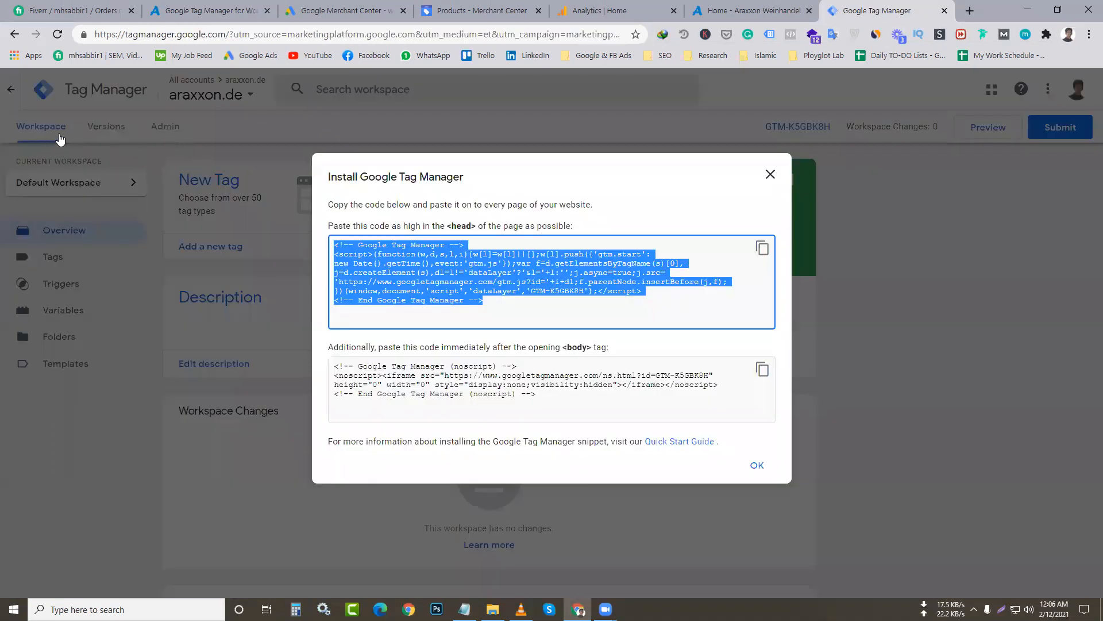
click(105, 133)
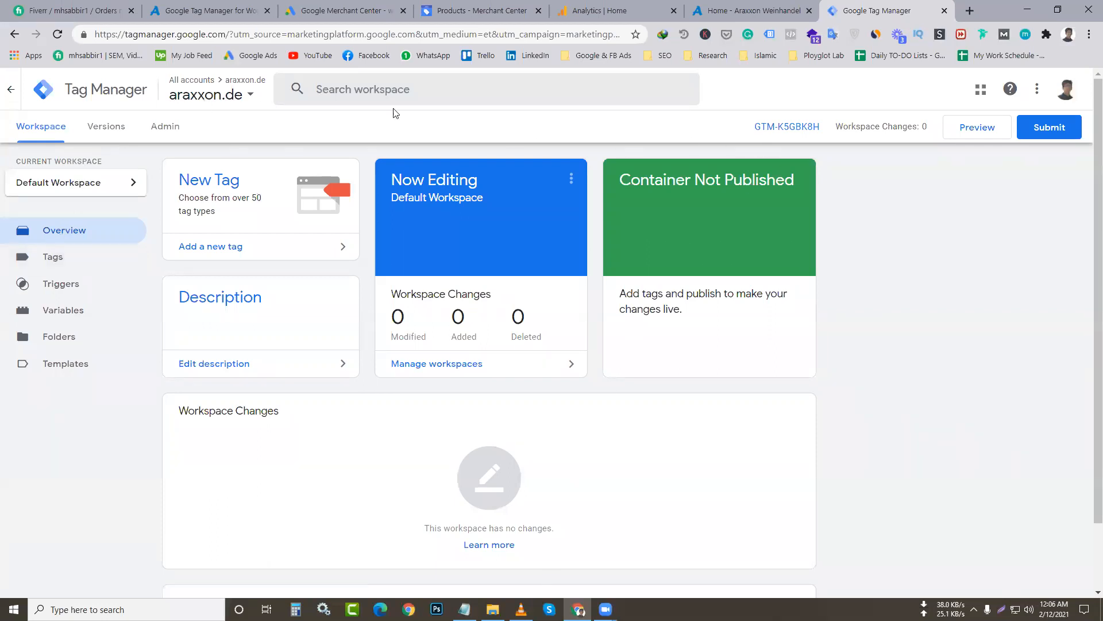
drag(767, 126, 823, 127)
key(ctrl+c)
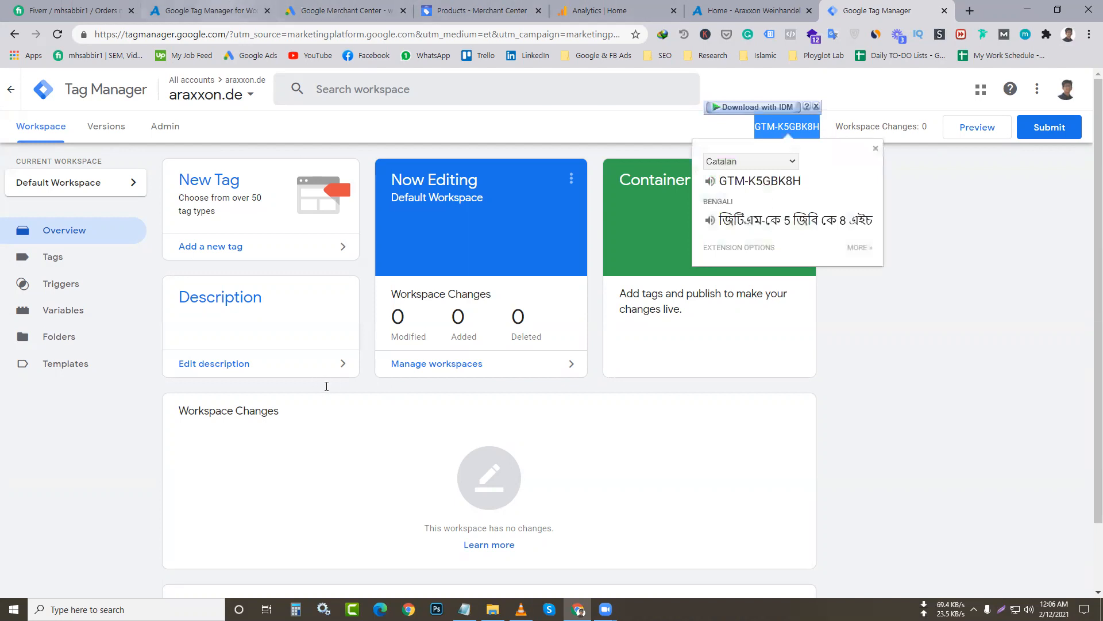
- Return to the WordPress plugin options, fill in the Google Tag Manager ID with the copied container ID and save the settings
key(ctrl+2)
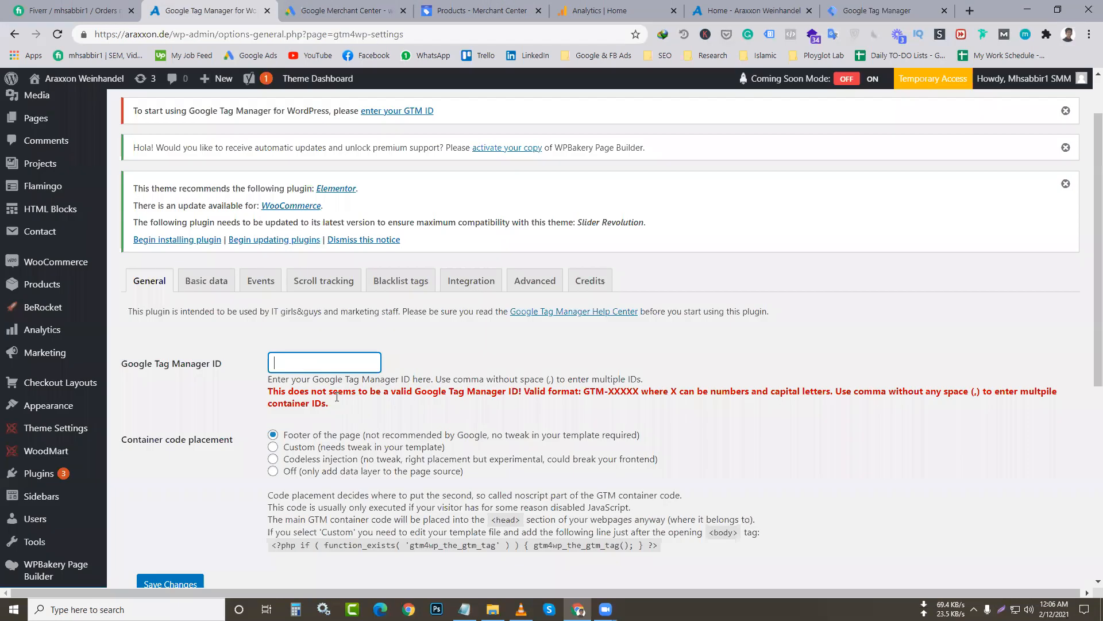
key(ctrl+v)
scroll(178, 453, down, 2)
click(178, 453)
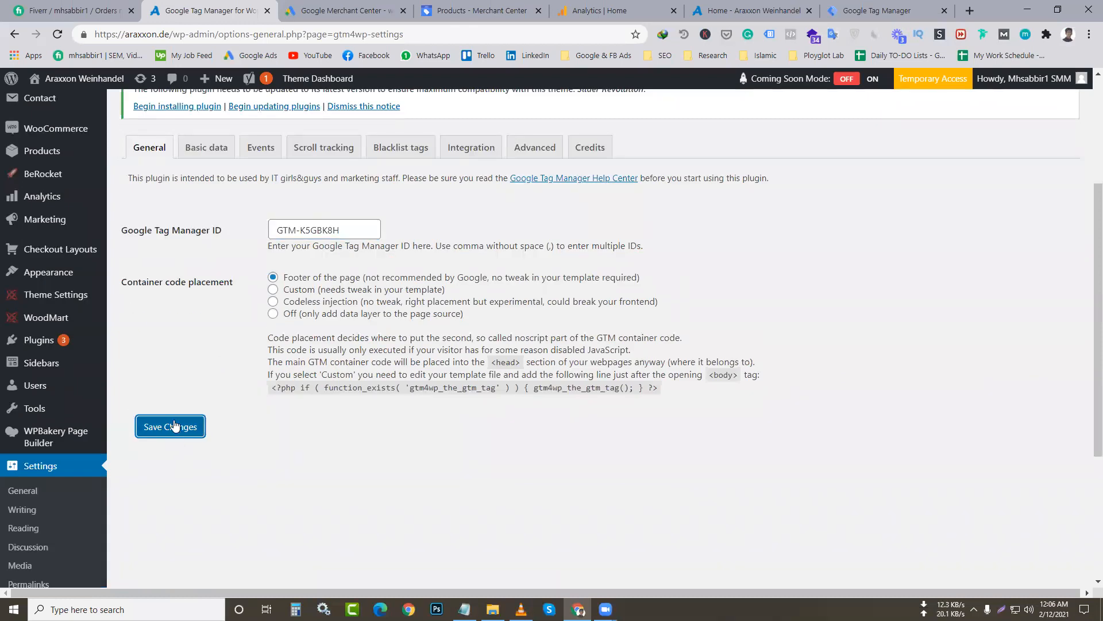
click(174, 424)
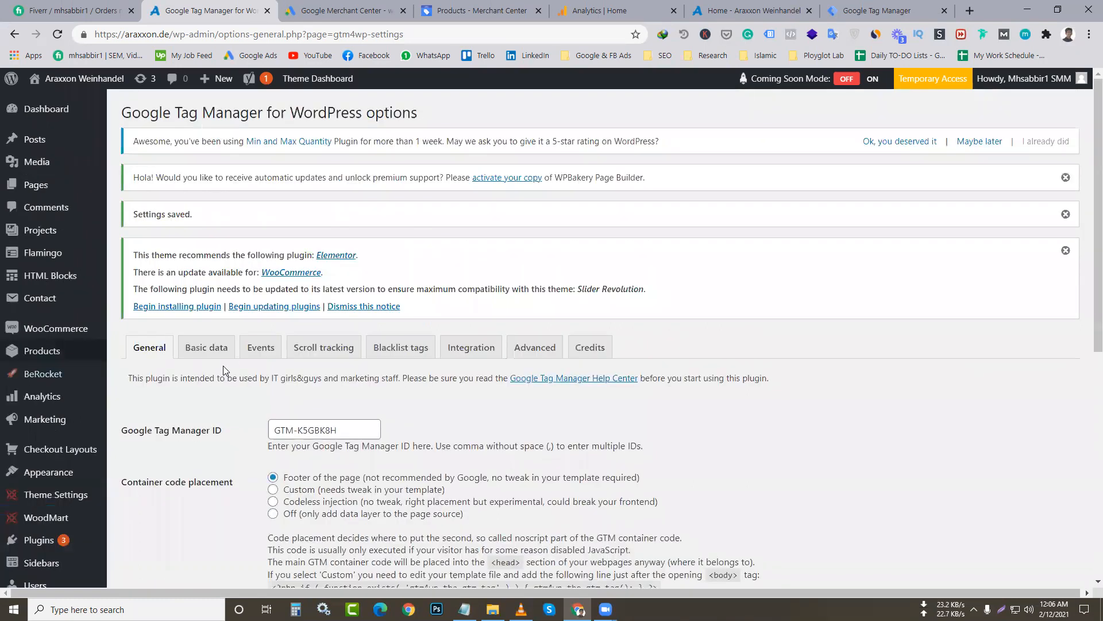
- Enable Track enhanced e-commerce in the plugin's WooCommerce integration settings and save the changes
scroll(223, 368, down, 3)
scroll(223, 368, up, 1)
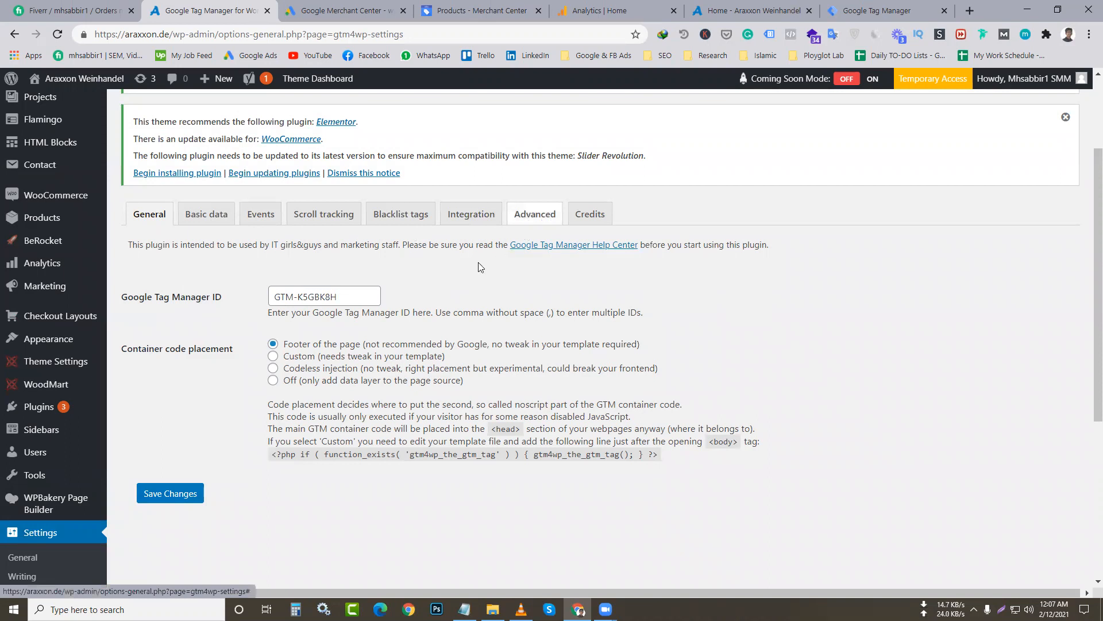
scroll(394, 481, down, 1)
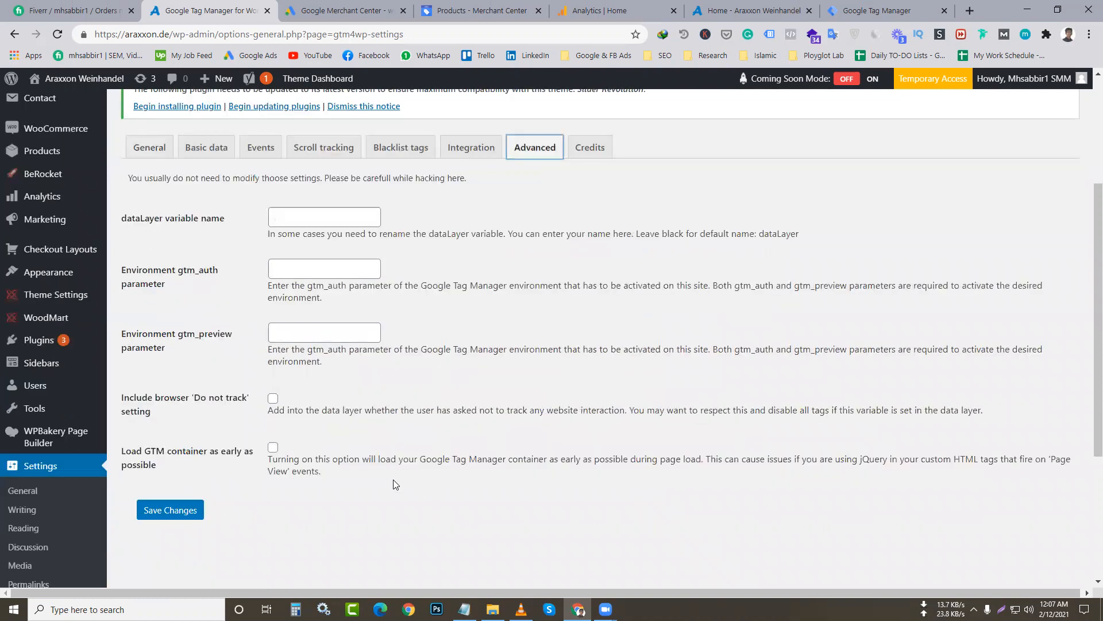
scroll(394, 481, up, 1)
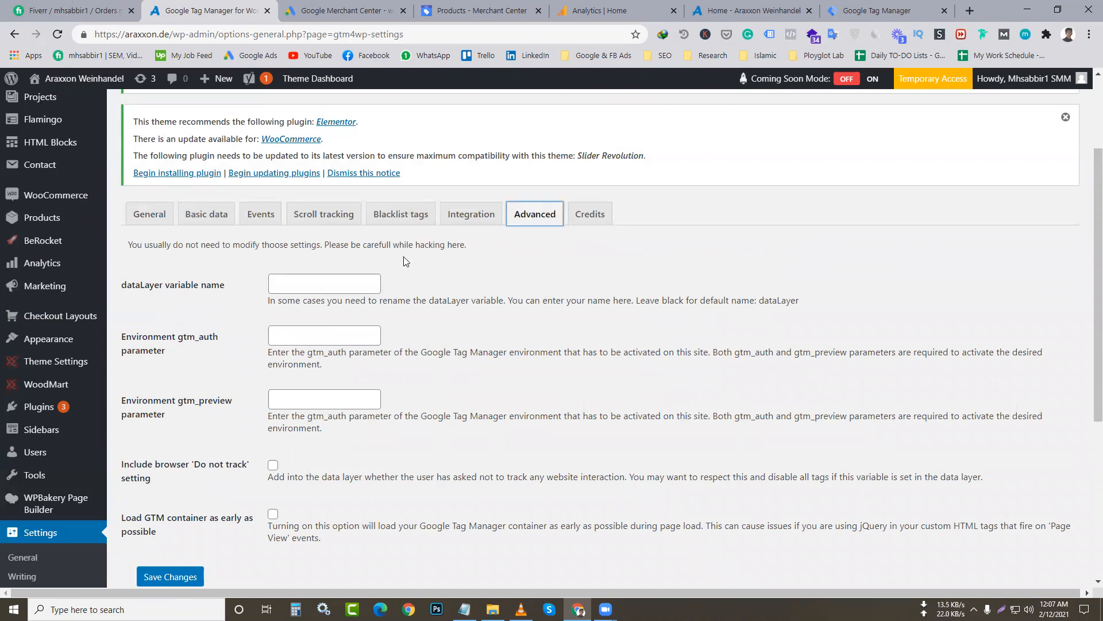
click(472, 224)
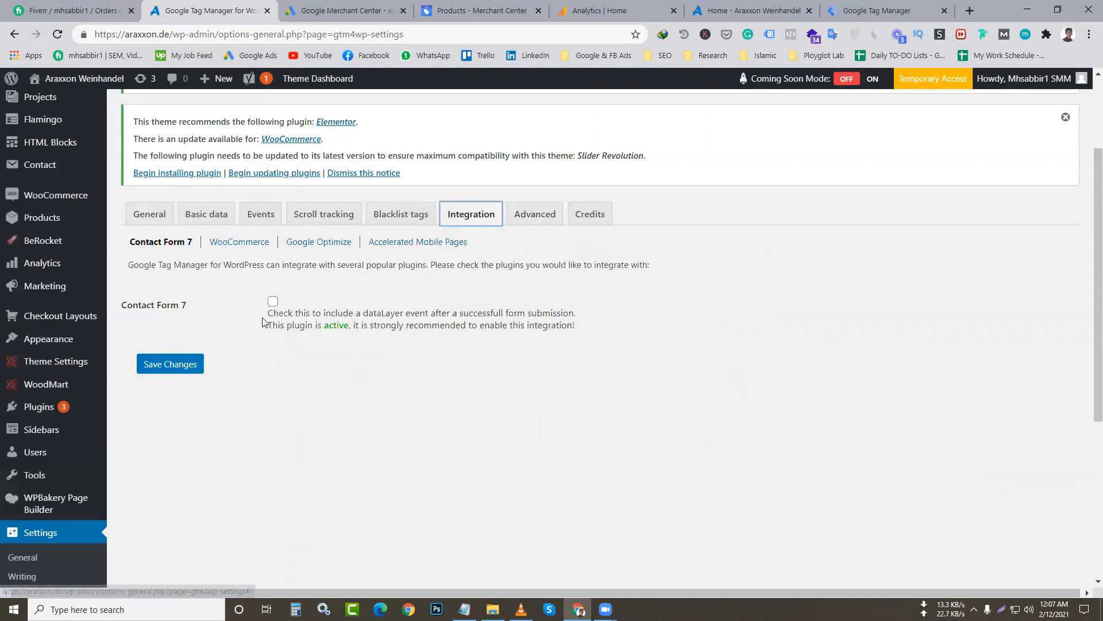
click(248, 244)
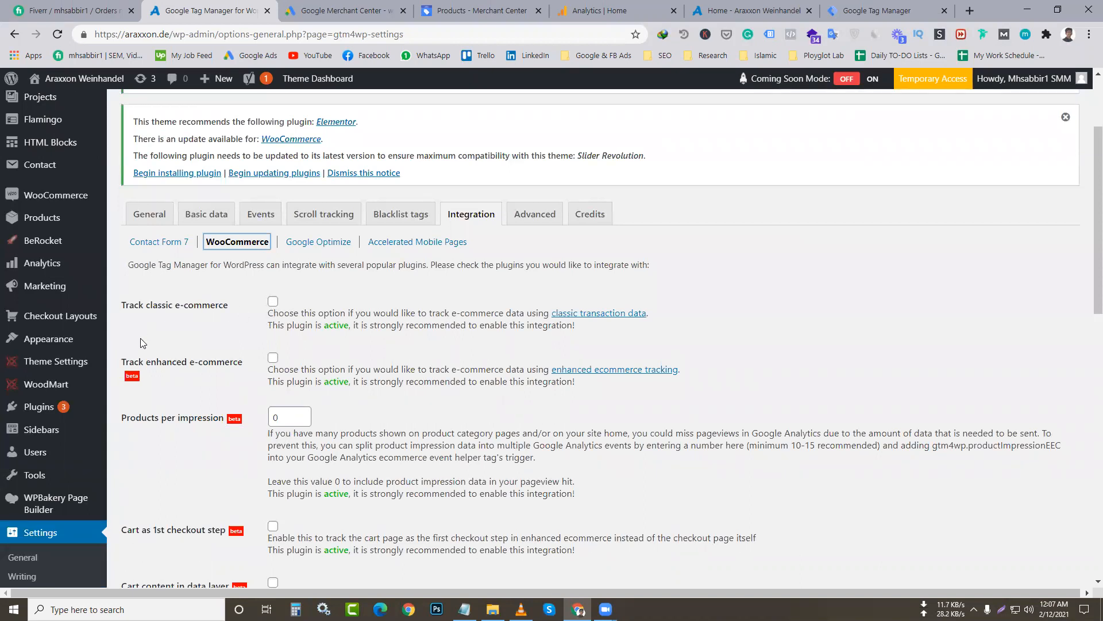
click(273, 358)
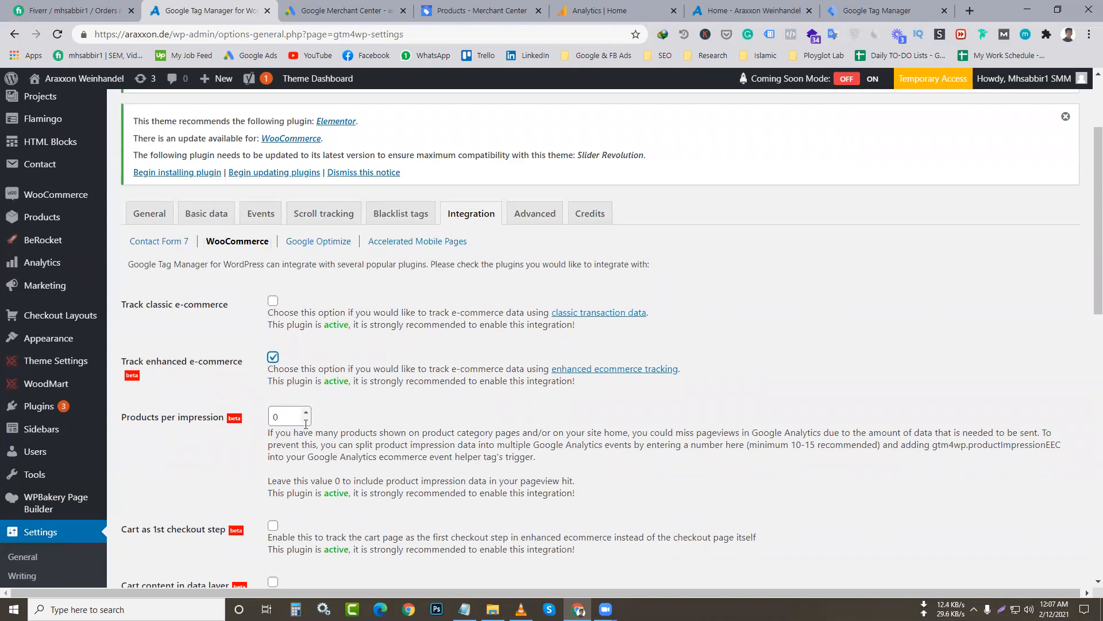
scroll(270, 468, down, 2)
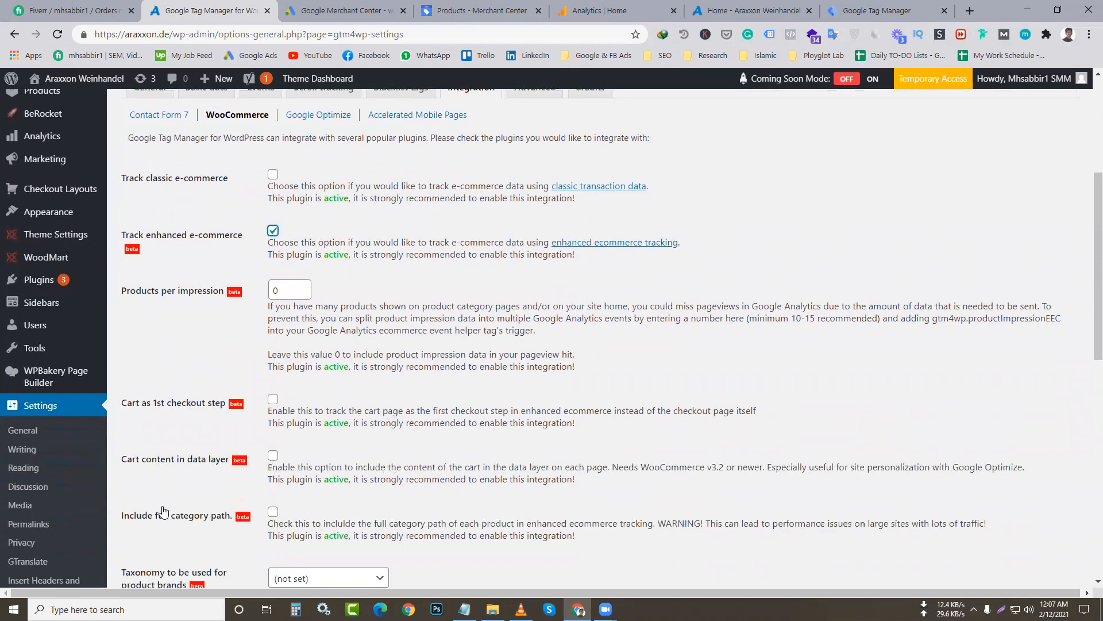
scroll(164, 512, down, 3)
scroll(163, 512, down, 6)
click(163, 511)
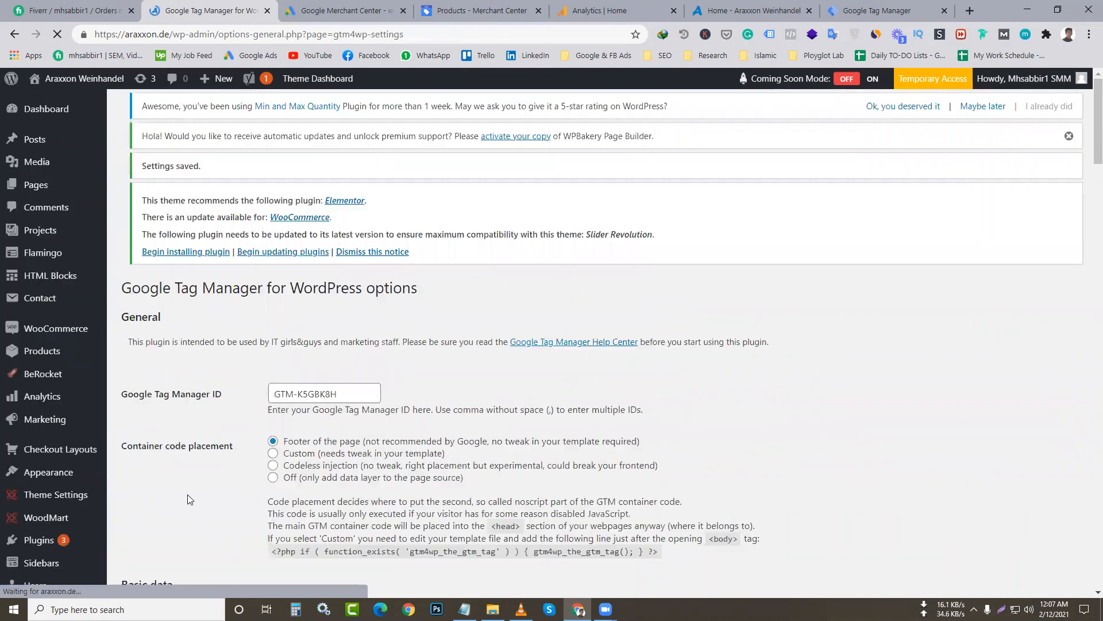
- Check the saved general plugin options and switch back to the araxxon.de workspace in Google Tag Manager
scroll(187, 493, down, 5)
scroll(273, 444, up, 6)
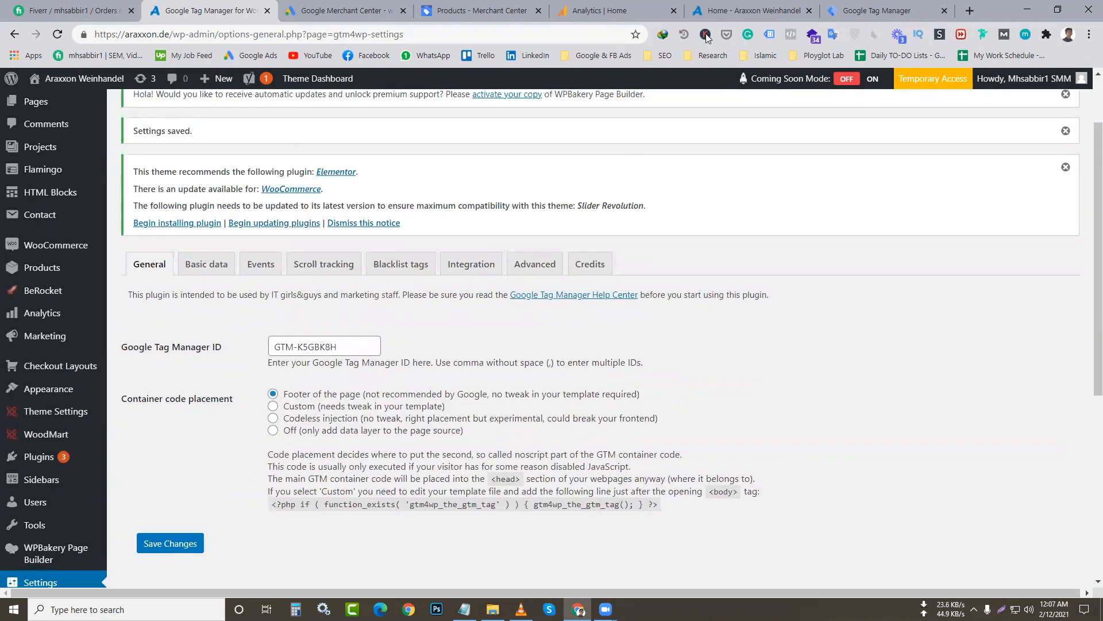
click(841, 6)
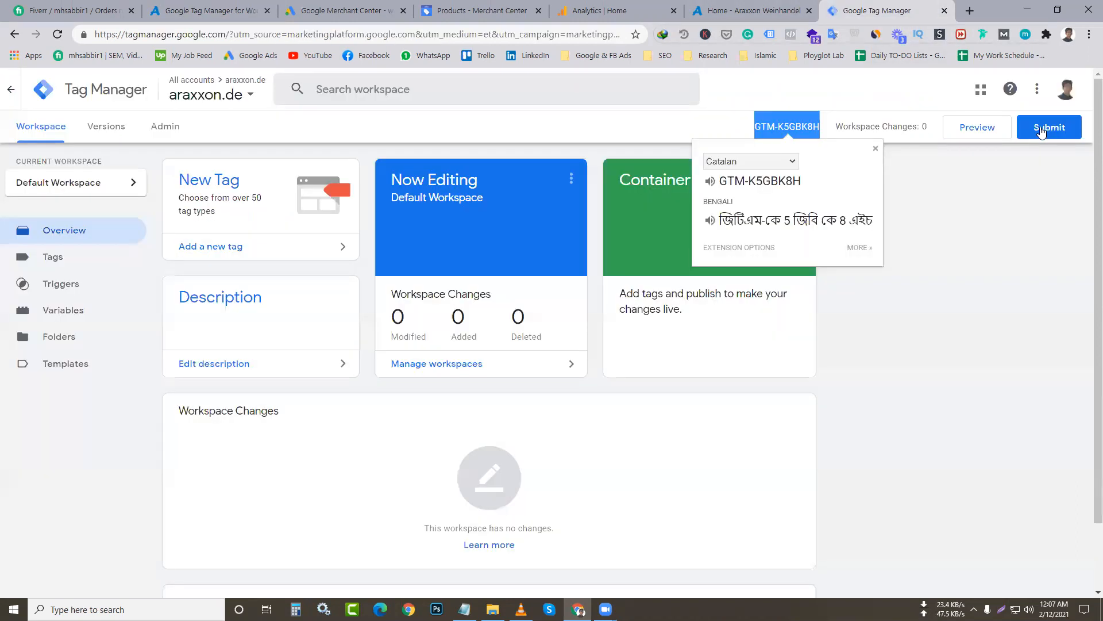
- Submit and publish the araxxon.de container to the Live environment, skipping the version name and description
click(1041, 131)
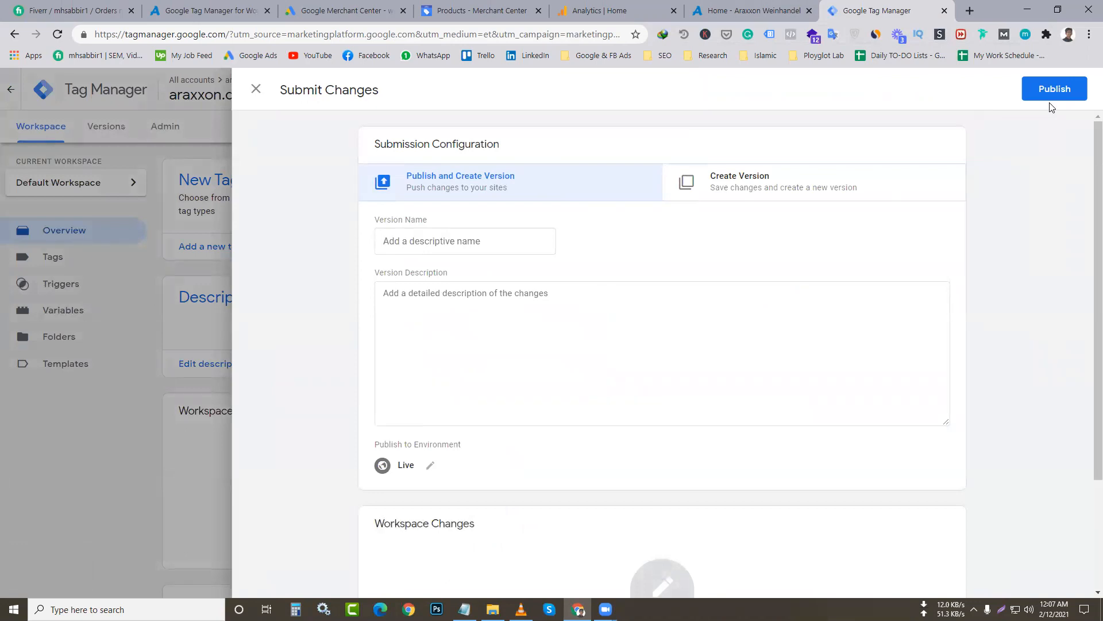
click(1055, 98)
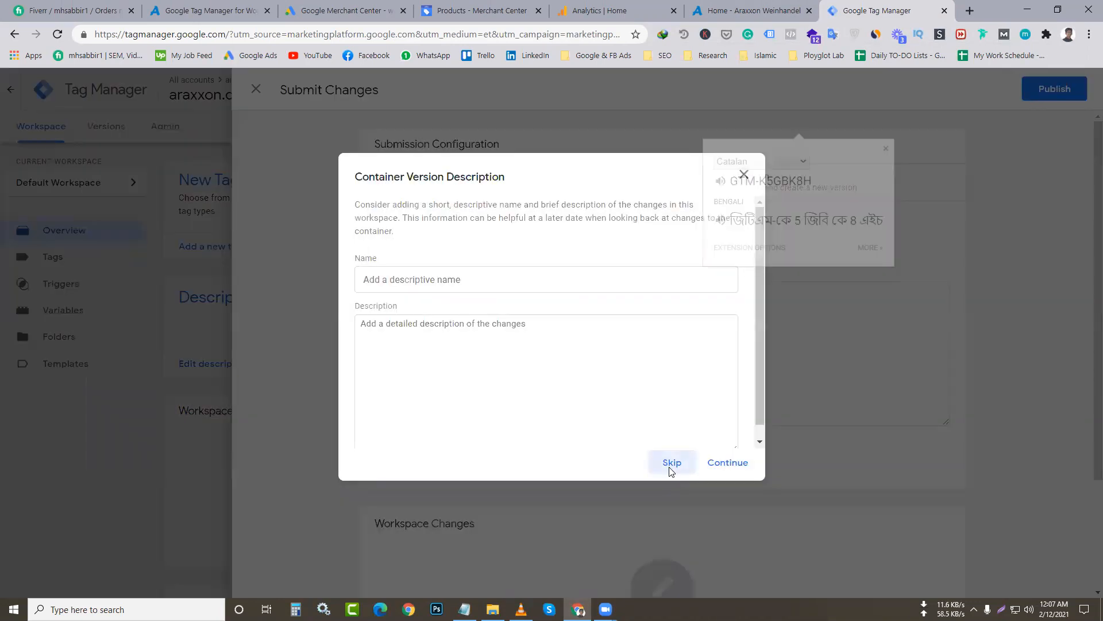
click(671, 471)
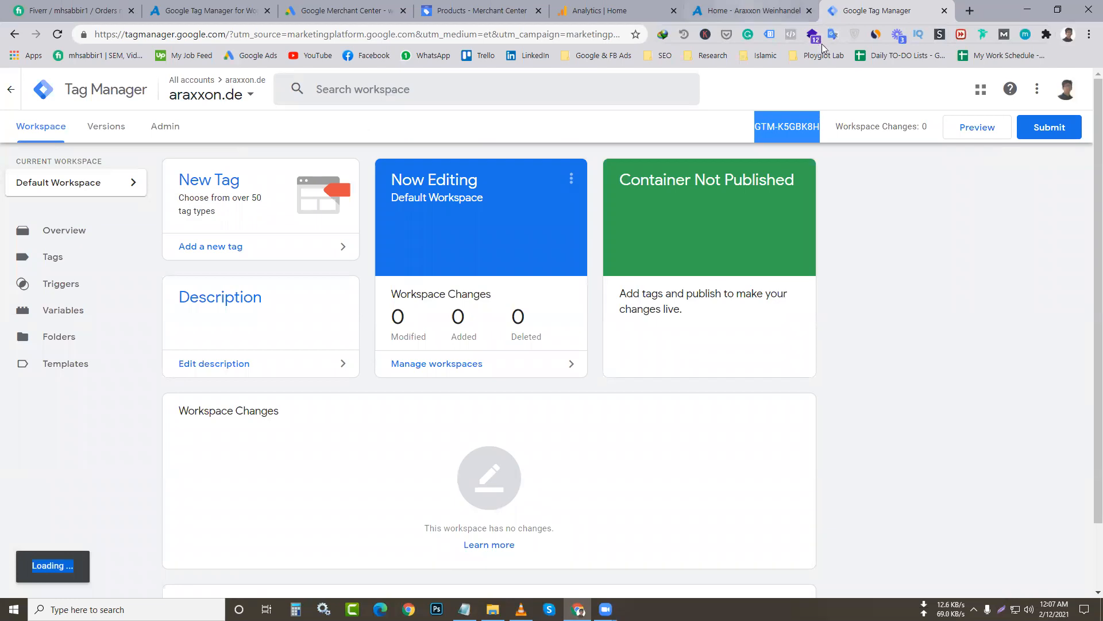
- Enable Tag Assistant Legacy on the araxxon.de home page, reload the page and view its tag analysis
key(ctrl+shift+Tab)
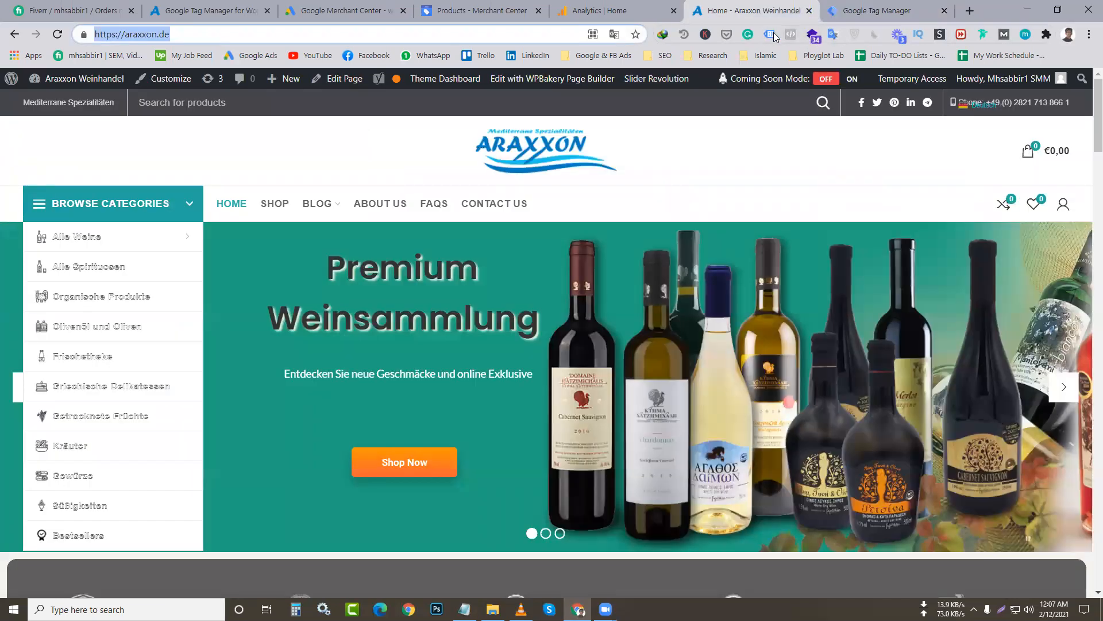
click(774, 33)
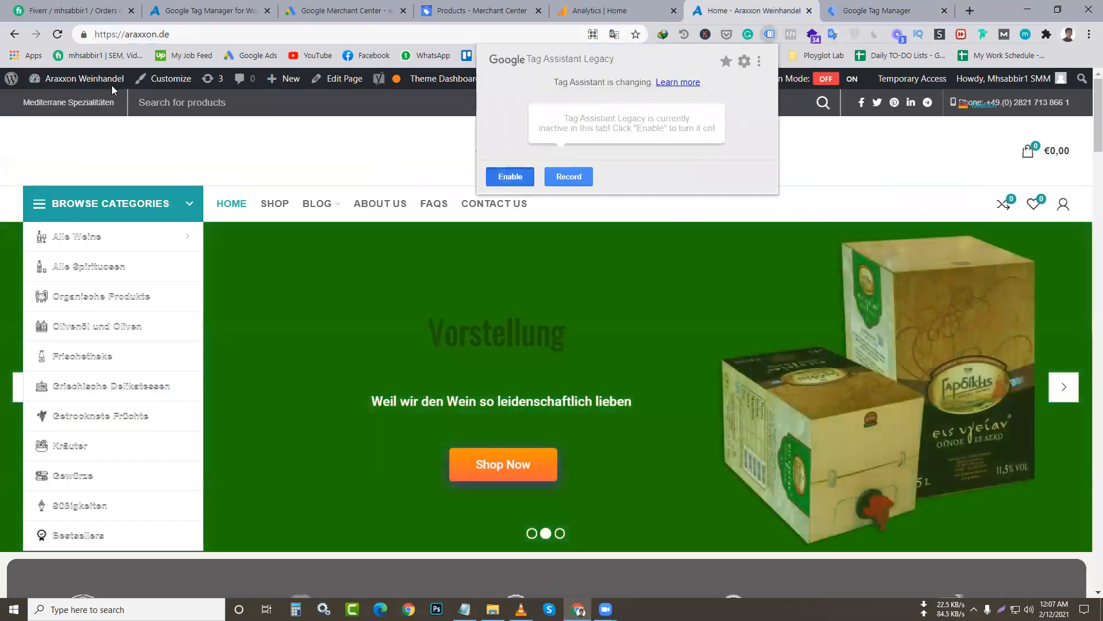
click(511, 177)
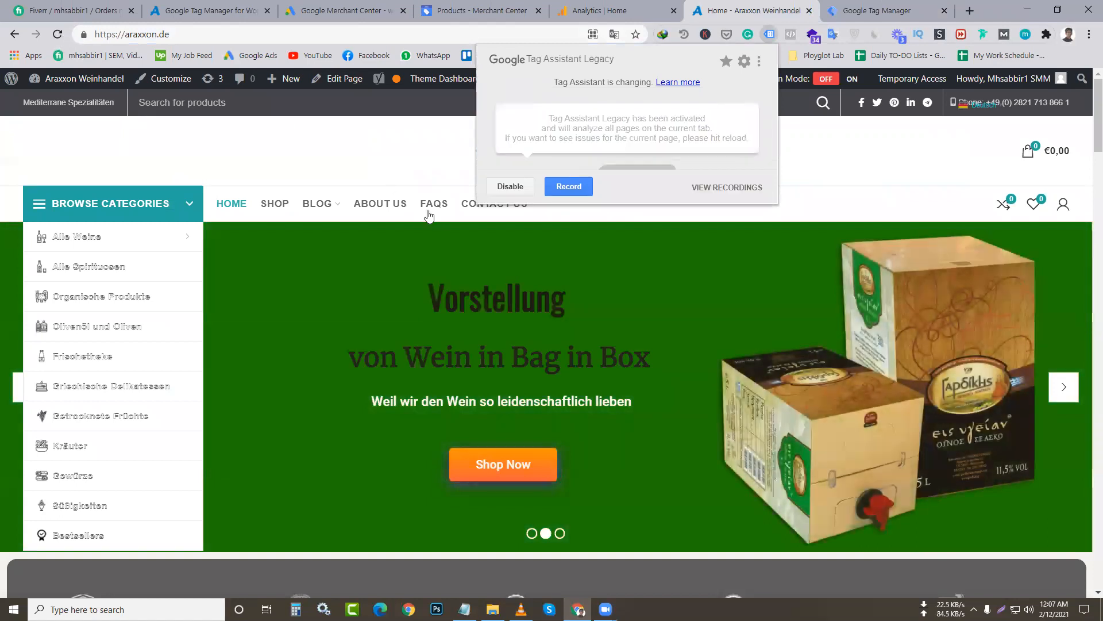
click(428, 216)
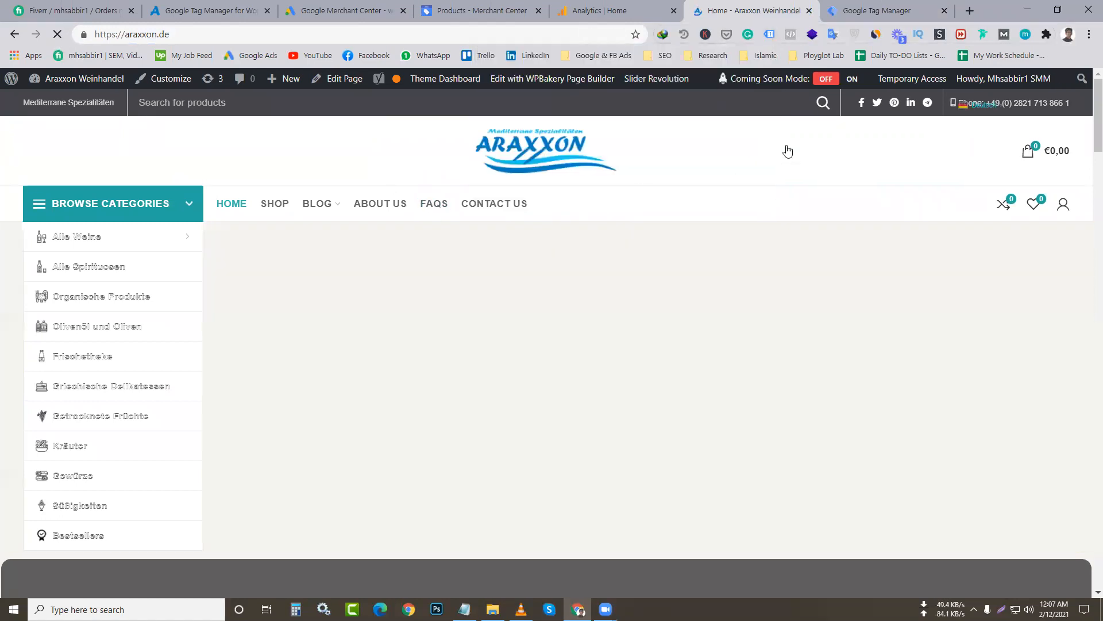
click(769, 35)
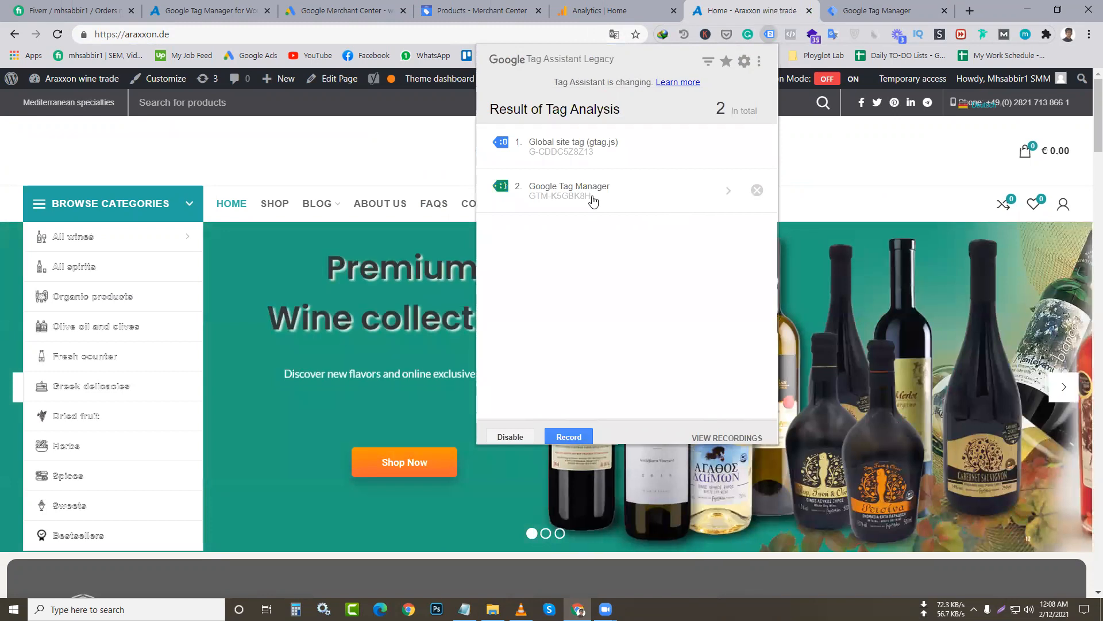
- Recheck the shop page's tag analysis in Tag Assistant and check the published Version 1 in Tag Manager
click(869, 7)
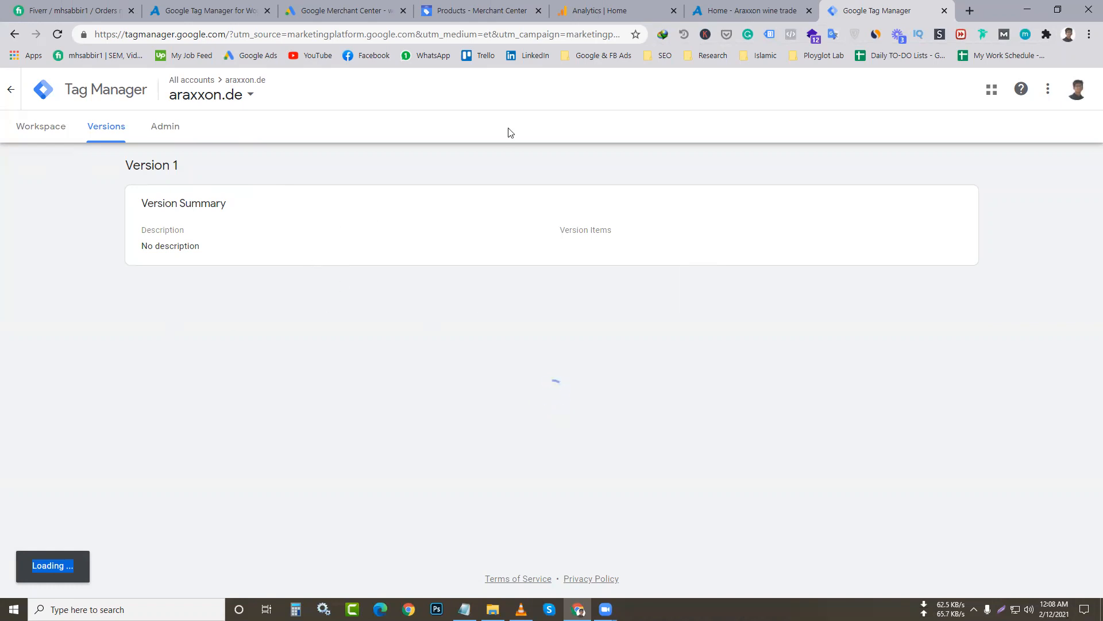
click(724, 7)
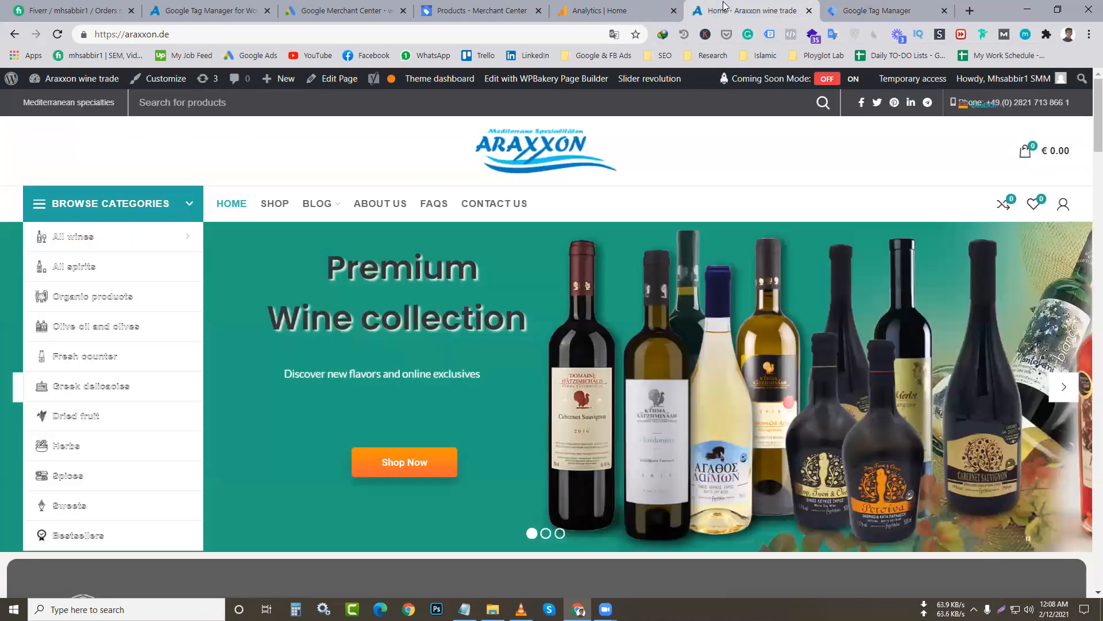
click(767, 37)
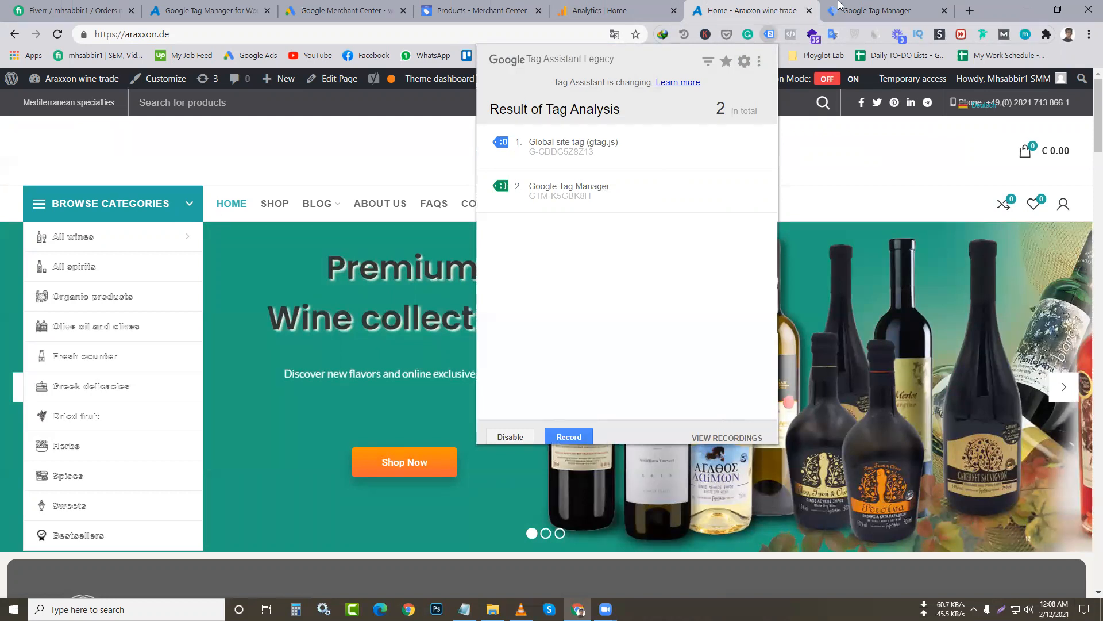
click(845, 16)
click(879, 10)
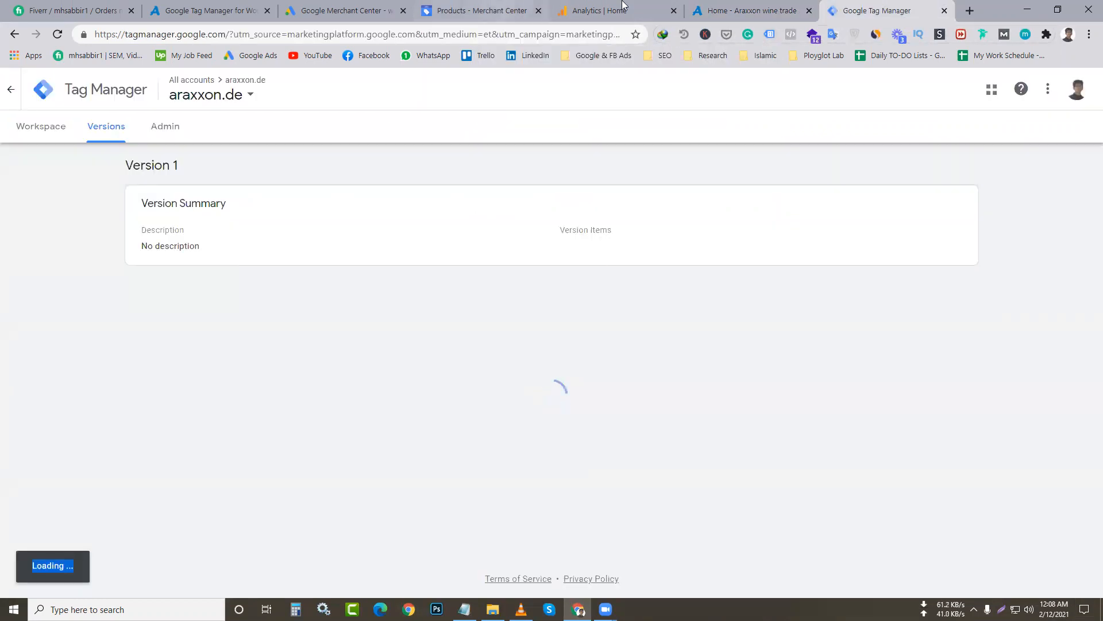
click(722, 10)
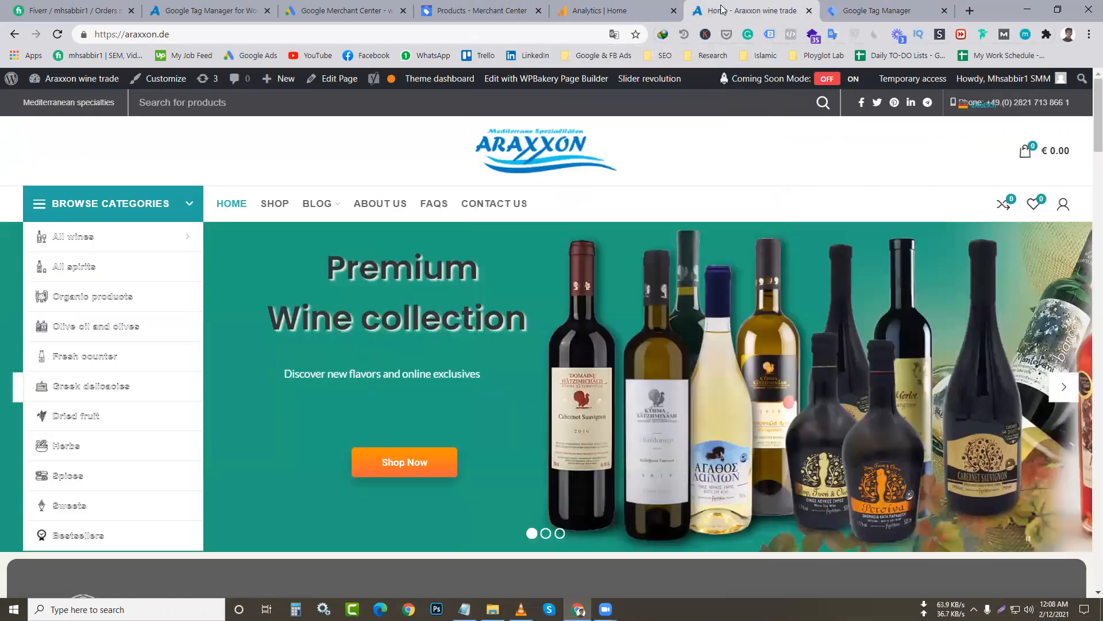
click(770, 35)
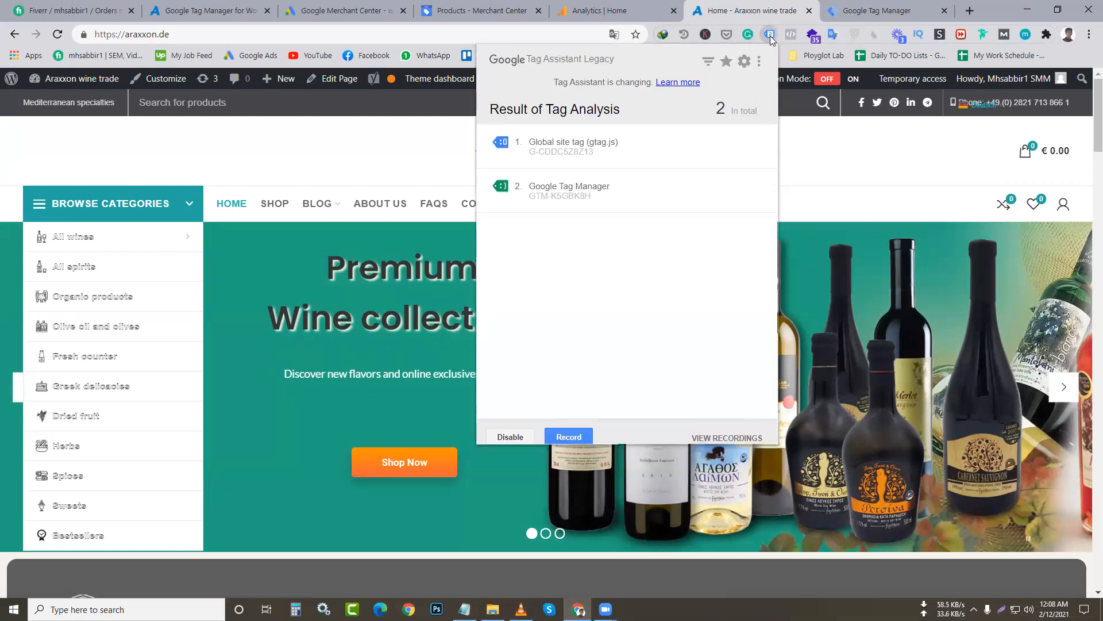
click(842, 8)
click(851, 11)
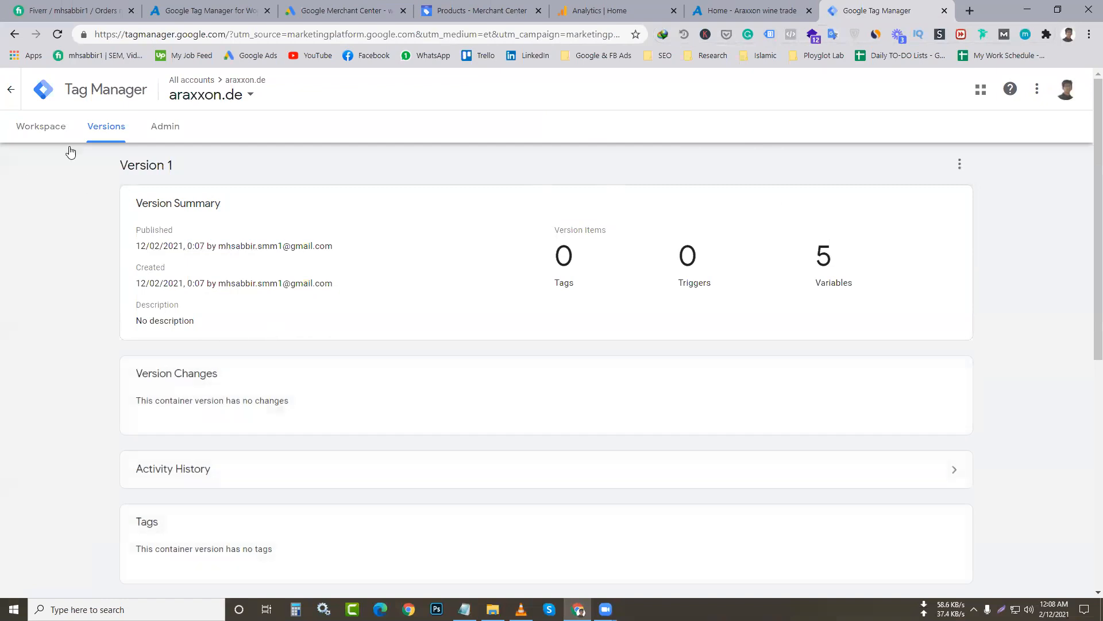
- Return to the container's workspace overview and check the revenue figures on the Analytics home page
double_click(46, 129)
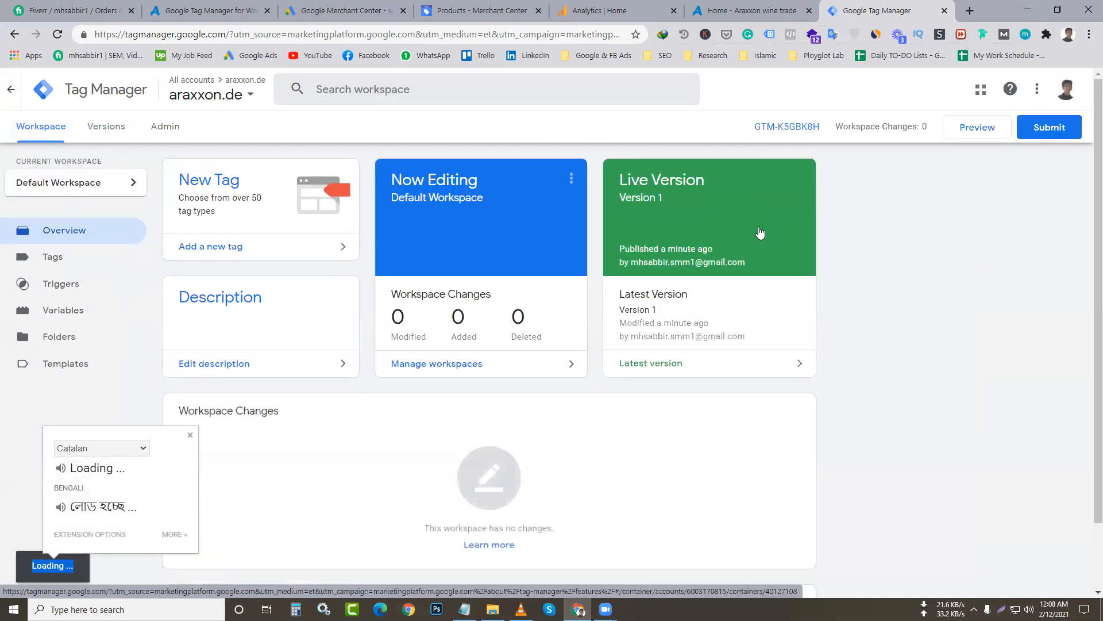
click(610, 11)
mouse_move(481, 311)
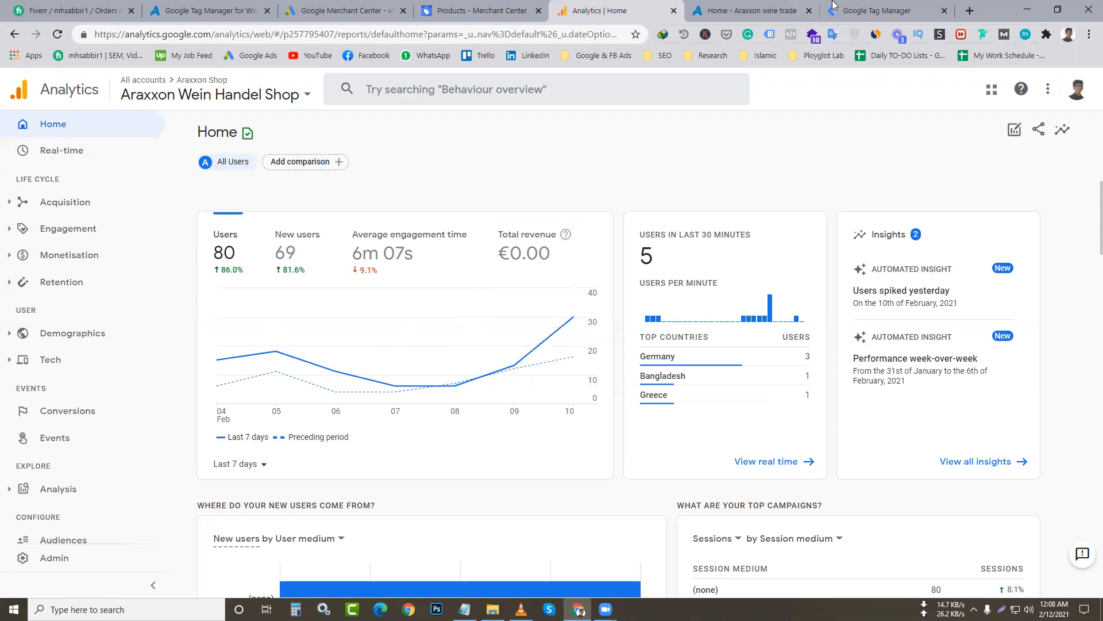
click(878, 7)
click(862, 7)
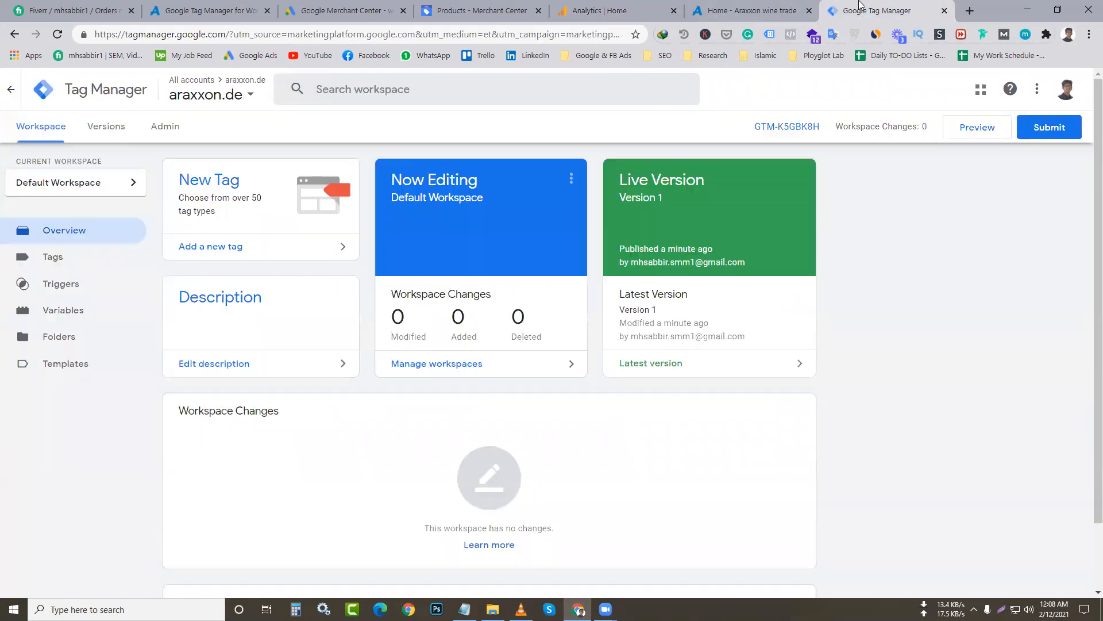
- Examine the container's tag list and a blank new tag form, checking the Analytics home page in between
click(82, 248)
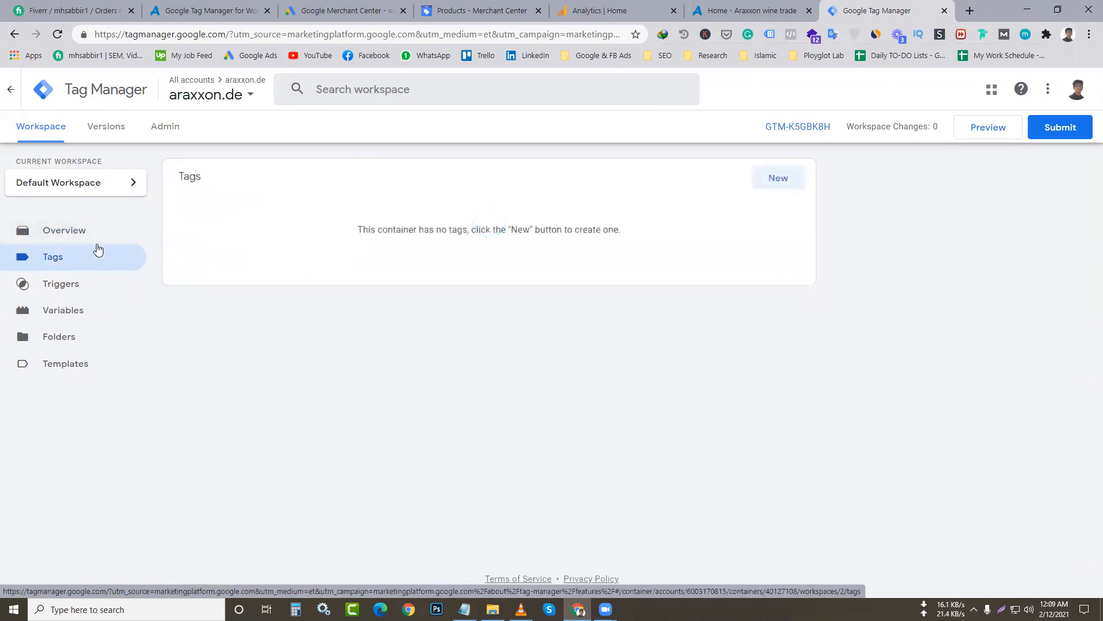
click(741, 10)
click(609, 11)
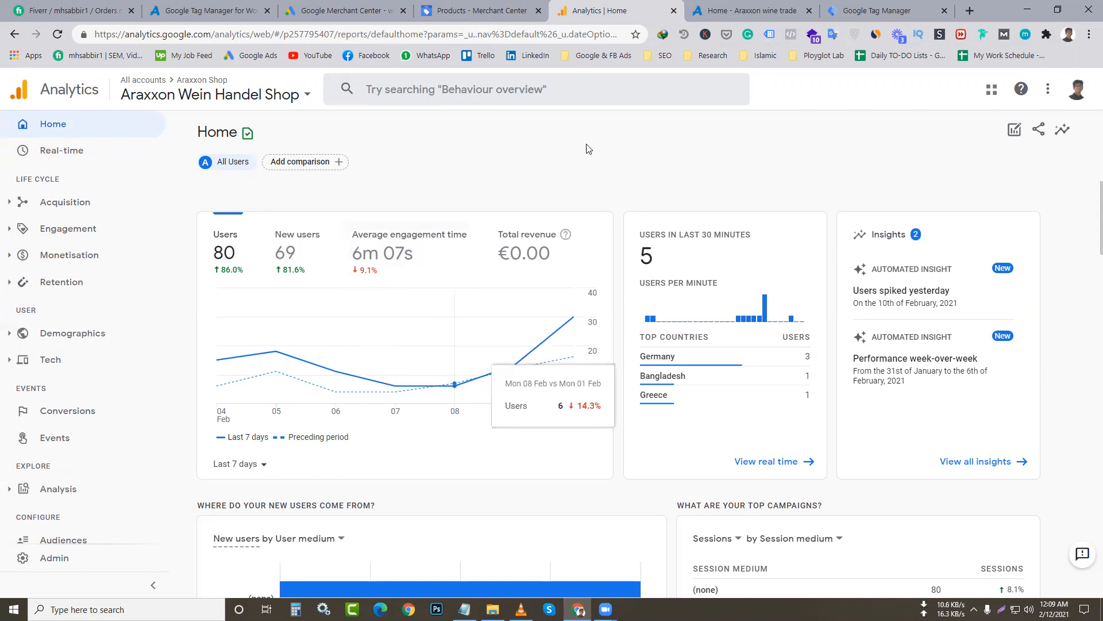
click(865, 10)
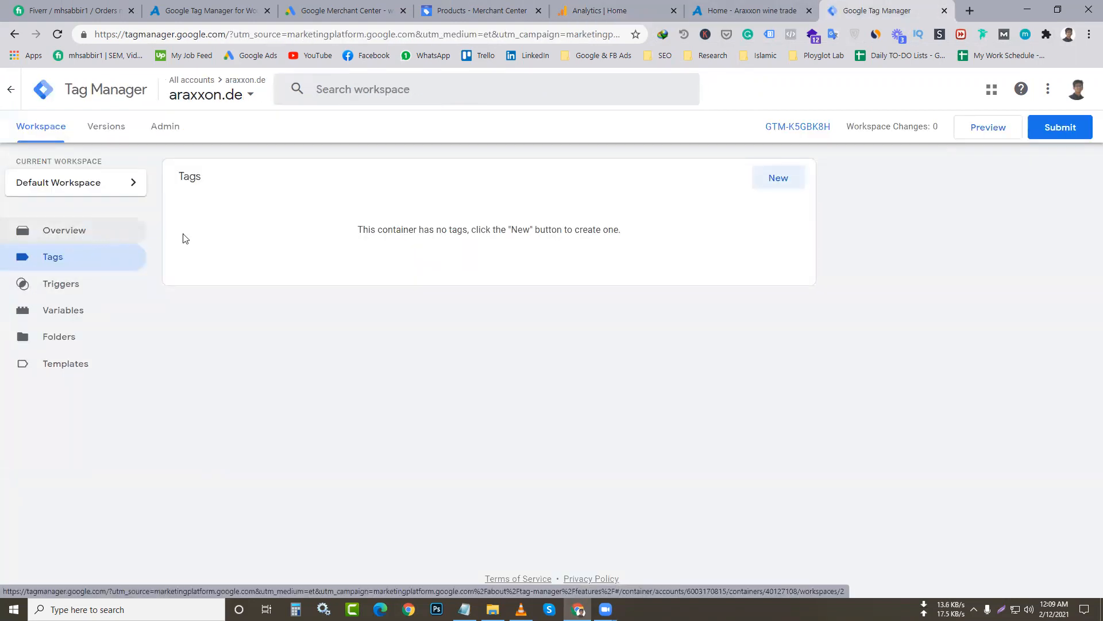
click(777, 190)
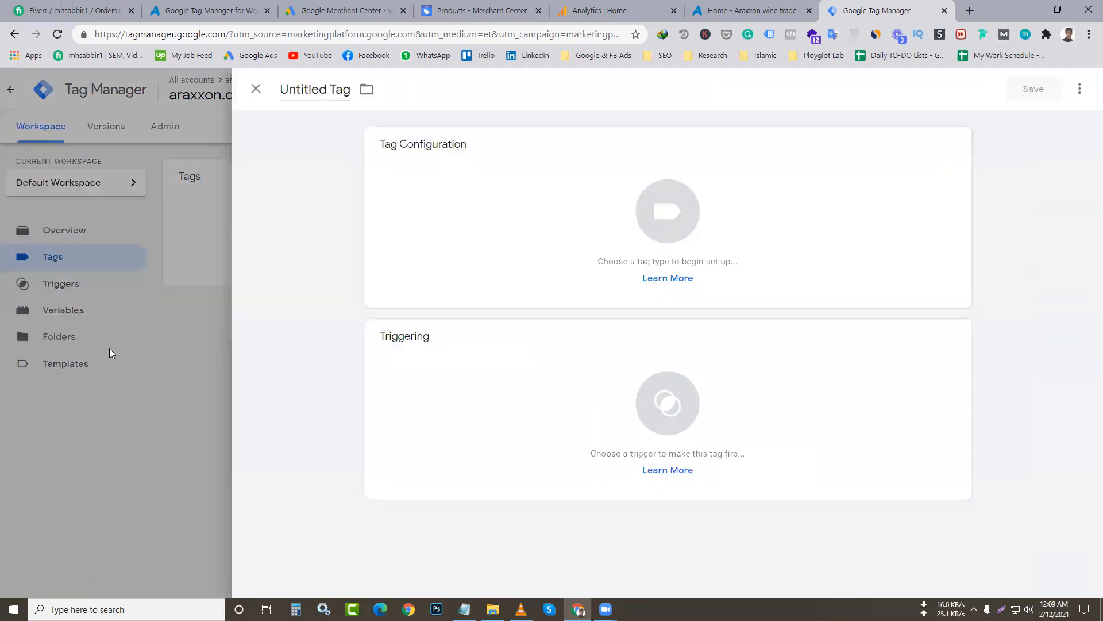
- Enable the built-in Utilities variables Environment Name, Container ID, Container Version, Random Number and HTML ID
click(63, 304)
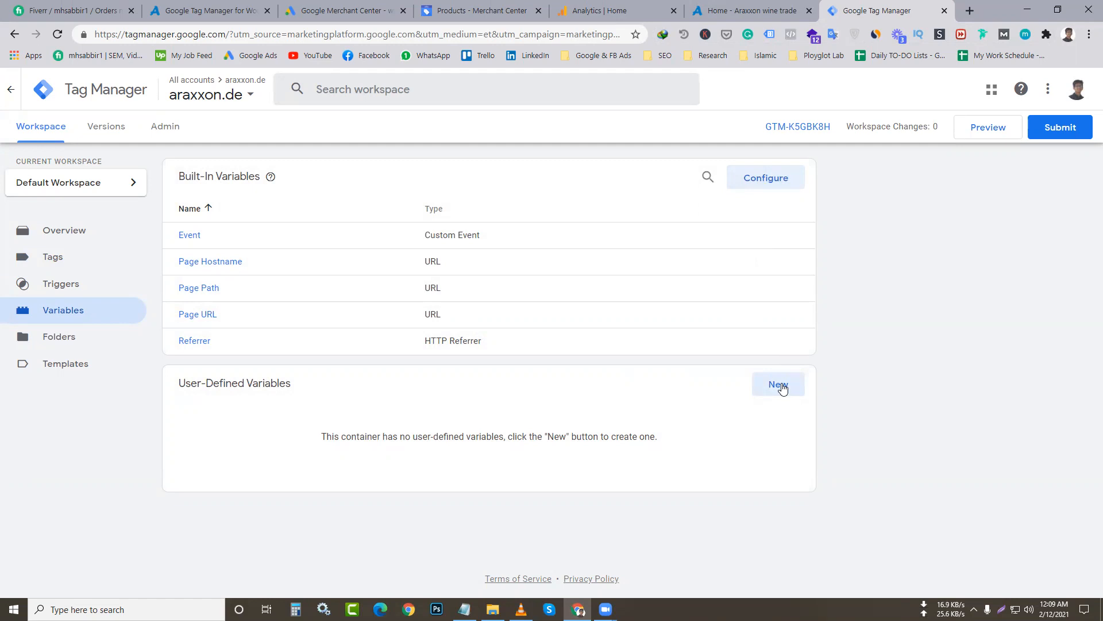
click(771, 184)
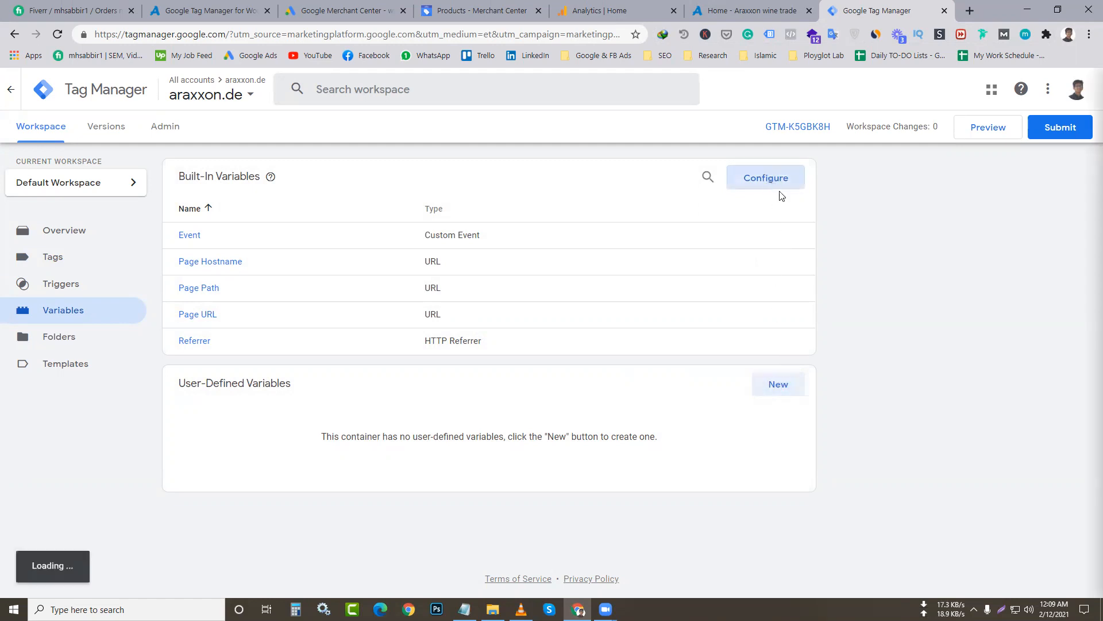
scroll(702, 310, down, 1)
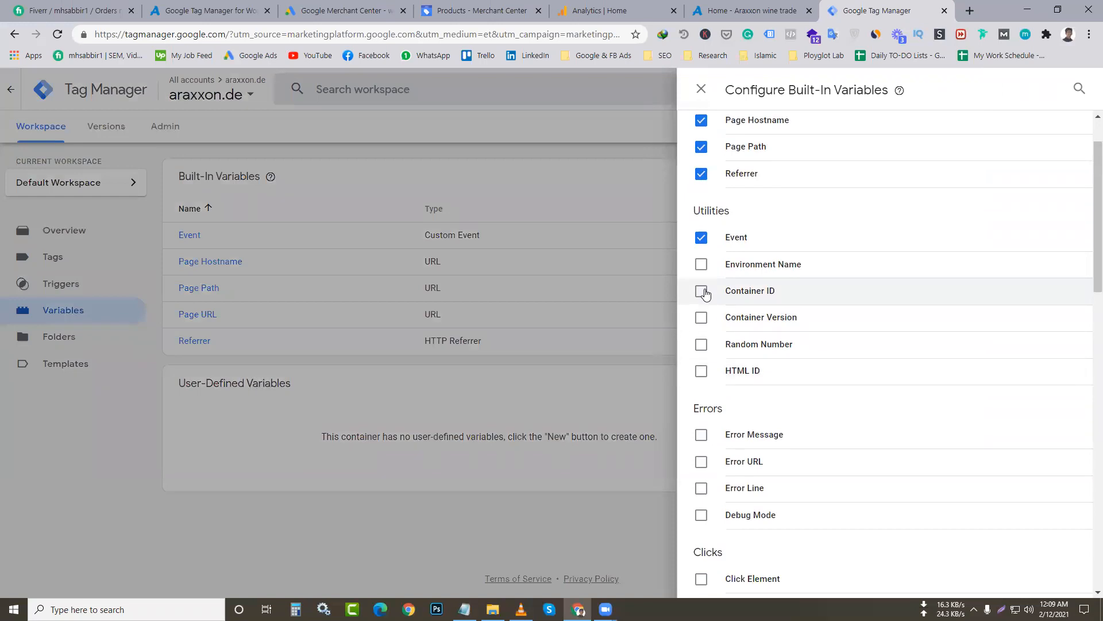
click(705, 291)
click(702, 264)
click(701, 318)
click(701, 344)
click(701, 371)
- Enable the built-in Errors variables Error Message, Error URL, Error Line and Debug Mode
scroll(703, 433, down, 2)
click(701, 301)
click(701, 328)
click(701, 355)
click(701, 382)
- Enable all built-in Clicks variables: Click Element, Click Classes, Click ID, Click Target, Click URL and Click Text
scroll(703, 402, down, 1)
click(701, 378)
click(701, 405)
click(701, 431)
click(701, 458)
click(701, 485)
click(701, 511)
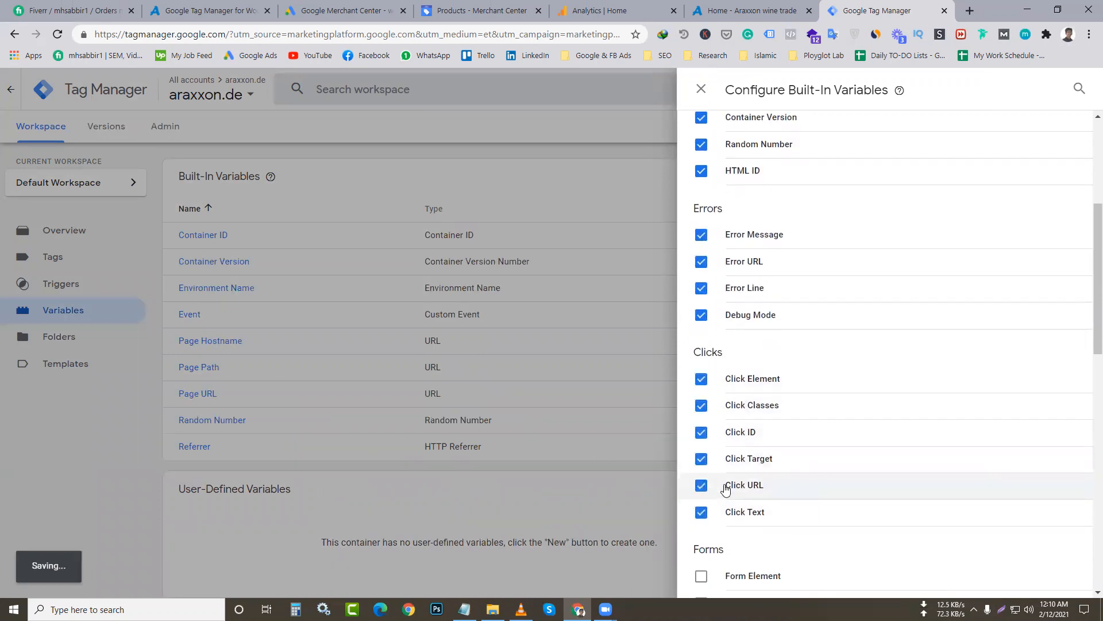
- Enable all built-in Forms variables: Form Element, Form Classes, Form ID, Form Target, Form URL and Form Text
scroll(725, 489, down, 2)
click(701, 442)
click(701, 469)
click(701, 495)
click(701, 523)
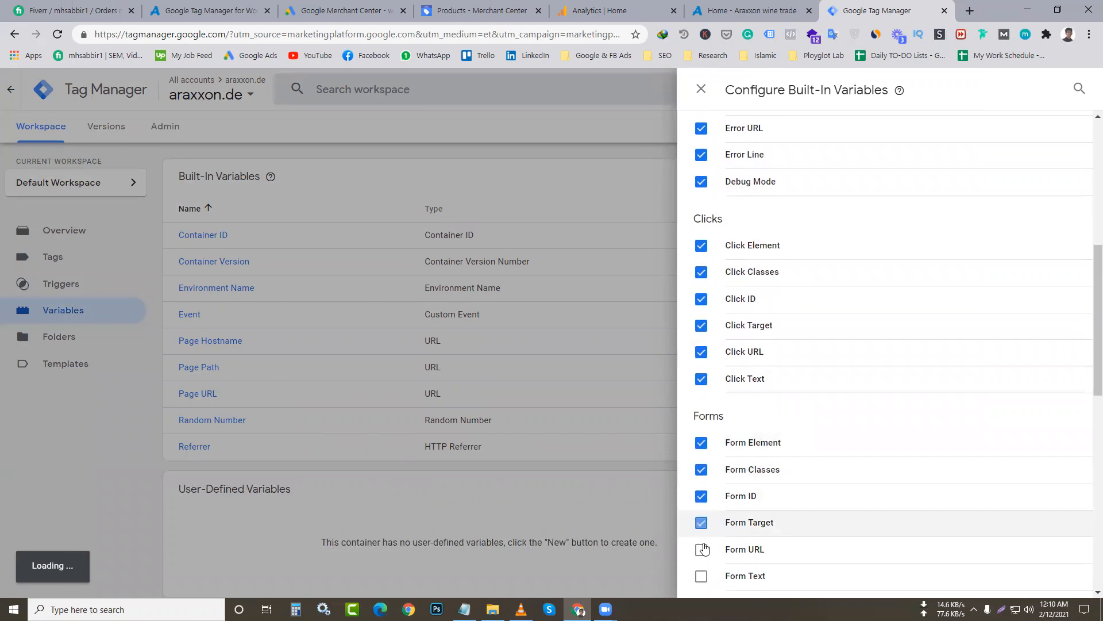
scroll(704, 548, down, 2)
click(702, 442)
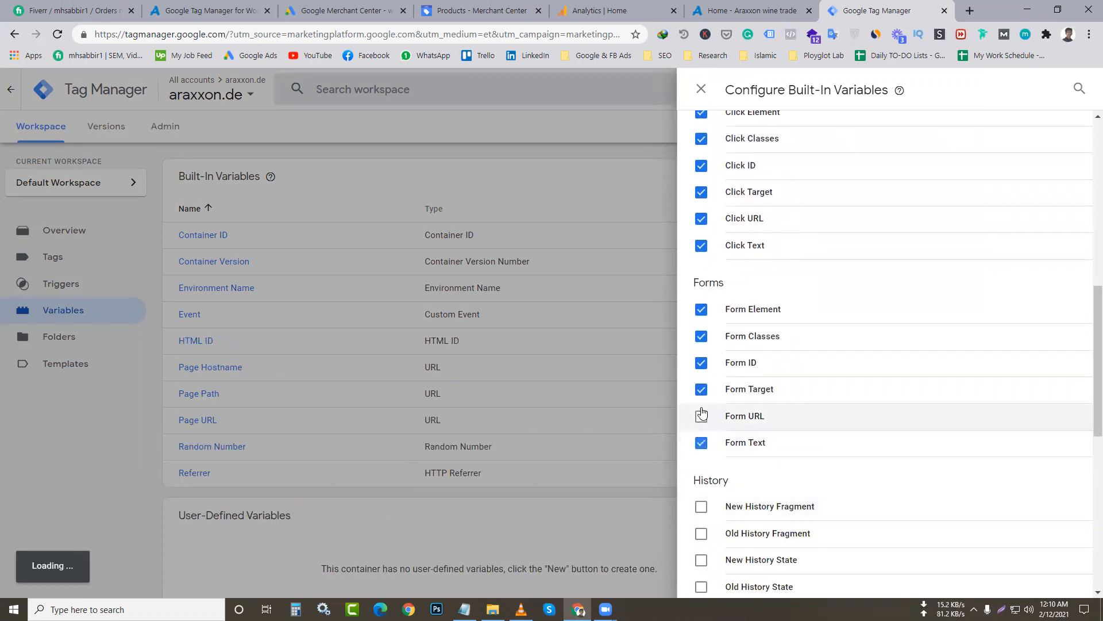
click(701, 415)
- Enable all built-in History variables: the new and old History Fragment, new and old History State, and History Source
scroll(805, 419, down, 3)
click(701, 305)
click(701, 360)
click(701, 386)
click(701, 412)
click(701, 332)
- Enable all built-in Videos variables: Video Provider, Status, URL, Title, Duration, Current Time, Percent and Visible
click(701, 476)
click(701, 503)
scroll(743, 439, down, 1)
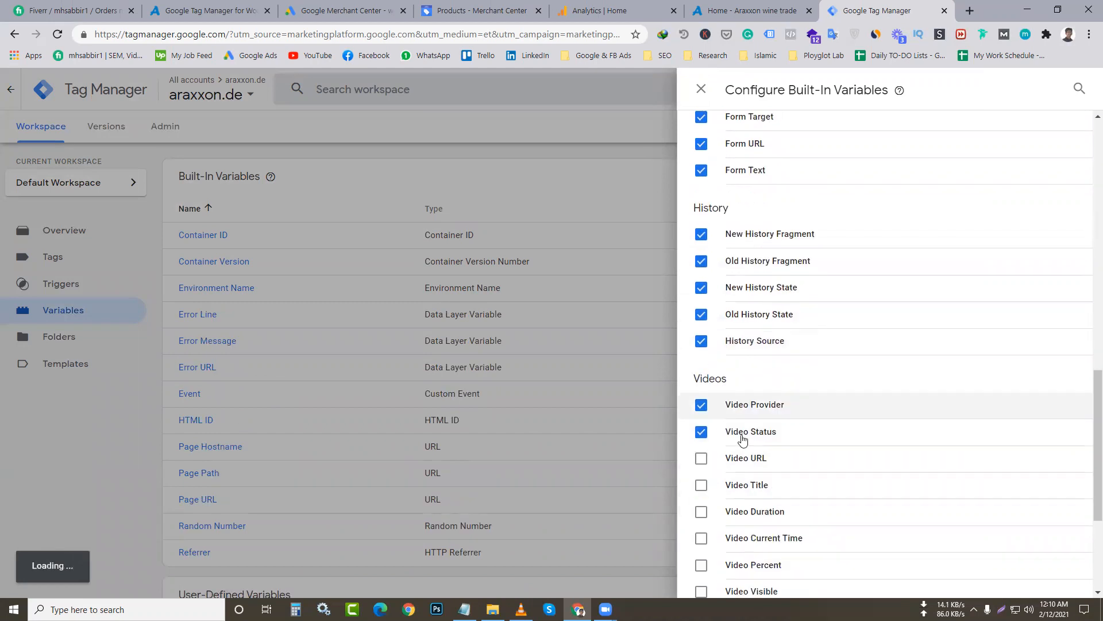
scroll(743, 439, down, 2)
click(701, 331)
click(701, 357)
click(701, 411)
click(701, 463)
click(701, 383)
click(701, 410)
click(701, 436)
click(701, 410)
- Enable all built-in Scrolling and Visibility variables and close the built-in variable configuration
scroll(729, 397, down, 1)
click(701, 439)
click(701, 466)
click(701, 493)
click(701, 557)
click(701, 584)
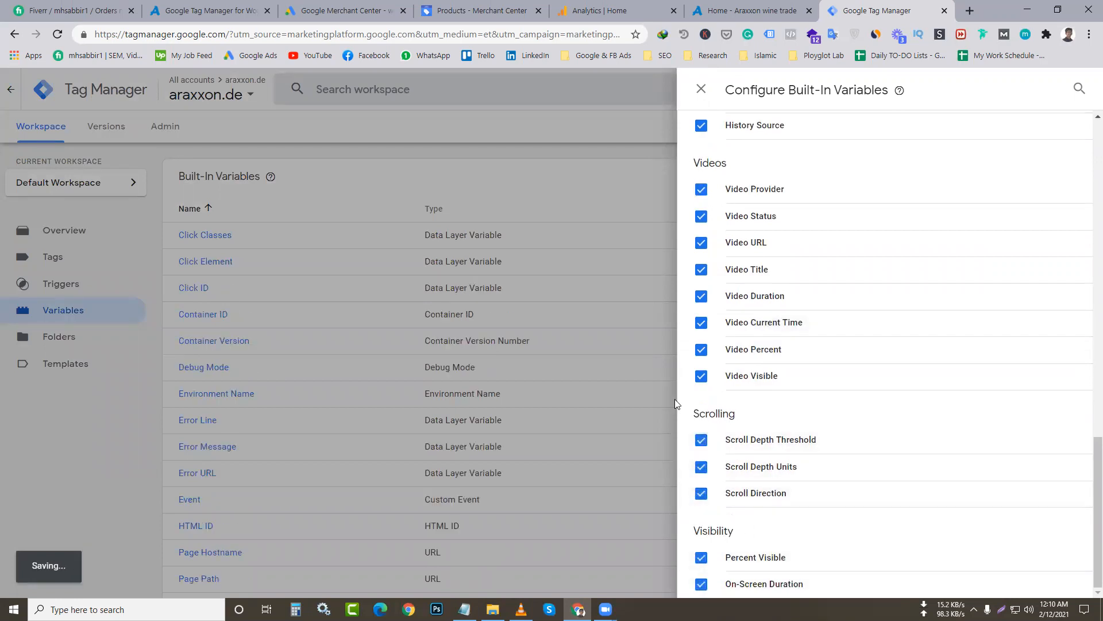
scroll(806, 325, up, 10)
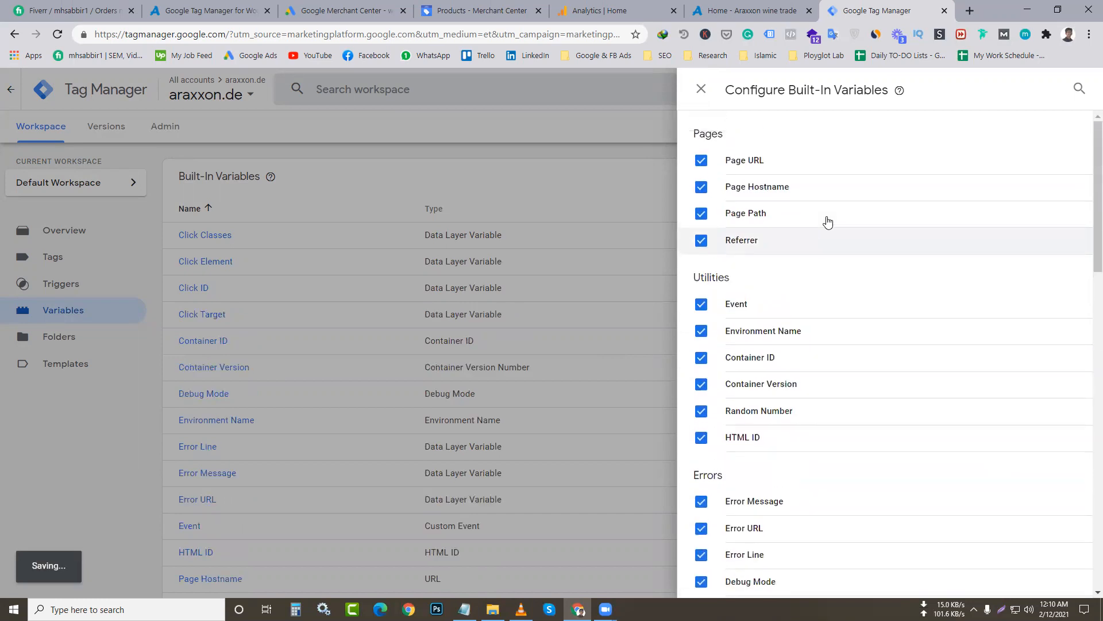
click(701, 89)
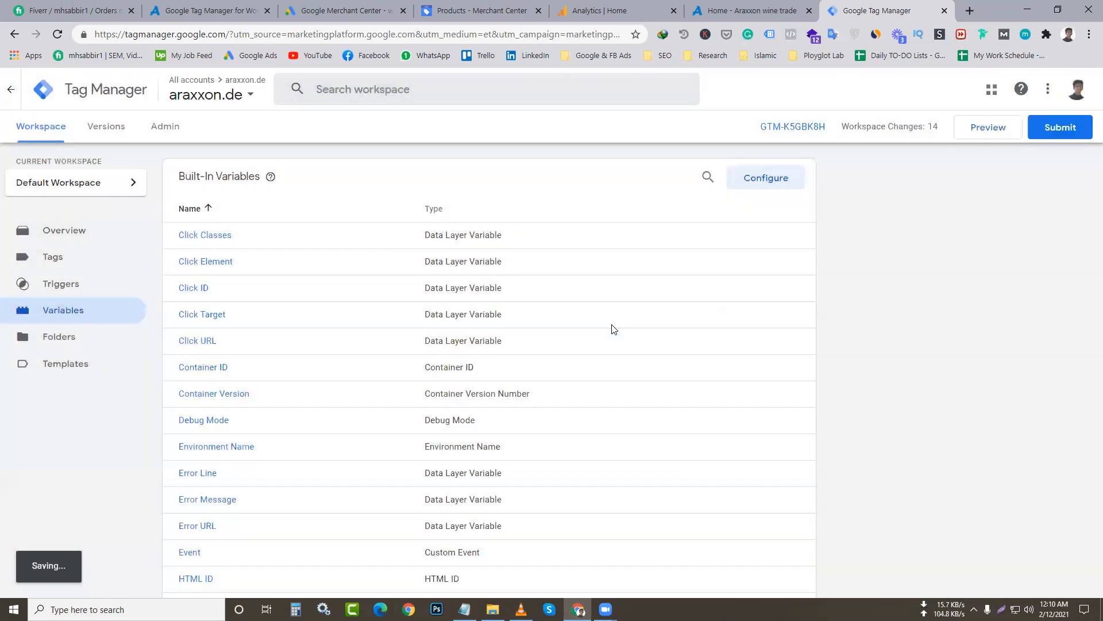
- Start a new user-defined variable below the built-in variables list and select its placeholder title
scroll(611, 328, down, 5)
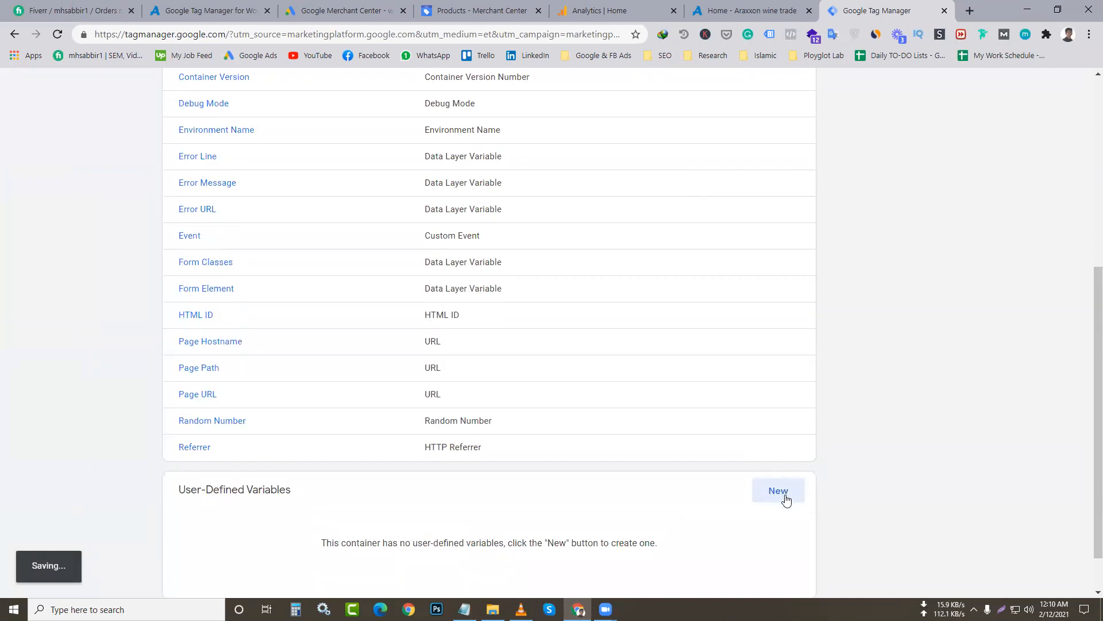
click(785, 496)
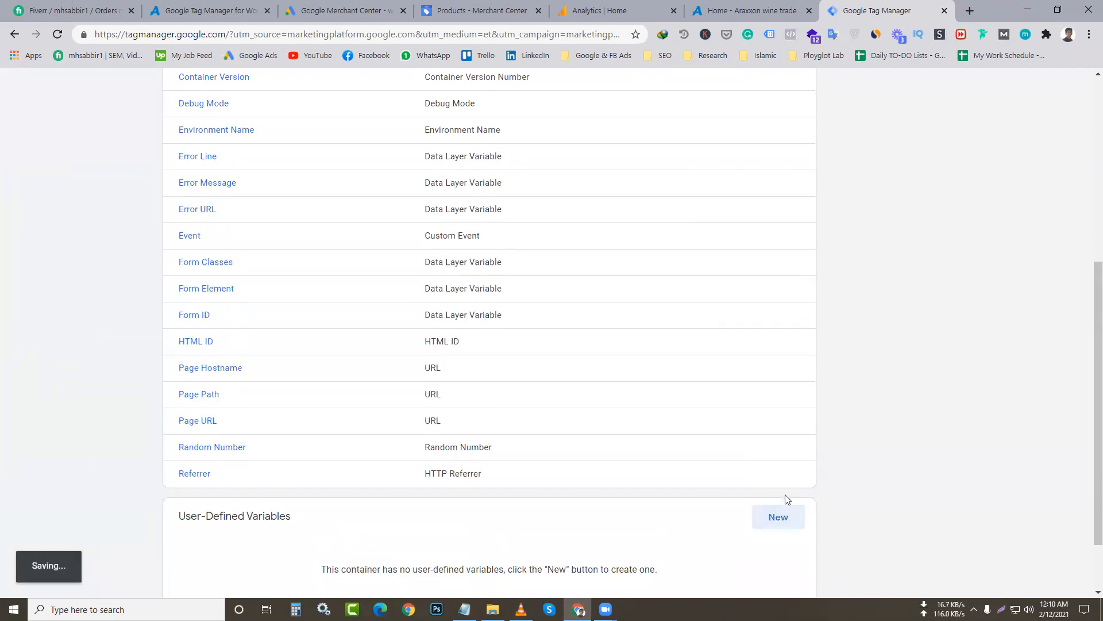
scroll(791, 544, down, 2)
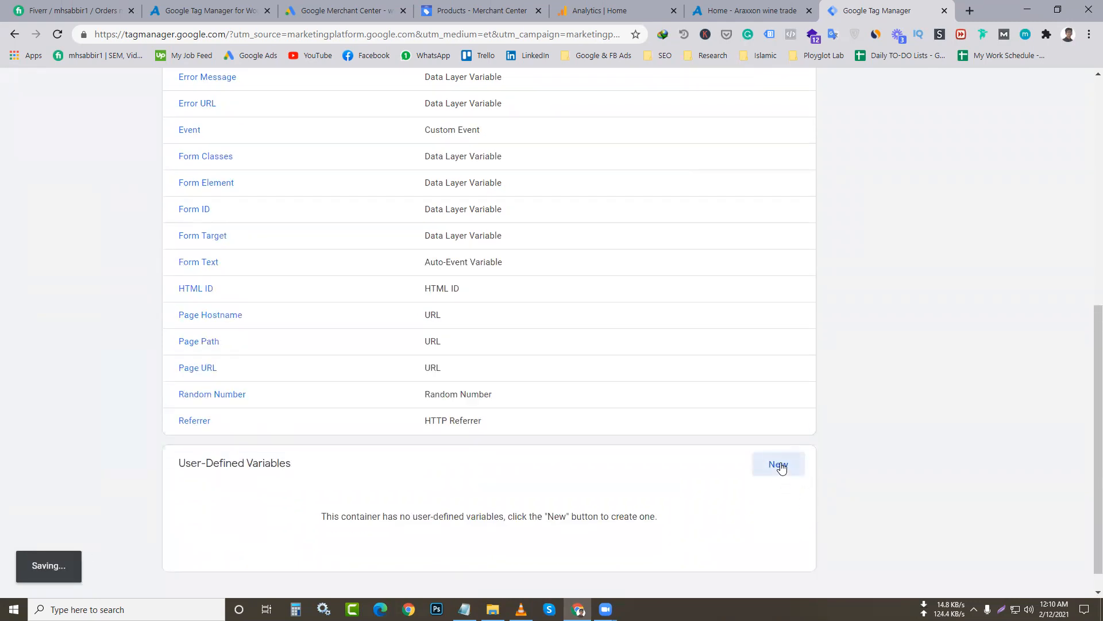
scroll(1088, 450, down, 5)
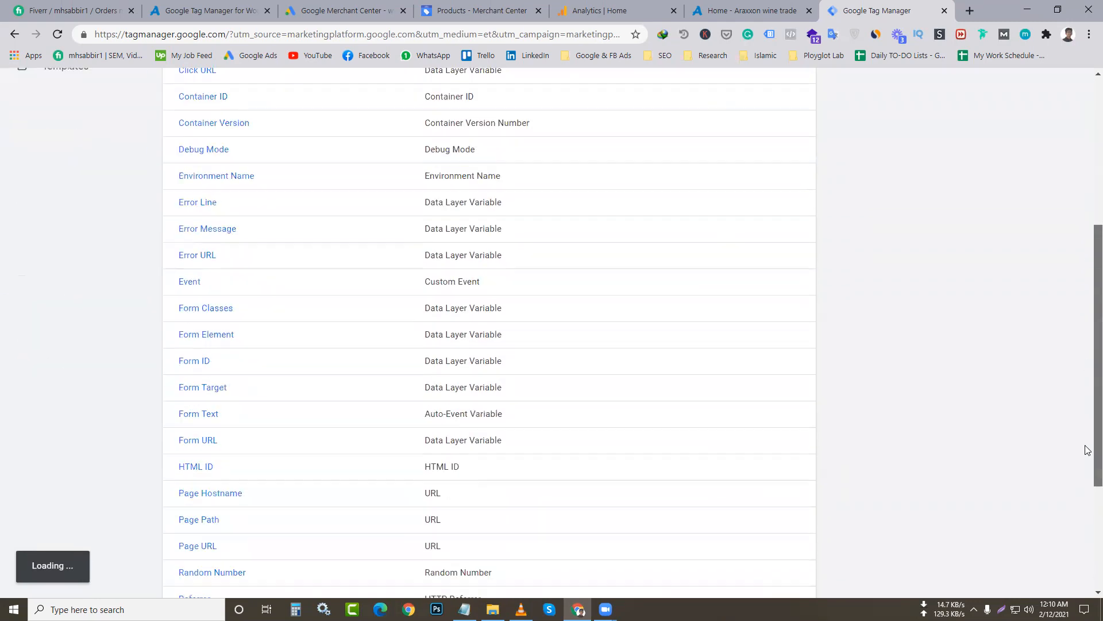
scroll(1088, 450, down, 4)
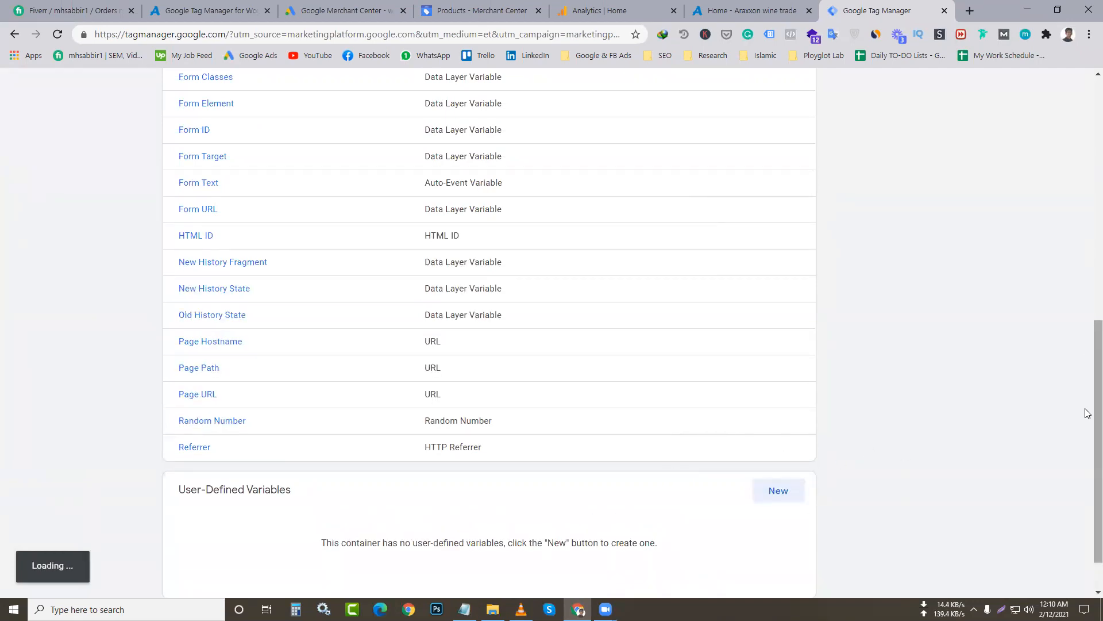
scroll(1088, 391, up, 7)
scroll(1088, 390, down, 7)
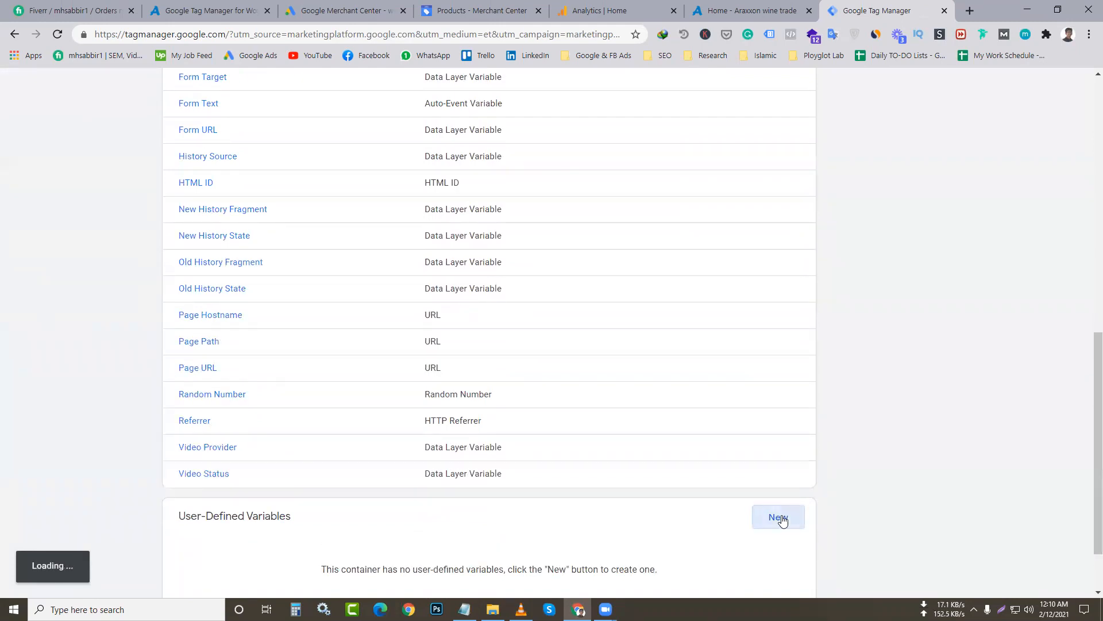
click(780, 518)
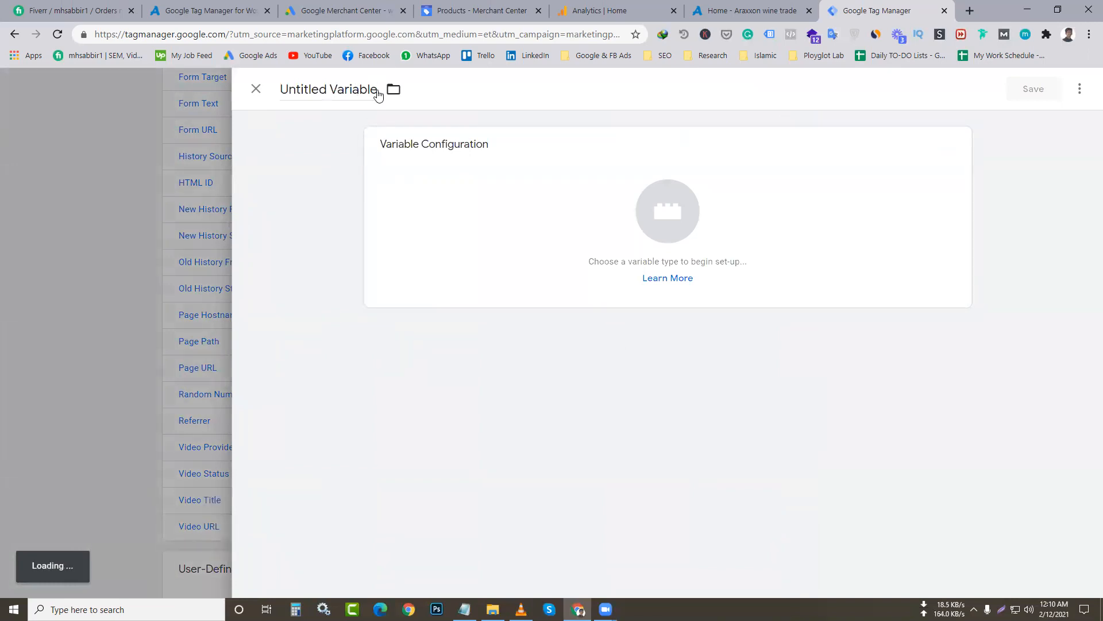
click(361, 90)
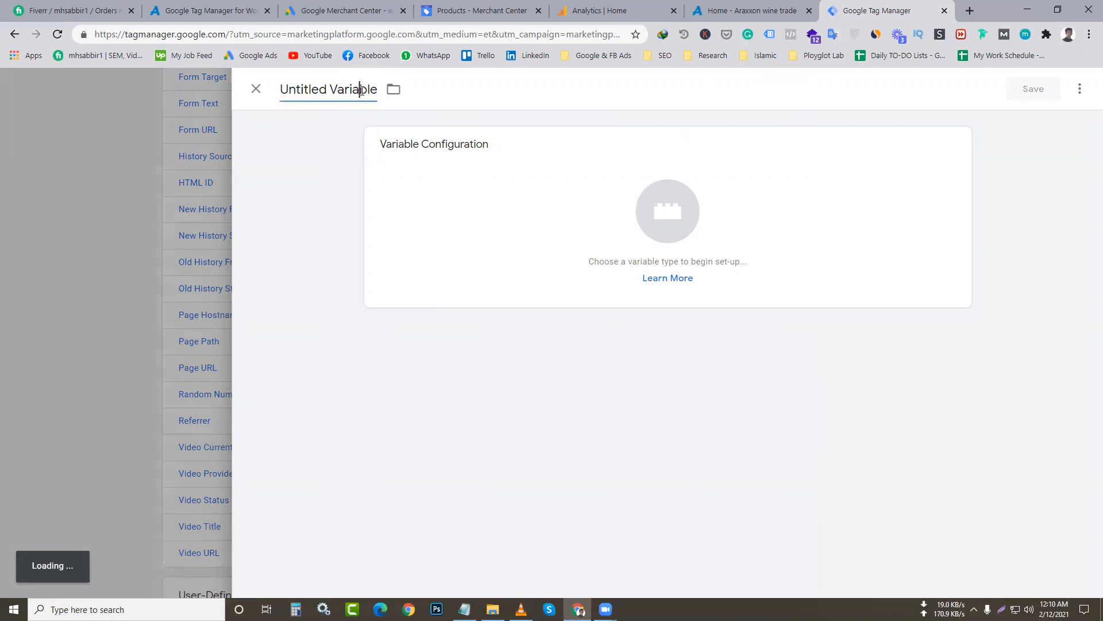
triple_click(363, 96)
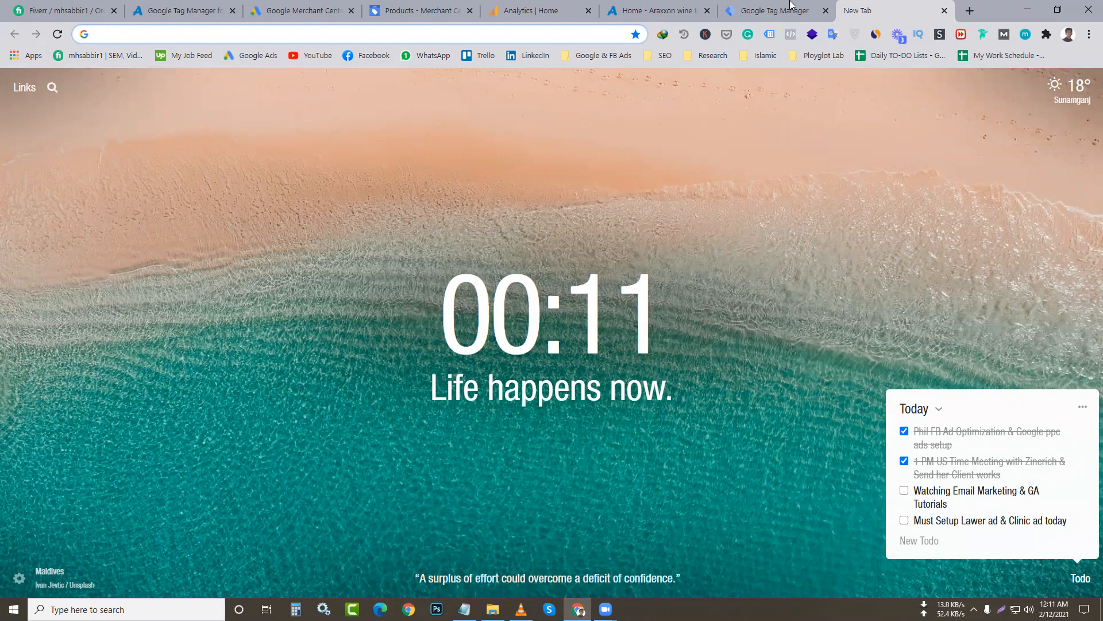
- In a new Notepad document, paste the ecommerce data layer names and purchase parameters from the Facebook chat, and delete the message sender-and-time line
click(775, 10)
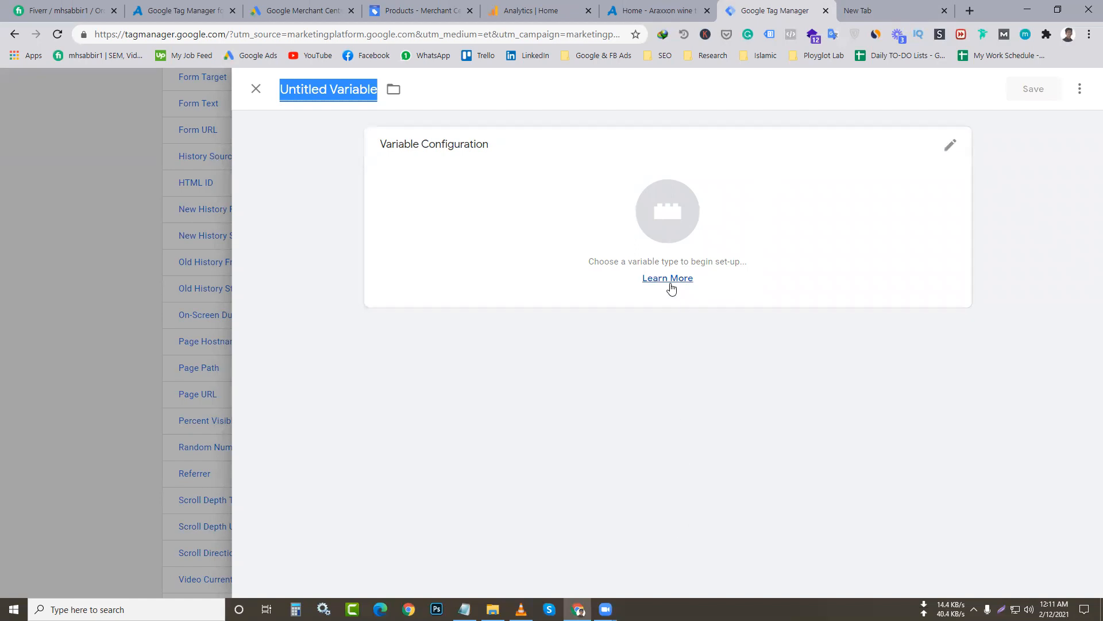
click(870, 10)
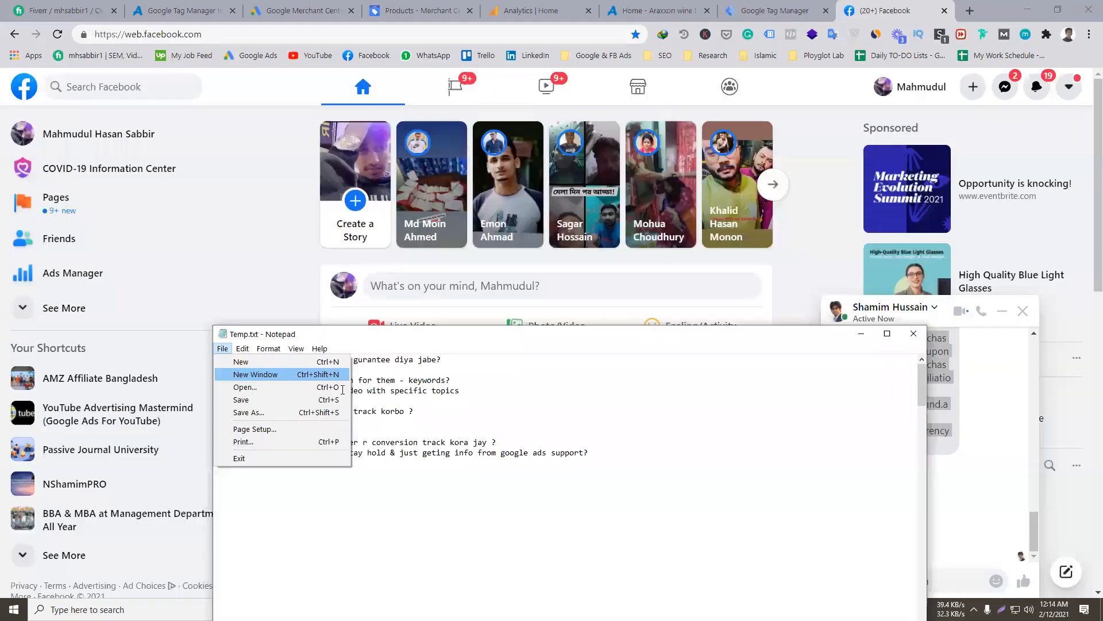
click(252, 375)
text(ecommerce.purchase.actionField.id     ecommerce.purchase.actionField.revenue     ecommerce.purchase.actionField.shipping     ecommerce.purchase.actionField.tax     ecommerce.purchase.actionField.coupon ecommerce.purchase.actionField.affiliation ecommerce.refund.actionField.id ecommerce.currencyCode  Shamim sent Today at 12:12 AM value transaction_id currency tax shipping coupon items)
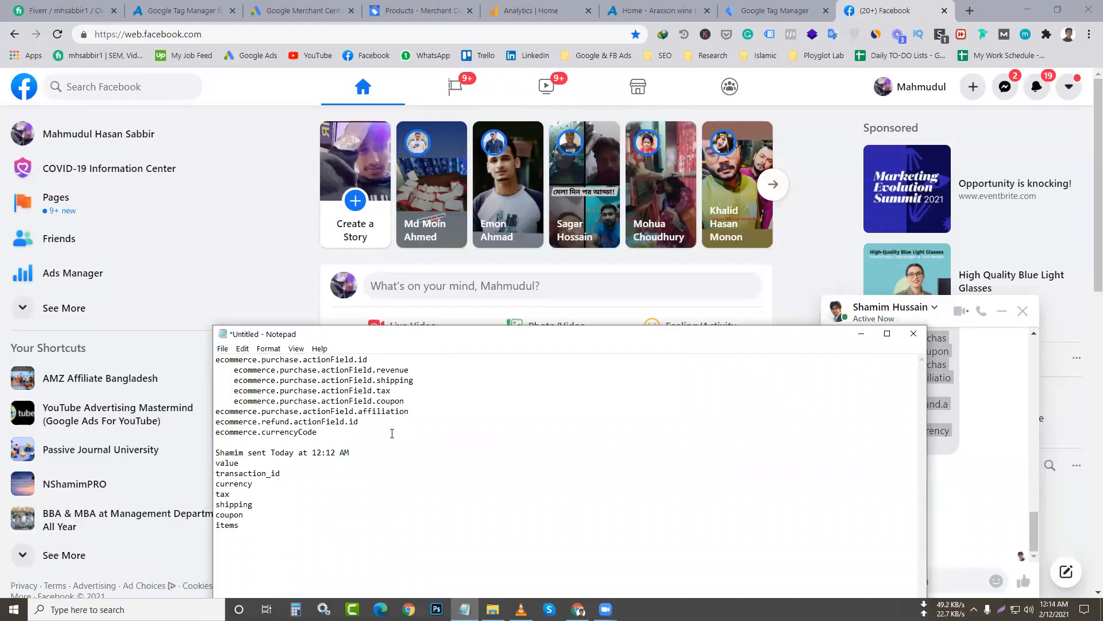
drag(389, 454, 208, 452)
key(BackSpace)
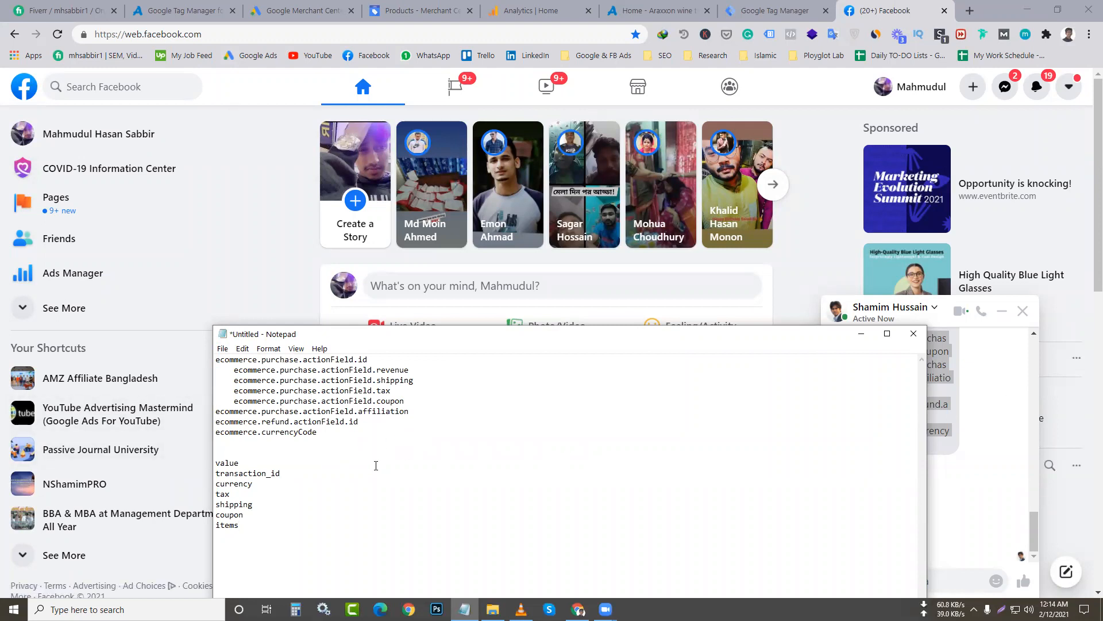
key(BackSpace)
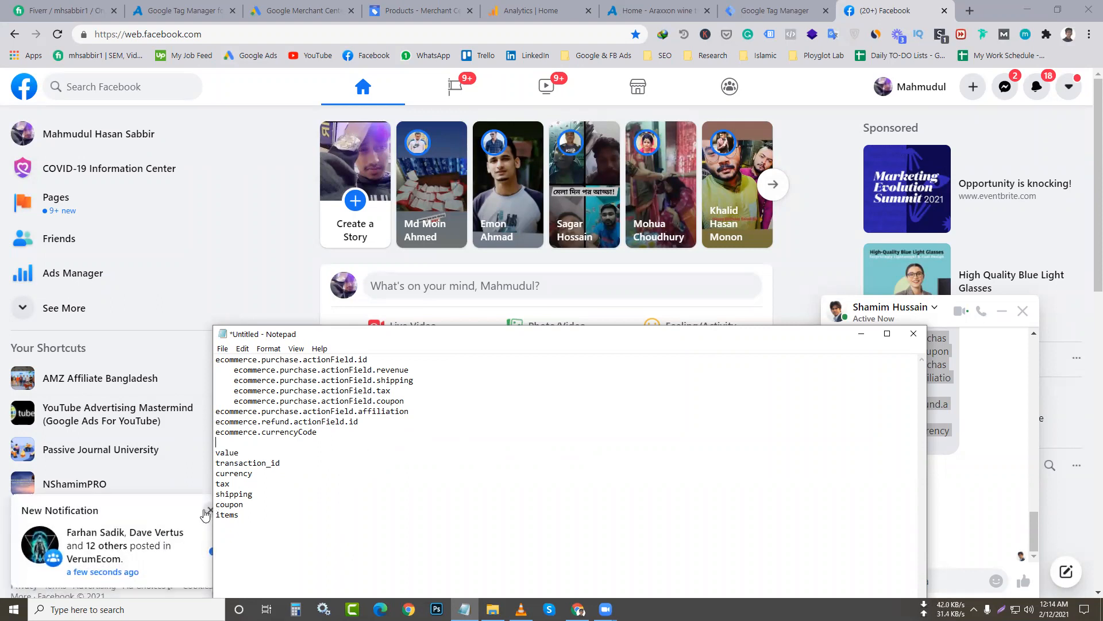
click(206, 513)
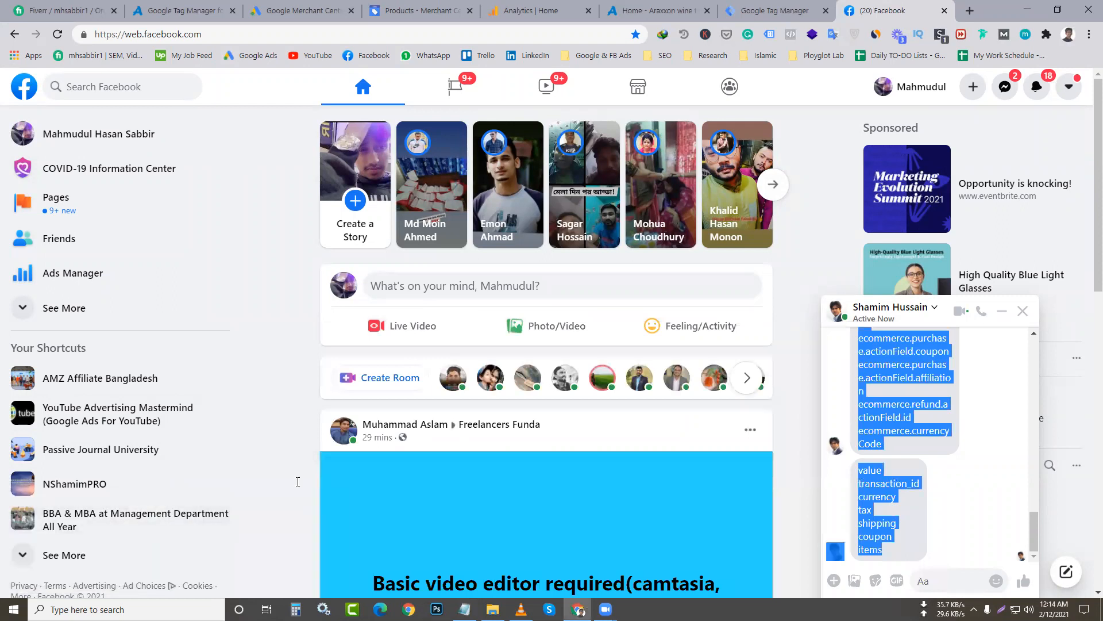
key(alt+Tab)
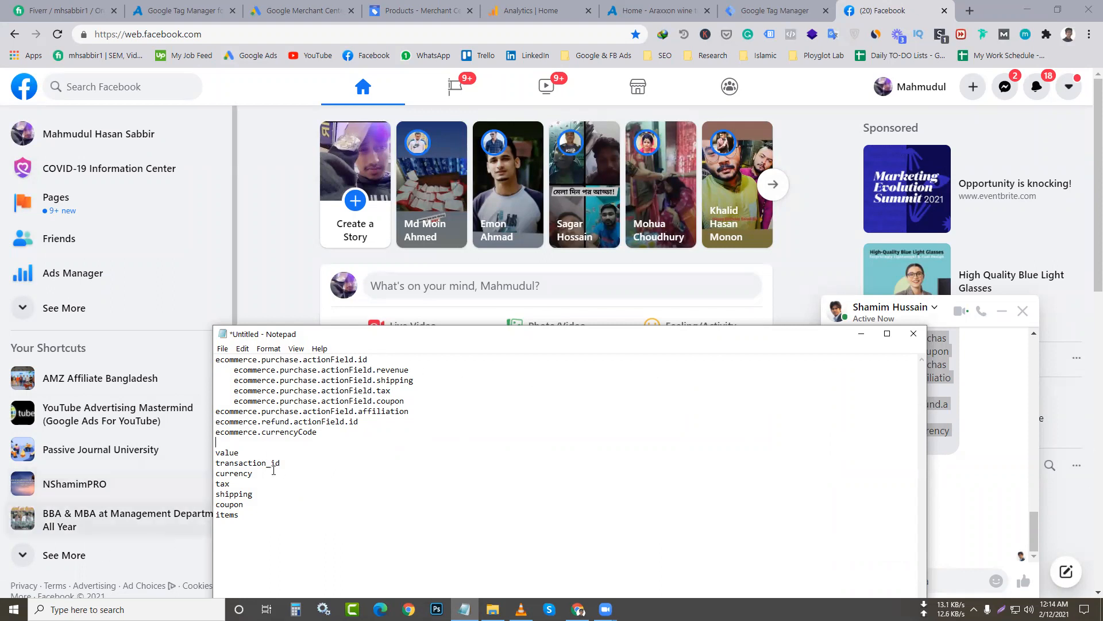
- Make the untitled Tag Manager variable a Data Layer Variable with the name ecommerce.purchase.actionField.id copied from the Notepad list
drag(317, 433, 210, 356)
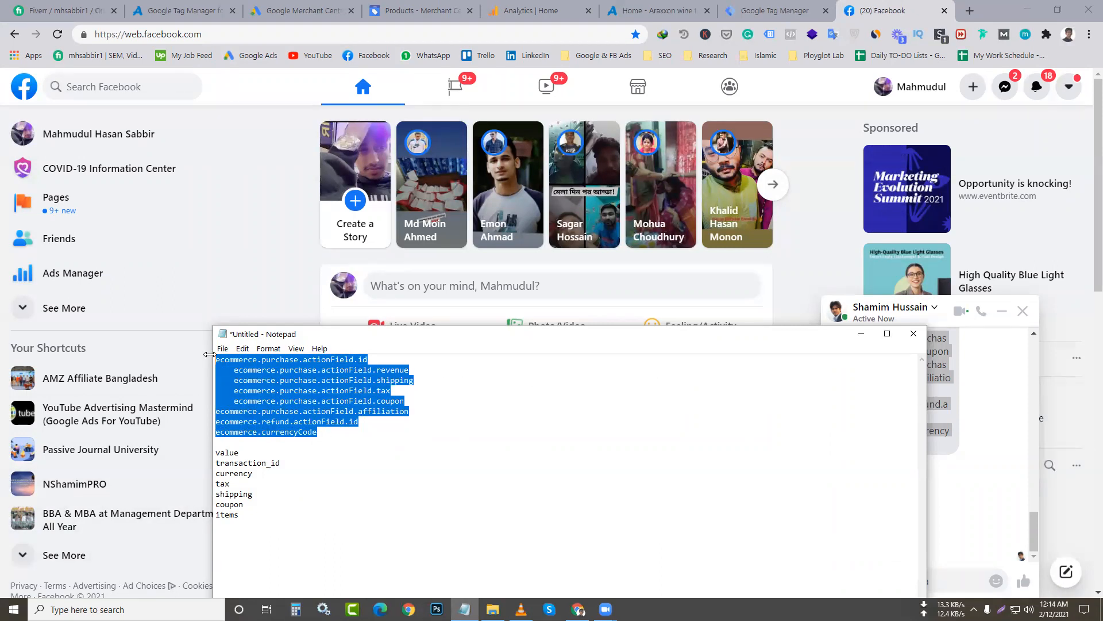
drag(368, 359, 189, 358)
key(ctrl+c)
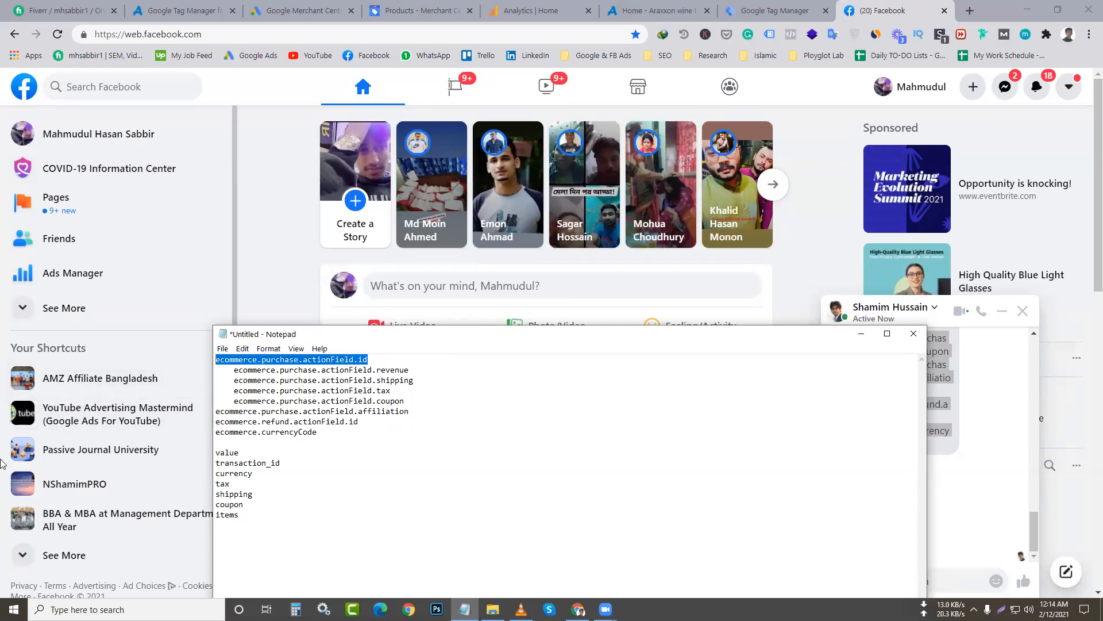
click(753, 7)
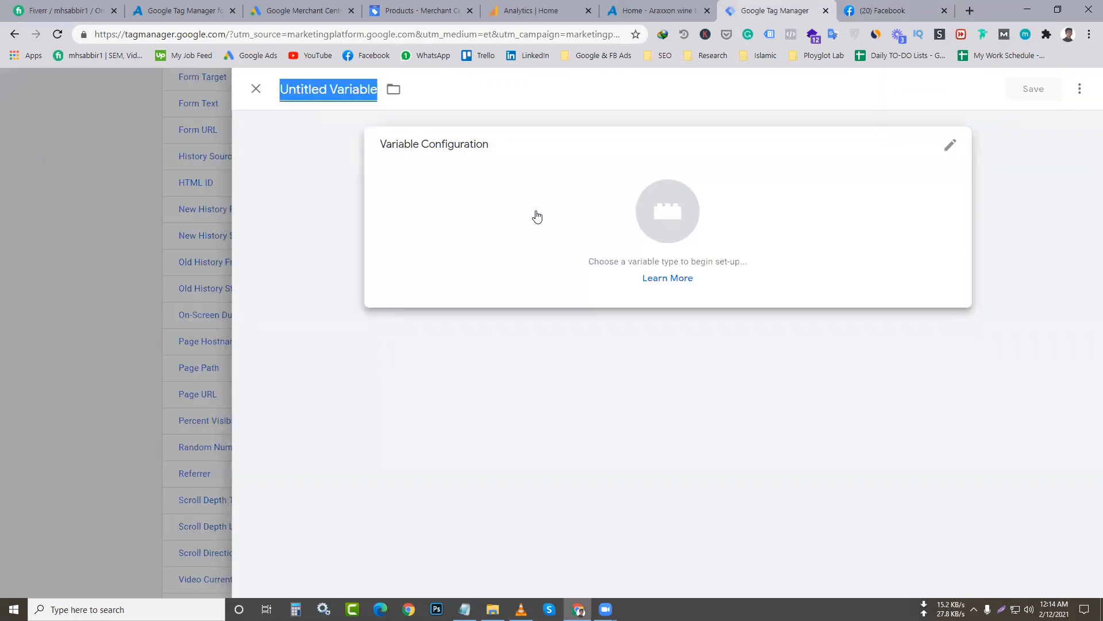
click(537, 217)
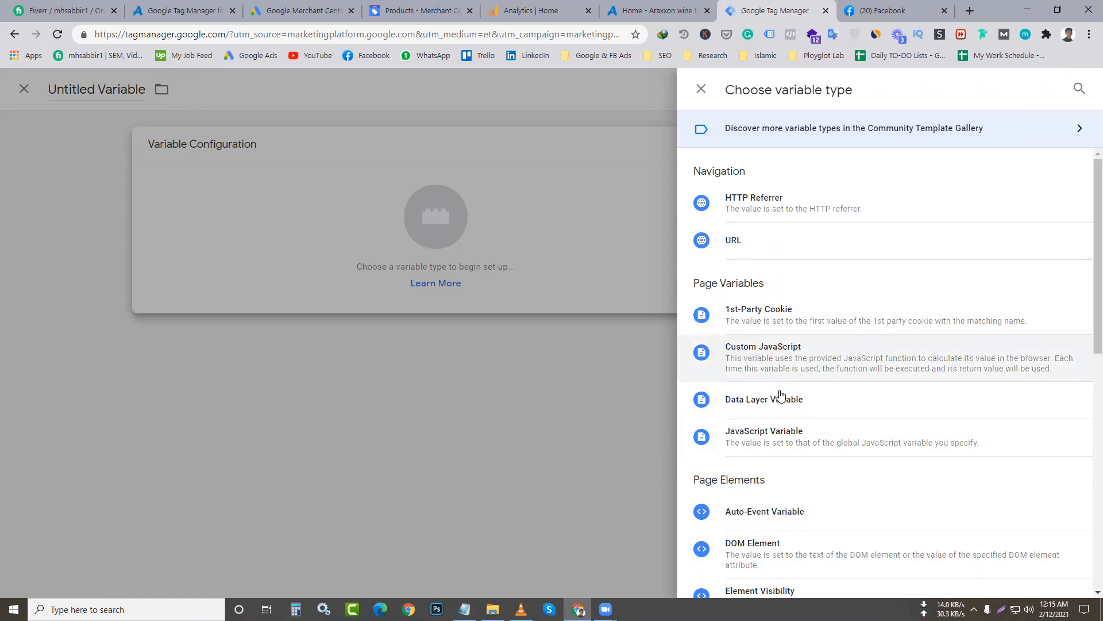
click(763, 399)
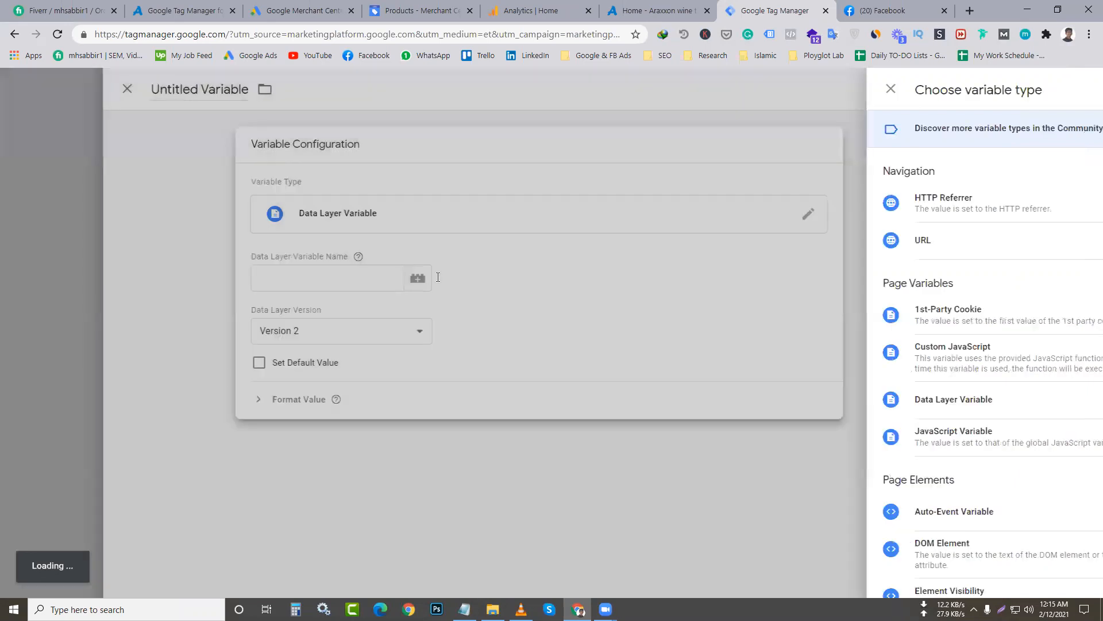
click(438, 278)
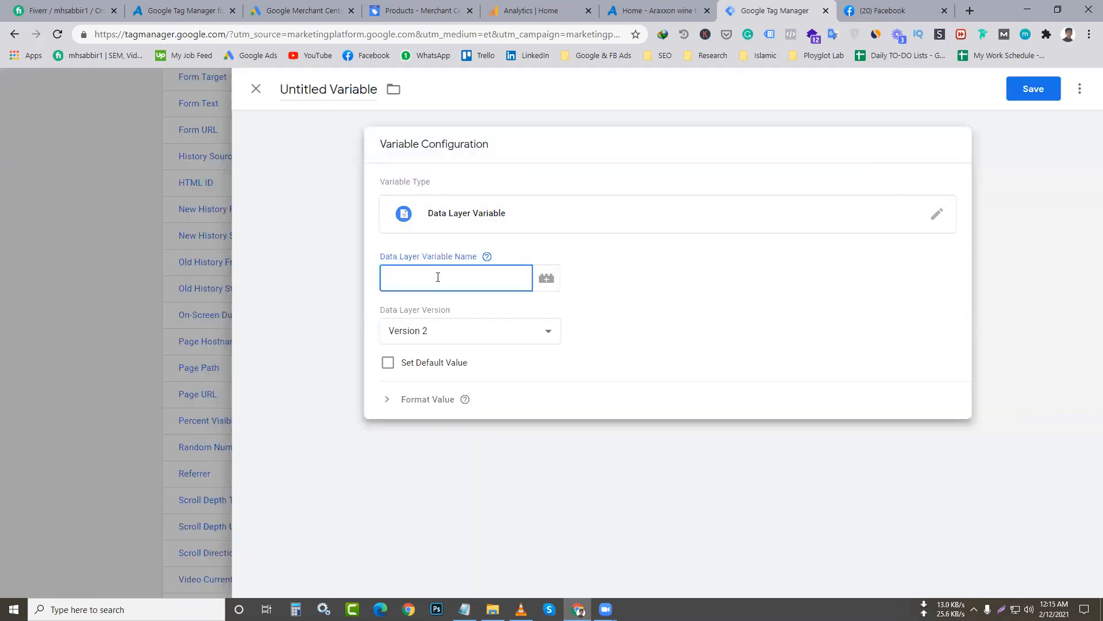
key(ctrl+v)
- Title the variable GA4-Purchase ID and save it
click(362, 89)
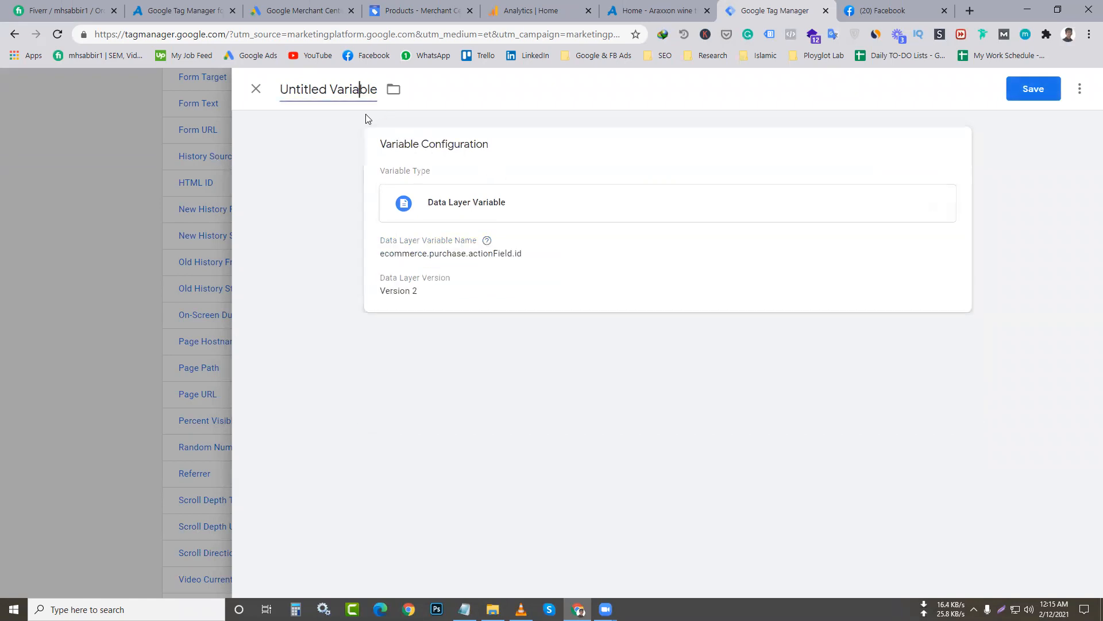
key(ctrl+a)
text(G)
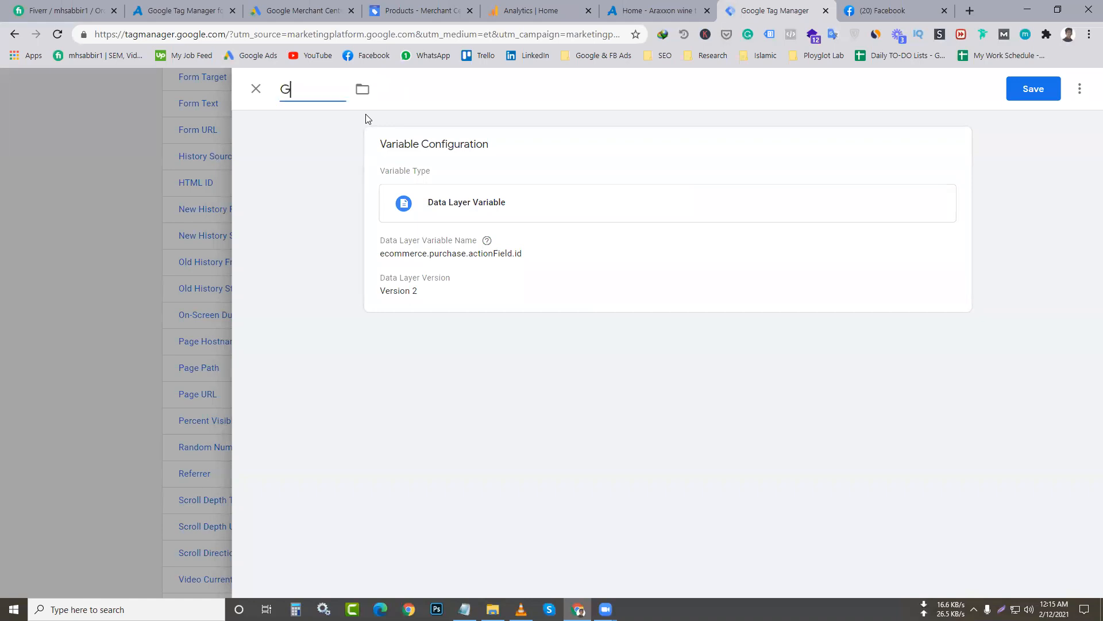
text(A)
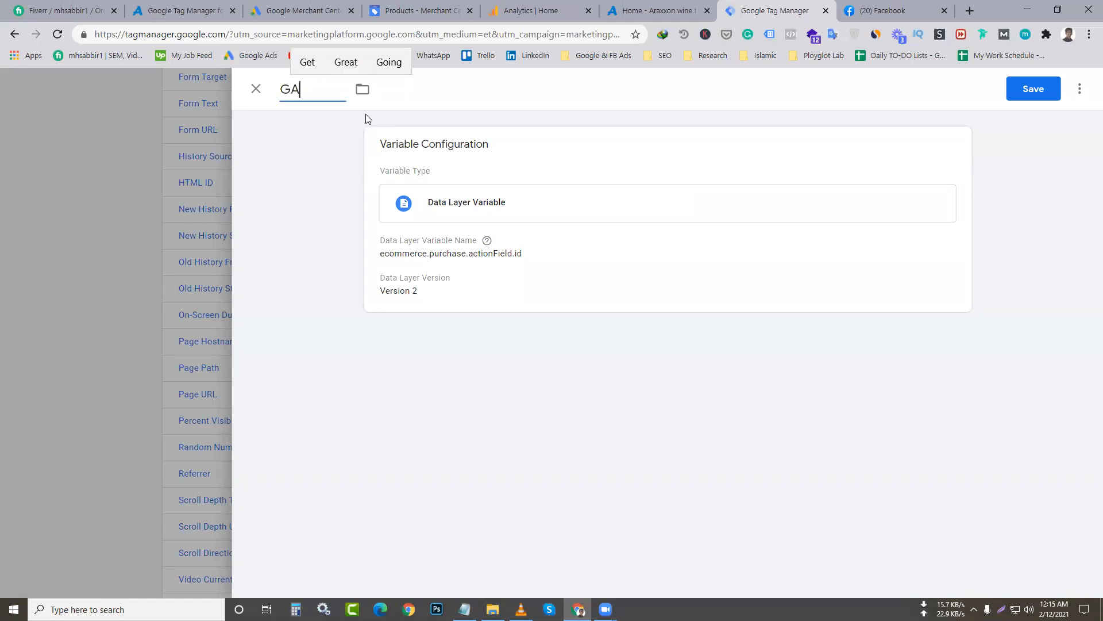
text(-)
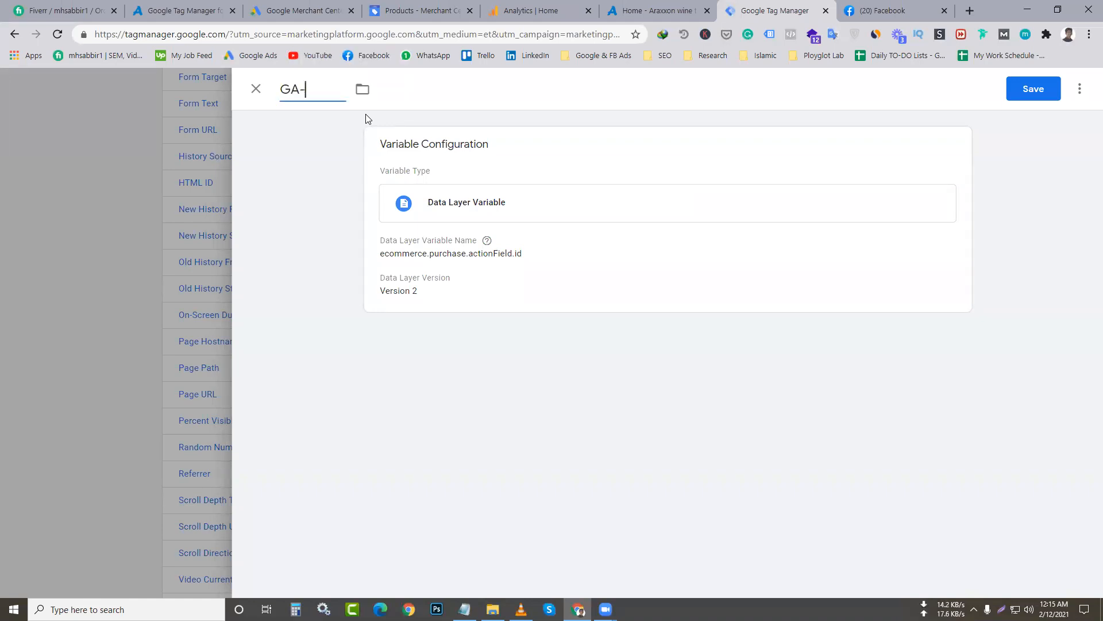
key(BackSpace)
text(4-Ph)
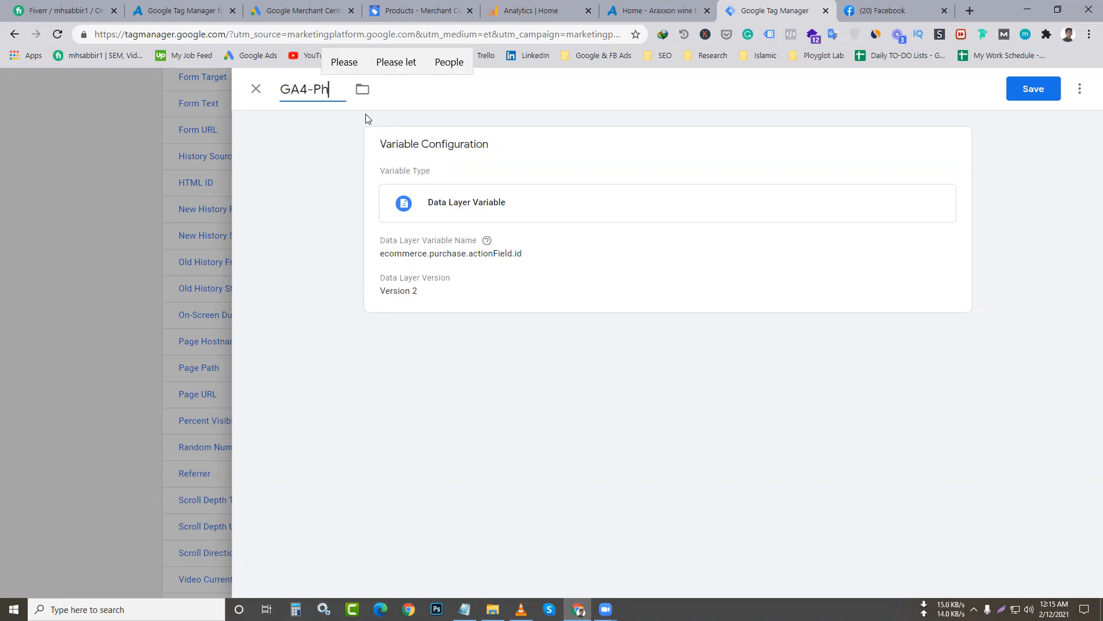
text(urcha)
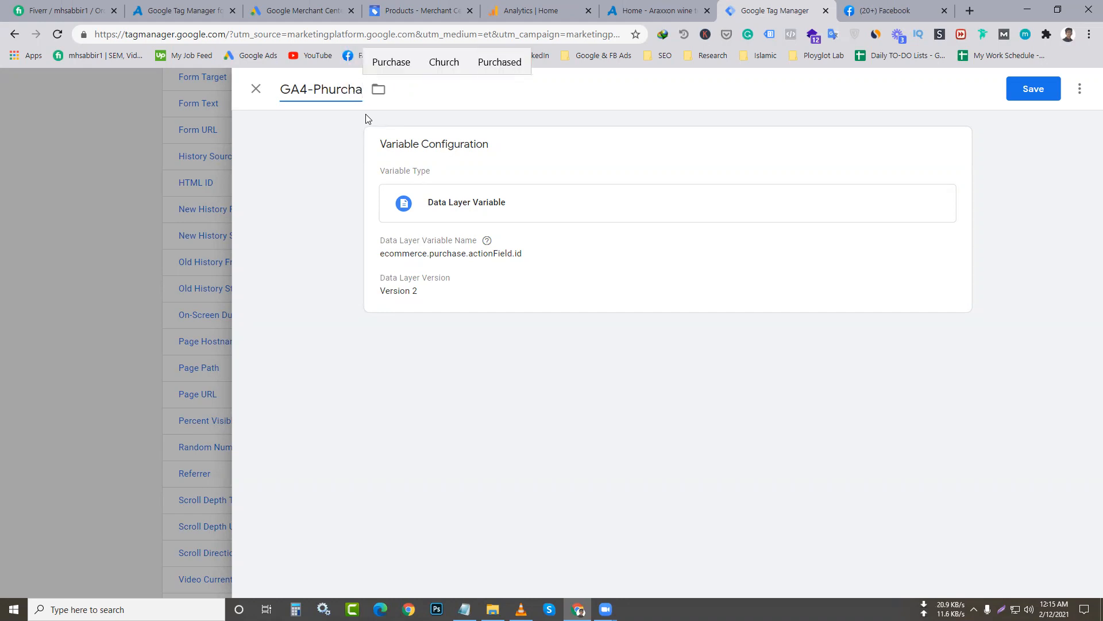
click(385, 64)
text(ID)
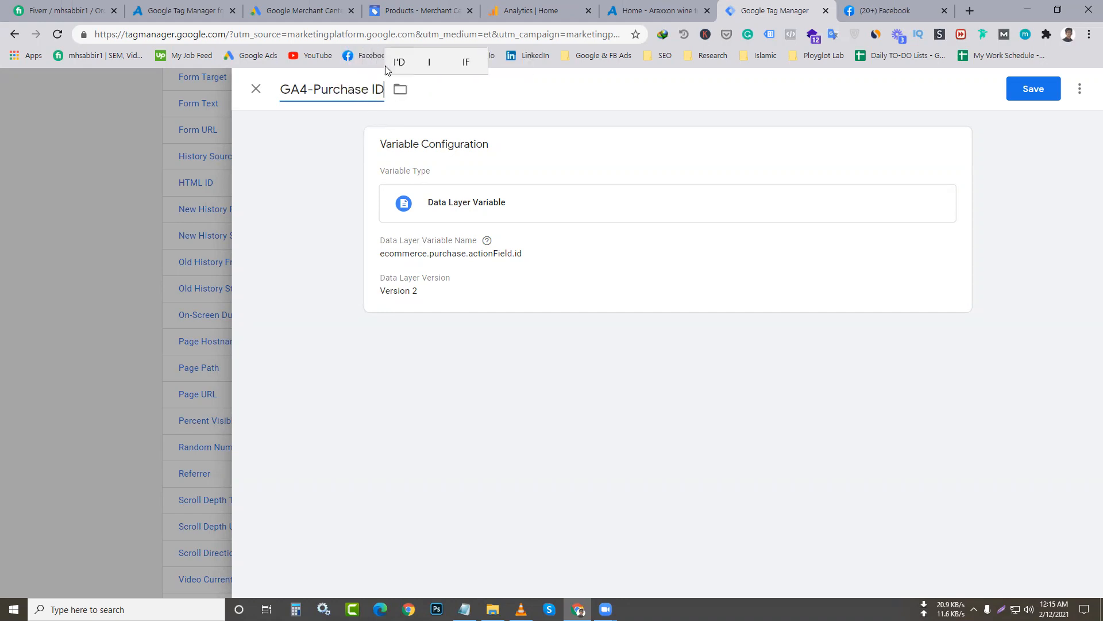
click(1022, 98)
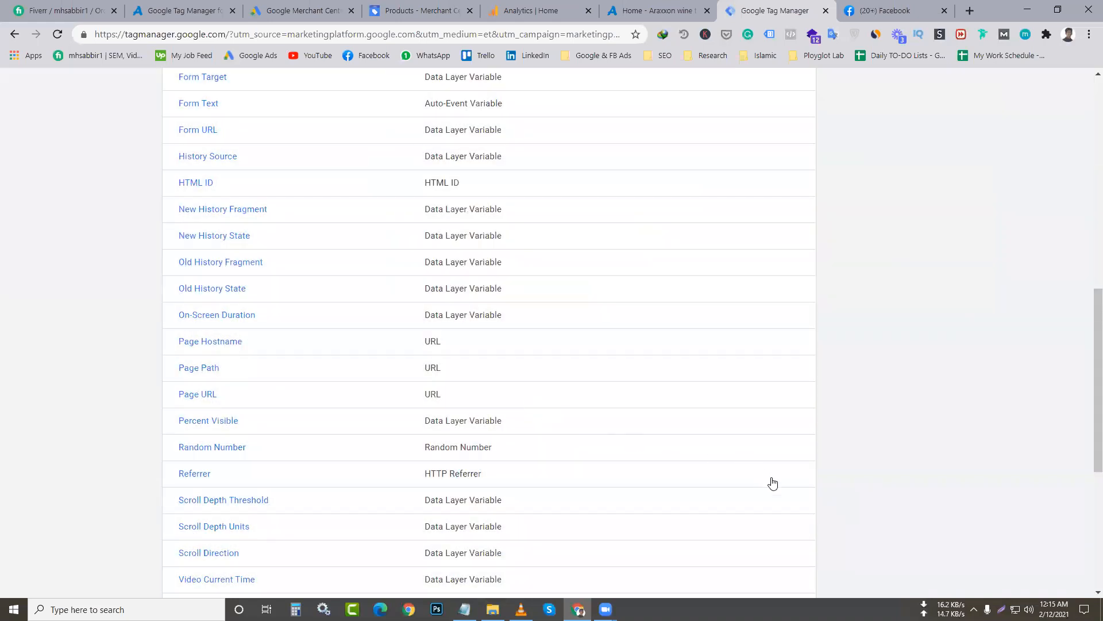
- Start another user-defined variable and copy ecommerce.purchase.actionField.revenue from the Notepad list
scroll(771, 482, down, 5)
click(778, 474)
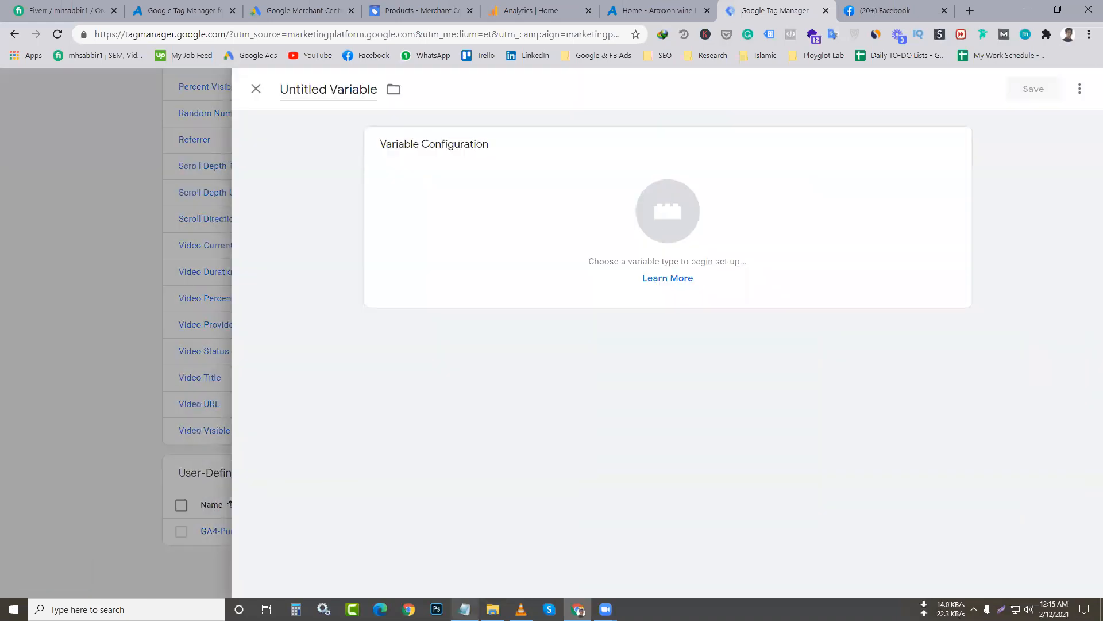
key(alt+Tab)
drag(408, 371, 234, 370)
key(ctrl+c)
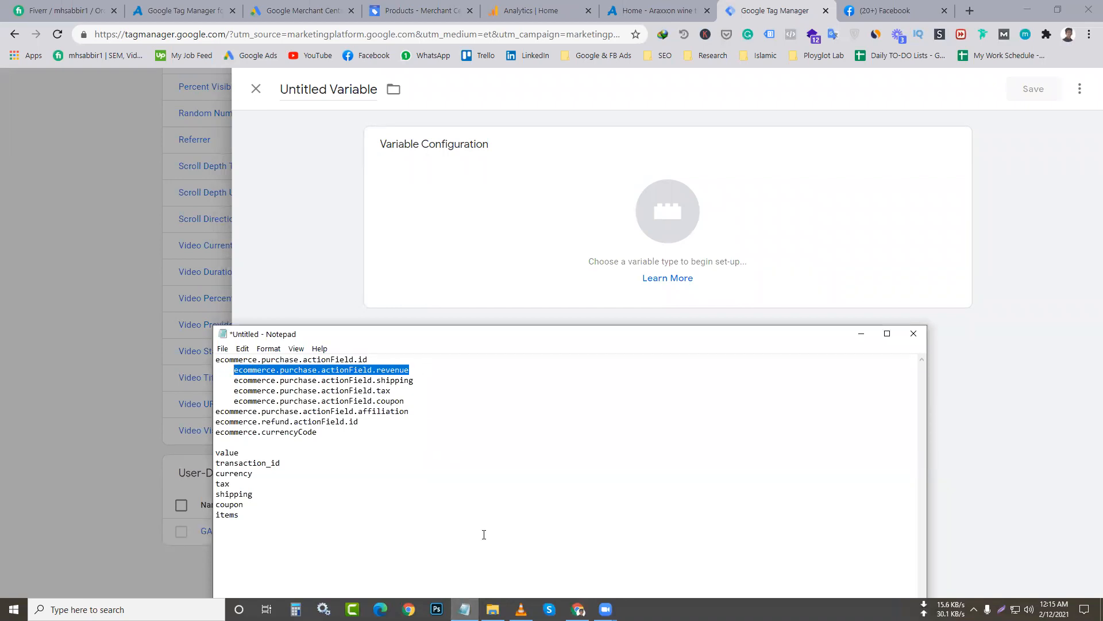
key(alt+Tab)
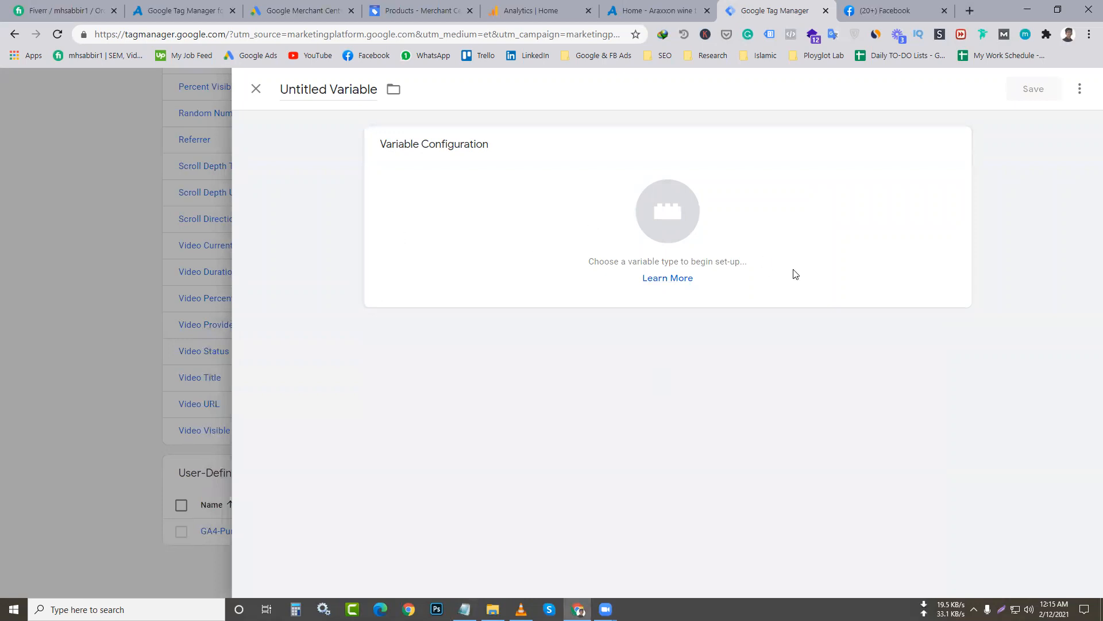
- Make the untitled variable a Data Layer Variable with the copied name ecommerce.purchase.actionField.revenue
click(790, 316)
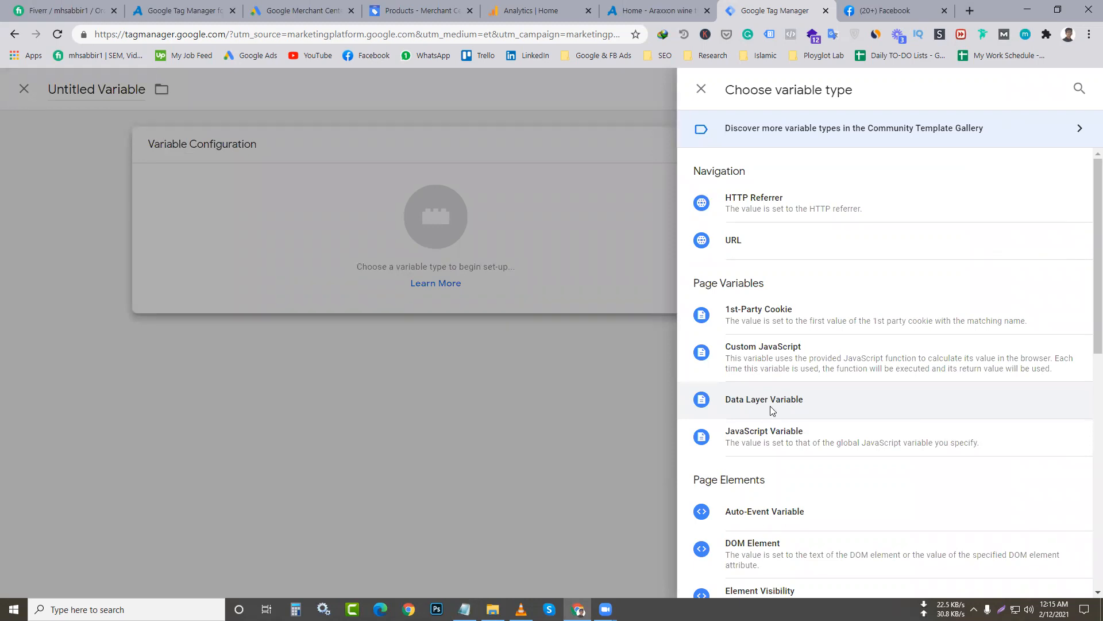
click(770, 404)
click(467, 280)
key(ctrl+v)
- Title the revenue variable GA4- Value and save it
click(360, 89)
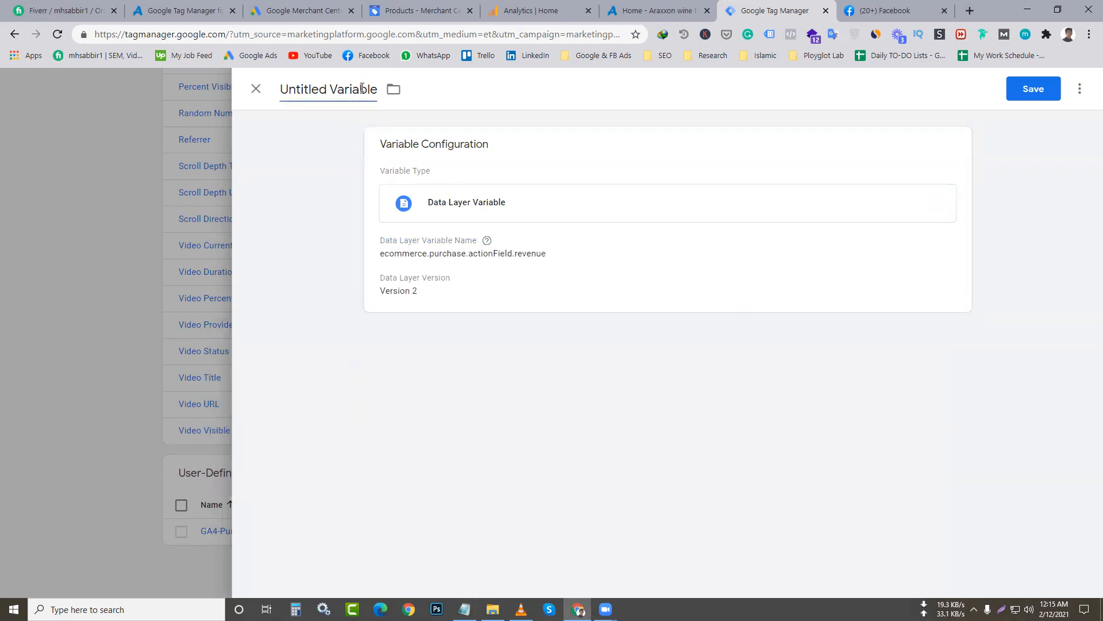
text(A)
key(ctrl+a)
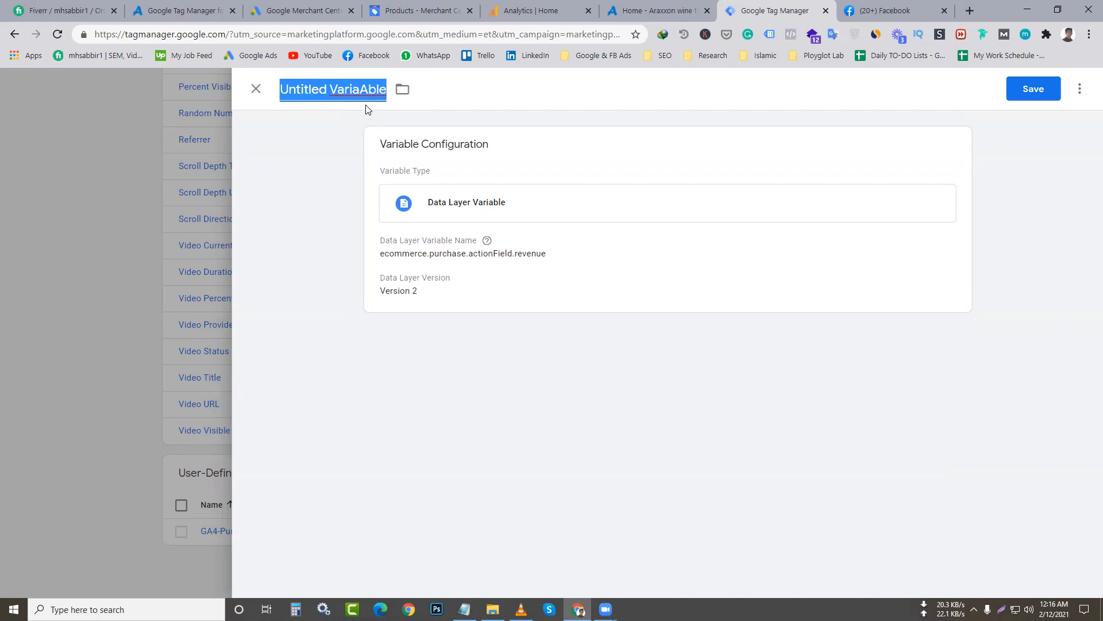
text(GA4- )
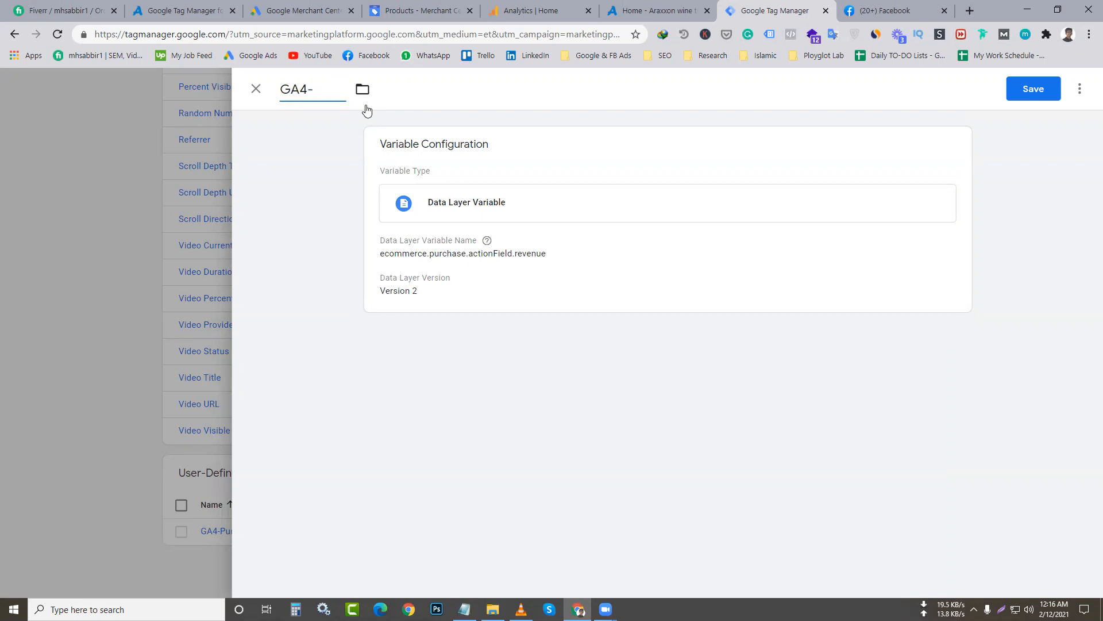
text(Value)
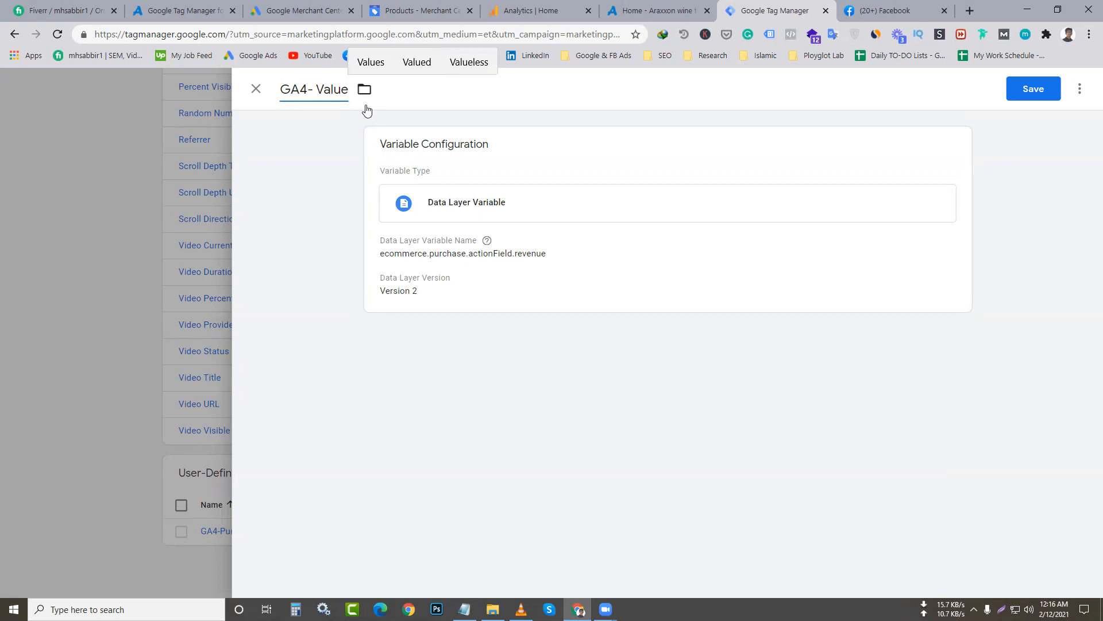
click(1029, 89)
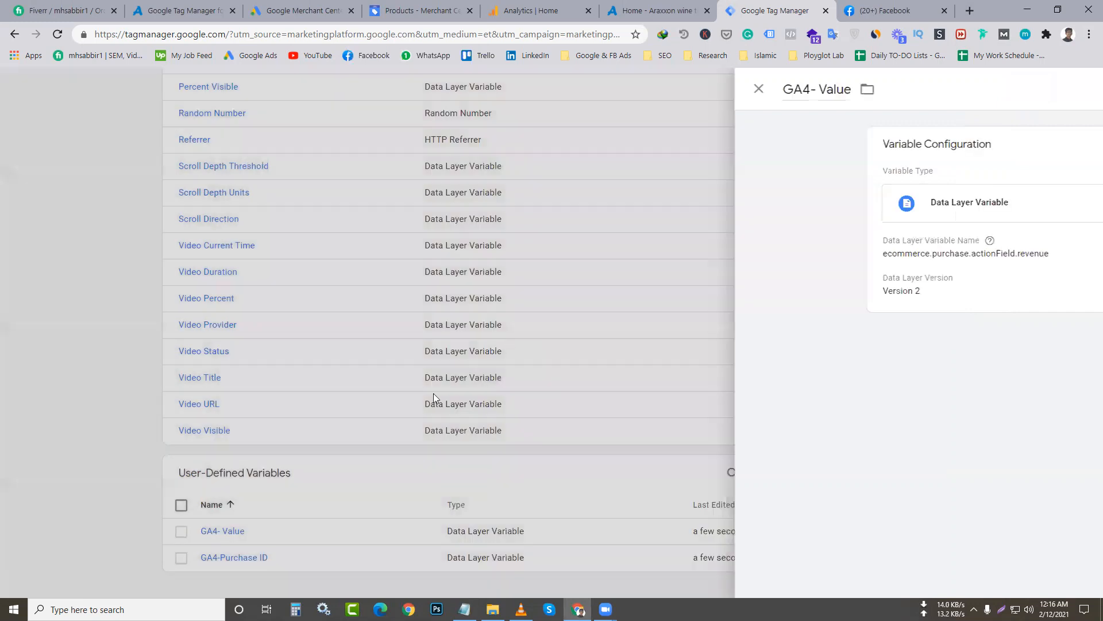
- Look through the container's built-in variables and the user-defined variables below them
scroll(1087, 316, up, 8)
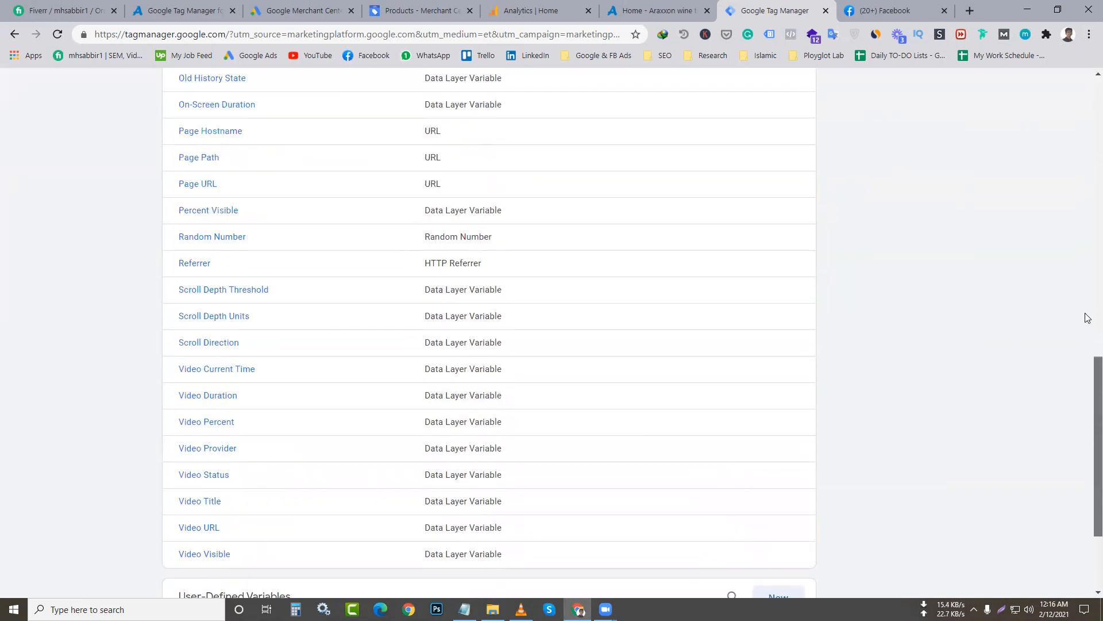
scroll(1087, 164, up, 6)
scroll(1086, 359, down, 14)
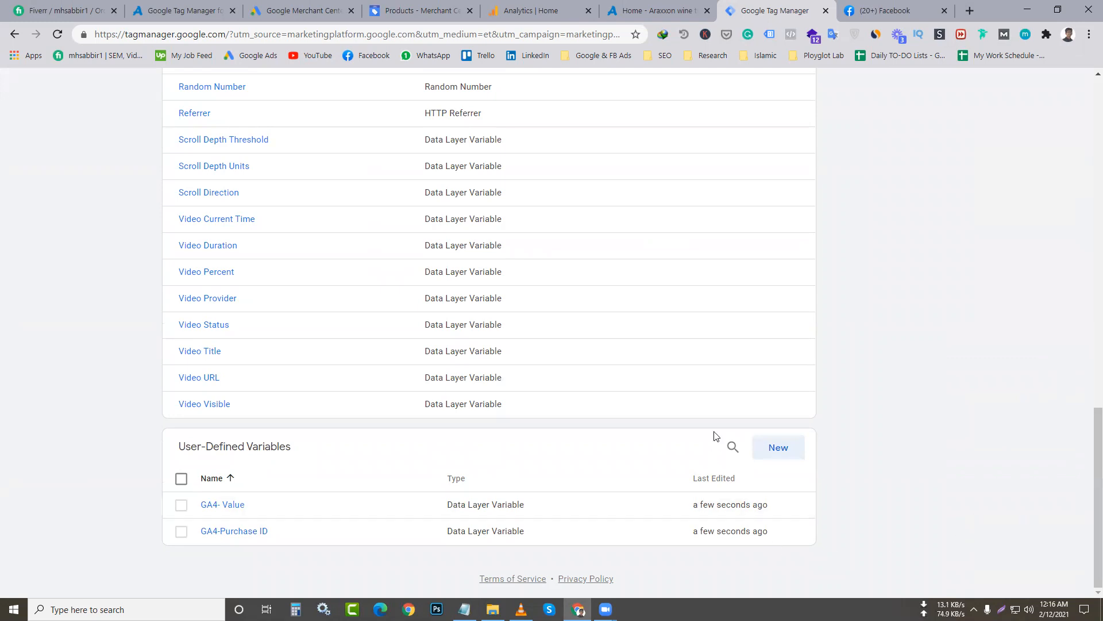
drag(1086, 473, 889, 553)
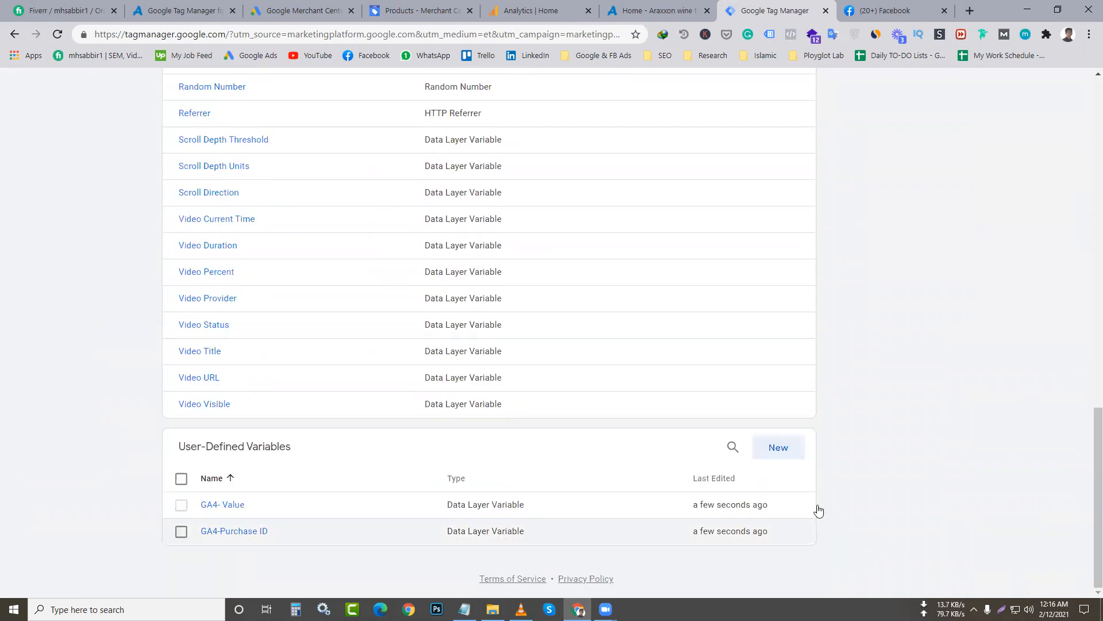
drag(1087, 494, 750, 574)
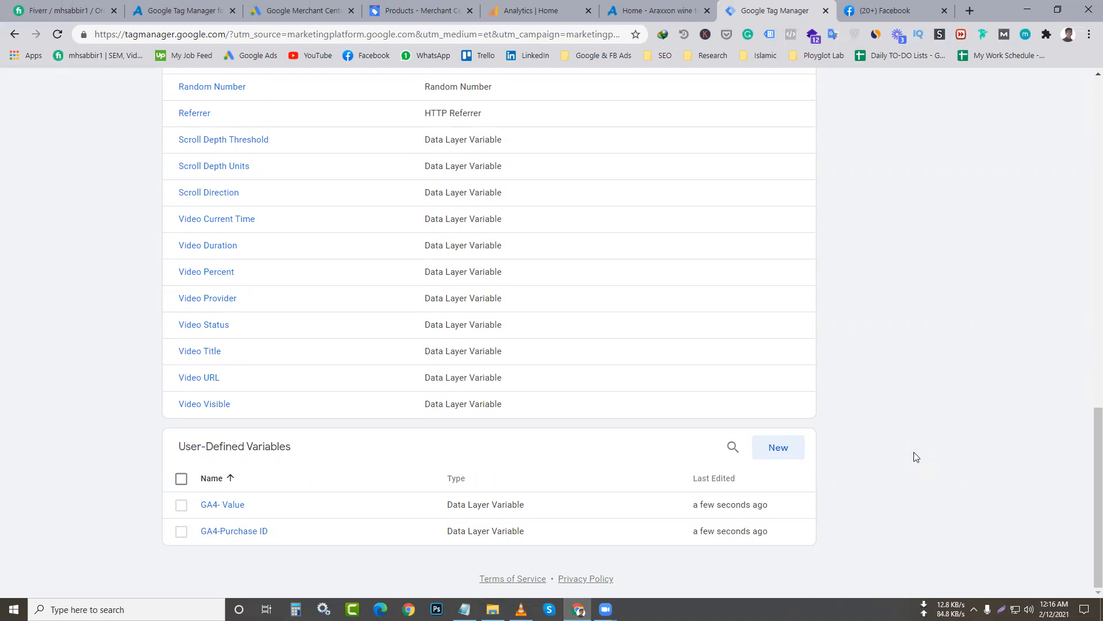
drag(1088, 509, 1088, 240)
scroll(1086, 172, down, 3)
scroll(1086, 155, up, 3)
scroll(1084, 468, down, 8)
scroll(1034, 511, down, 10)
- Start another user-defined variable and copy ecommerce.purchase.actionField.shipping from the Notepad list
click(763, 452)
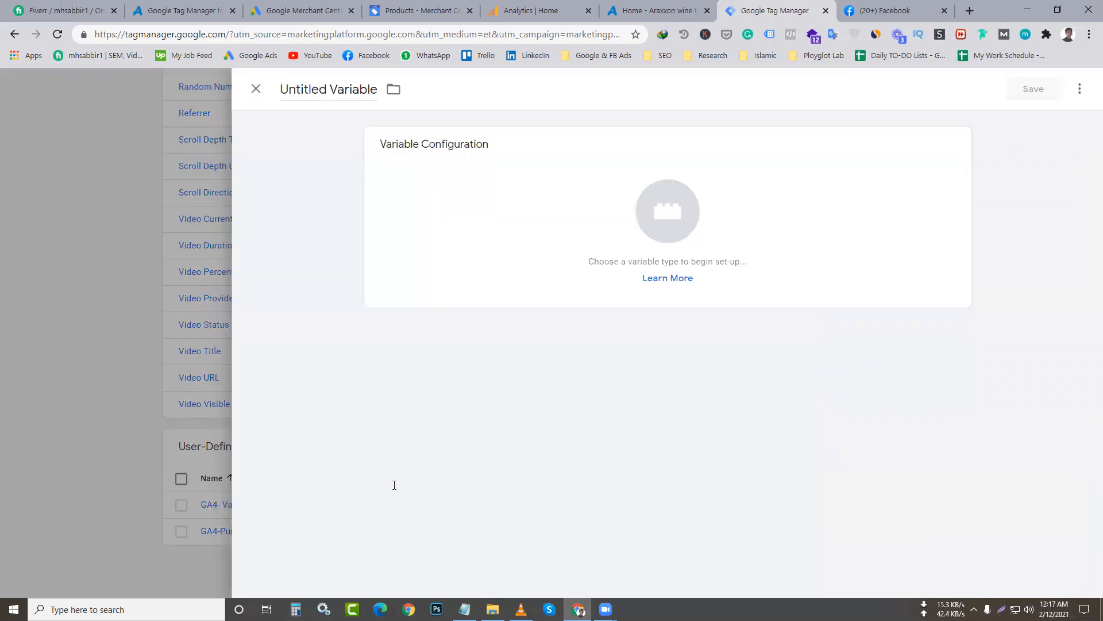
key(alt+Tab)
drag(216, 390, 233, 388)
click(235, 381)
key(shift+End)
key(ctrl+c)
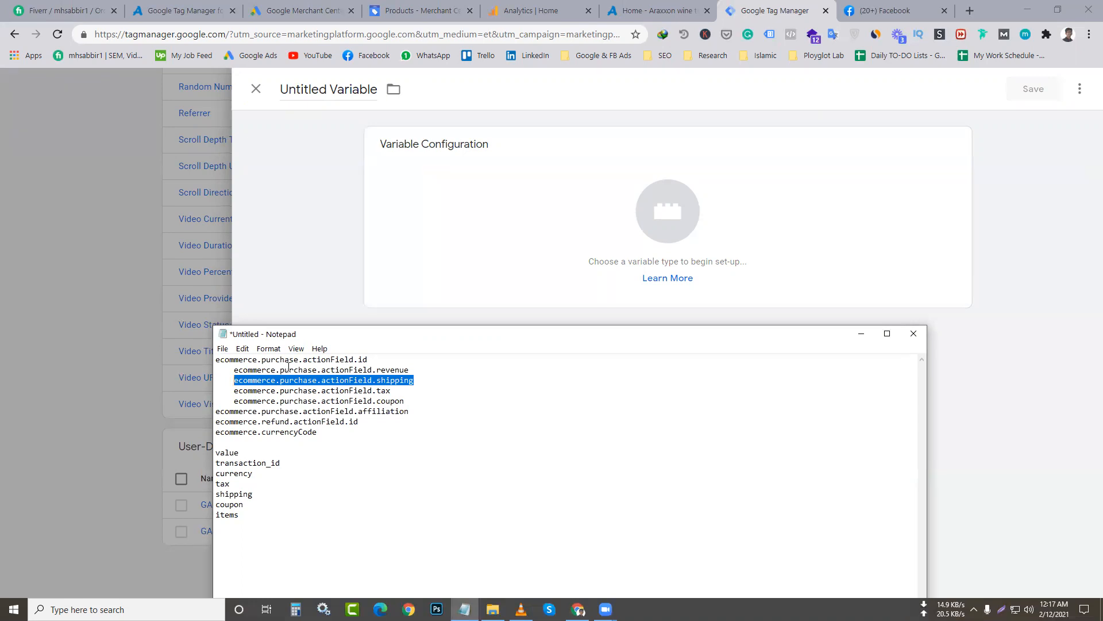
click(436, 380)
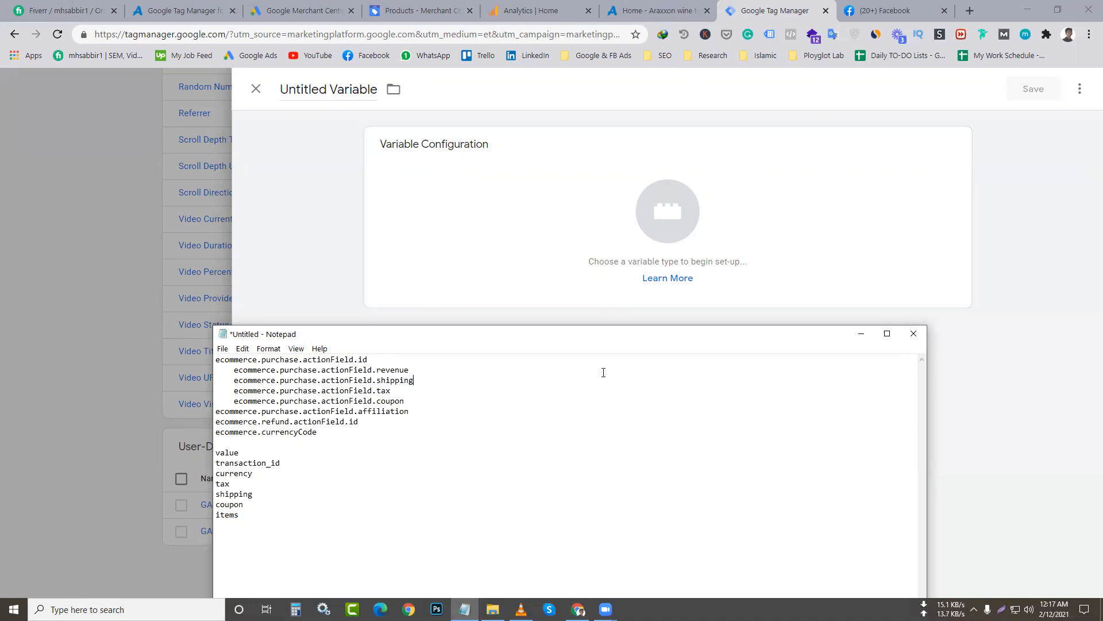
click(861, 334)
- Set the new variable's type to Data Layer Variable and paste ecommerce.purchase.actionField.shipping as its data layer name
click(361, 89)
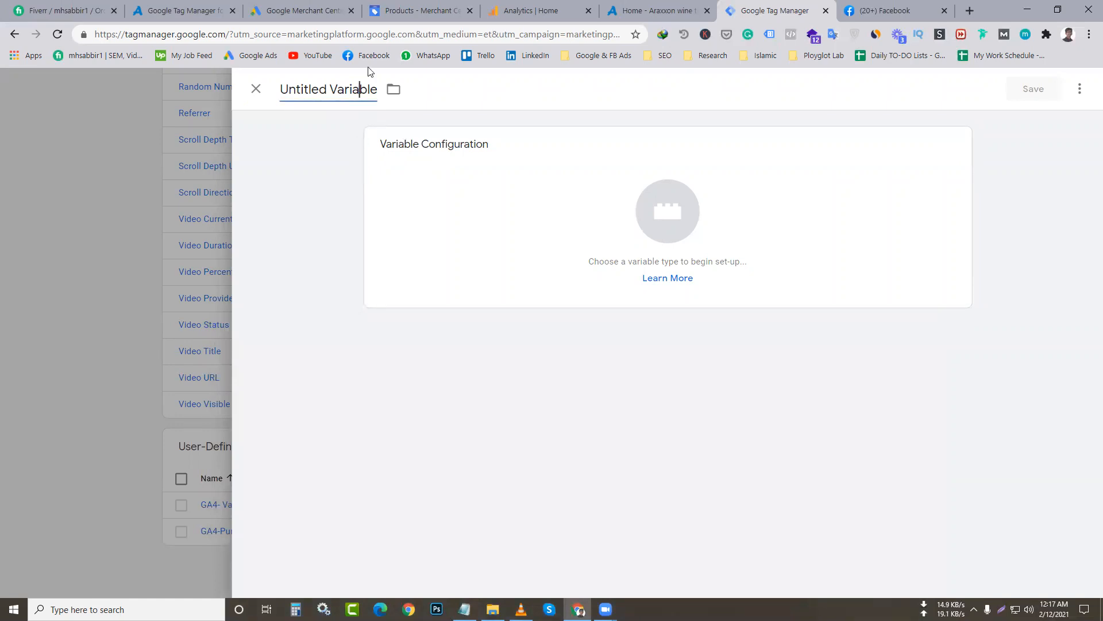
click(808, 227)
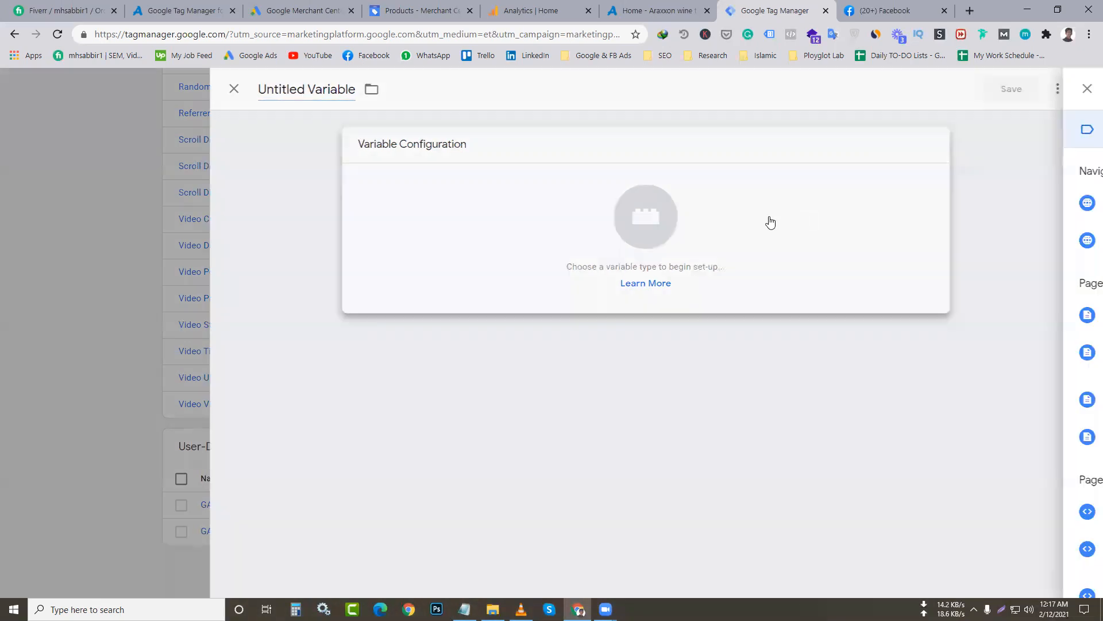
click(783, 397)
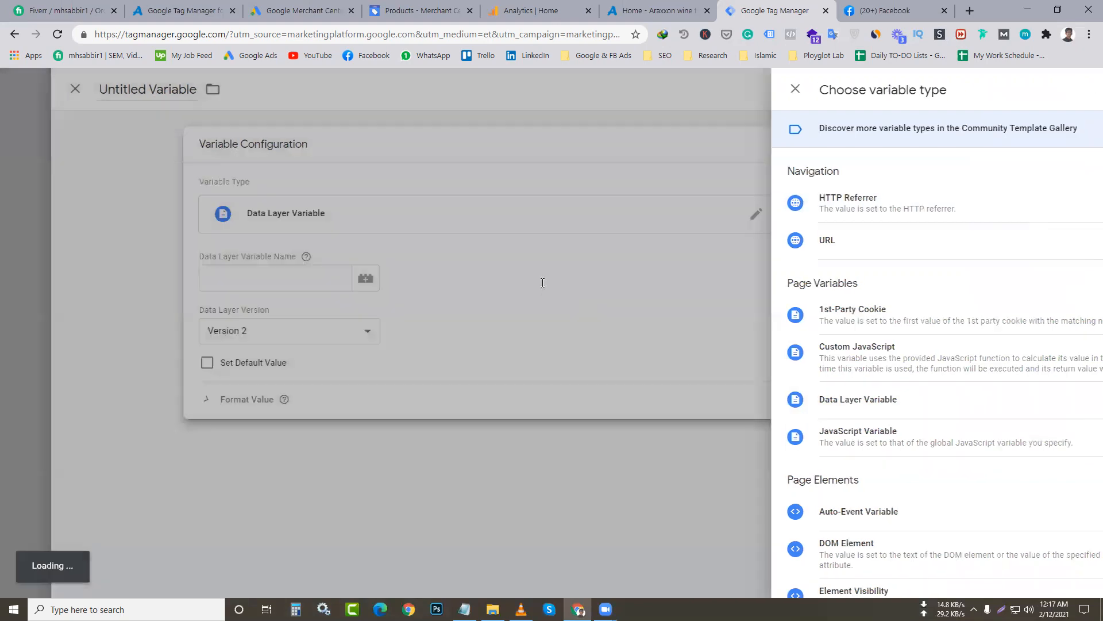
click(456, 279)
key(ctrl+v)
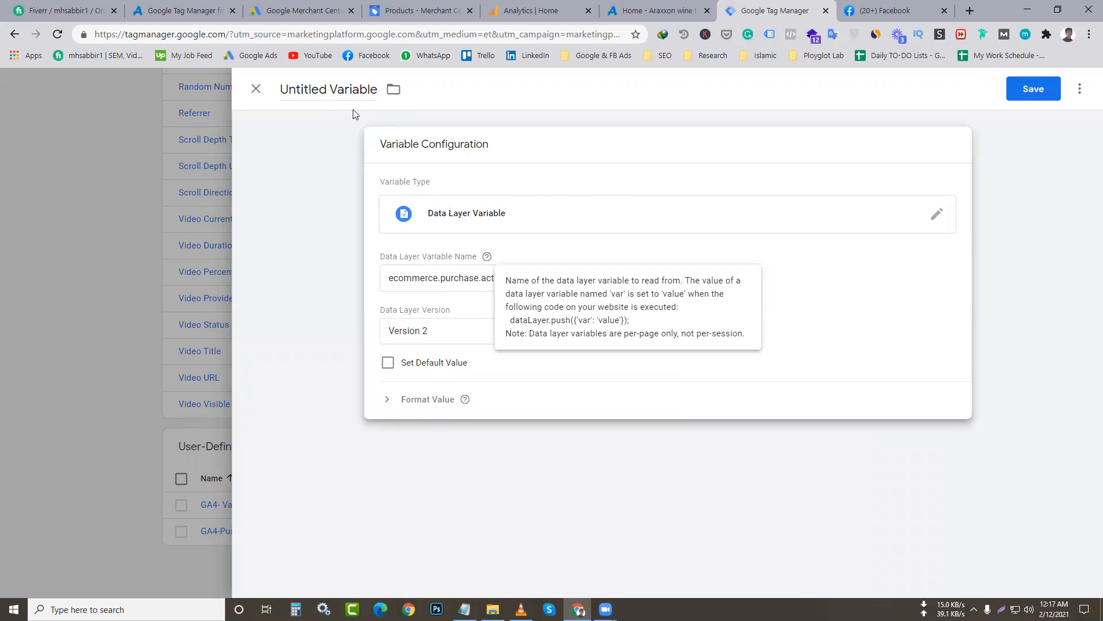
- Title the shipping variable GA4-Shipping and save it
drag(285, 89, 395, 91)
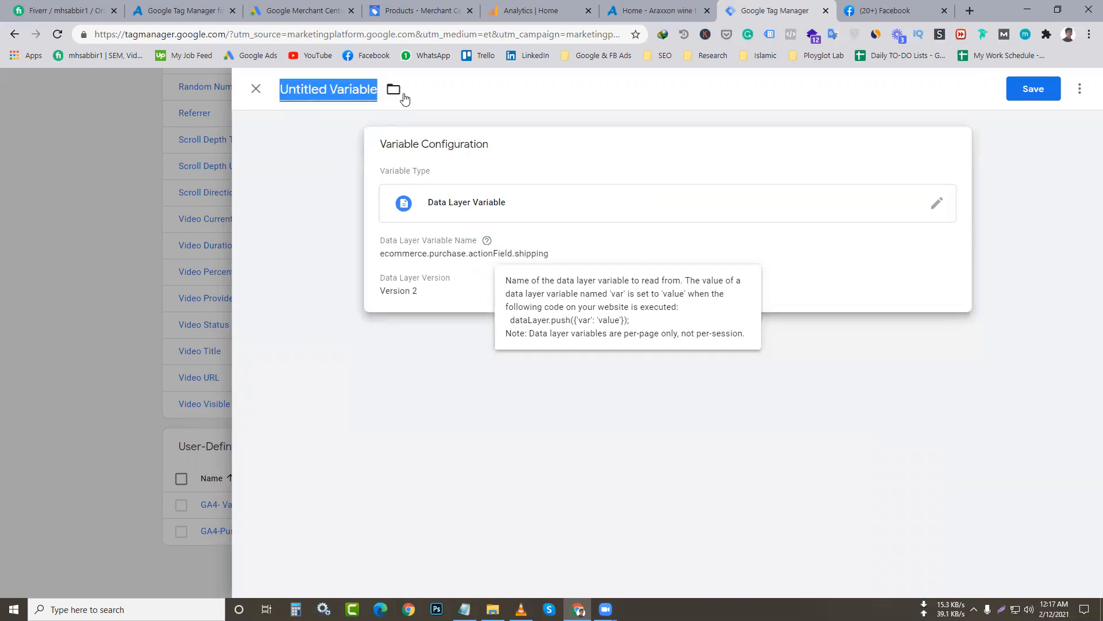
text(GA)
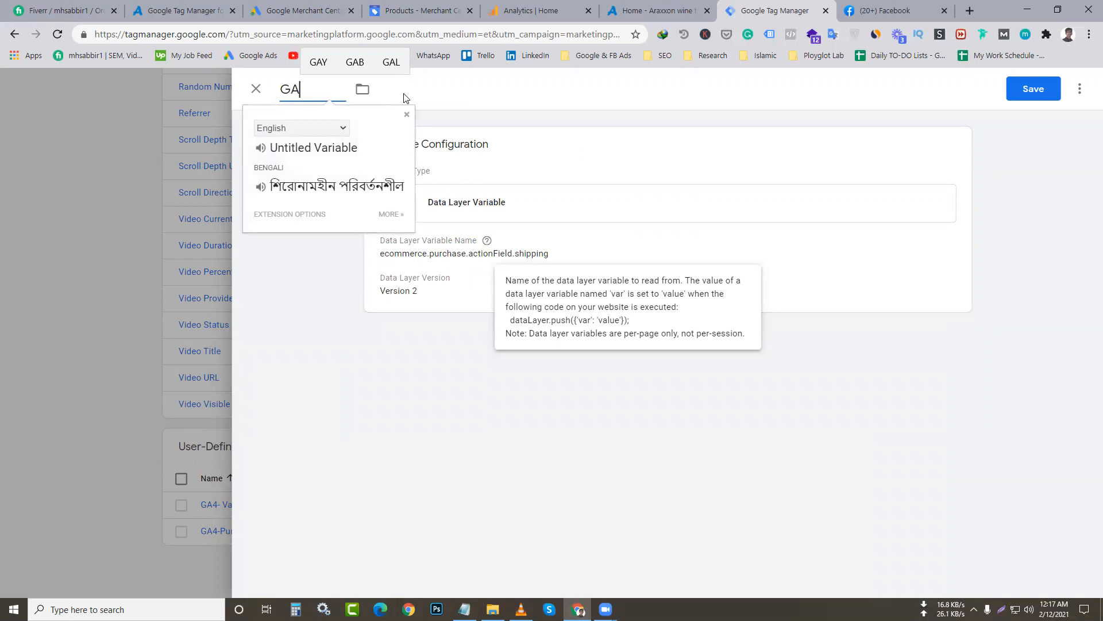
text(4-S)
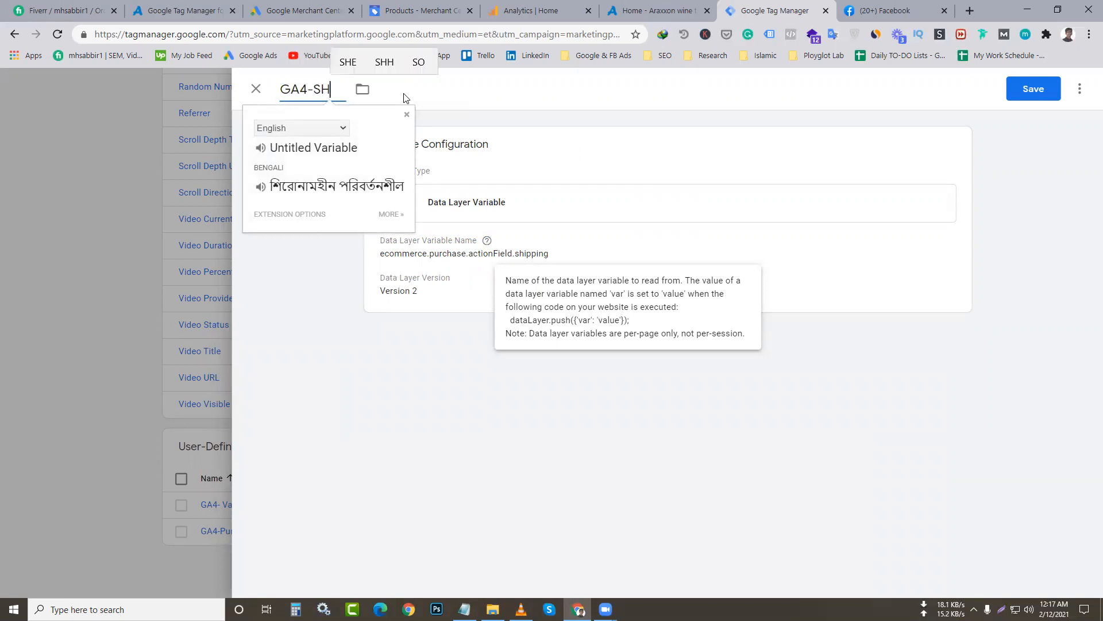
text(hi)
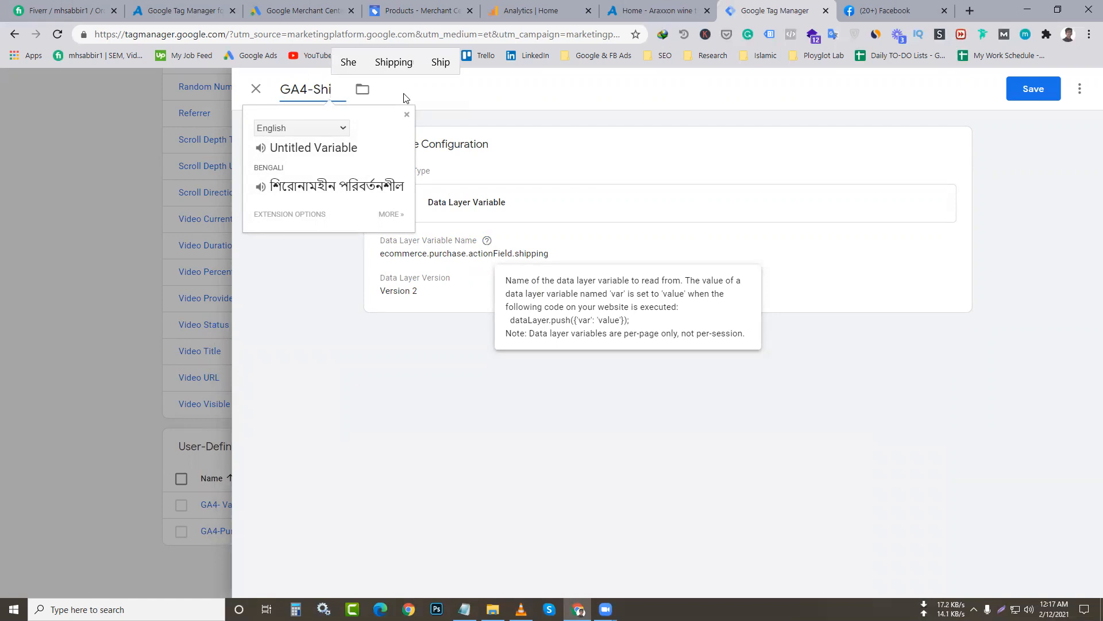
key(BackSpace)
text(ipping In)
key(BackSpace)
key(BackSpace)
key(BackSpace)
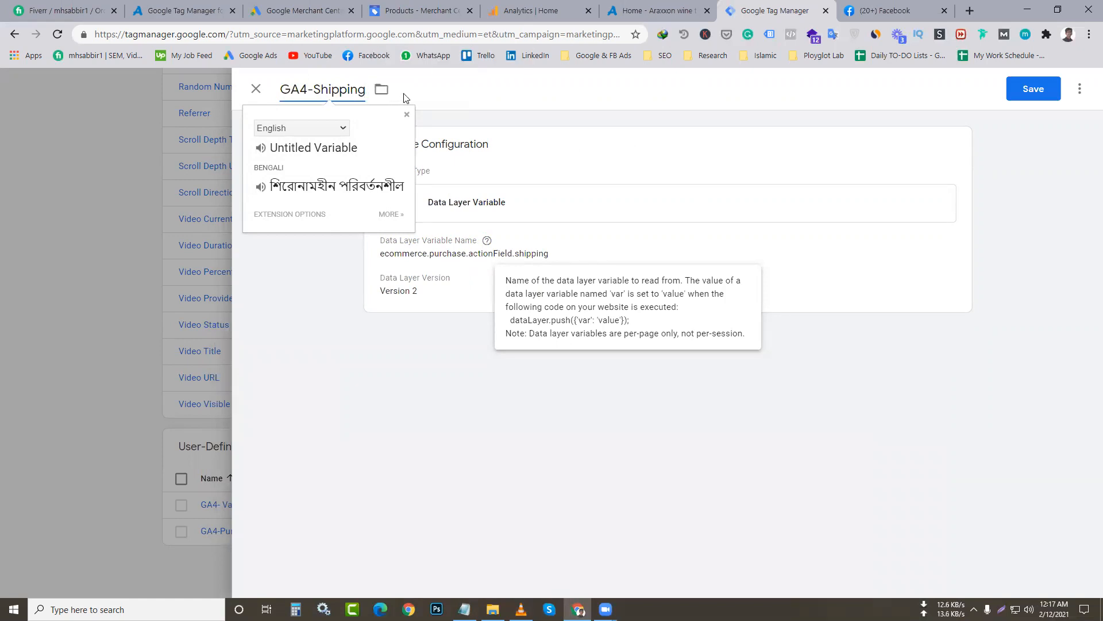
click(1037, 92)
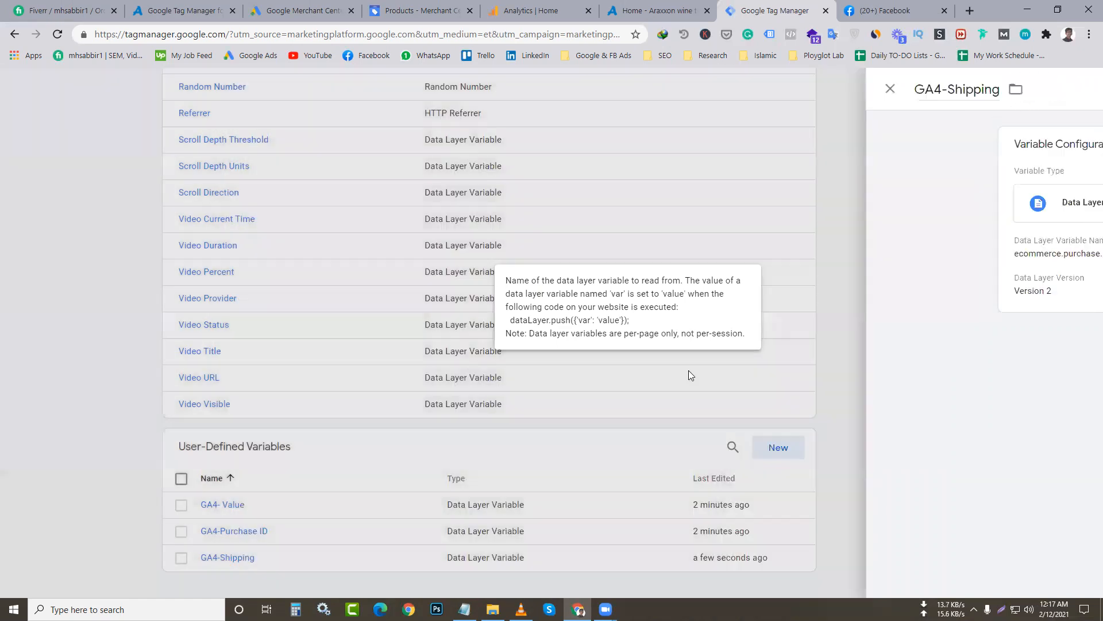
- Copy ecommerce.purchase.actionField.tax from the Notepad list and return to the Tag Manager variables
scroll(616, 415, down, 1)
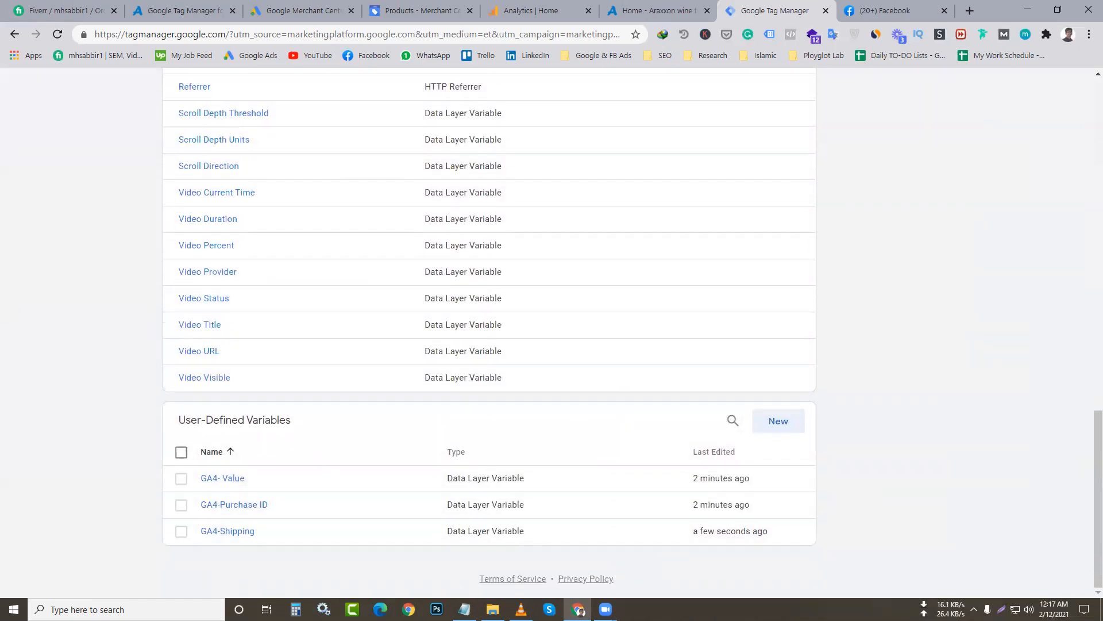
click(464, 609)
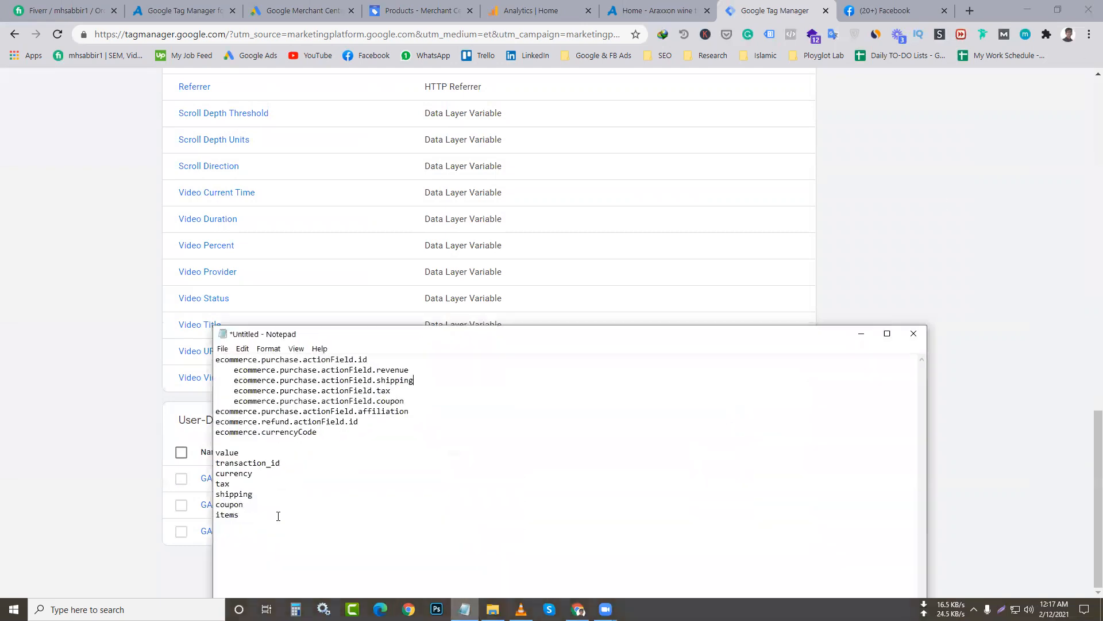
drag(406, 401, 238, 391)
click(519, 412)
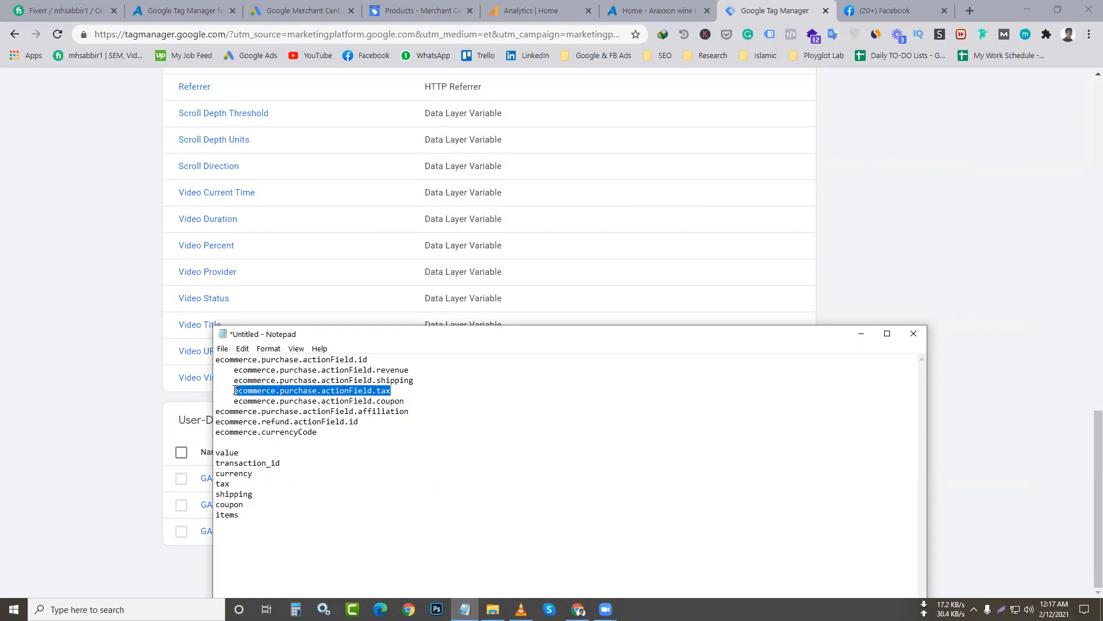
click(862, 334)
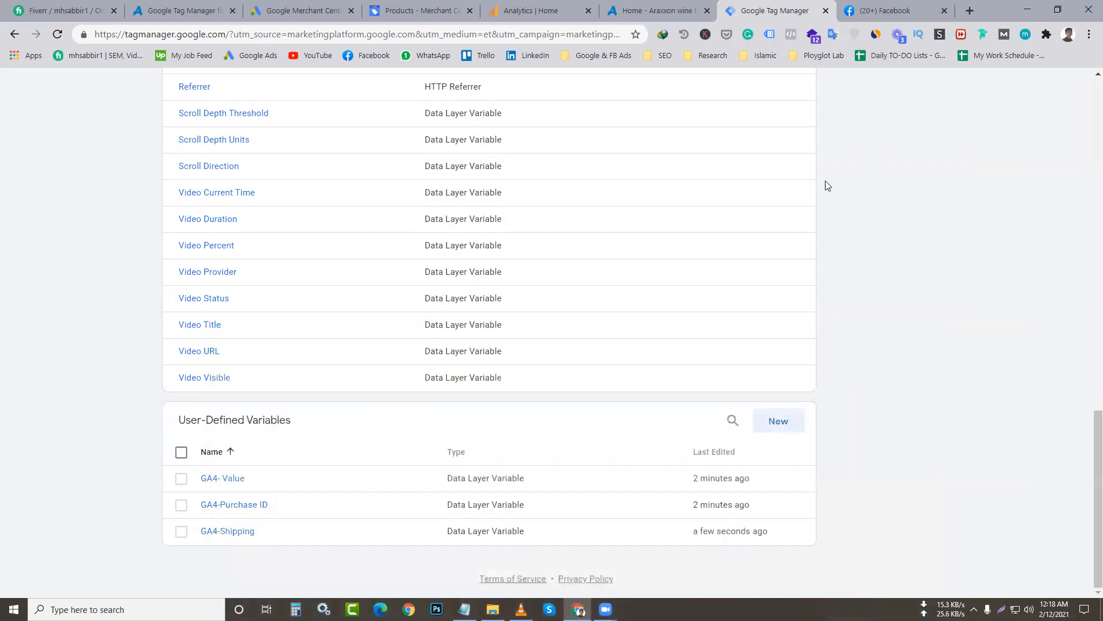
- Create a user-defined Data Layer Variable with the data layer name ecommerce.purchase.actionField.tax
click(778, 428)
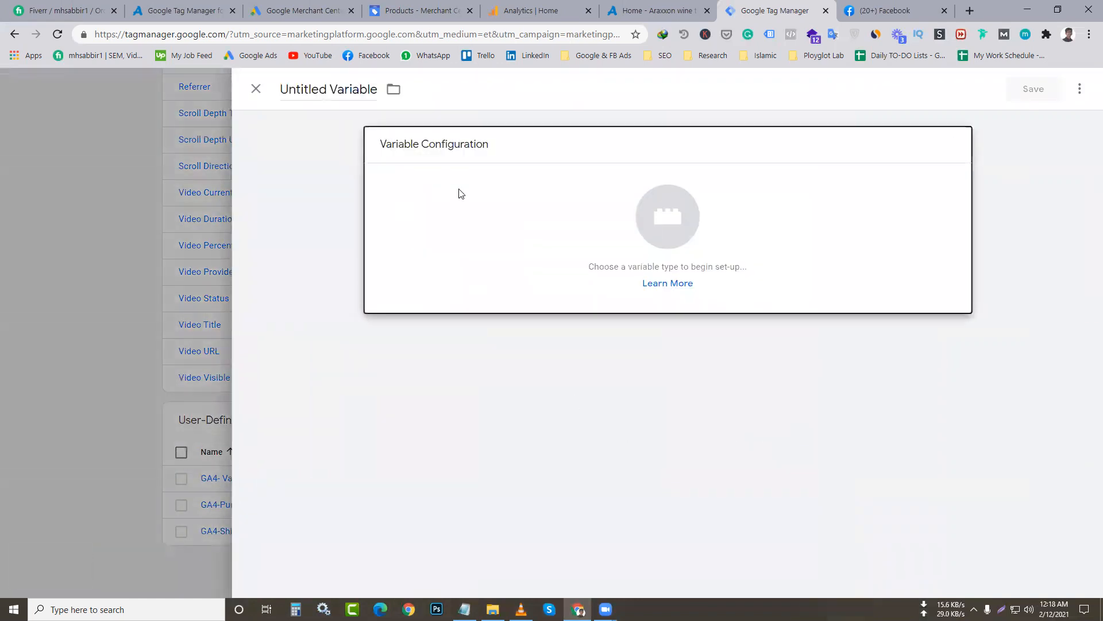
click(458, 192)
click(863, 399)
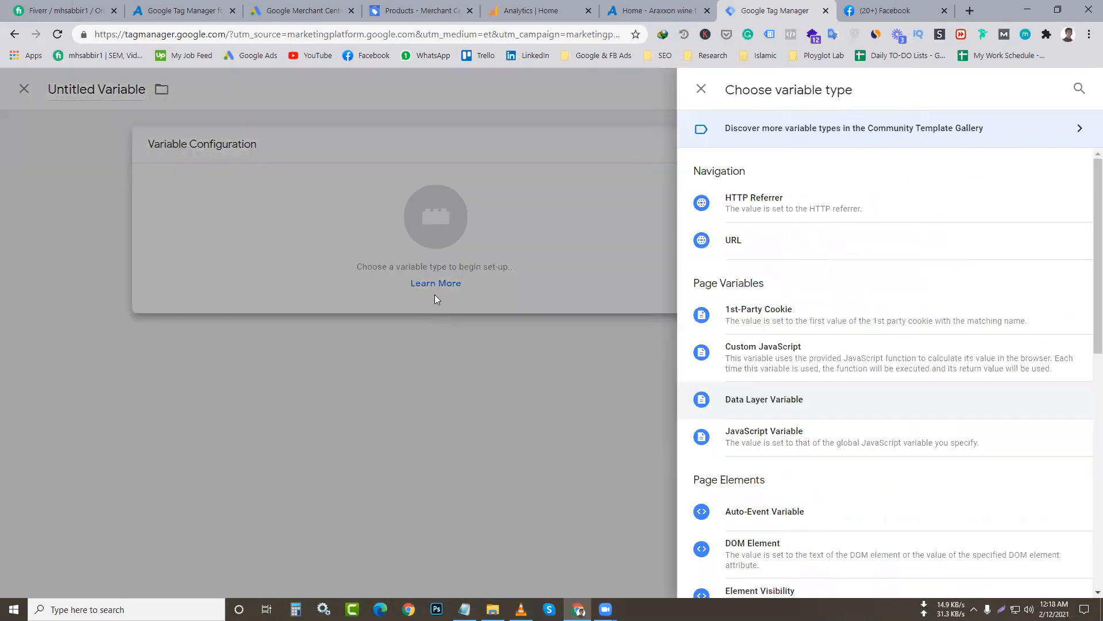
text(ecommerce.purchase.actionField.tax)
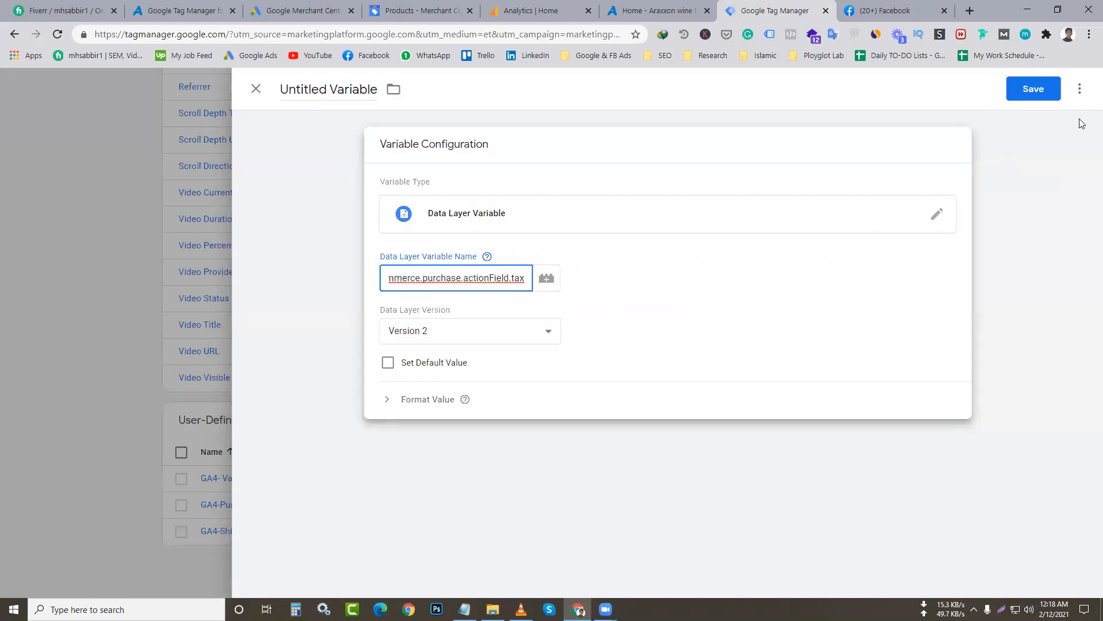
- Title the tax variable GA4-Tax and save it
click(336, 91)
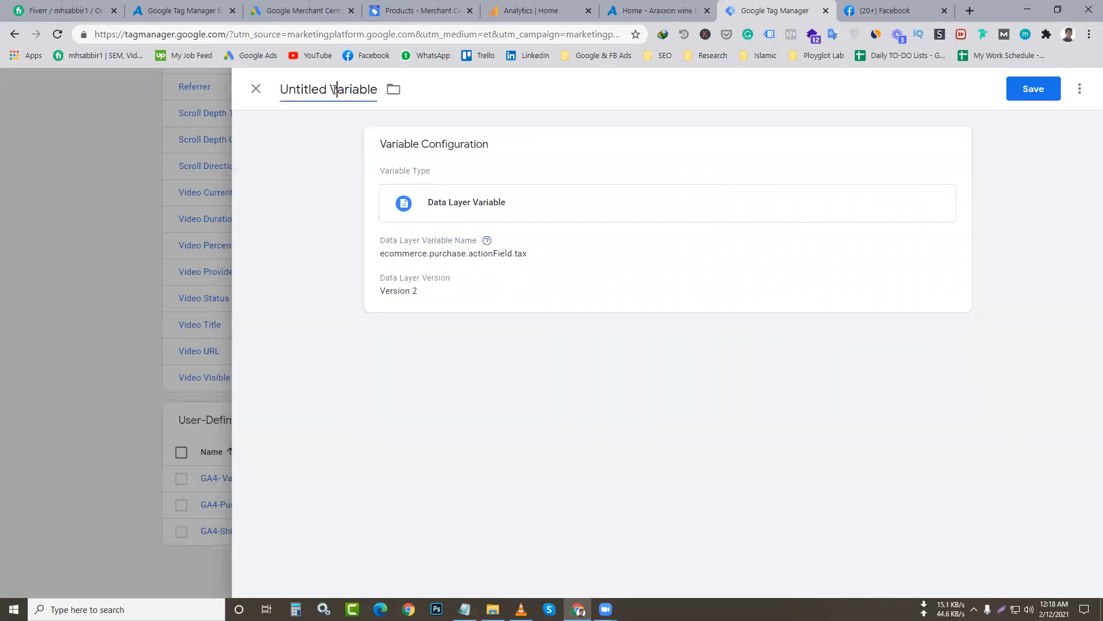
text(AT)
key(ctrl+a)
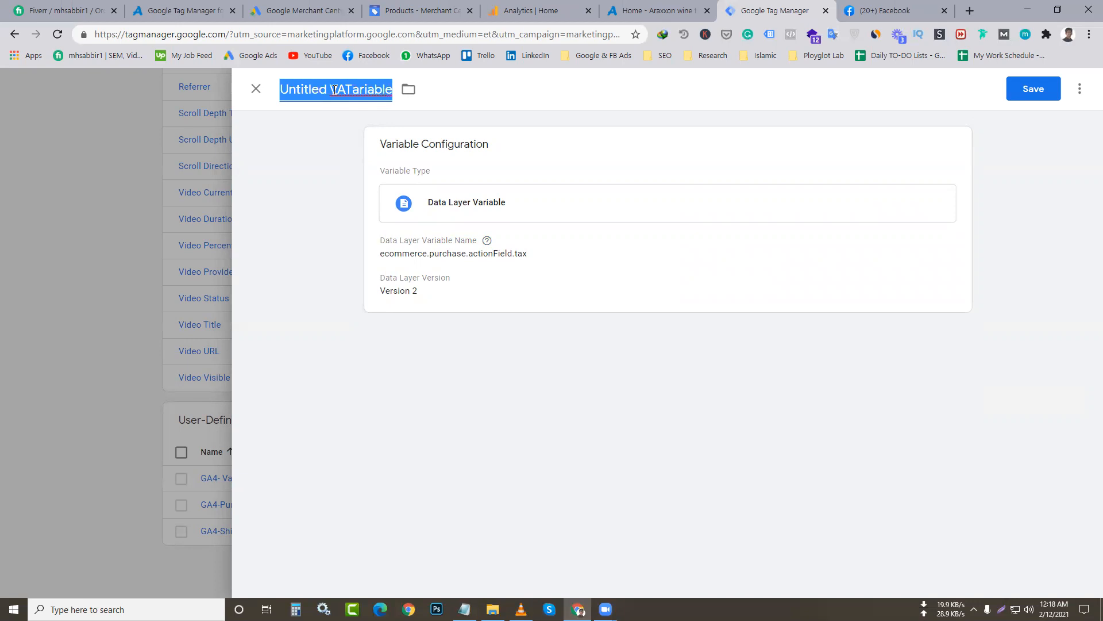
text(Tax)
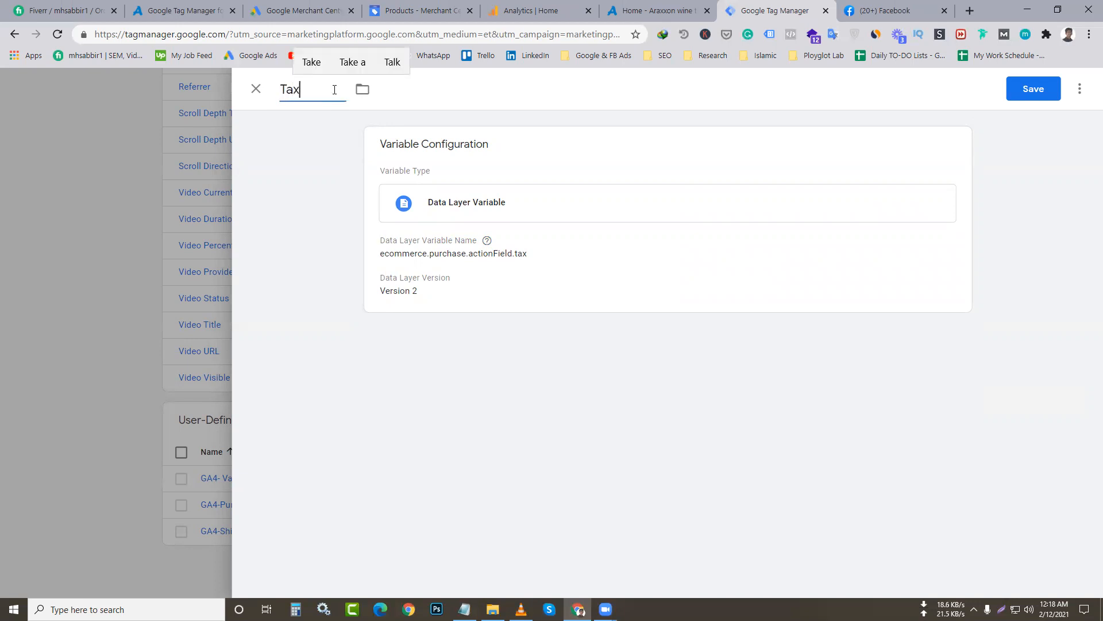
click(283, 89)
text(GA)
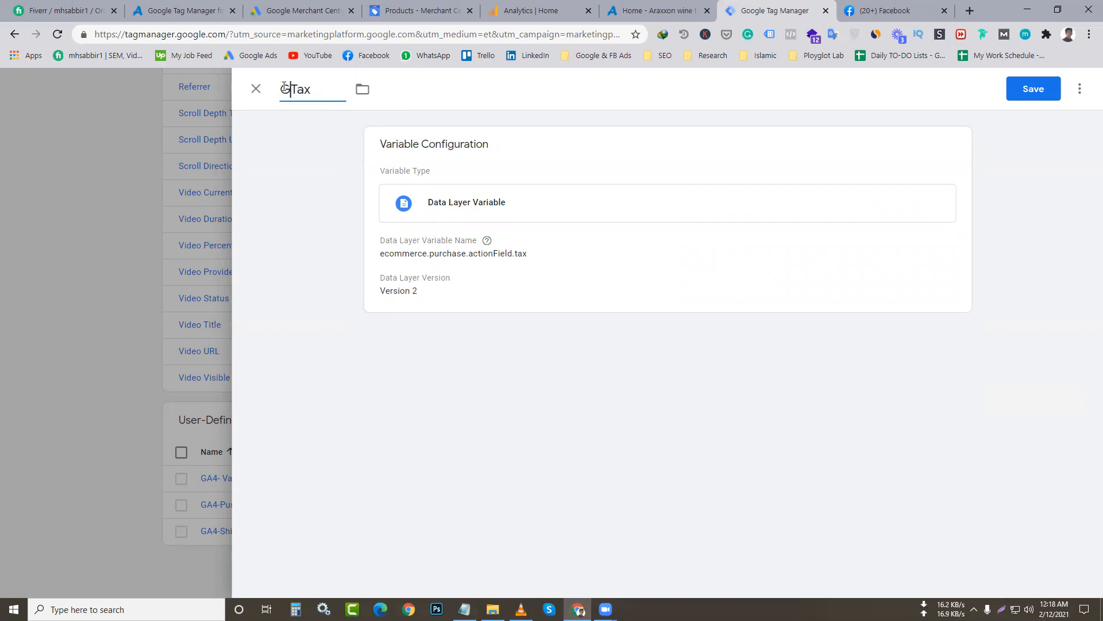
text($)
key(BackSpace)
text(4-)
click(1033, 89)
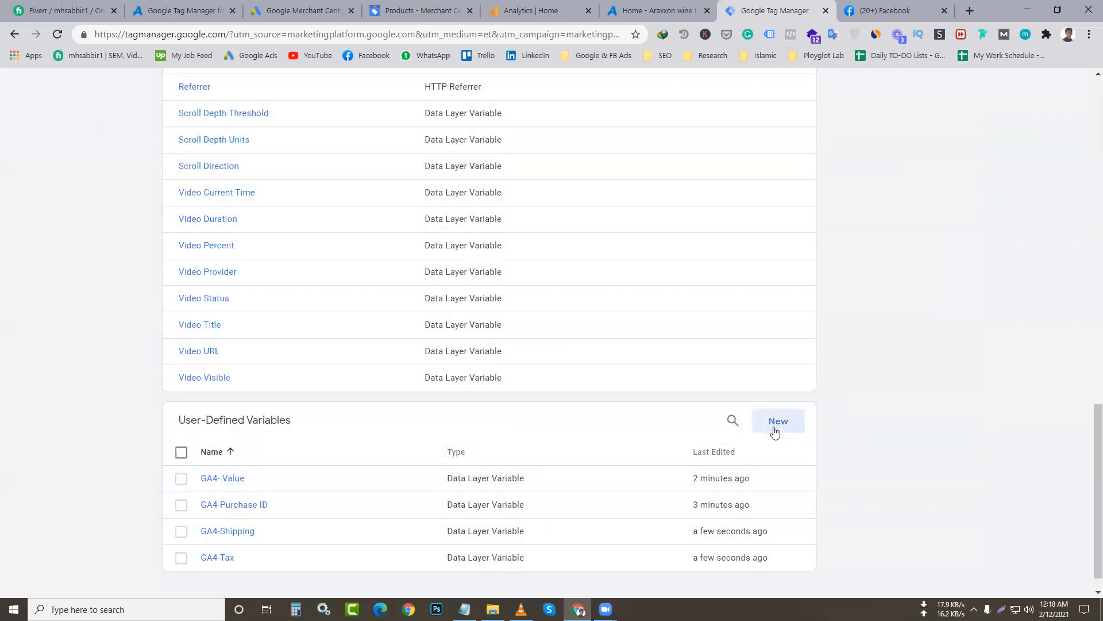
- Create a user-defined Data Layer Variable and enter ecommerce.purchase.actionField.tax as its data layer name
click(777, 422)
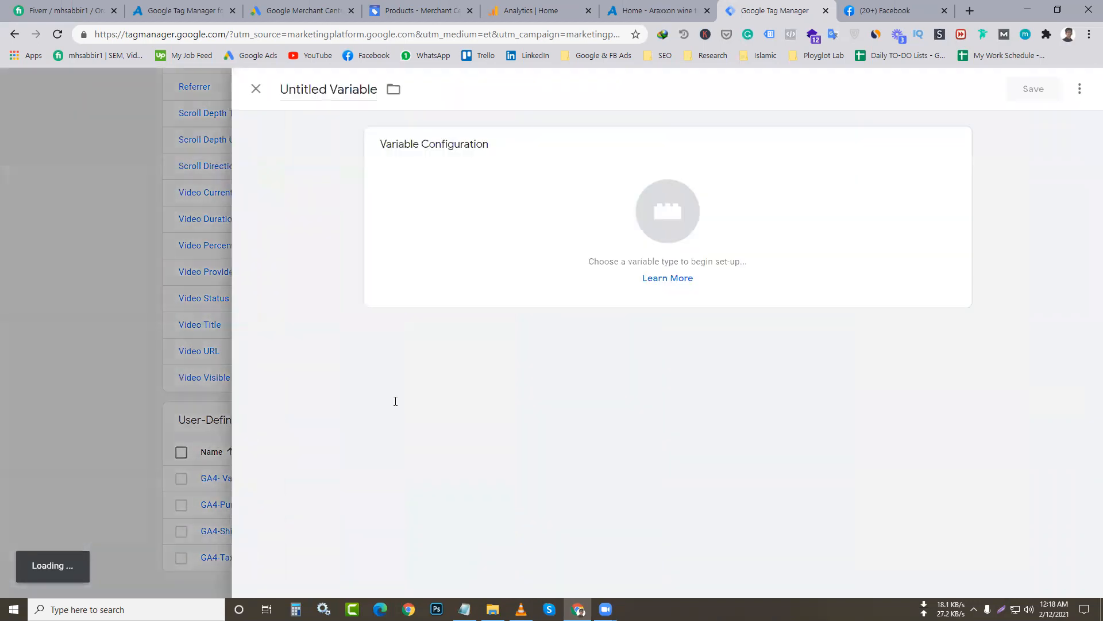
key(alt+Tab)
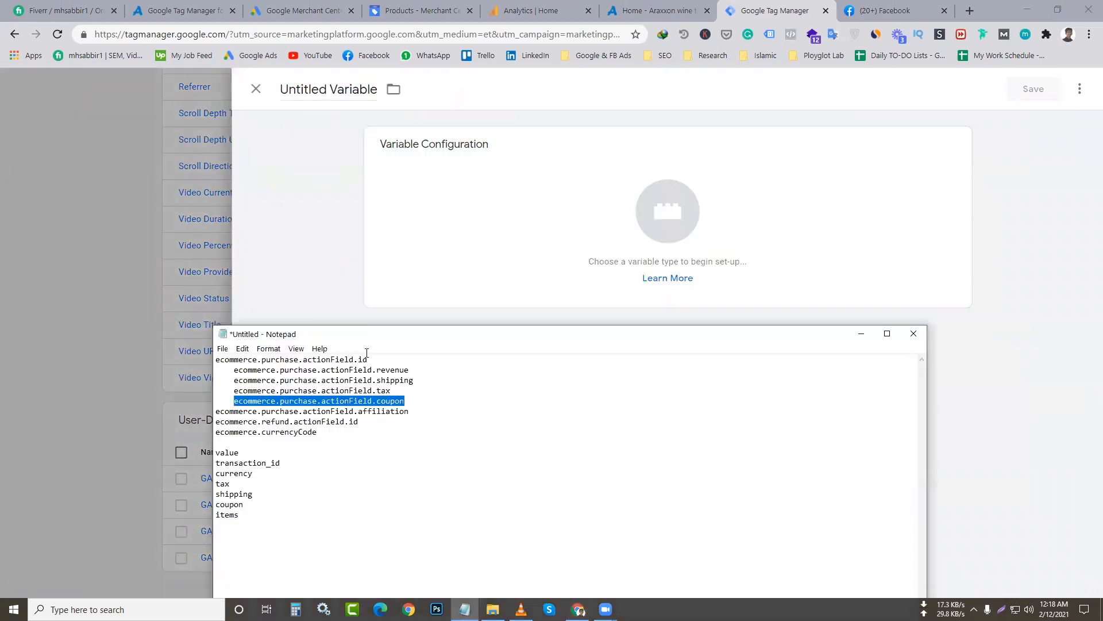
click(609, 262)
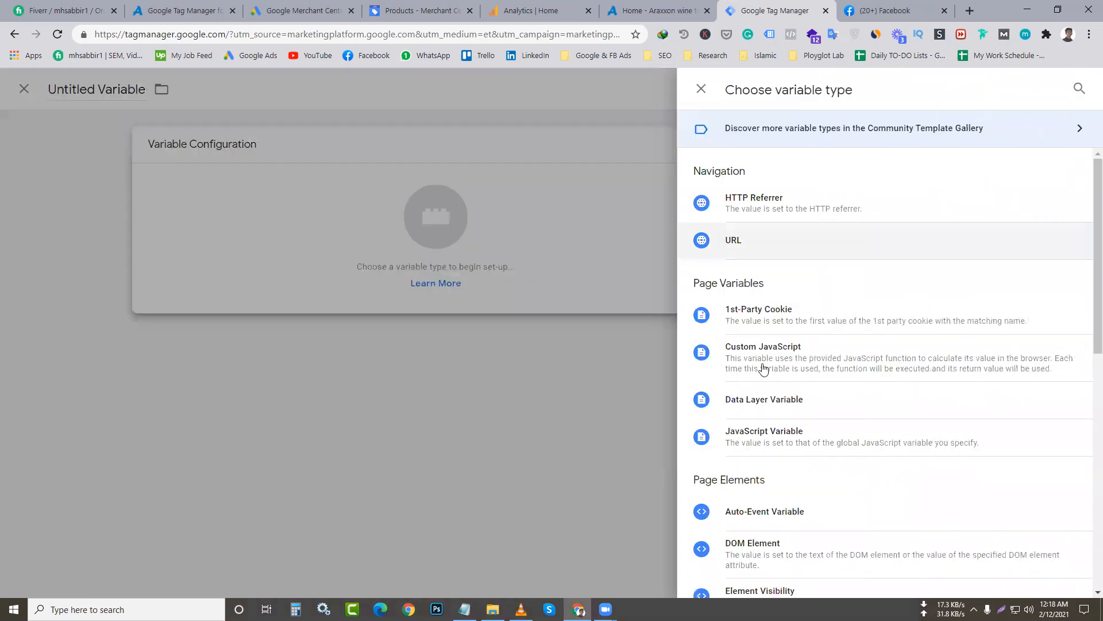
click(770, 407)
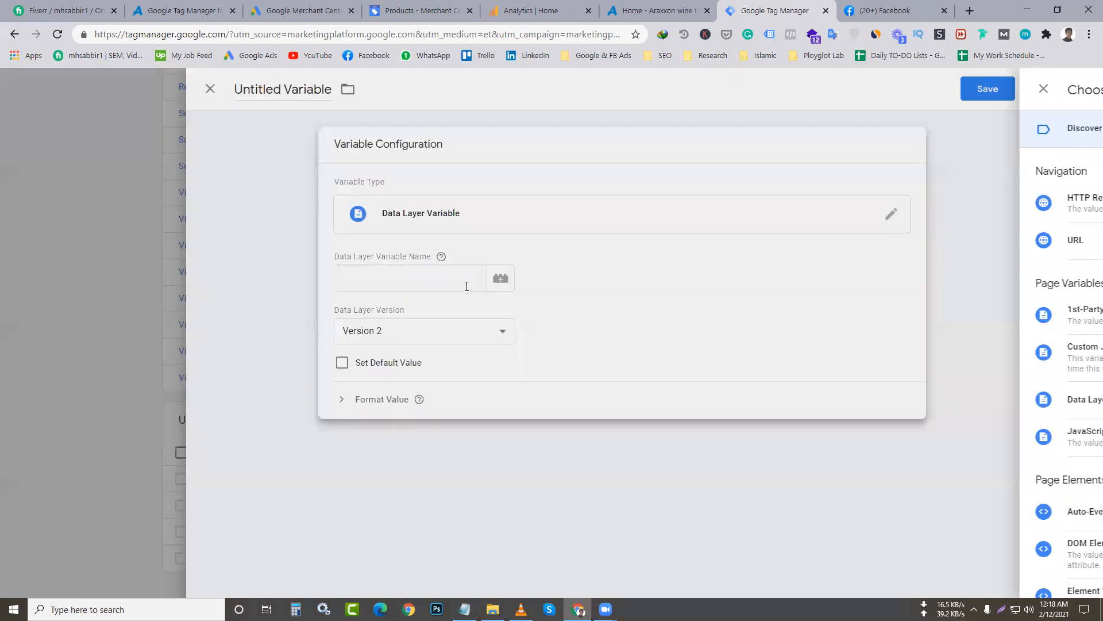
click(466, 283)
text(ecommerce.purchase.actionField.tax)
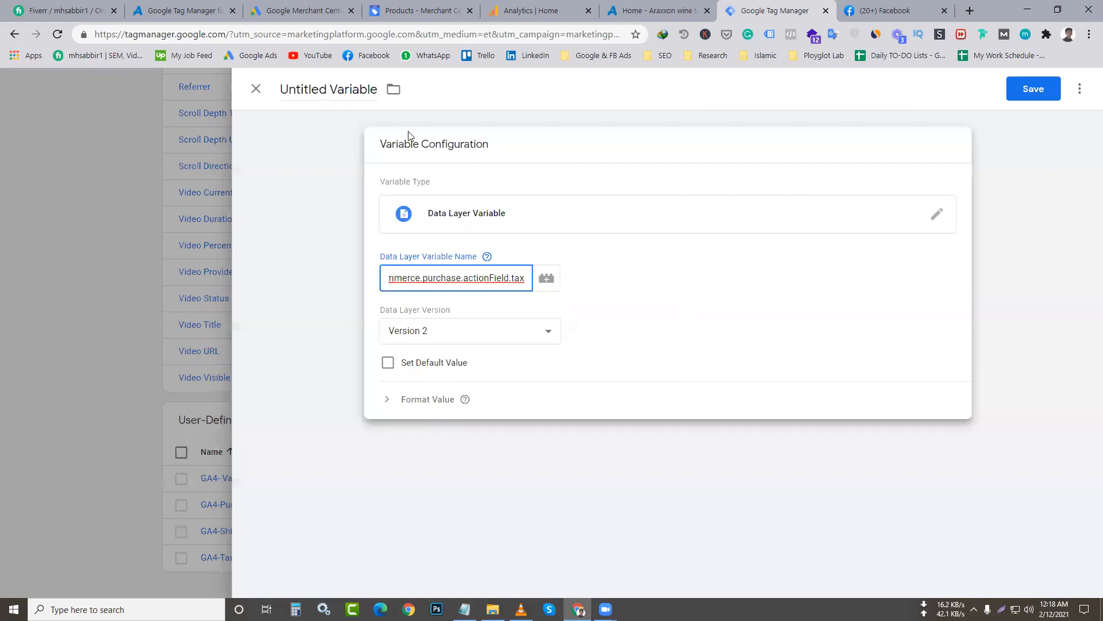
- Clear the default title of the new variable
click(322, 92)
text(A)
key(ctrl+z)
key(ctrl+a)
key(BackSpace)
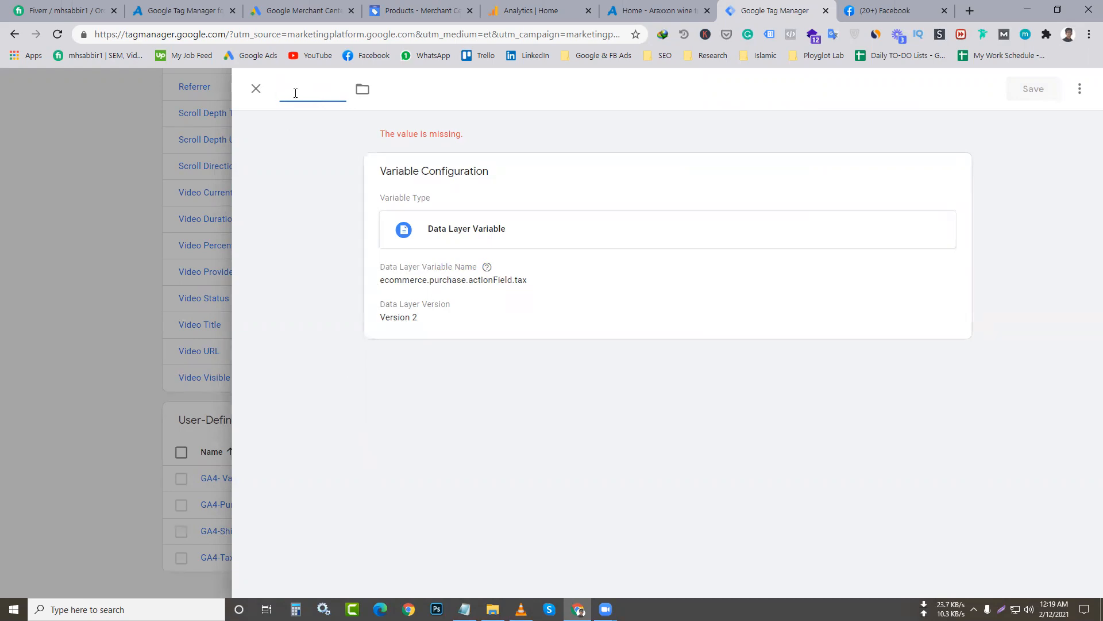
- Replace the new variable's data layer name with ecommerce.purchase.actionField.coupon, copied from the Notepad list
click(576, 281)
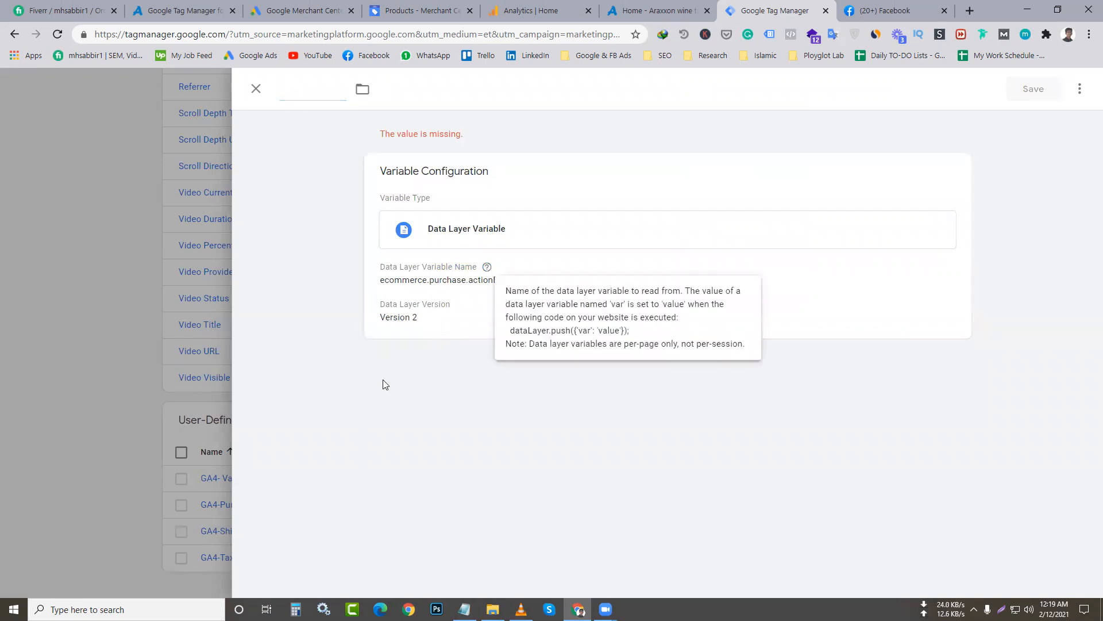
click(522, 285)
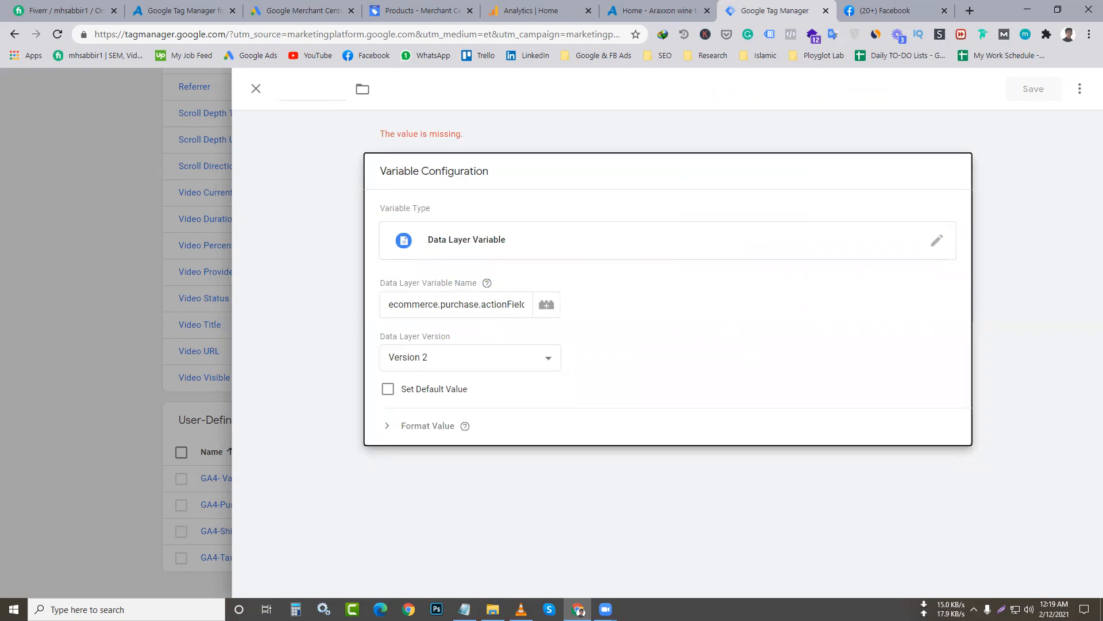
key(alt+Tab)
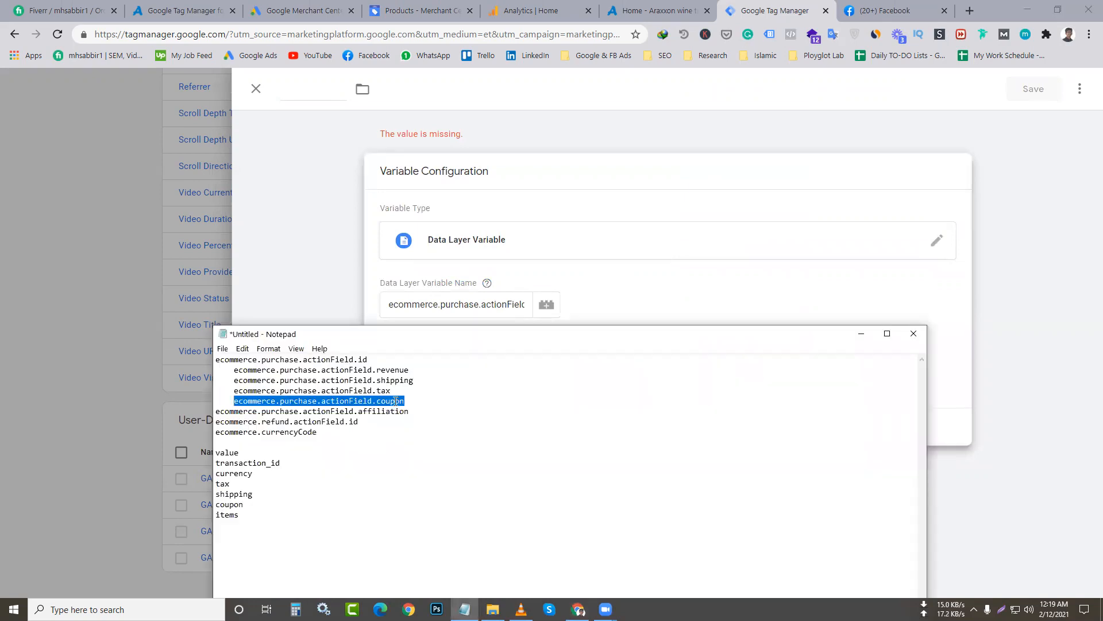
right_click(393, 400)
click(425, 442)
click(451, 304)
key(ctrl+a)
key(ctrl+v)
- Title the coupon variable GA4- Coupon and save it
mouse_move(444, 286)
click(311, 89)
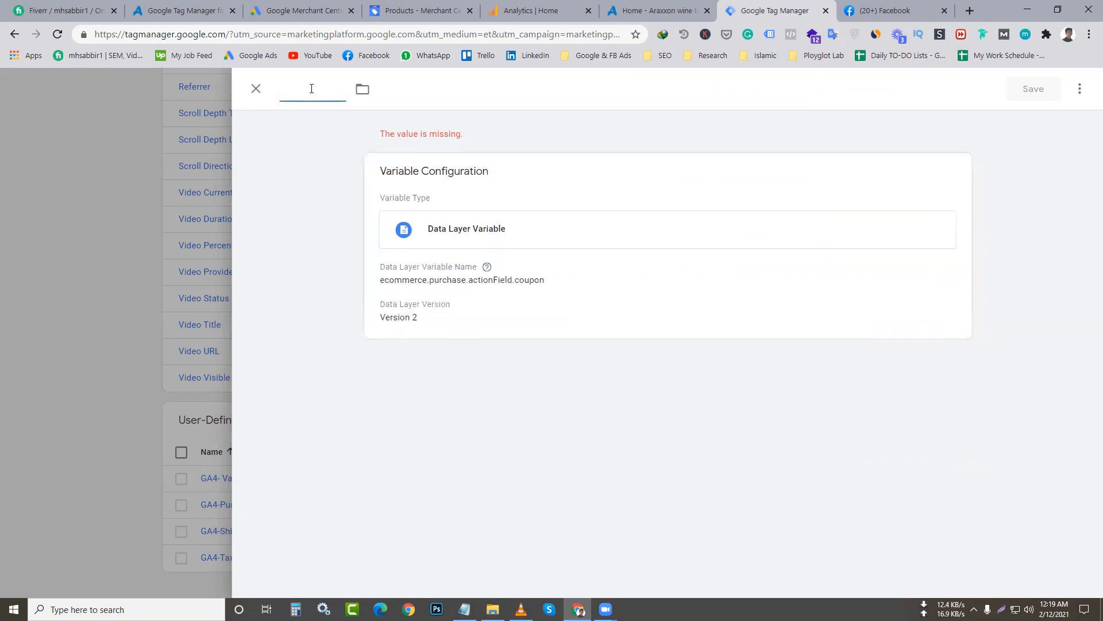
text(G)
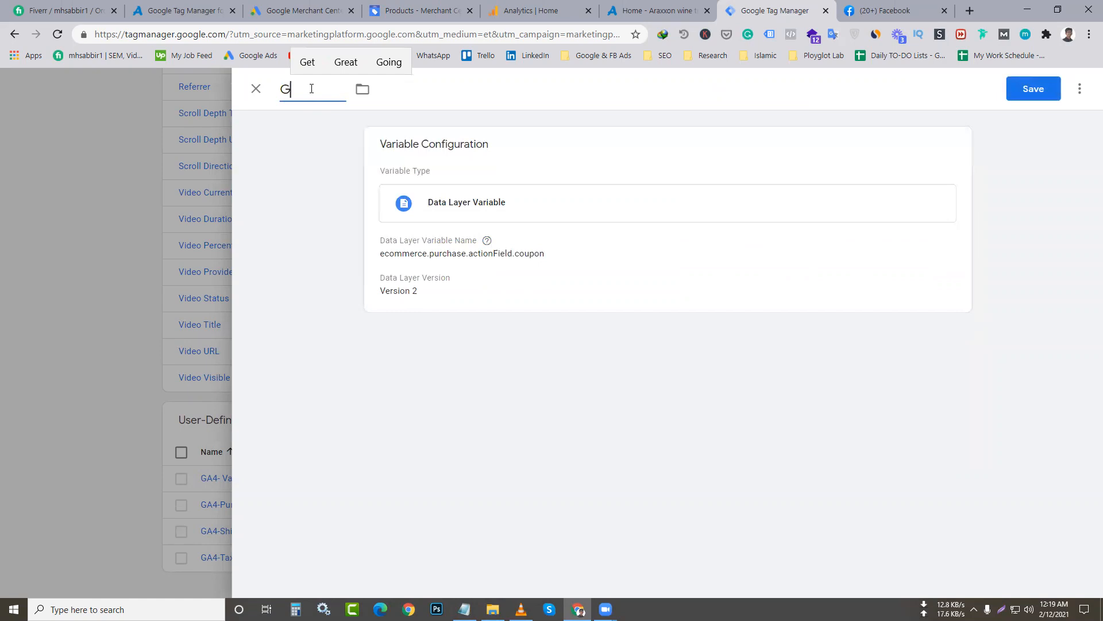
text(A4- Coupon)
click(1029, 89)
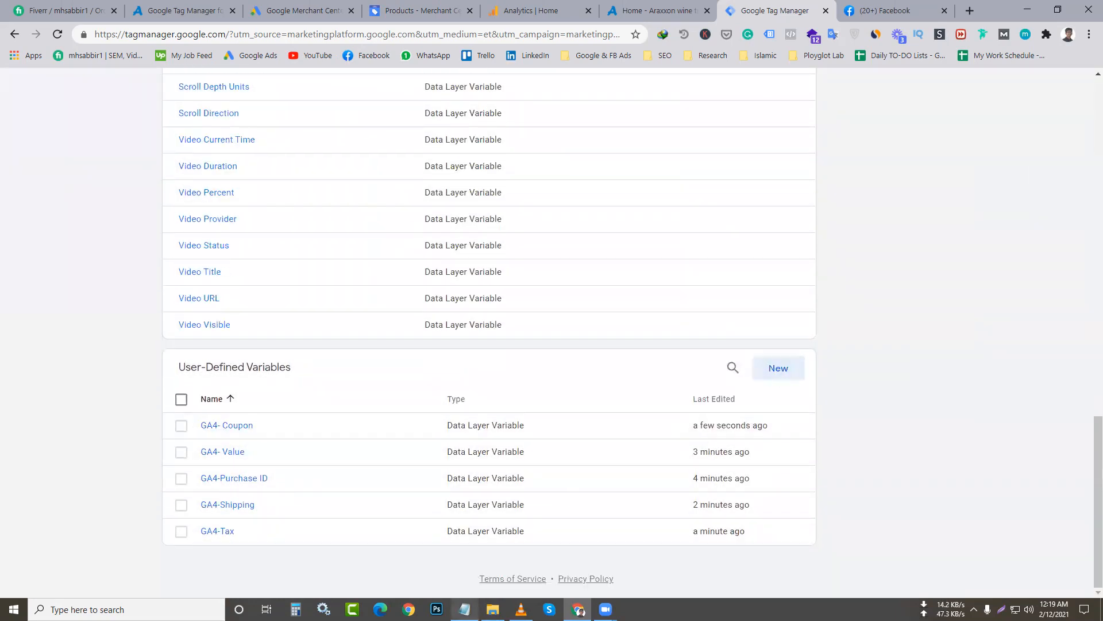
- Copy ecommerce.purchase.actionField.affiliation from the Notepad list and return to the Tag Manager variables
click(464, 609)
drag(425, 414, 212, 409)
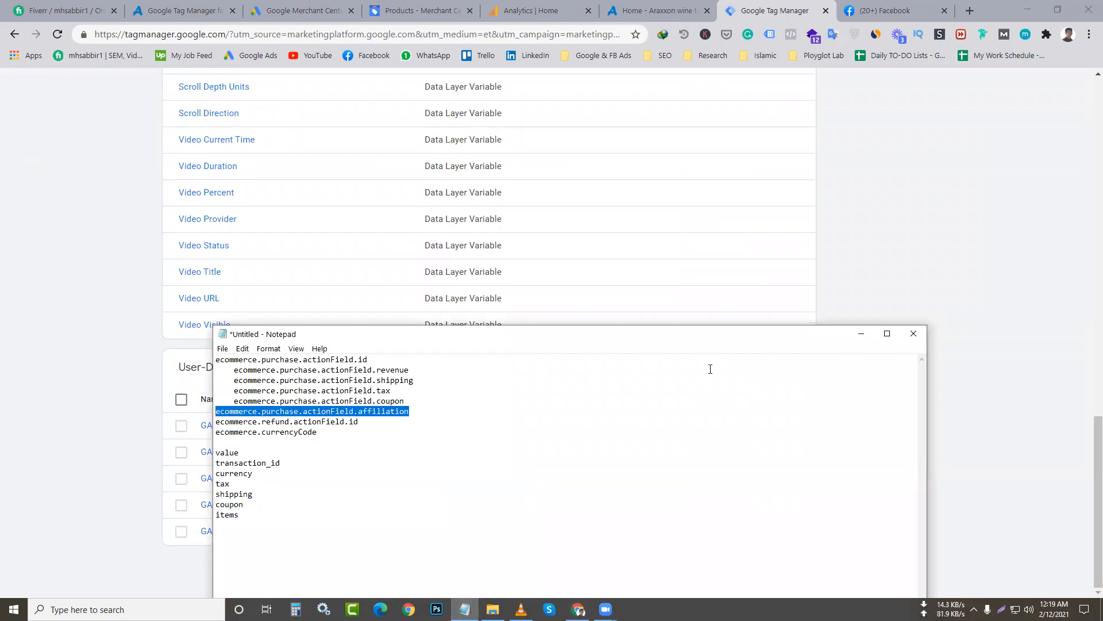
click(861, 334)
- Create a user-defined Data Layer Variable with the data layer name ecommerce.purchase.actionField.affiliation
click(777, 371)
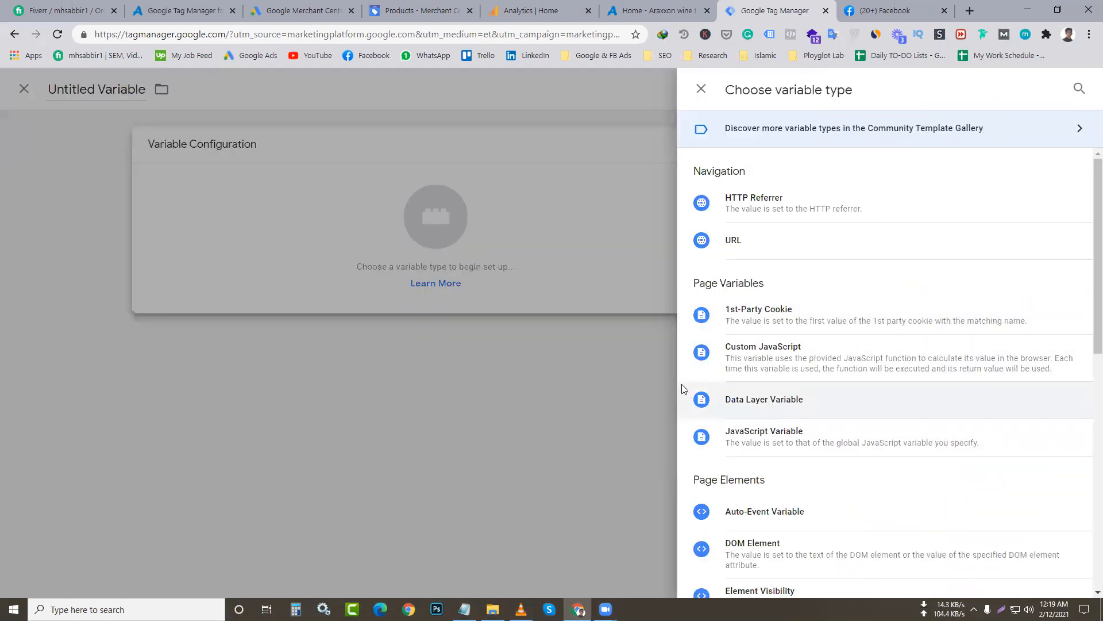
click(684, 389)
click(446, 281)
key(ctrl+v)
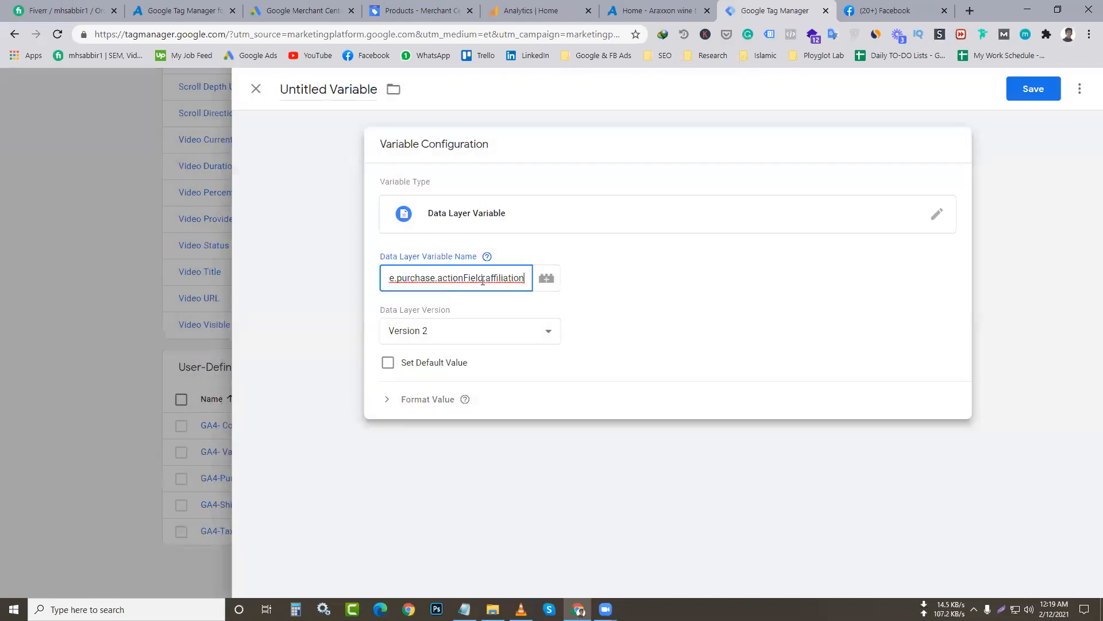
- Title the affiliation variable GA4- Affiliation and save it
click(367, 90)
text(A)
key(ctrl+a)
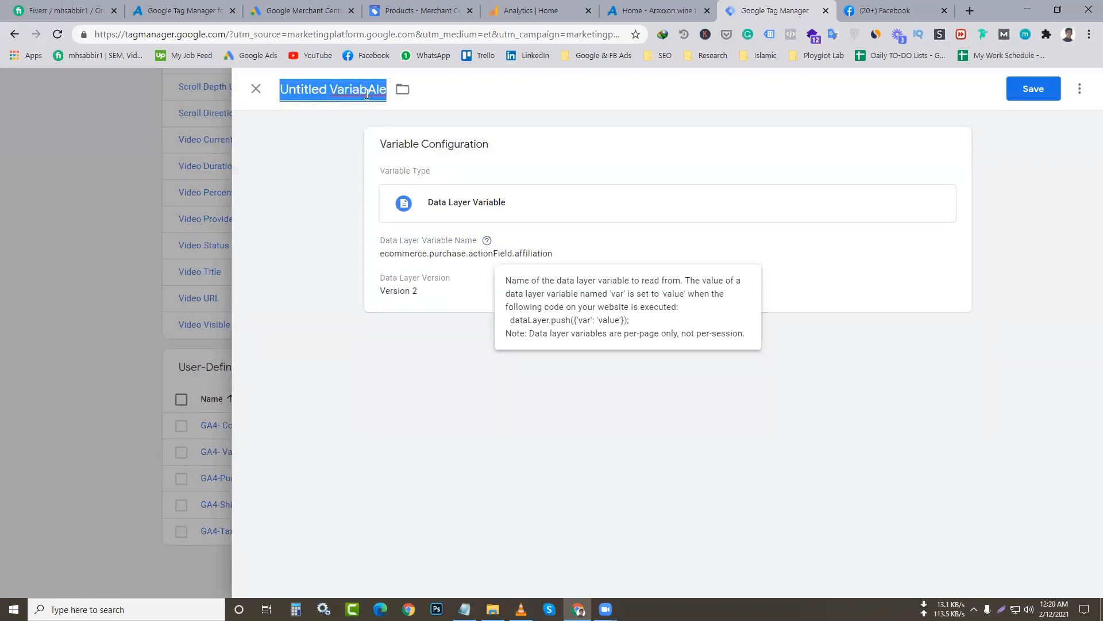
text(Affi)
key(BackSpace)
key(BackSpace)
key(BackSpace)
key(BackSpace)
text(GA$)
key(BackSpace)
text(4- Affili)
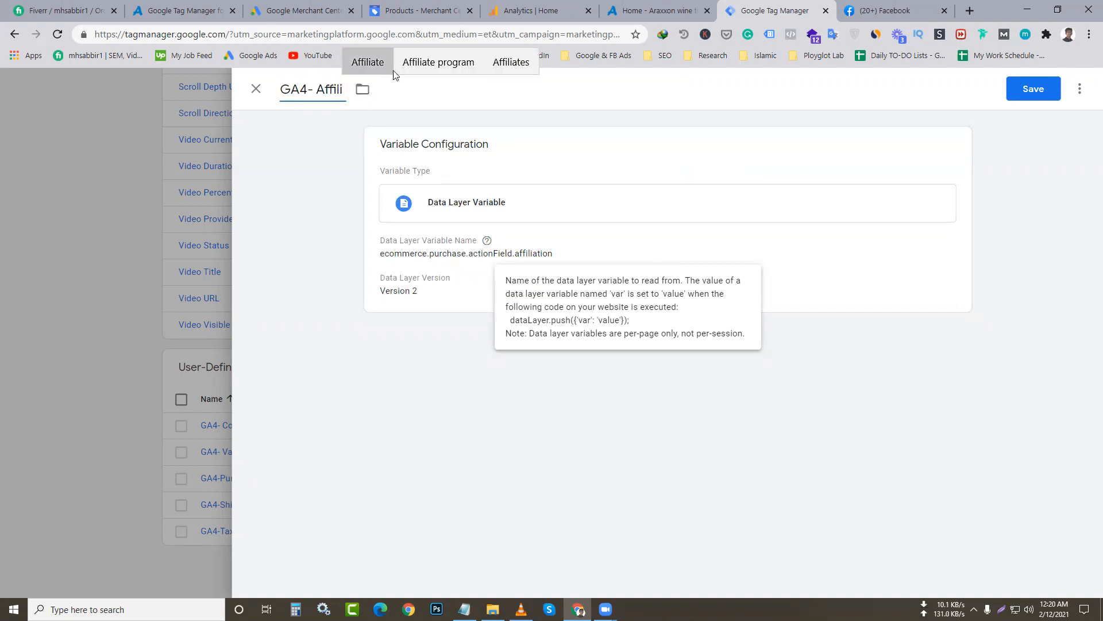
click(368, 62)
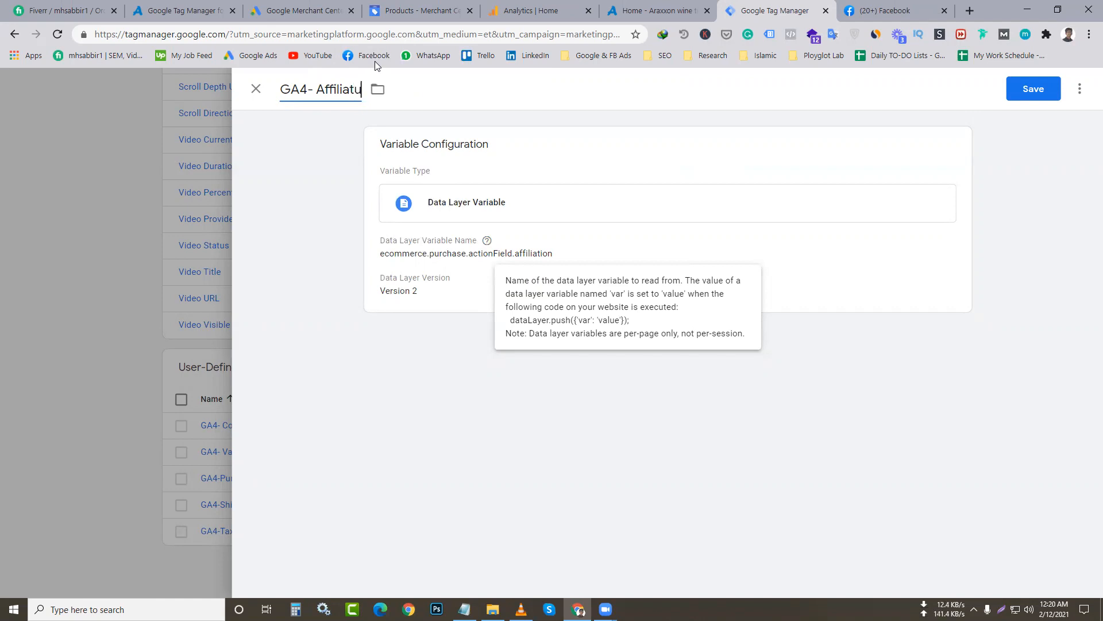
text(on)
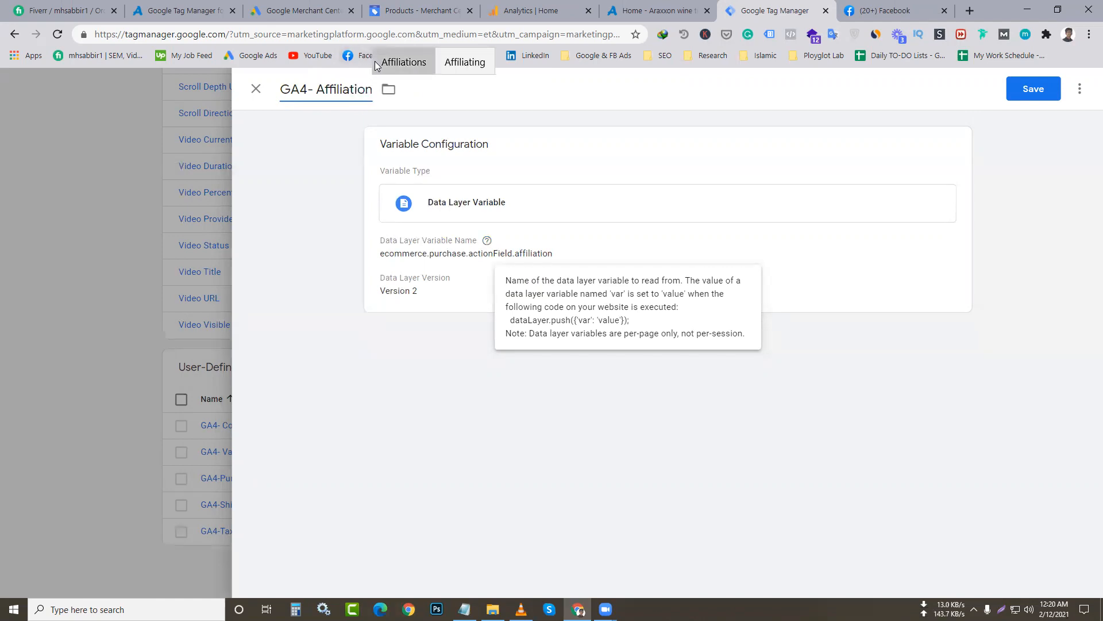
click(1033, 99)
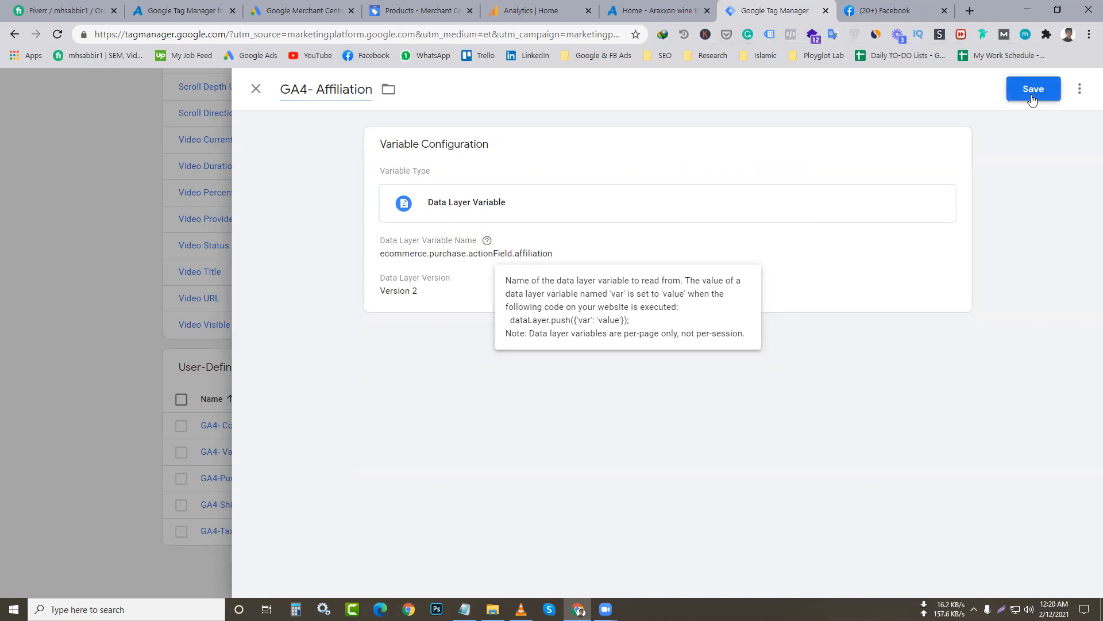
click(1032, 97)
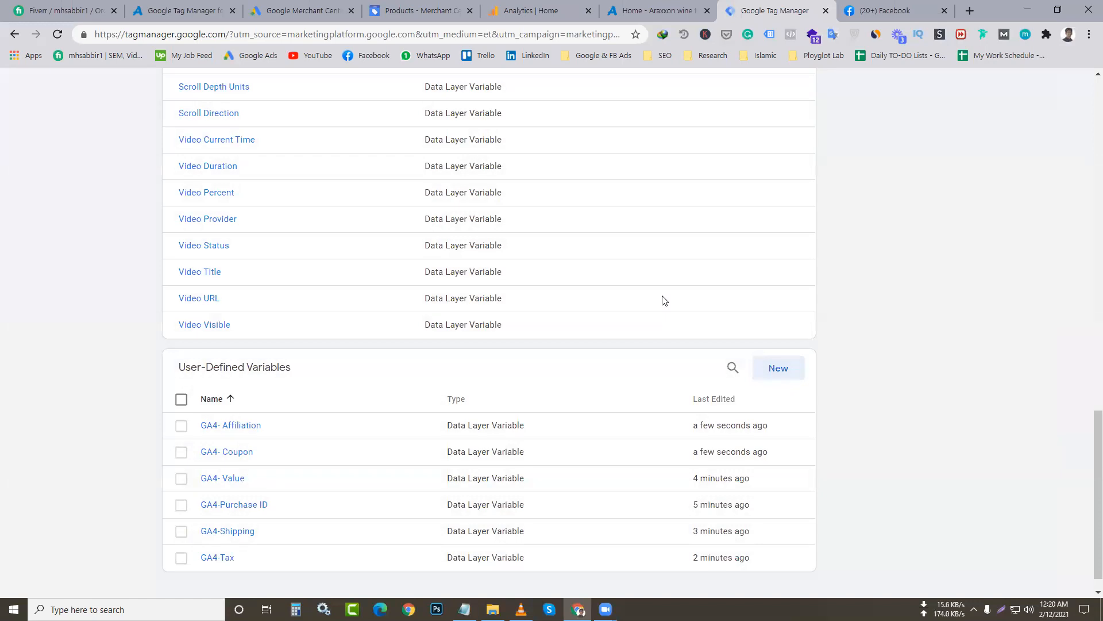
- Copy ecommerce.refund.actionField.id from the Notepad list and return to Tag Manager to start a new variable
drag(1096, 465, 1095, 525)
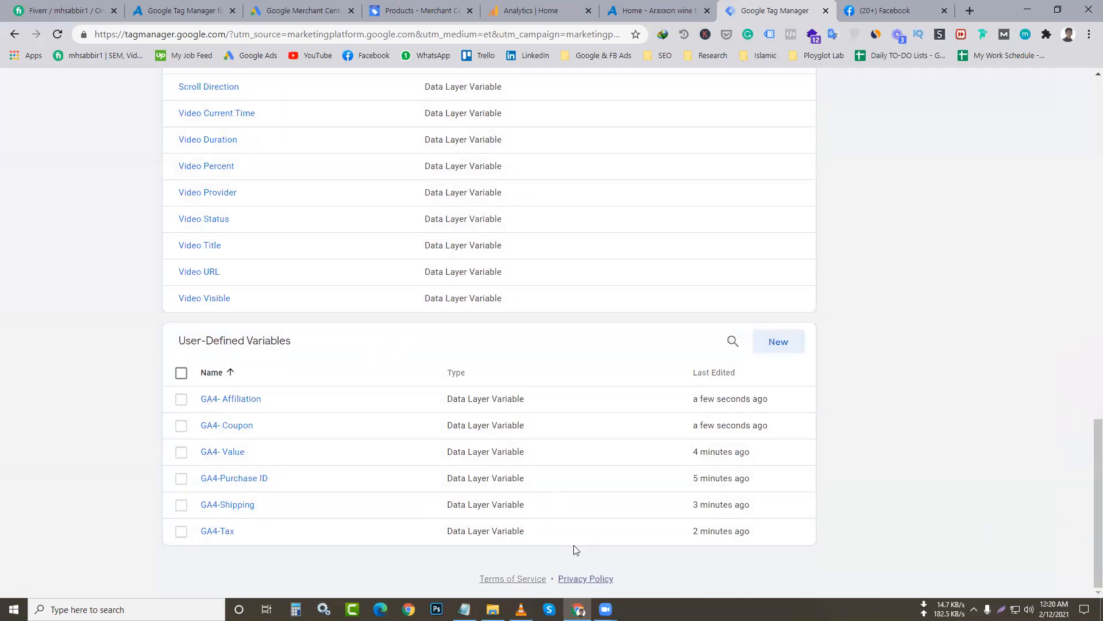
key(alt+Tab)
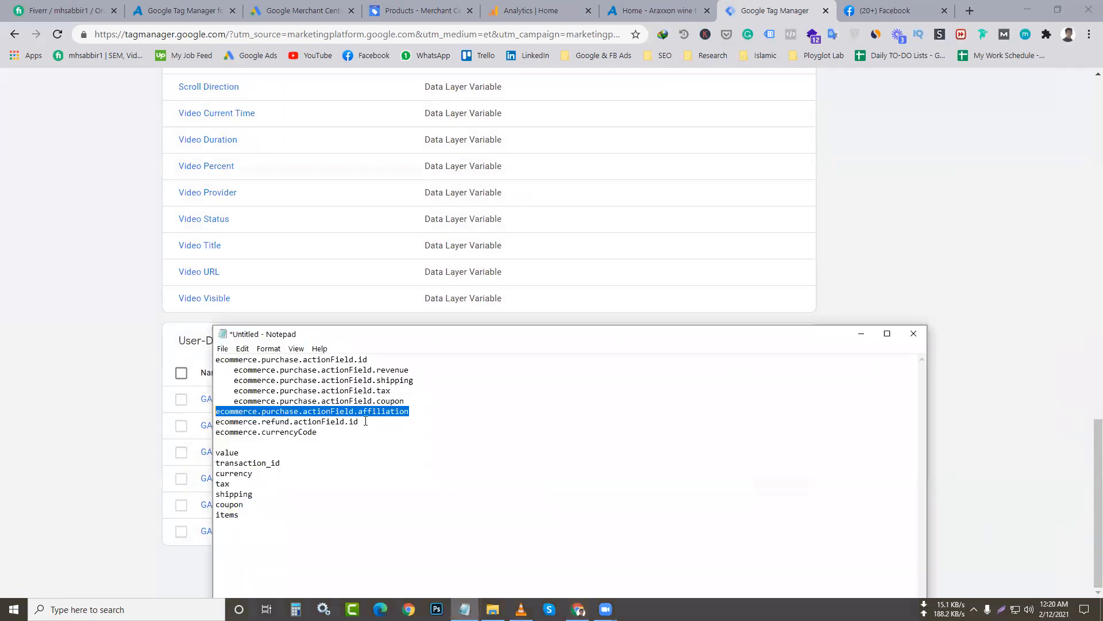
drag(366, 421, 212, 422)
key(ctrl+c)
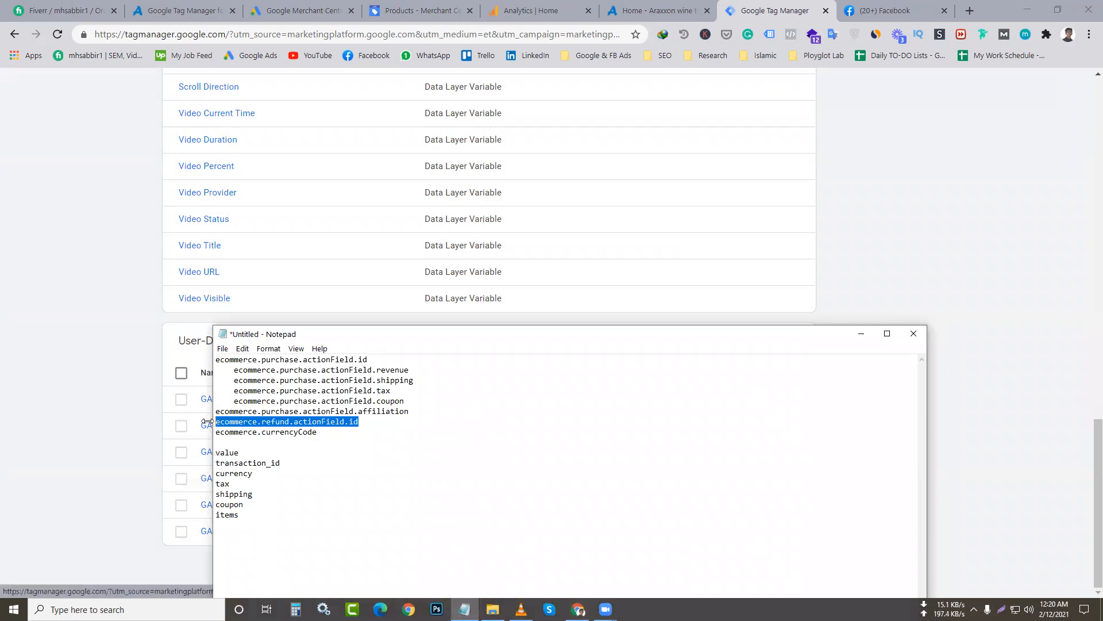
click(860, 334)
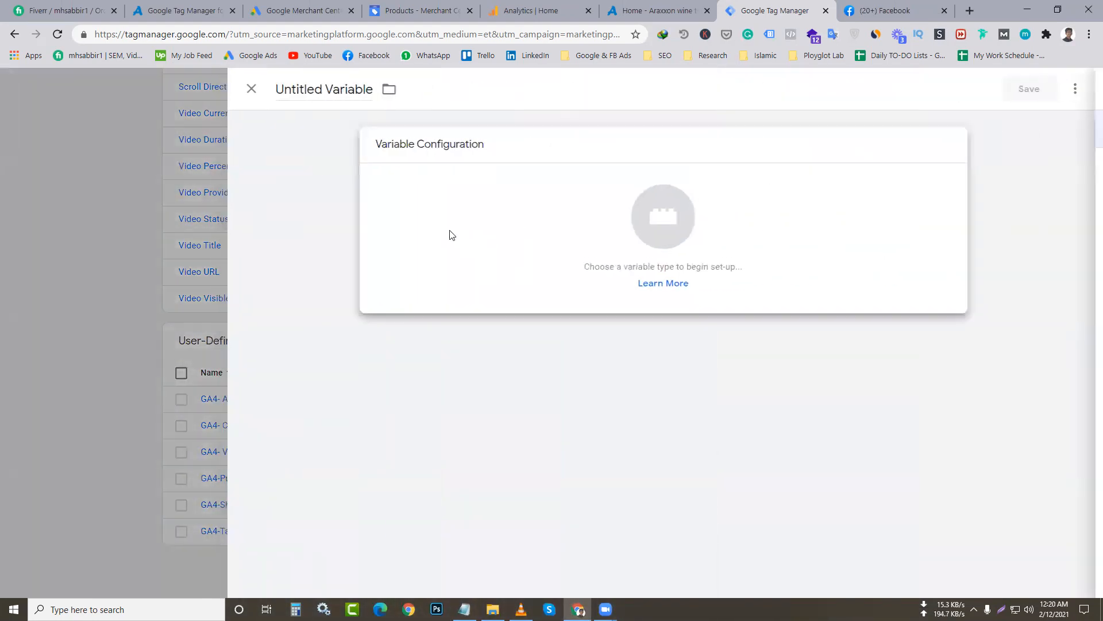
- Configure the new variable as a Data Layer Variable with the data layer name ecommerce.refund.actionField.id
click(454, 236)
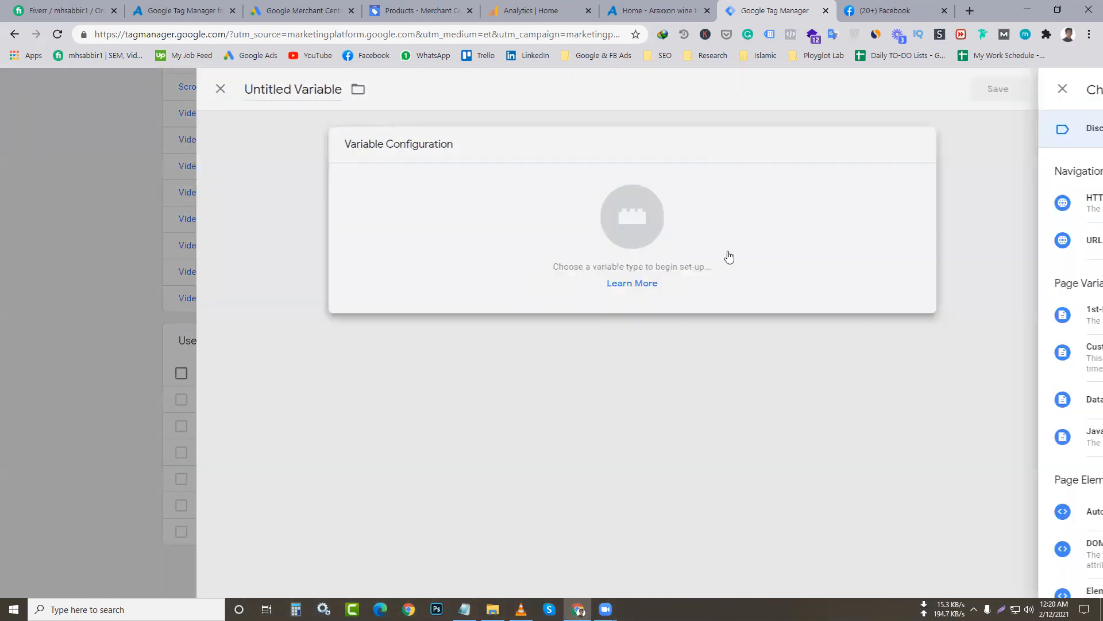
click(783, 402)
click(462, 280)
key(ctrl+v)
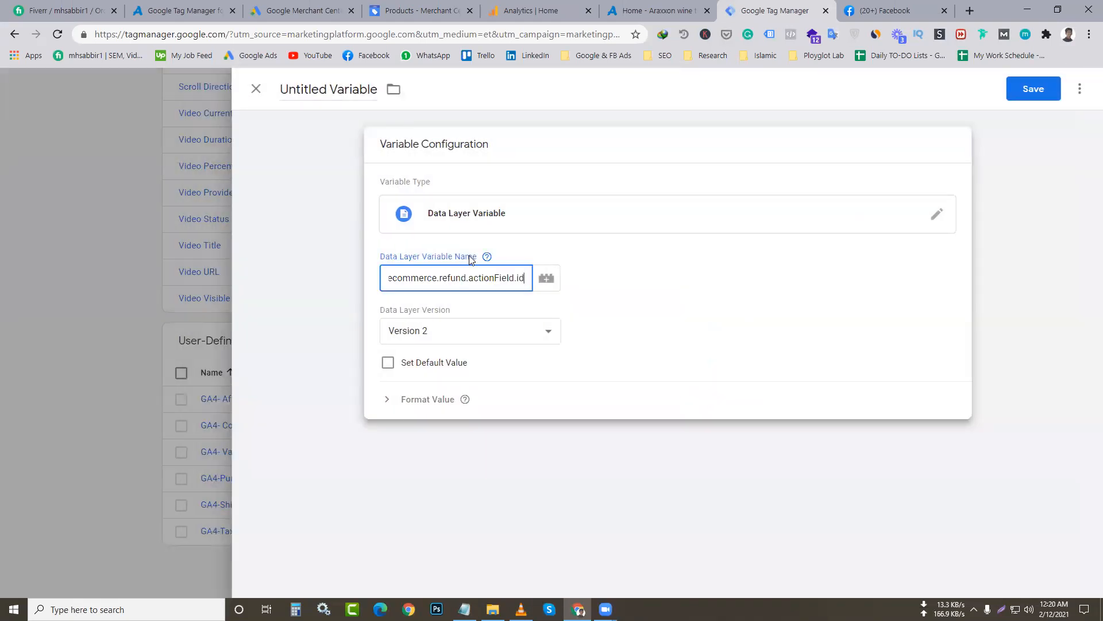
- Title the refund variable GA4-Refund and save it
click(352, 91)
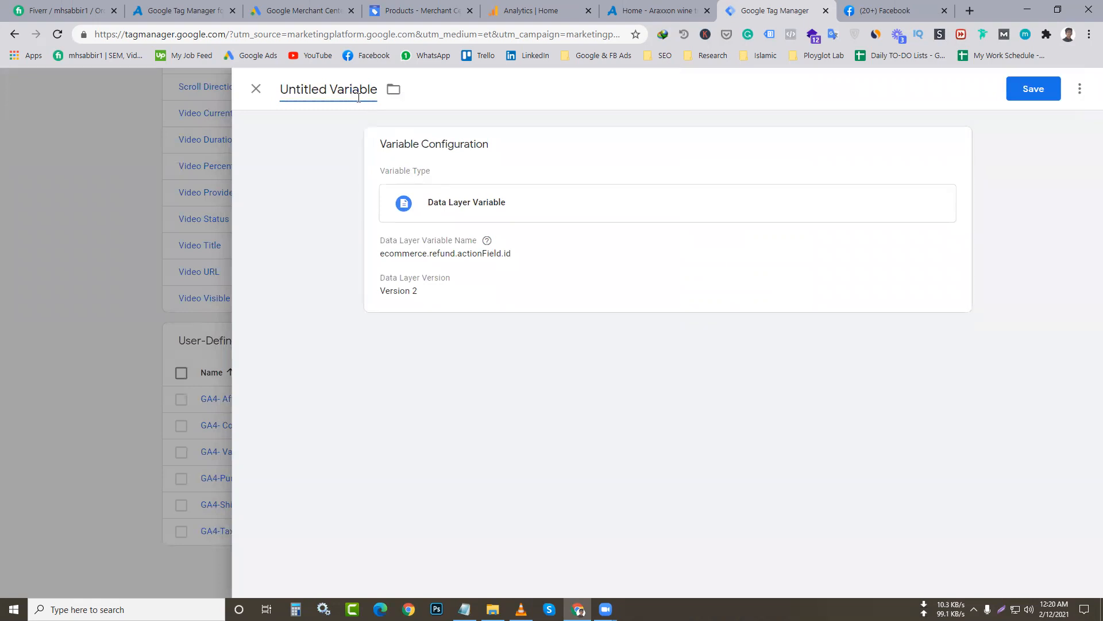
text(AA)
key(ctrl+a)
key(BackSpace)
text(GA)
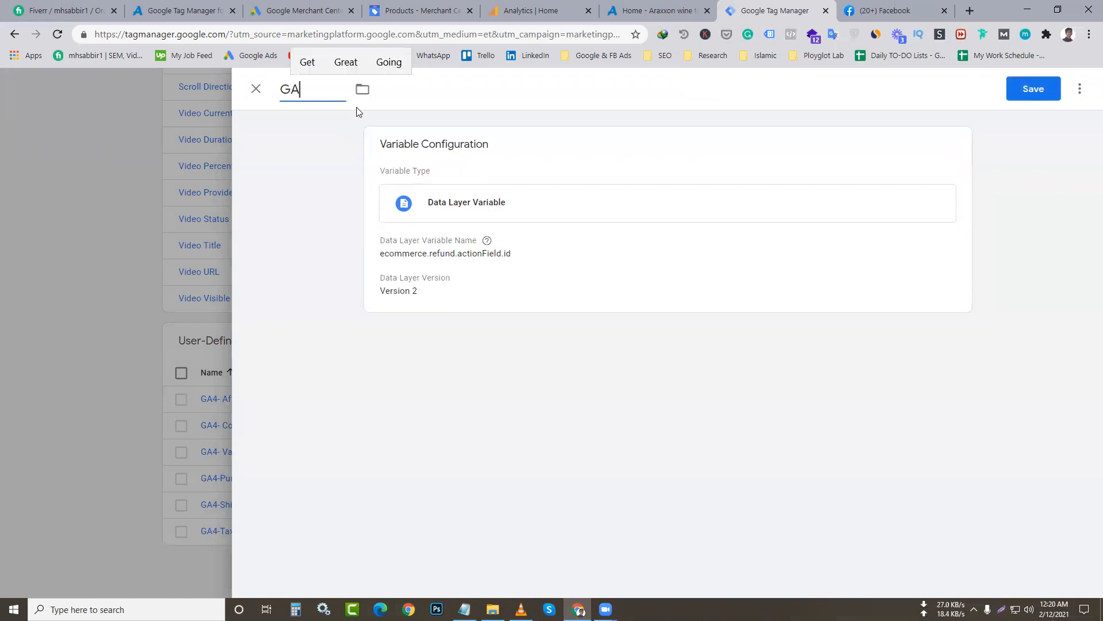
text(4-Refund)
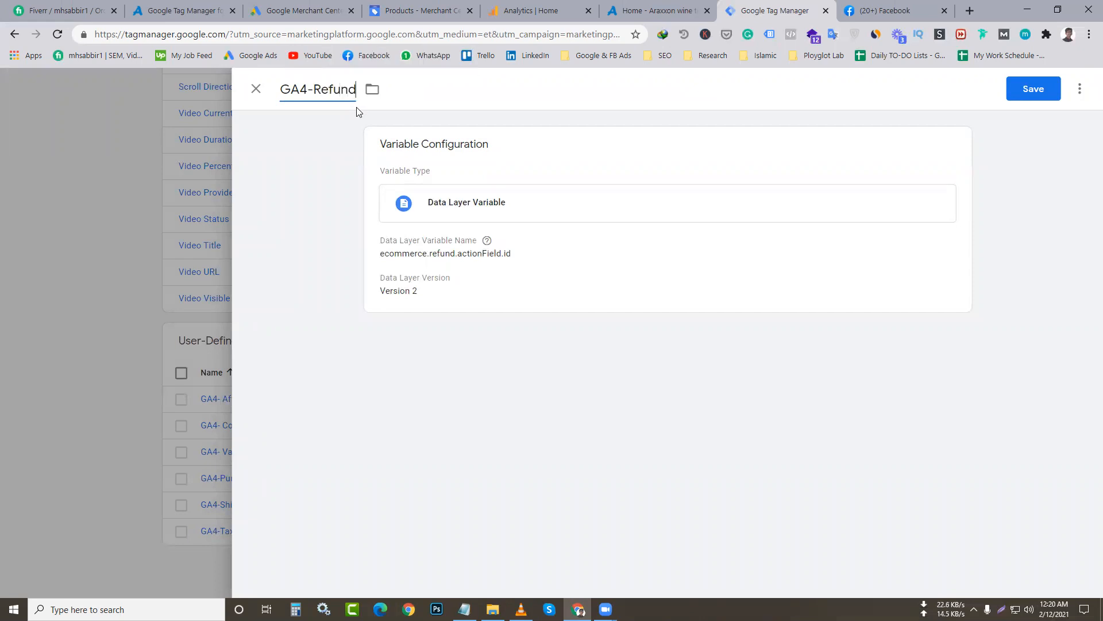
click(1032, 91)
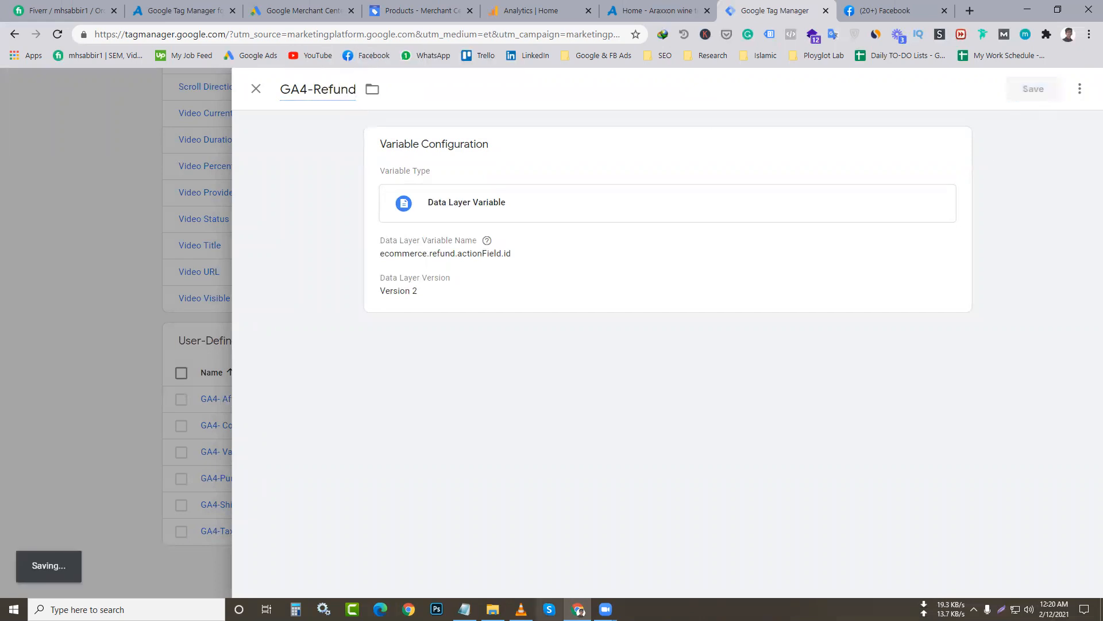
- Copy ecommerce.currencyCode from the Notepad list and return to the Tag Manager variables
key(alt+Tab)
drag(318, 431, 210, 429)
key(ctrl+c)
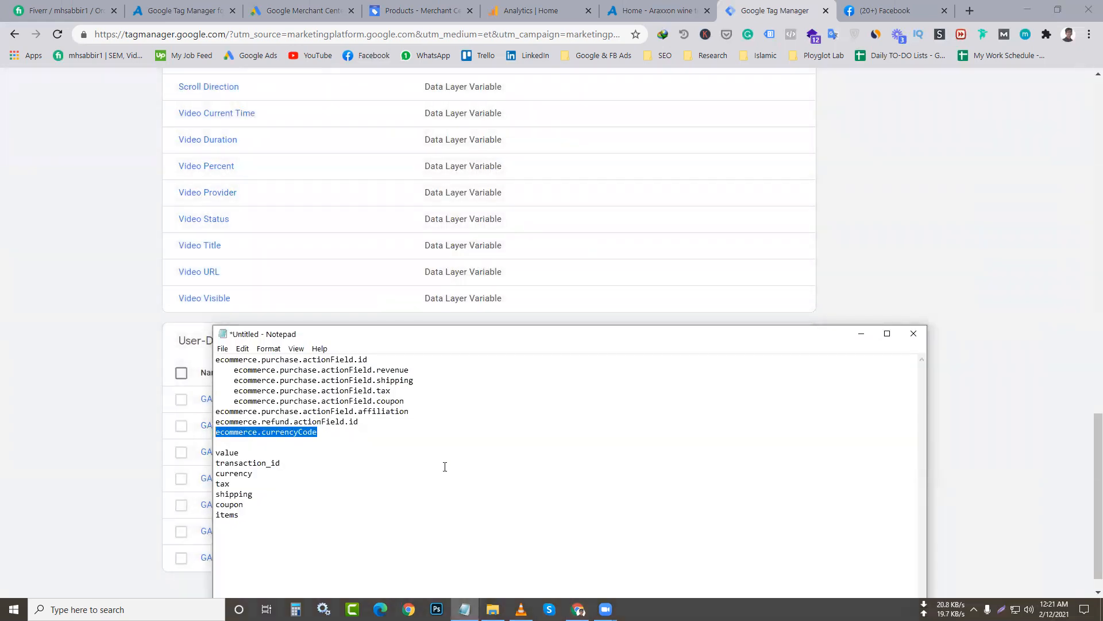
click(445, 467)
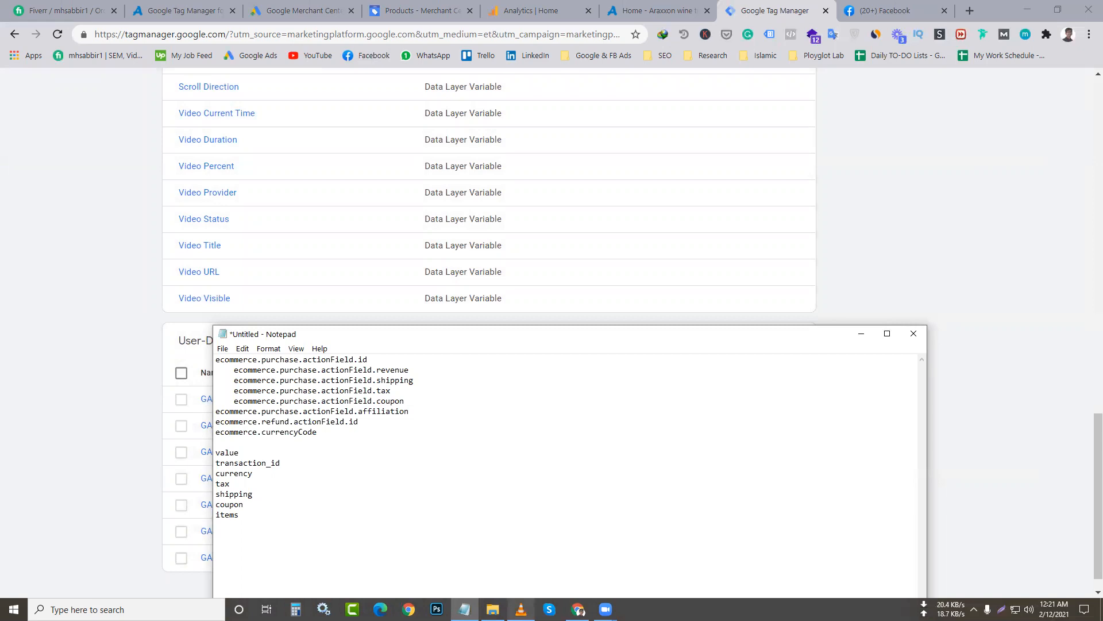
click(671, 8)
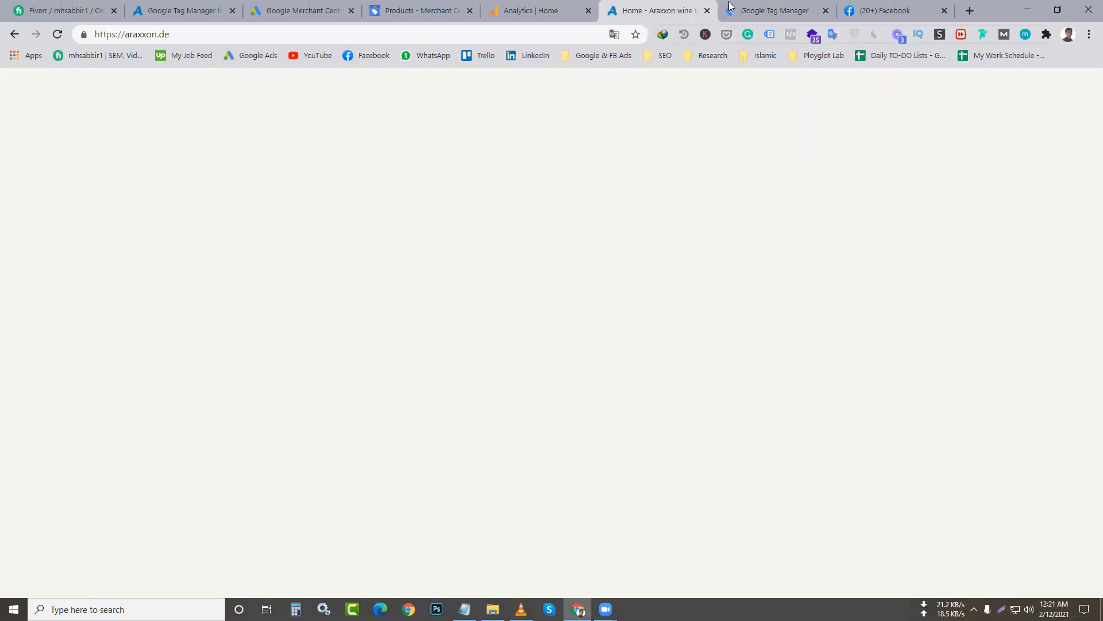
click(733, 10)
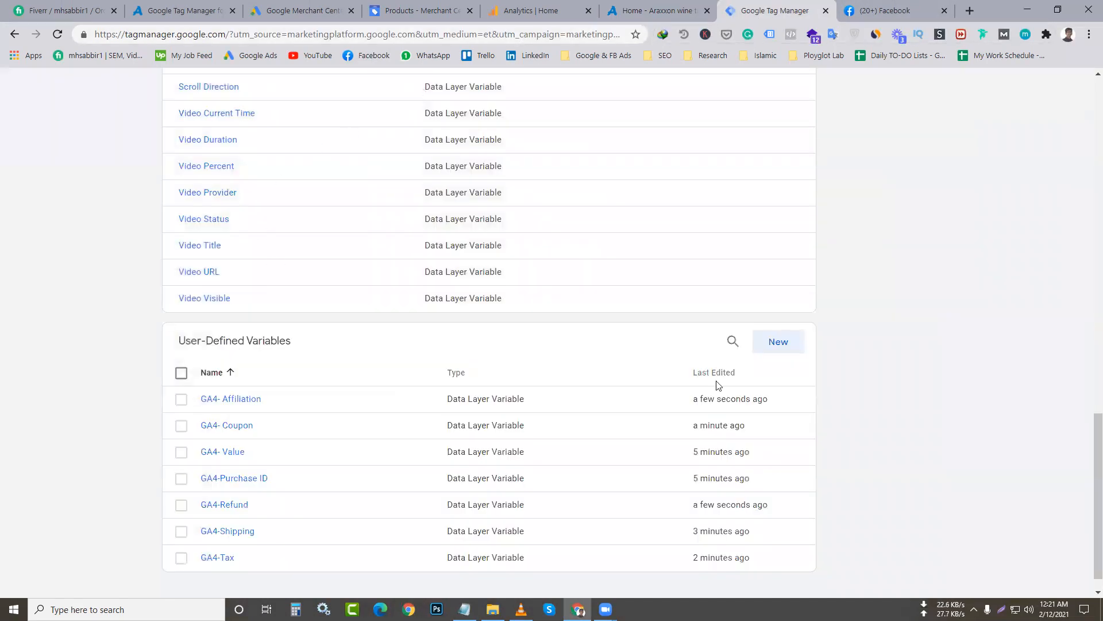
- Create a new Data Layer Variable with the data layer variable name ecommerce.currencyCode
click(764, 350)
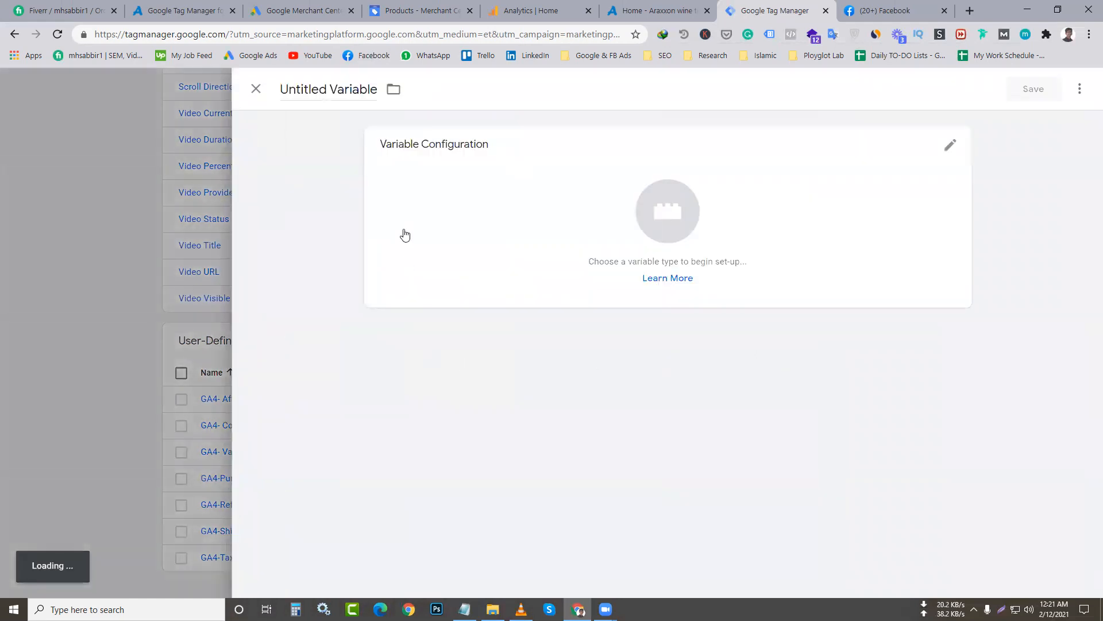
click(431, 204)
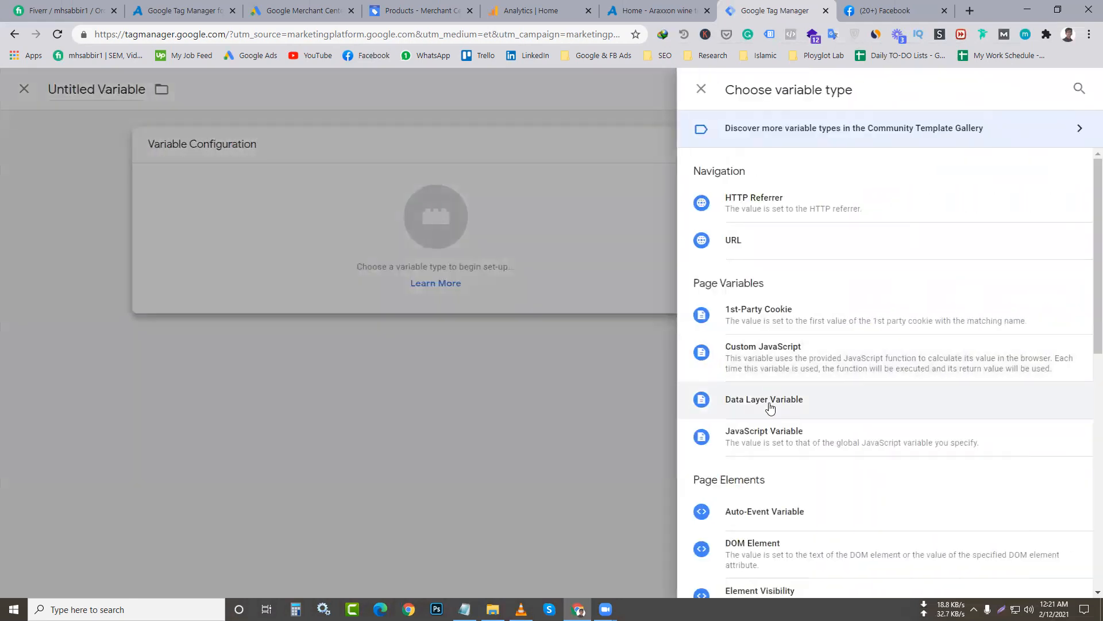
click(770, 405)
click(476, 277)
key(ctrl+v)
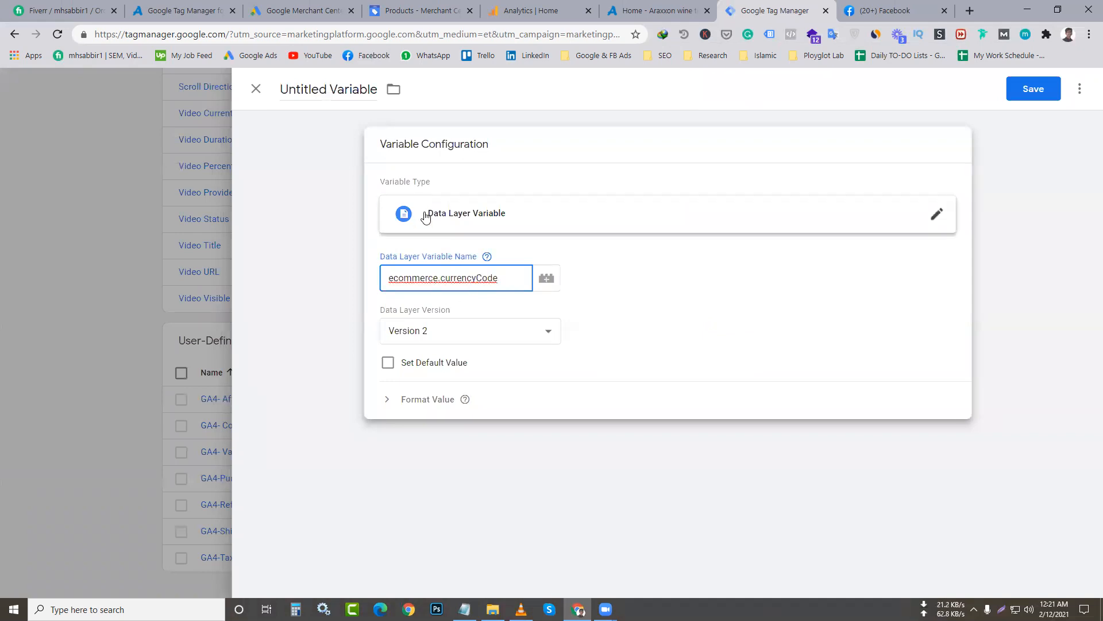
- Replace the untitled variable's title with GA4- currency
click(344, 90)
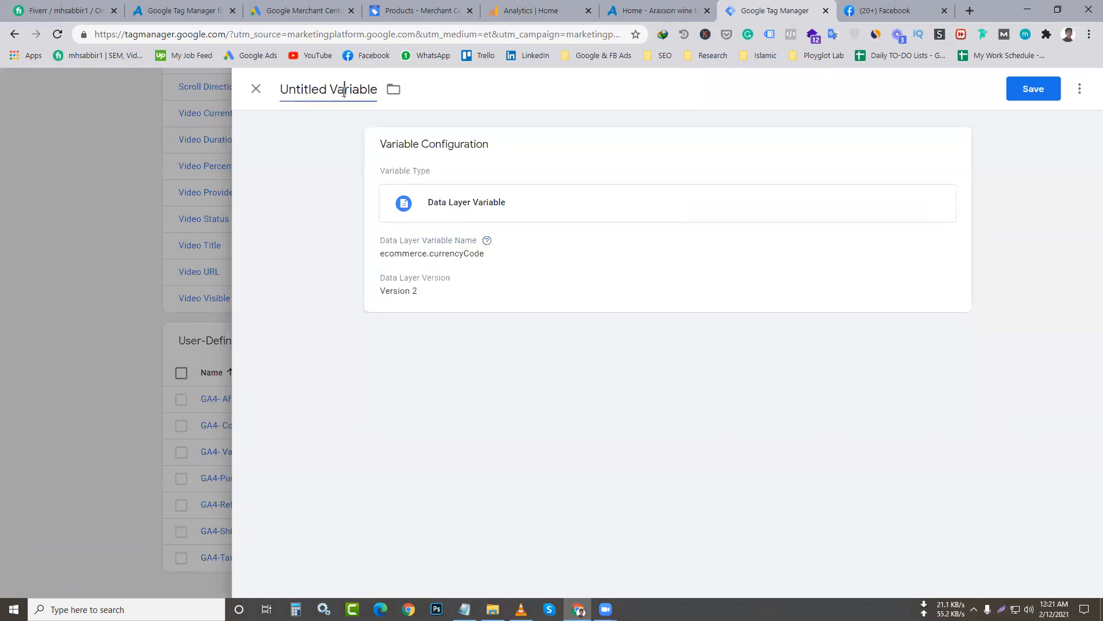
text(A)
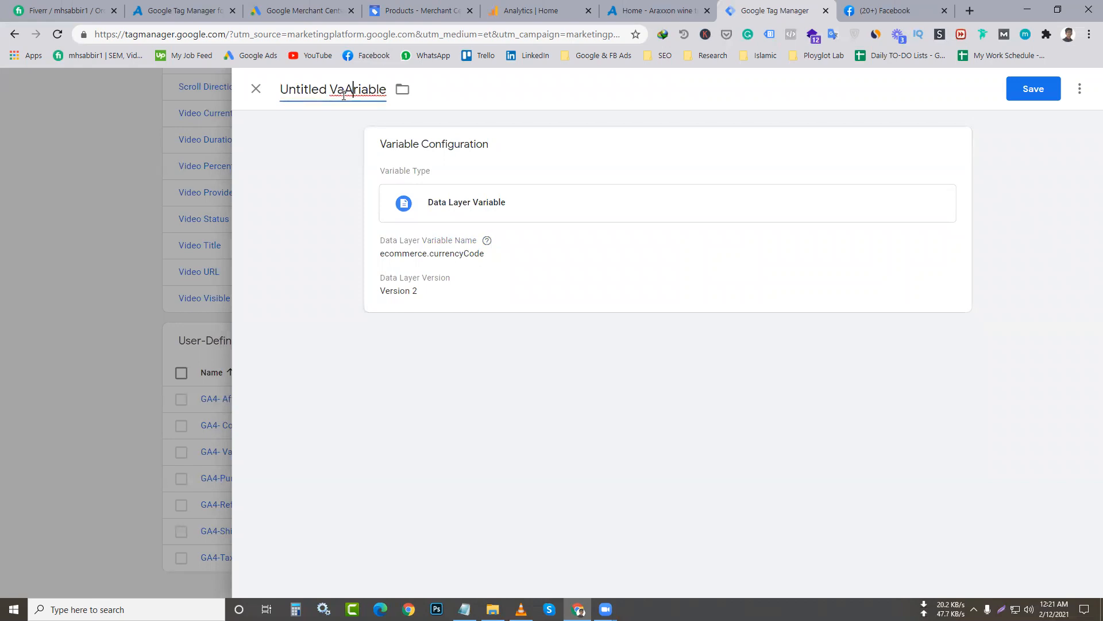
text(A)
key(ctrl+a)
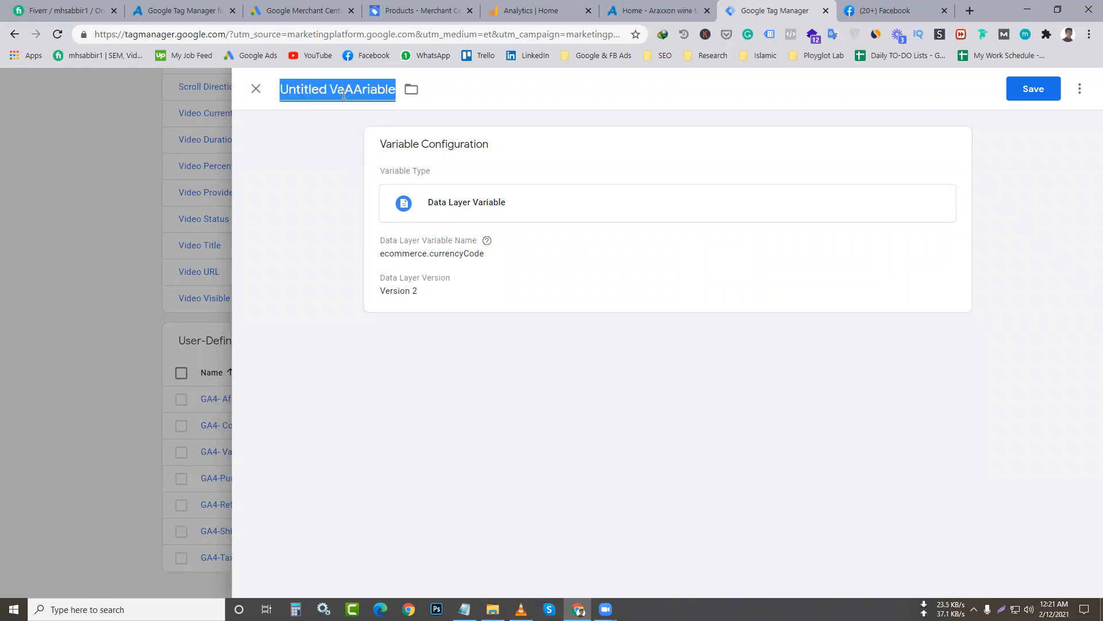
key(BackSpace)
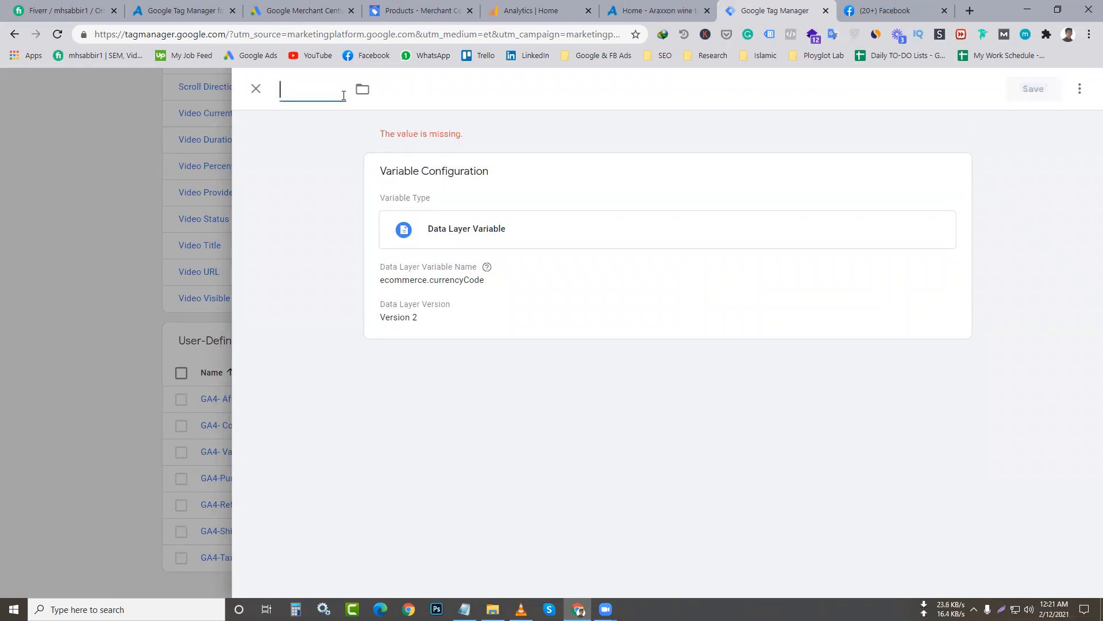
text(GA4- c)
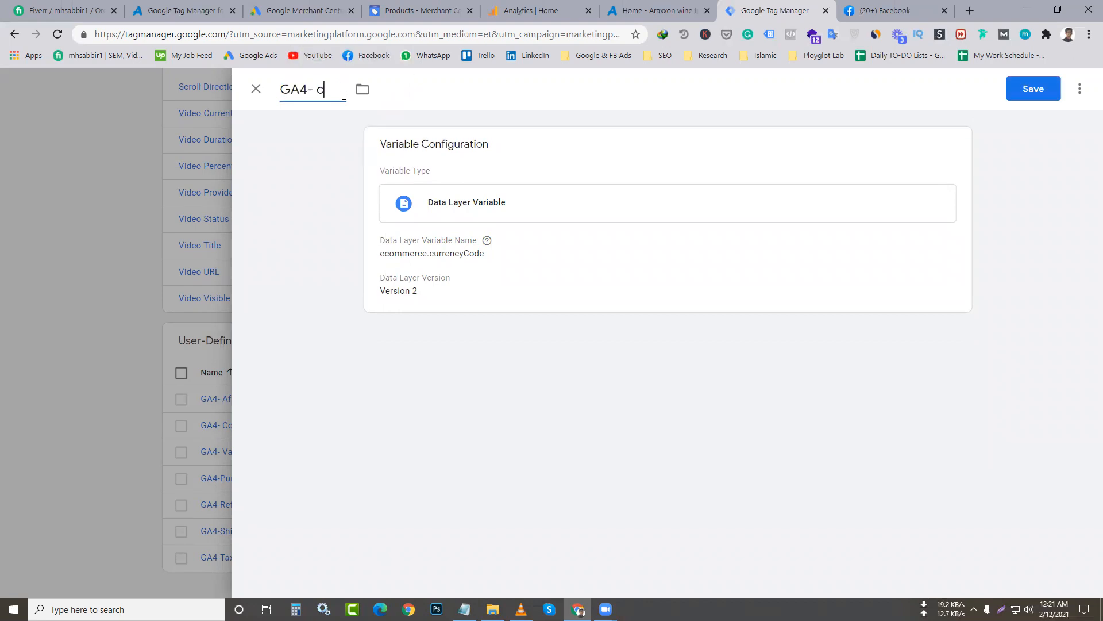
text(urrency)
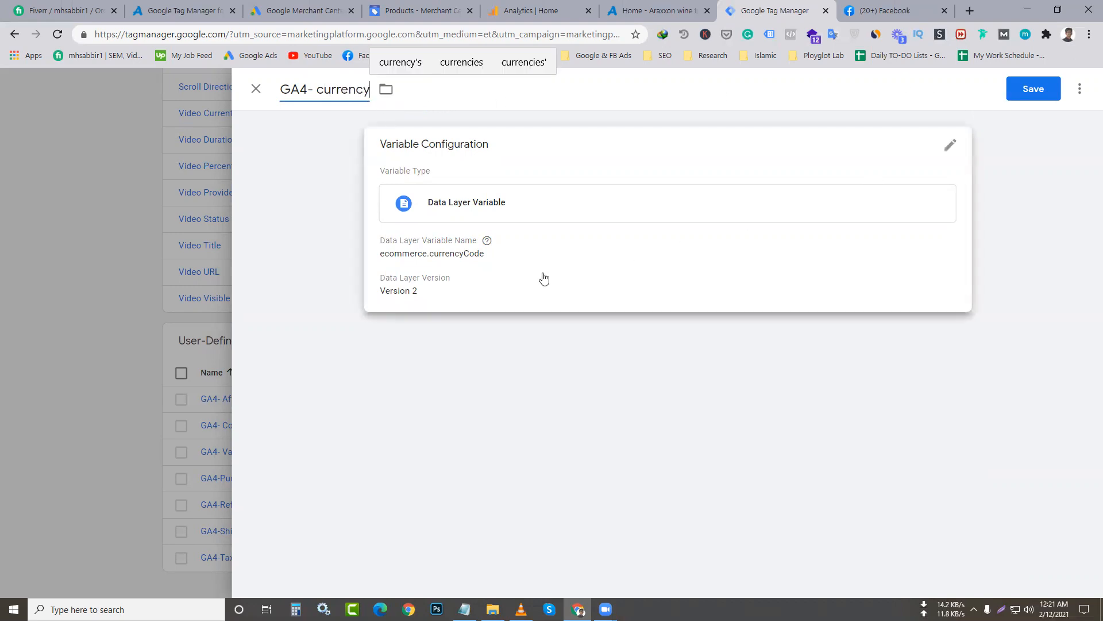
- Edit the GA4- currency variable's configuration and enable a default value for it
click(454, 284)
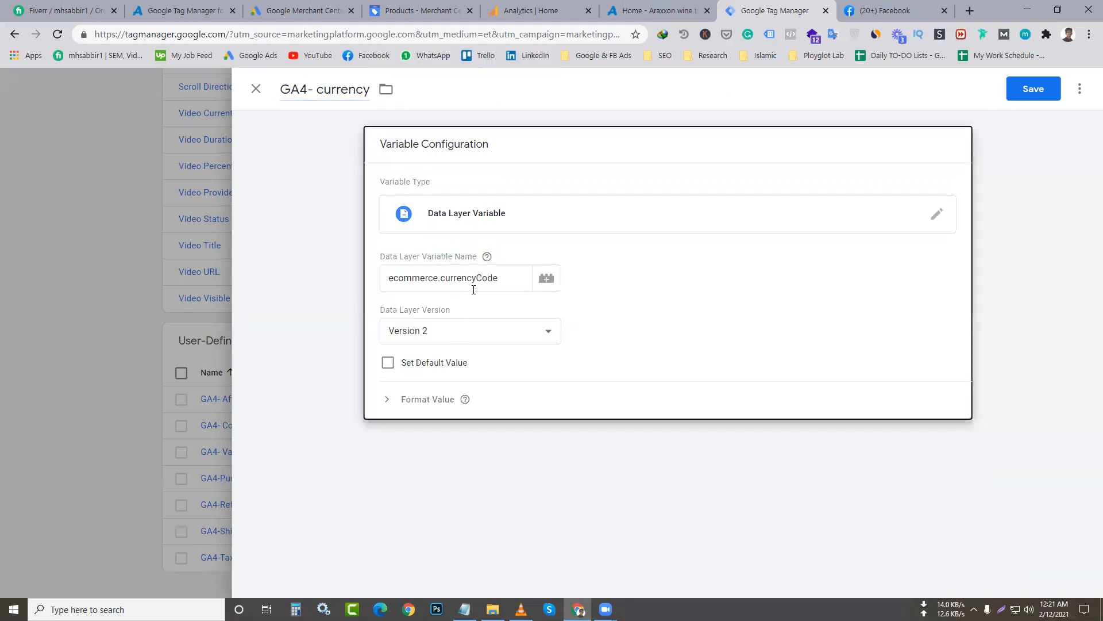
click(389, 364)
click(449, 403)
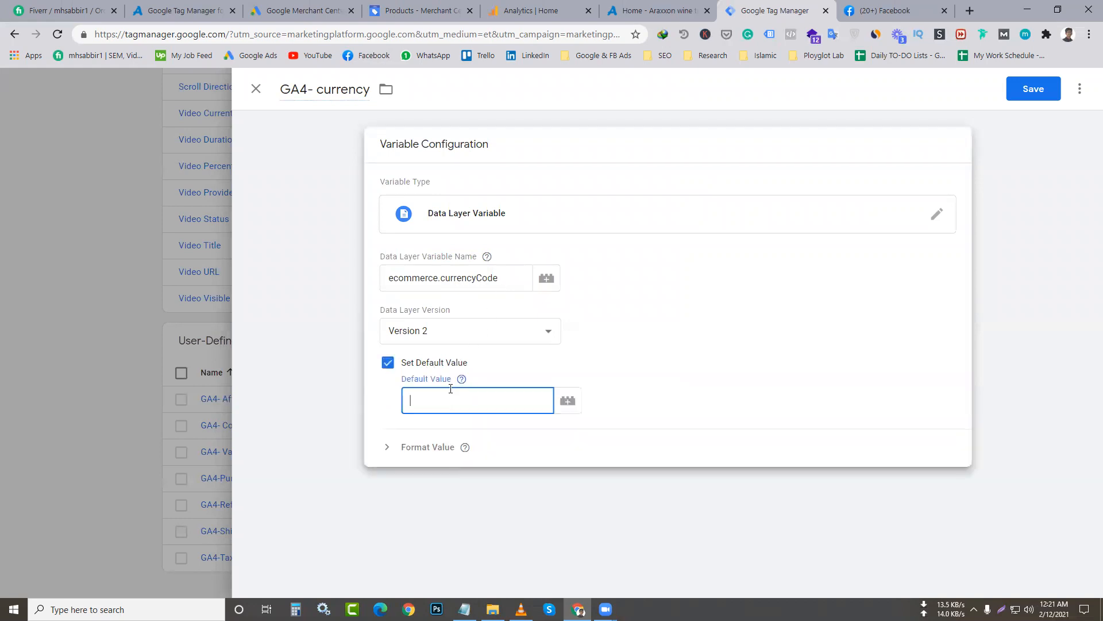
- Check the currency of the product prices on the Araxxon shop site and return to Tag Manager
click(638, 5)
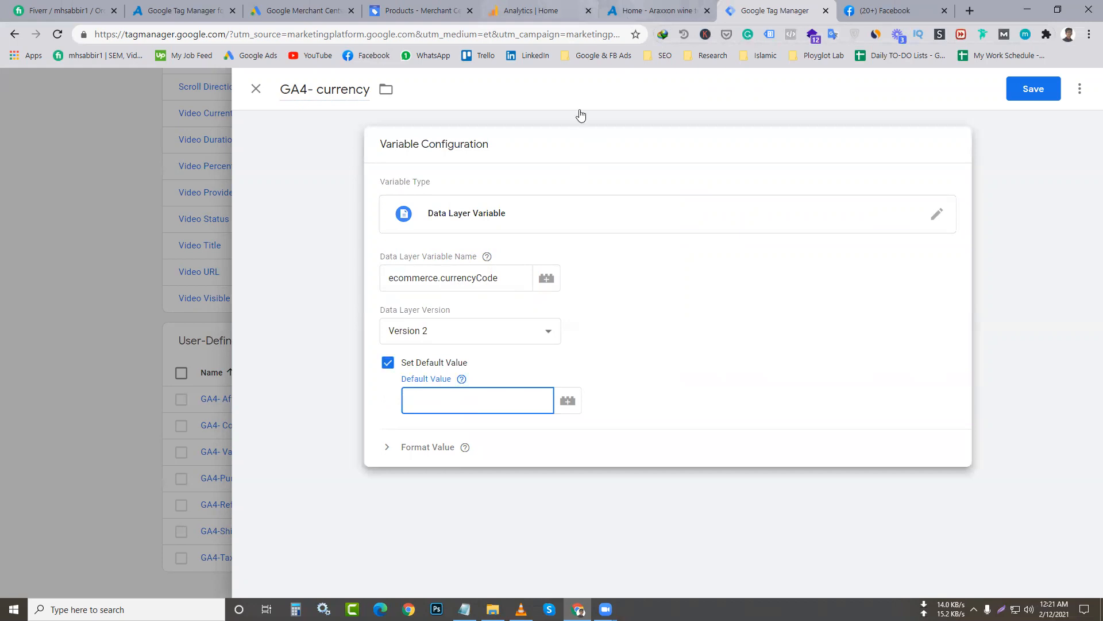
scroll(374, 415, down, 8)
scroll(374, 415, down, 10)
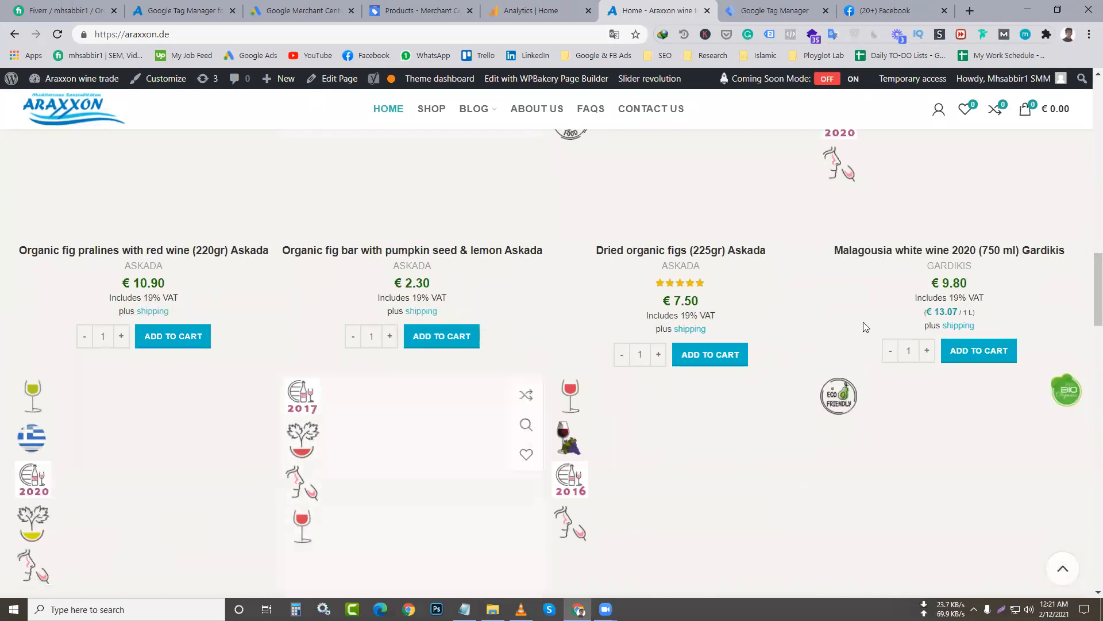
scroll(468, 456, down, 2)
click(793, 6)
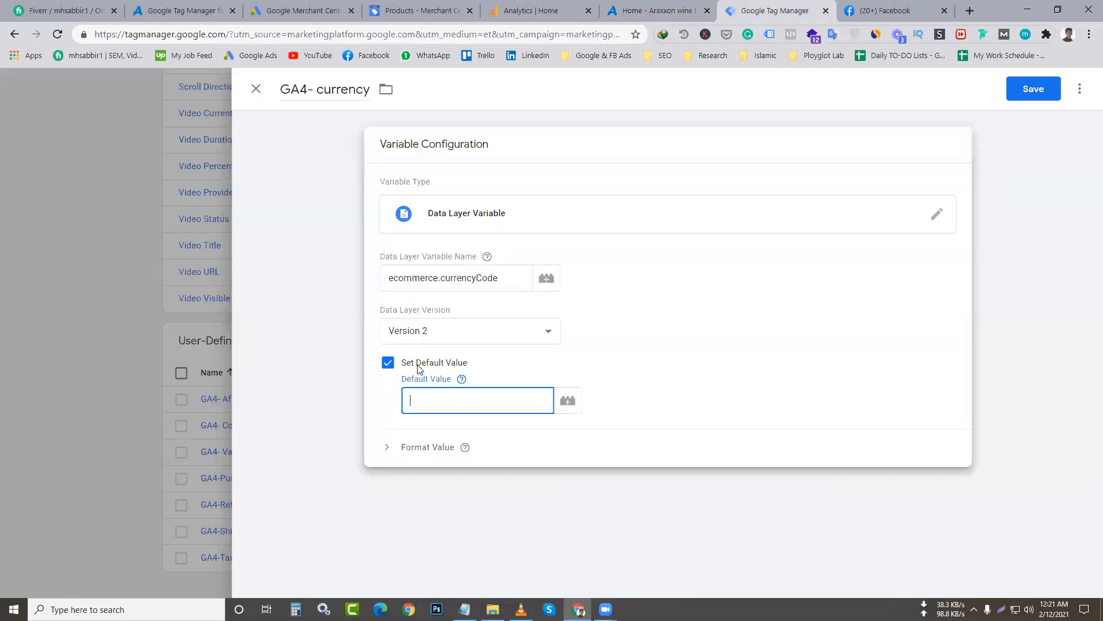
- Enter EURO as the default value of the GA4- currency variable
text(uro)
key(BackSpace)
text(R)
key(BackSpace)
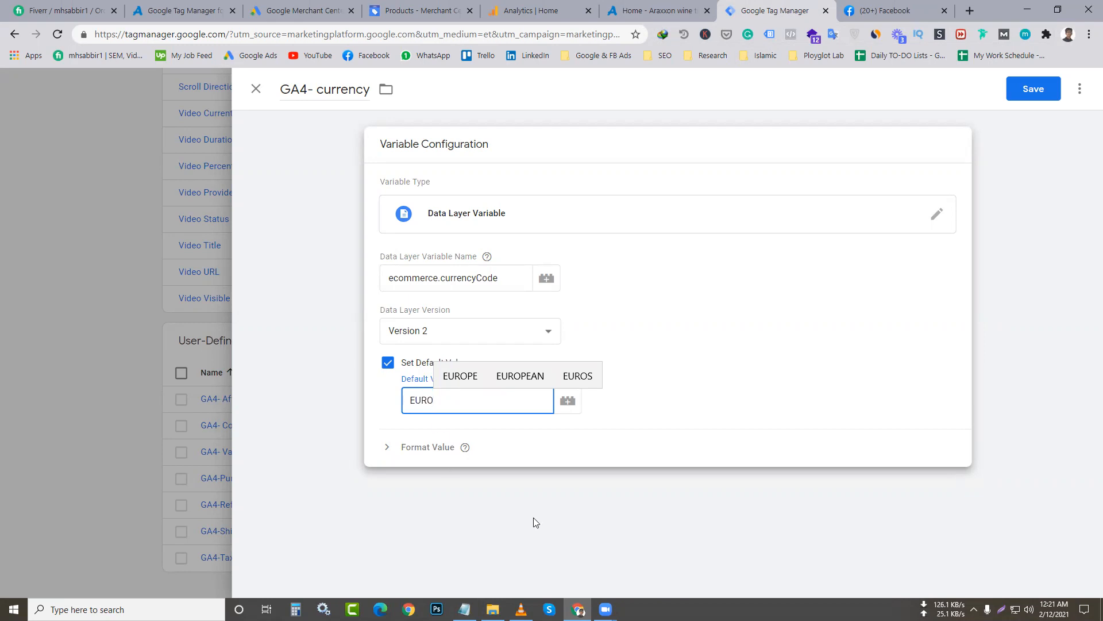
- Recheck the shop's price currency and search Google for EURO in a new browser page
click(658, 10)
scroll(630, 418, down, 3)
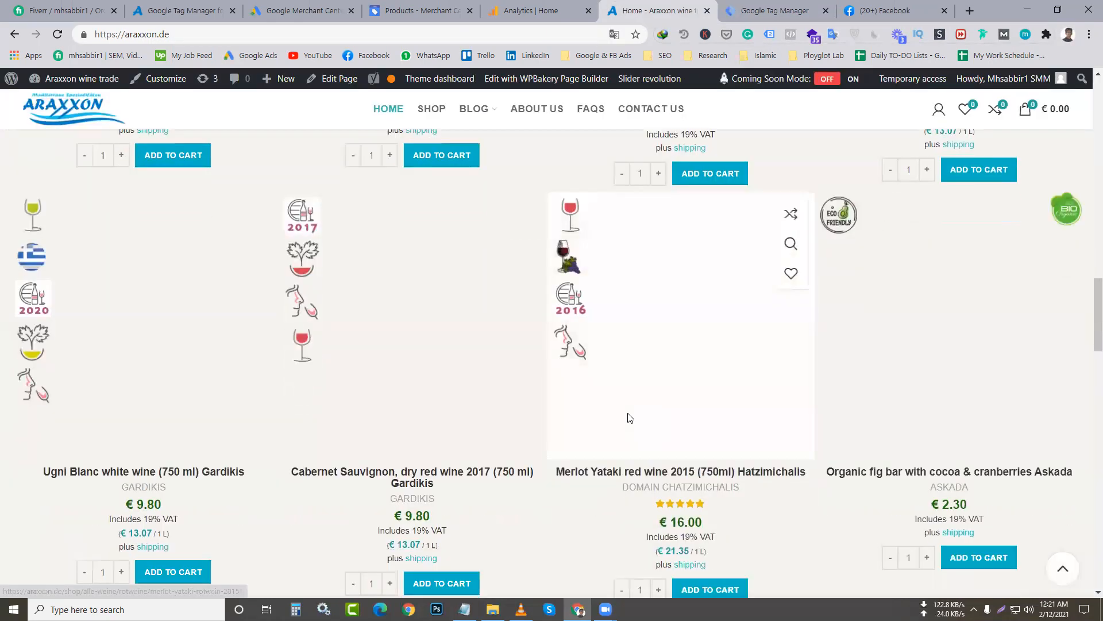
click(965, 11)
text(E)
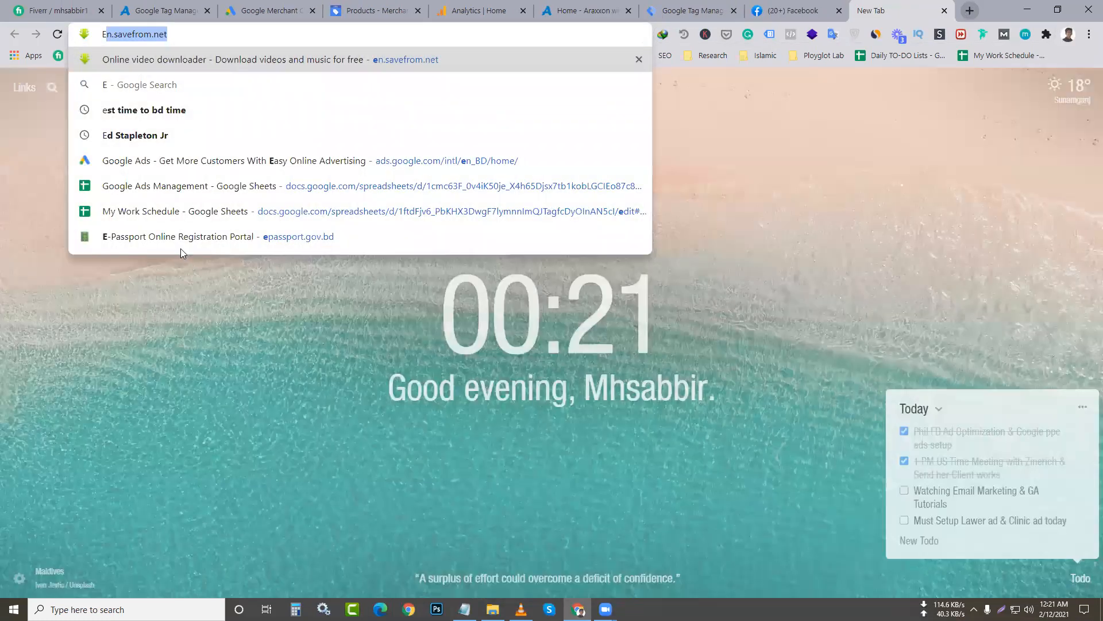
text(URO)
key(Return)
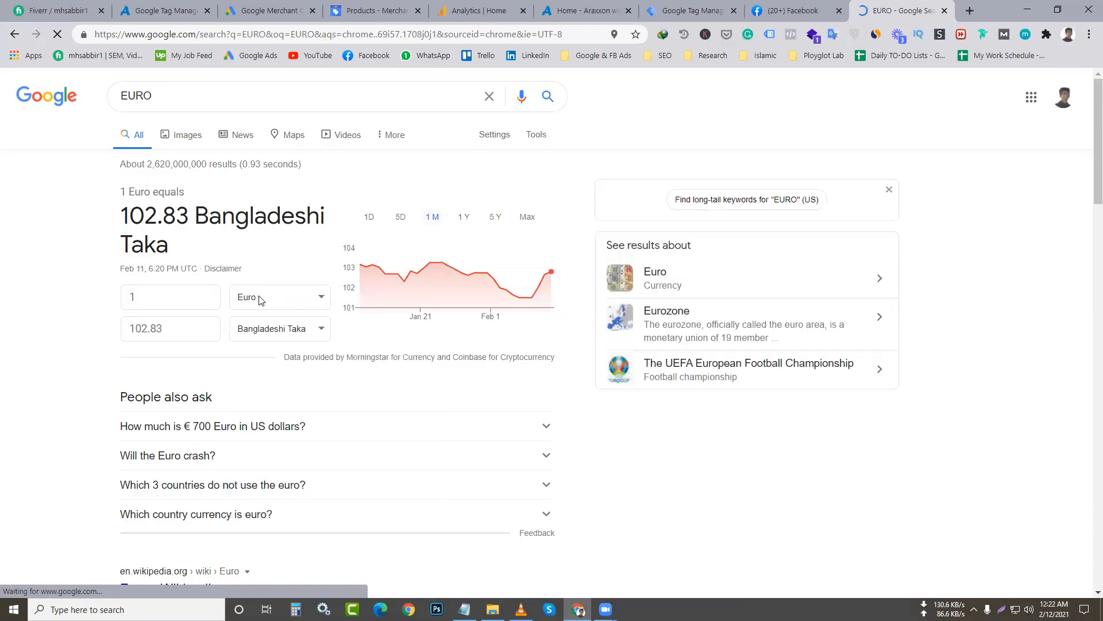
- Examine the Google results for the euro's currency code and compare it with the variable's default value
click(260, 300)
click(247, 300)
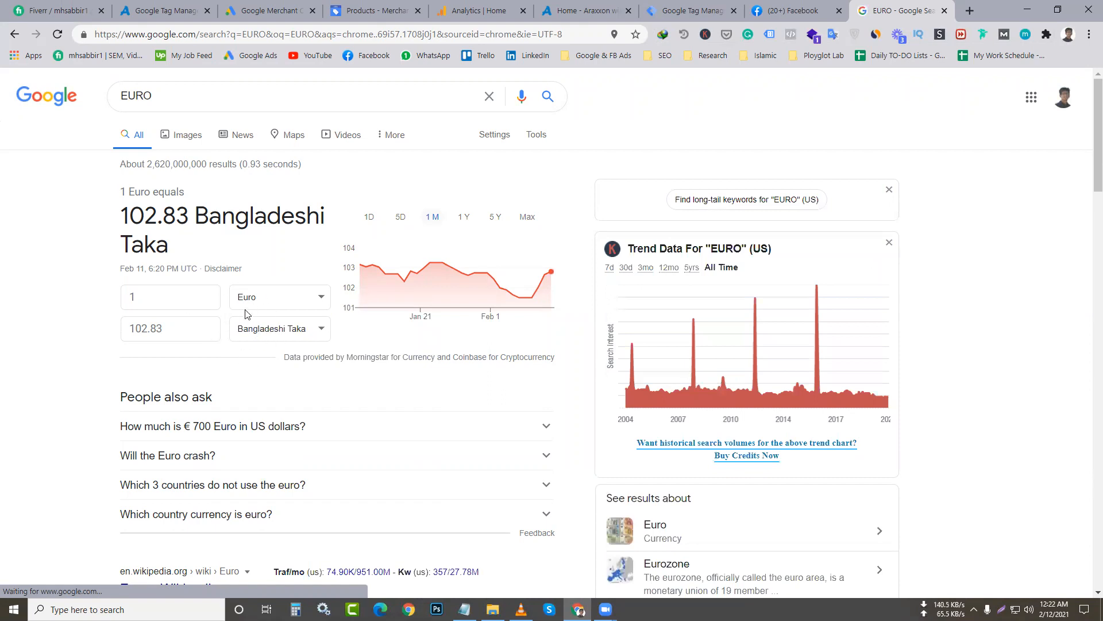
click(381, 435)
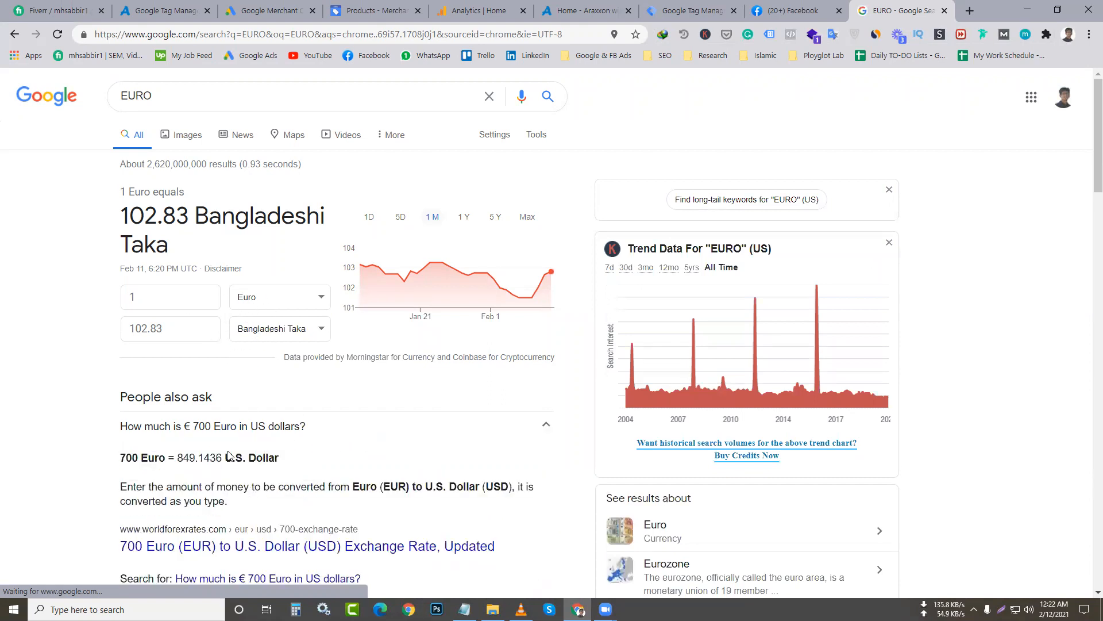
drag(149, 460, 166, 460)
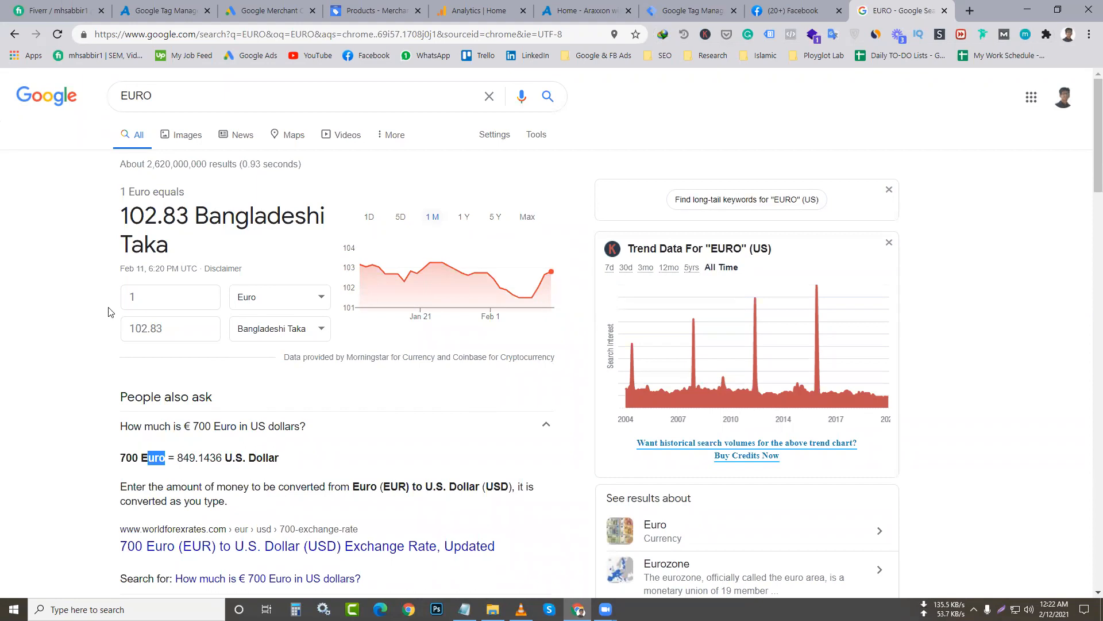
click(693, 11)
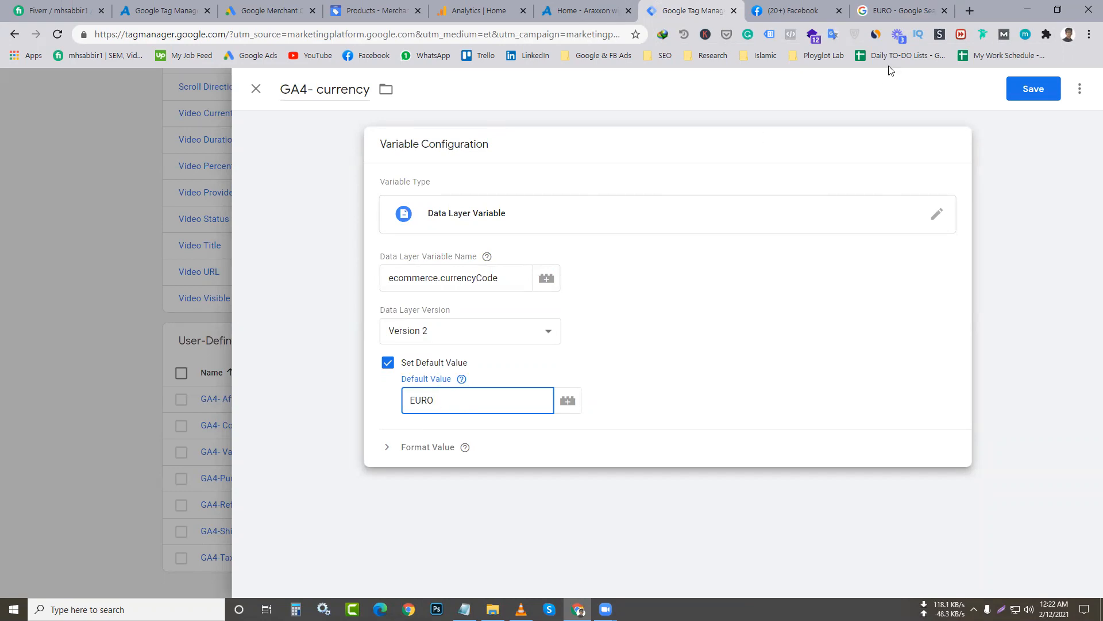
click(900, 10)
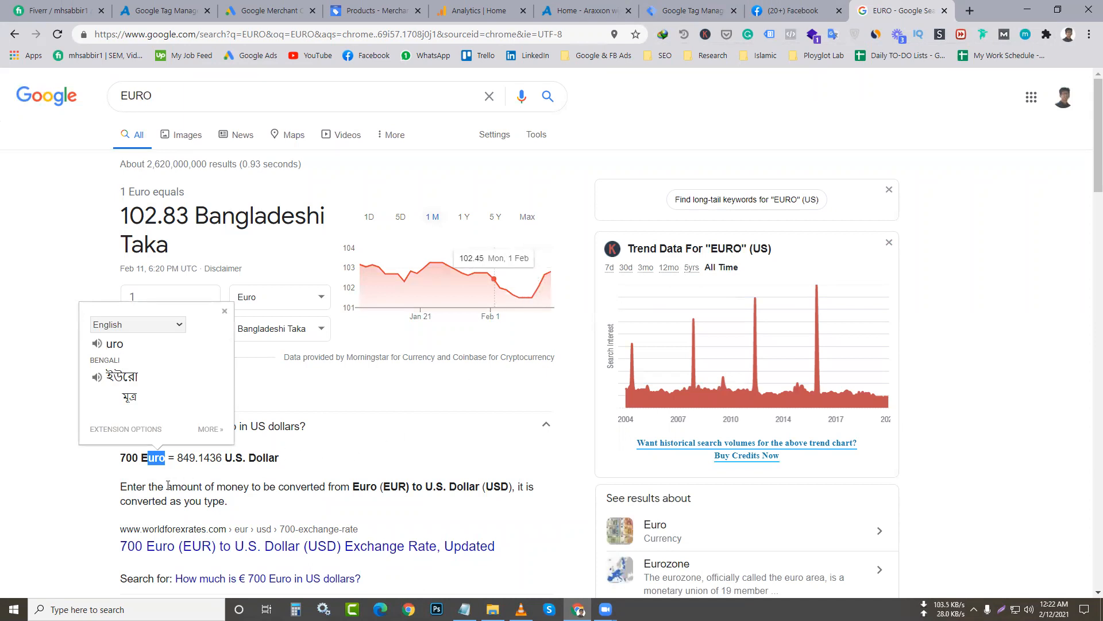
click(354, 455)
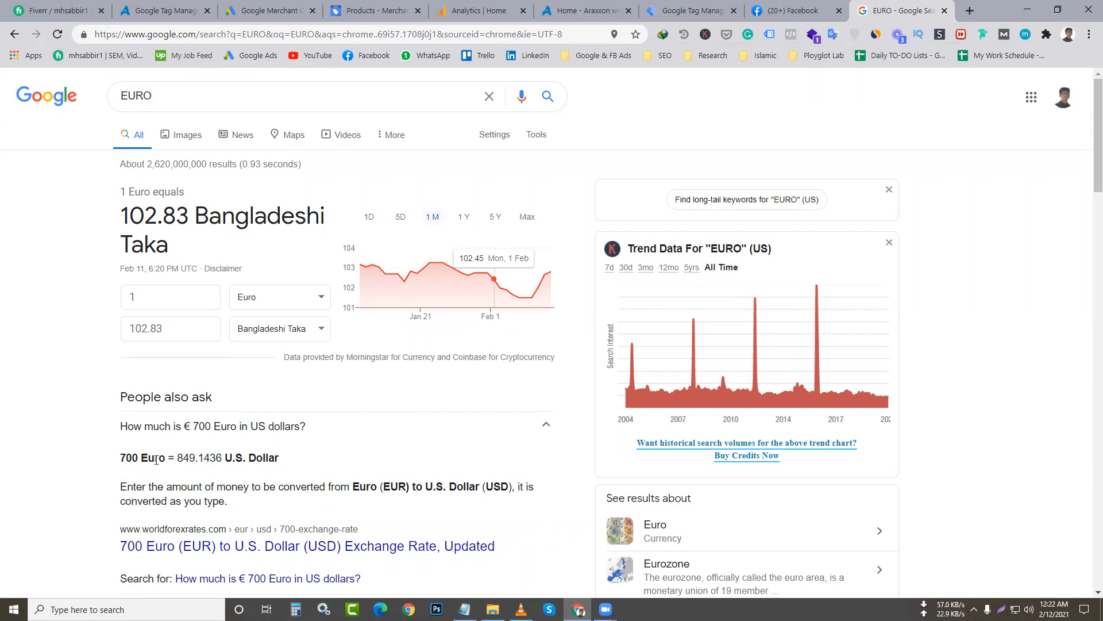
drag(384, 481, 406, 486)
click(443, 509)
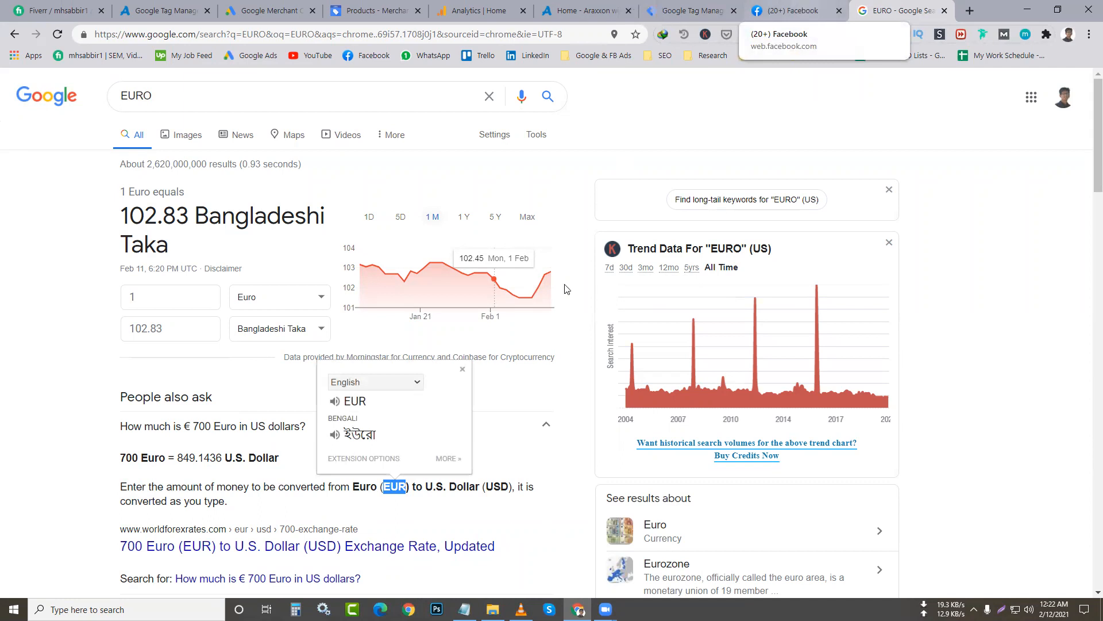
- Set the GA4- currency variable's default value to EUR in Tag Manager and save the variable
key(ctrl+shift+Tab)
key(ctrl+shift+Tab)
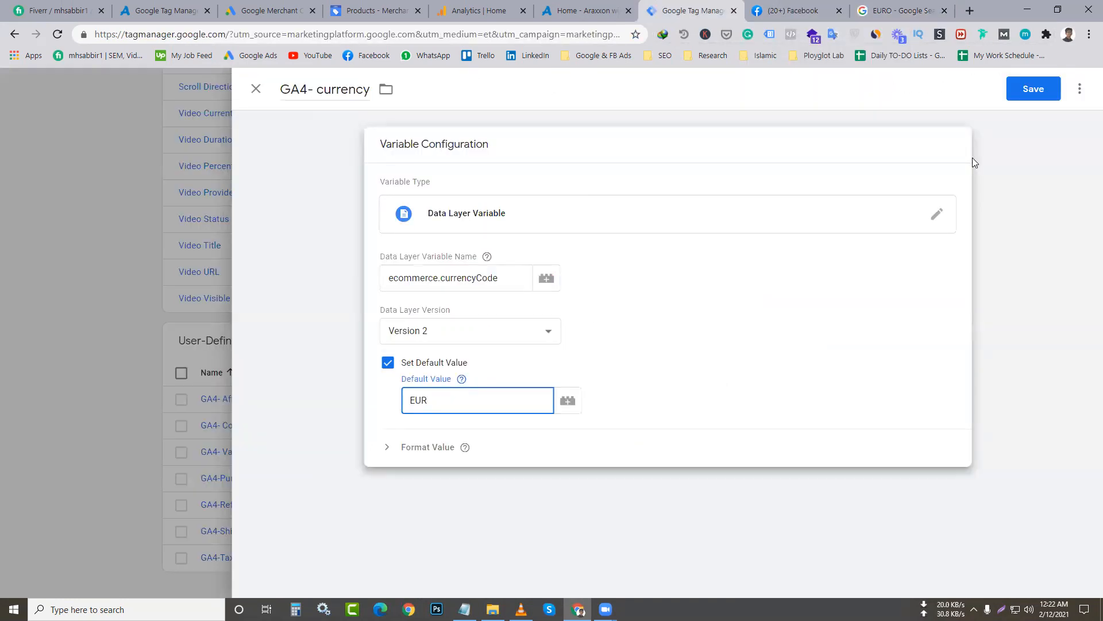
click(1027, 95)
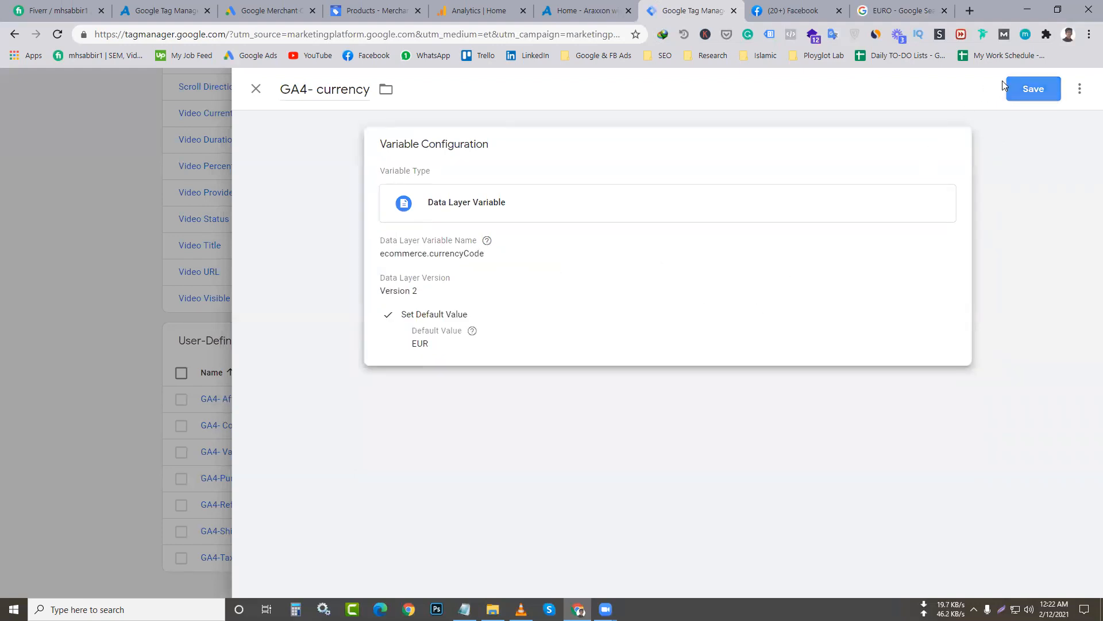
click(889, 6)
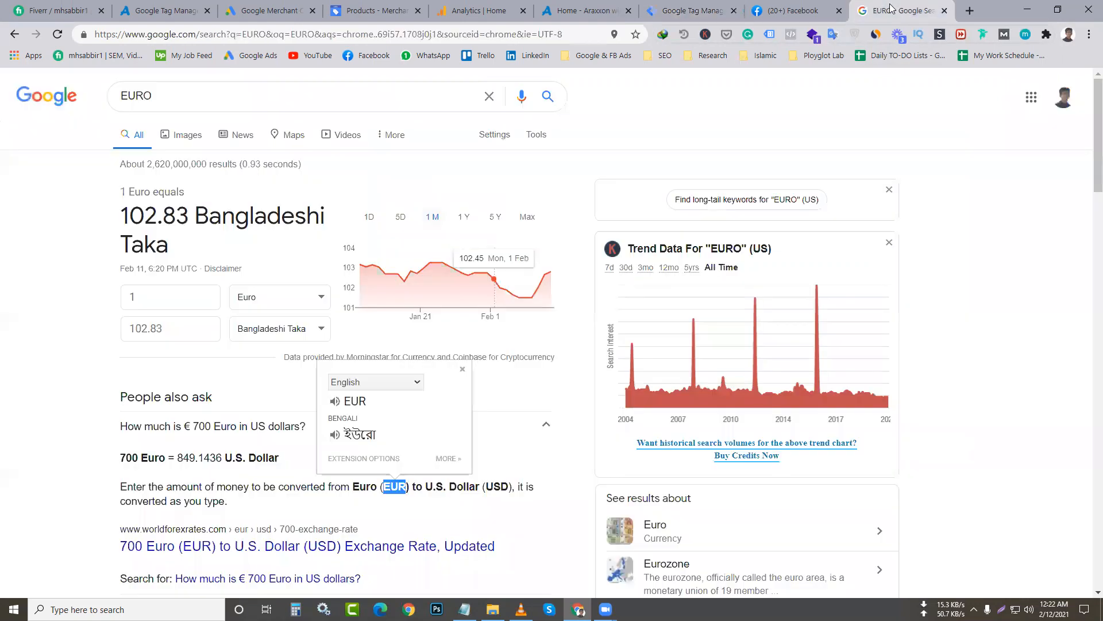
click(684, 11)
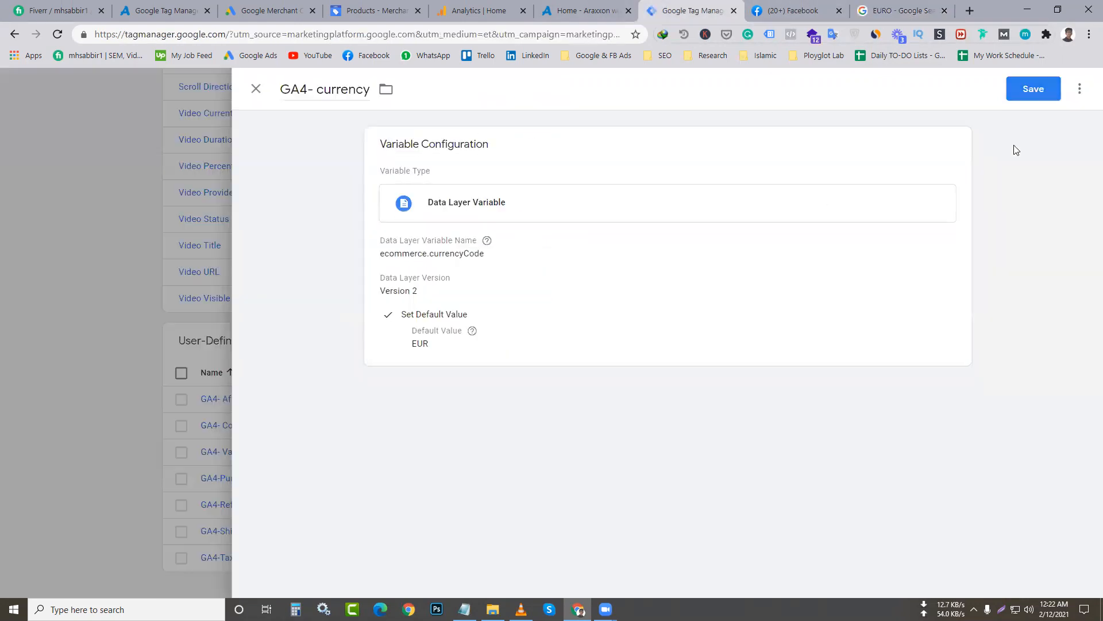
click(1034, 88)
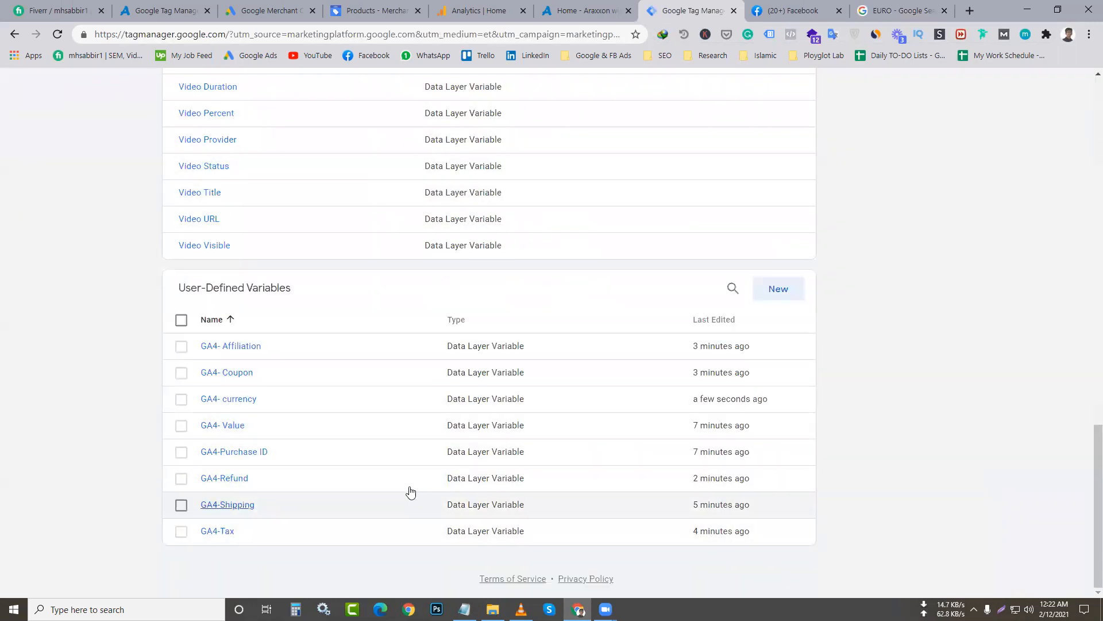
- Review the list of ecommerce variables and parameters in Notepad and return to Tag Manager
click(463, 609)
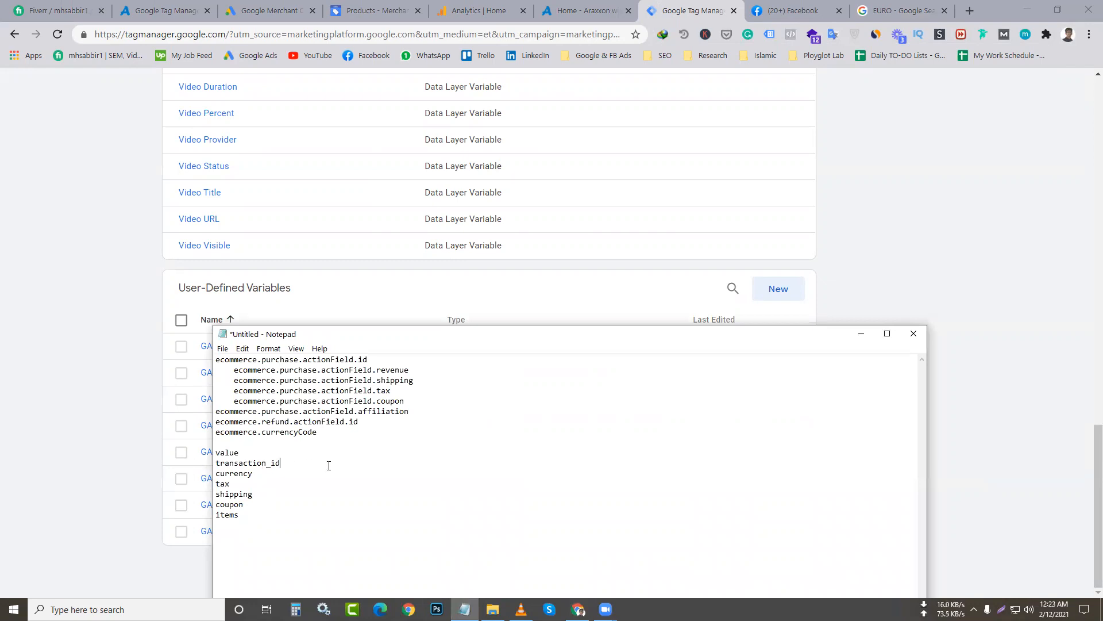
click(861, 334)
scroll(554, 368, up, 4)
scroll(554, 334, up, 18)
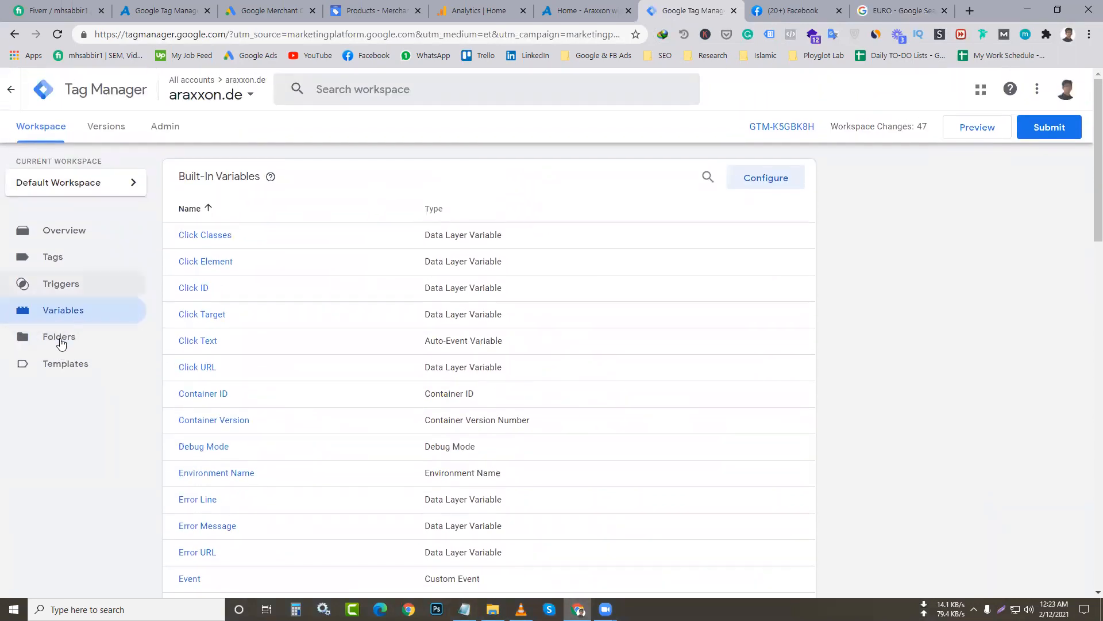
- Find the variable template EEC dataLayer Builder for GA4 in the community gallery with the search EEC and add it to the workspace
click(69, 365)
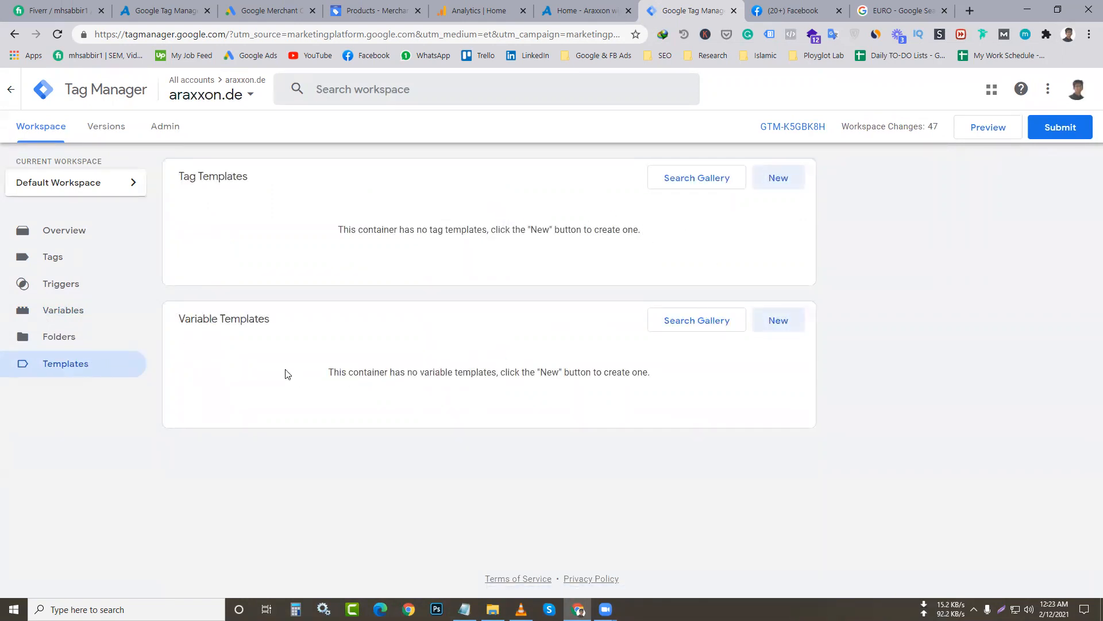
click(704, 326)
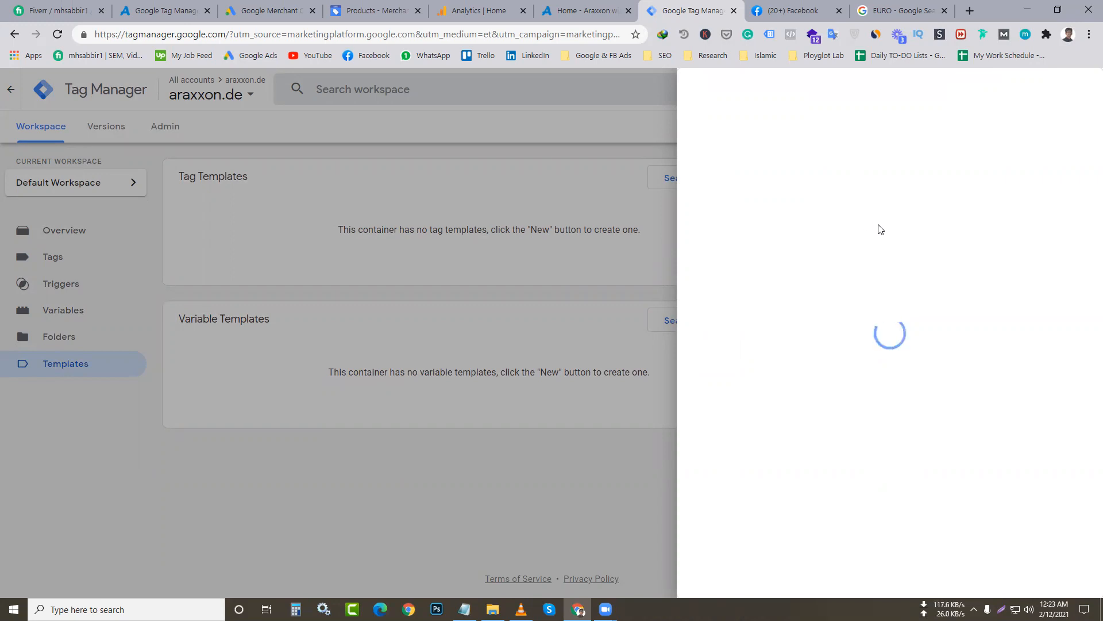
click(944, 10)
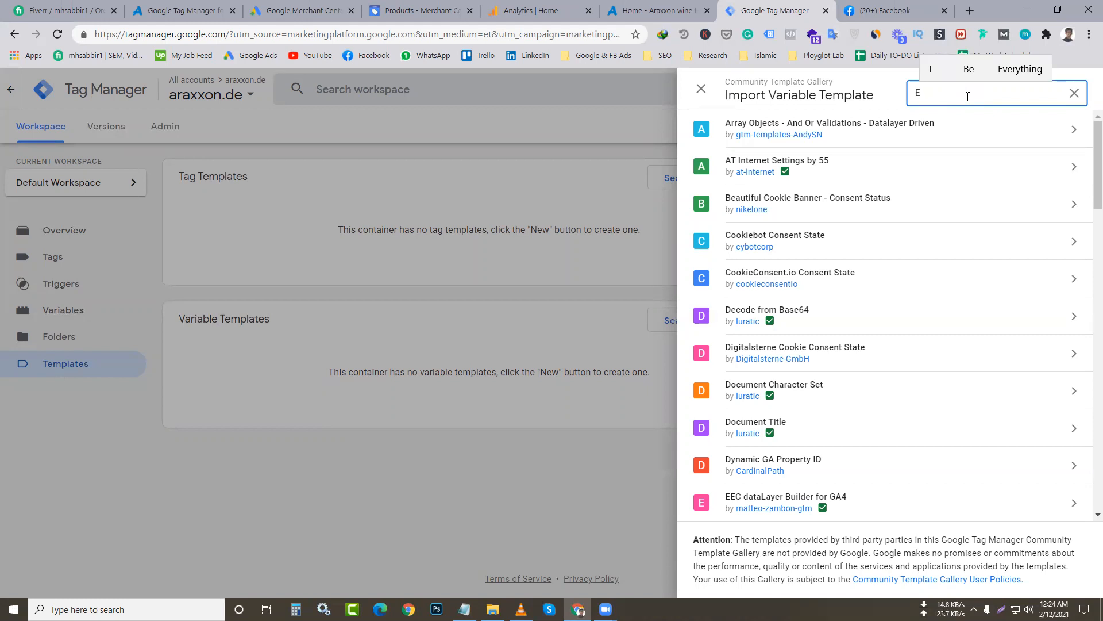
text(EC)
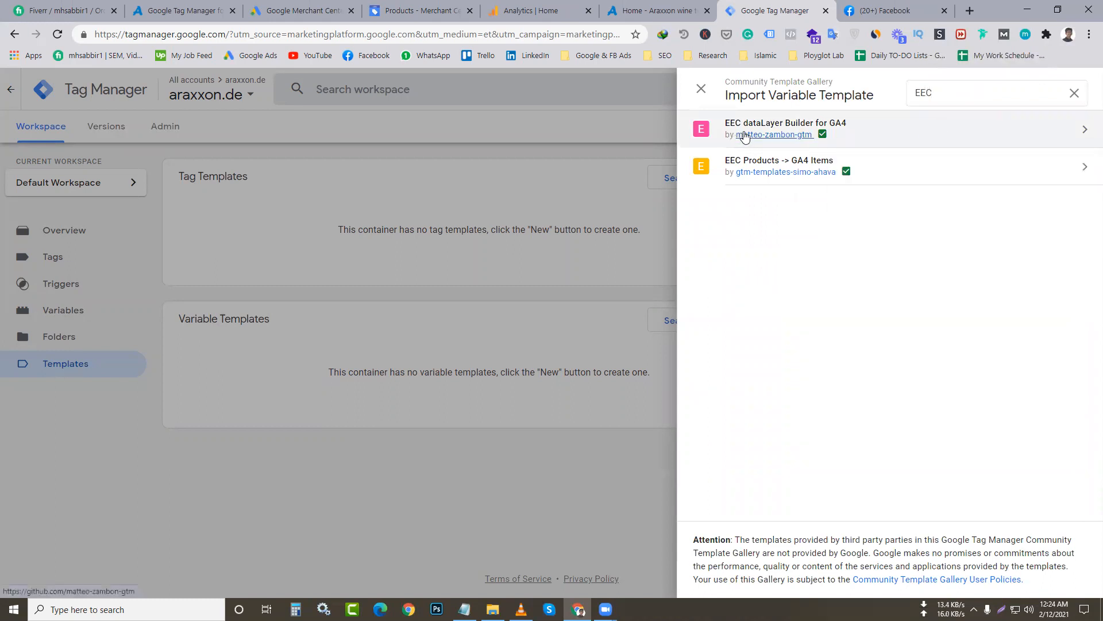
click(883, 133)
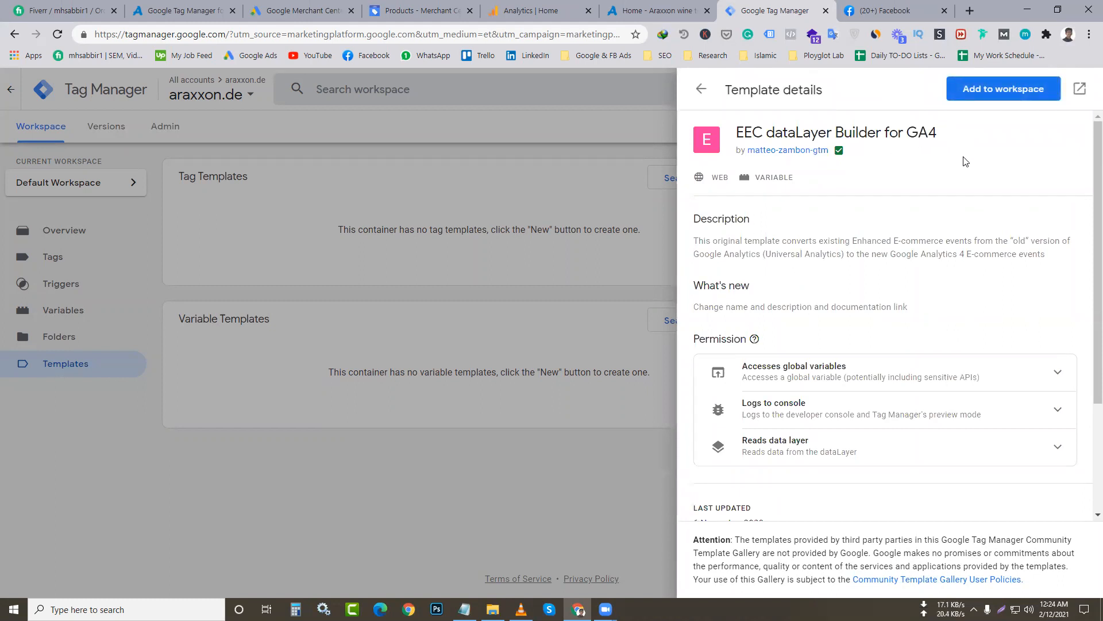
click(990, 92)
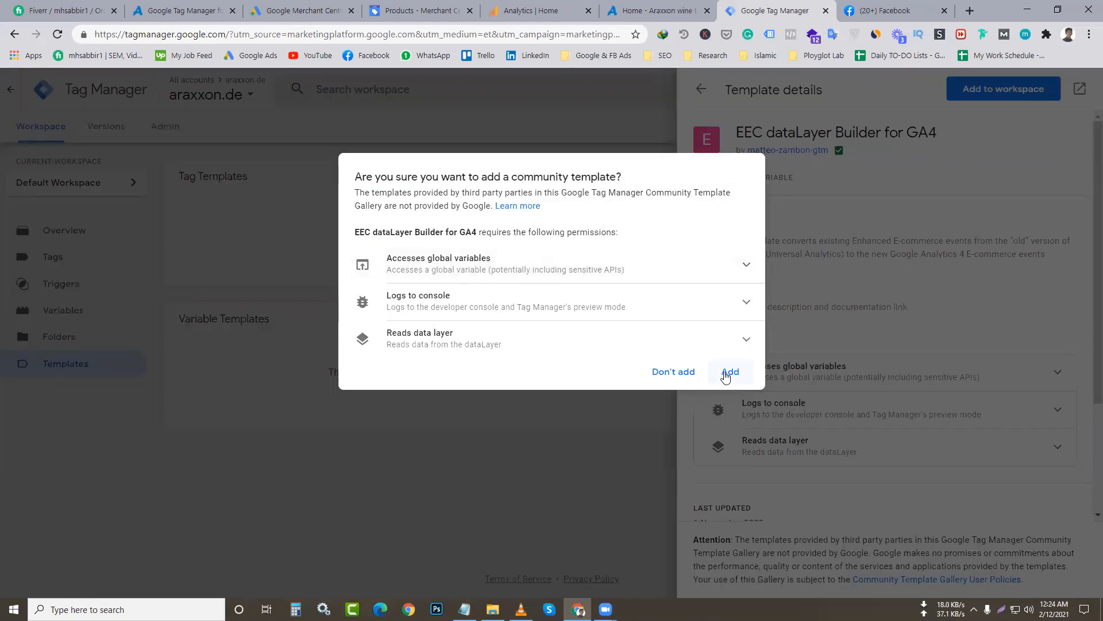
click(727, 373)
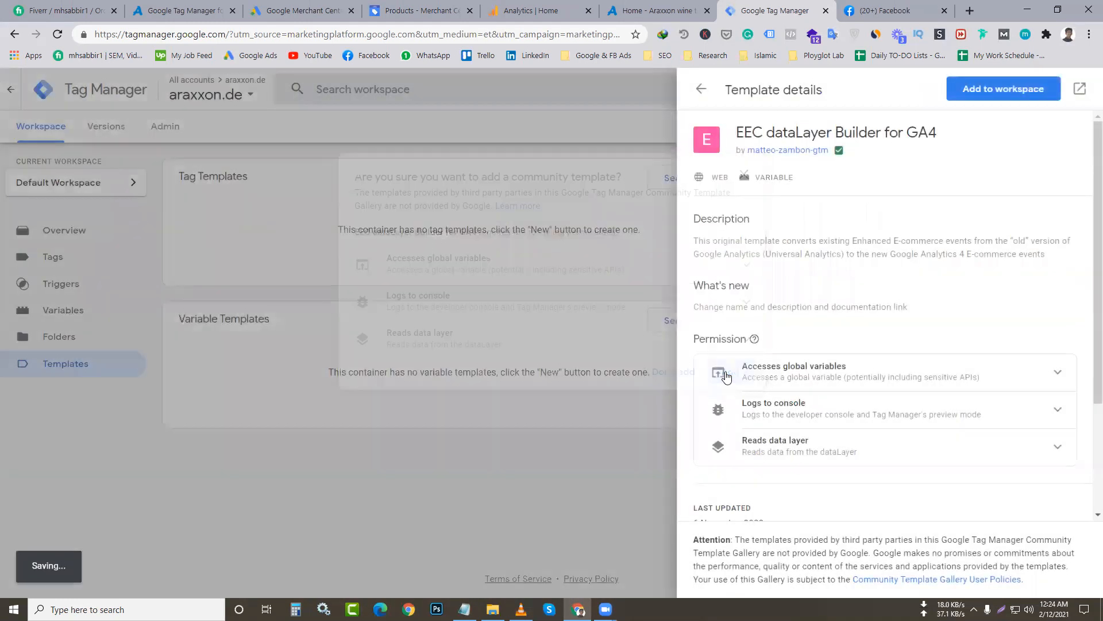
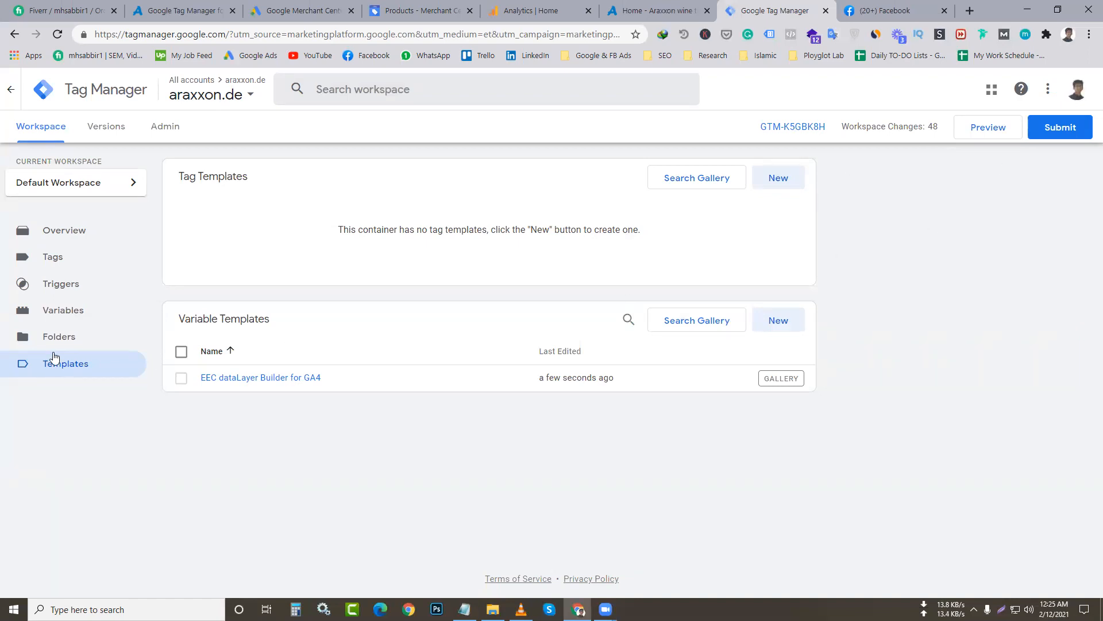
- Start a new user-defined variable of the type EEC dataLayer Builder for GA4
click(69, 310)
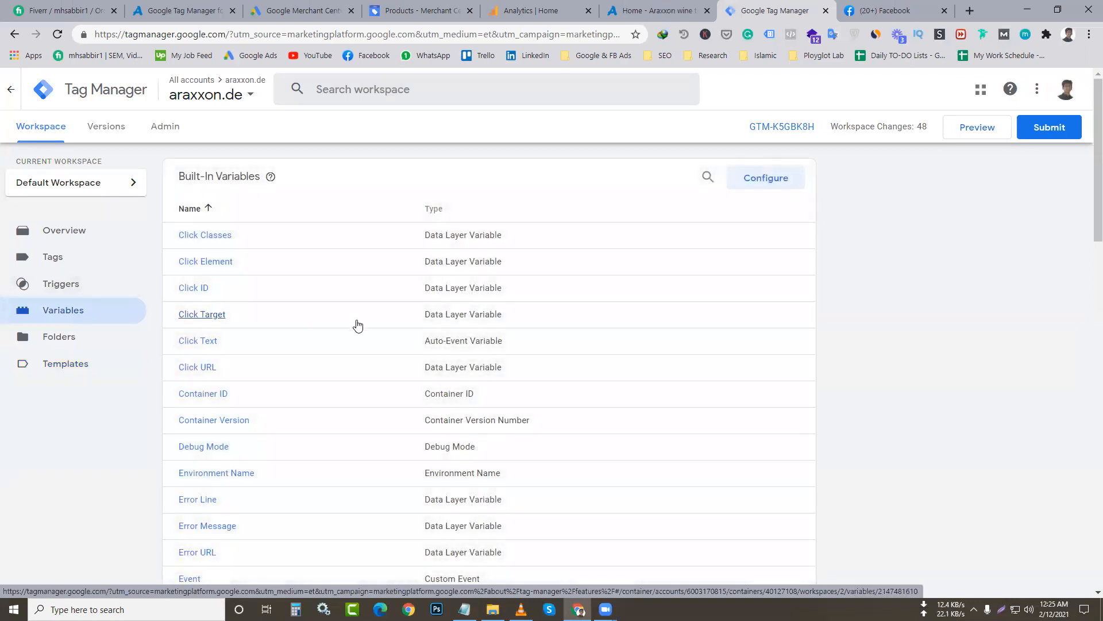
scroll(368, 325, down, 10)
scroll(451, 371, down, 10)
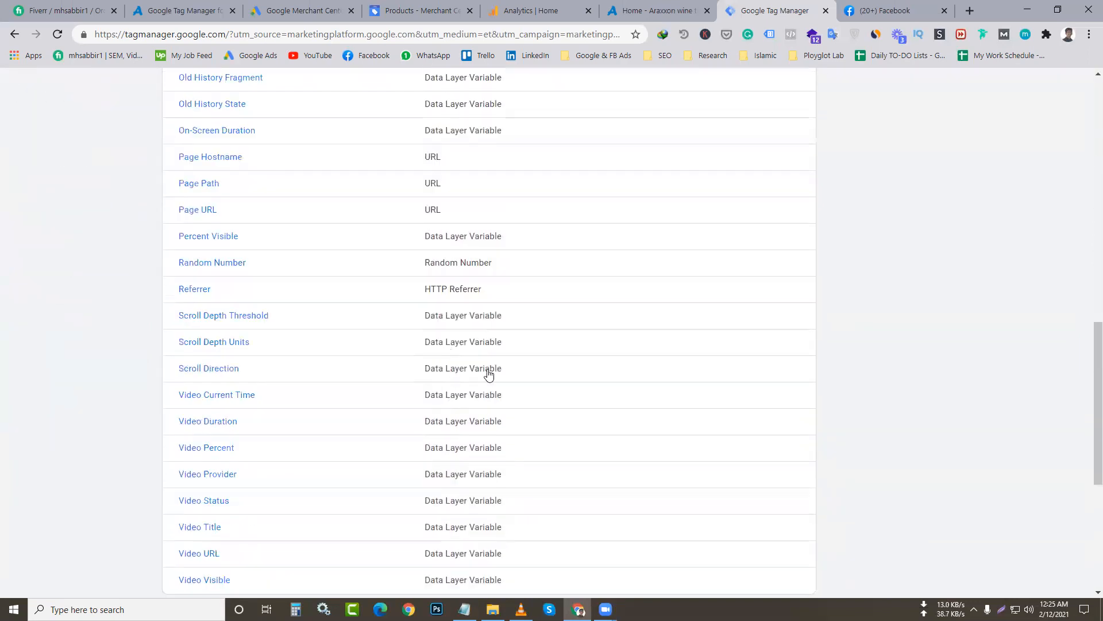
scroll(759, 257, up, 1)
scroll(758, 257, up, 20)
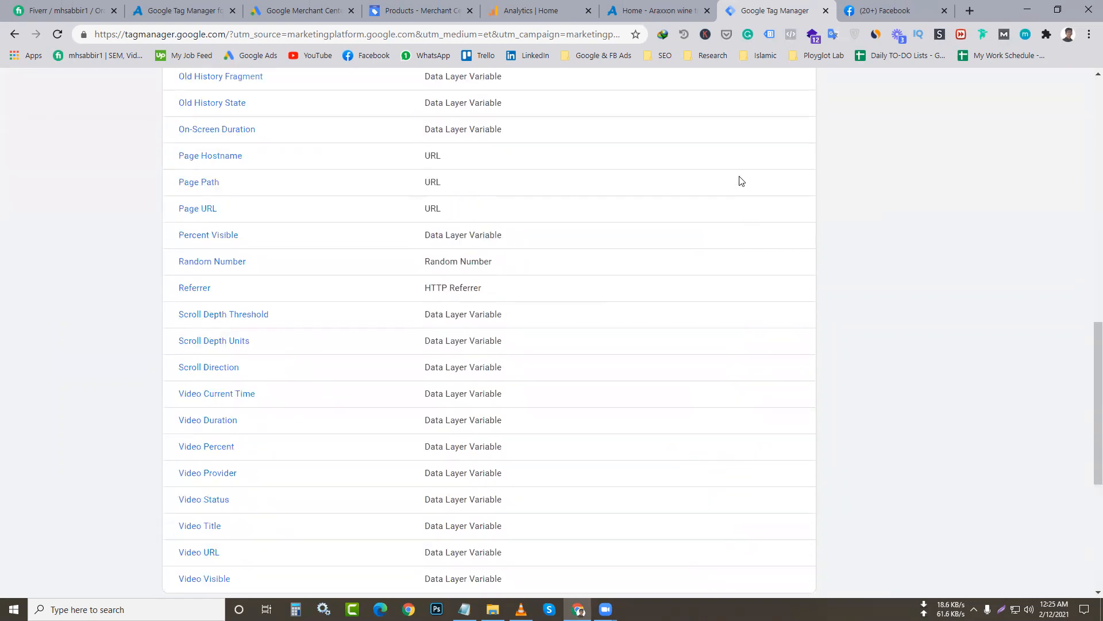
scroll(751, 321, down, 2)
scroll(752, 321, down, 15)
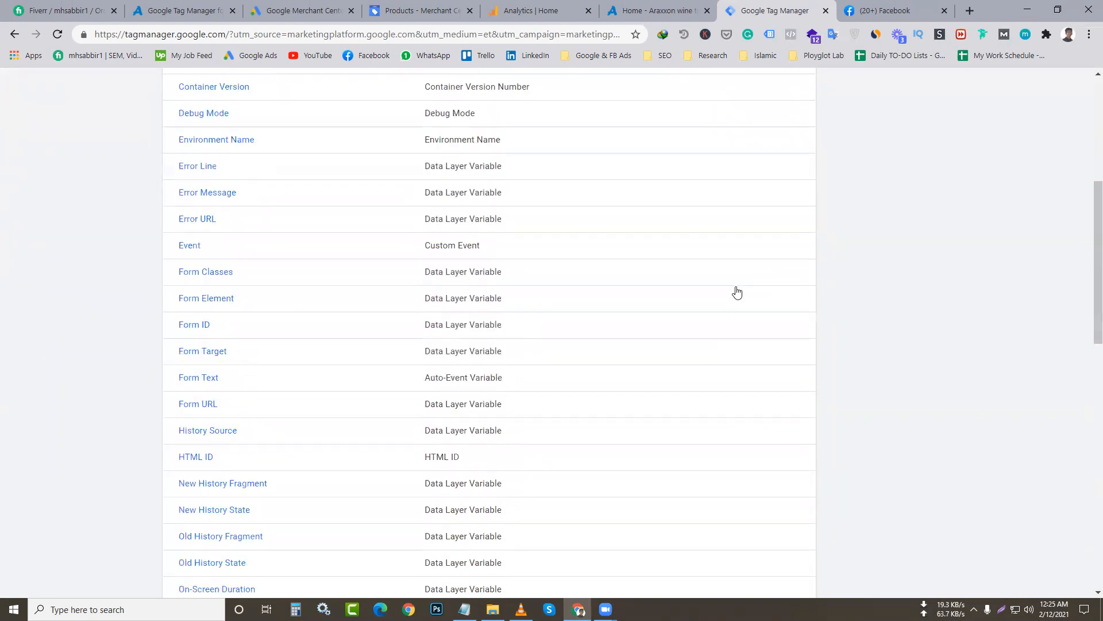
click(778, 295)
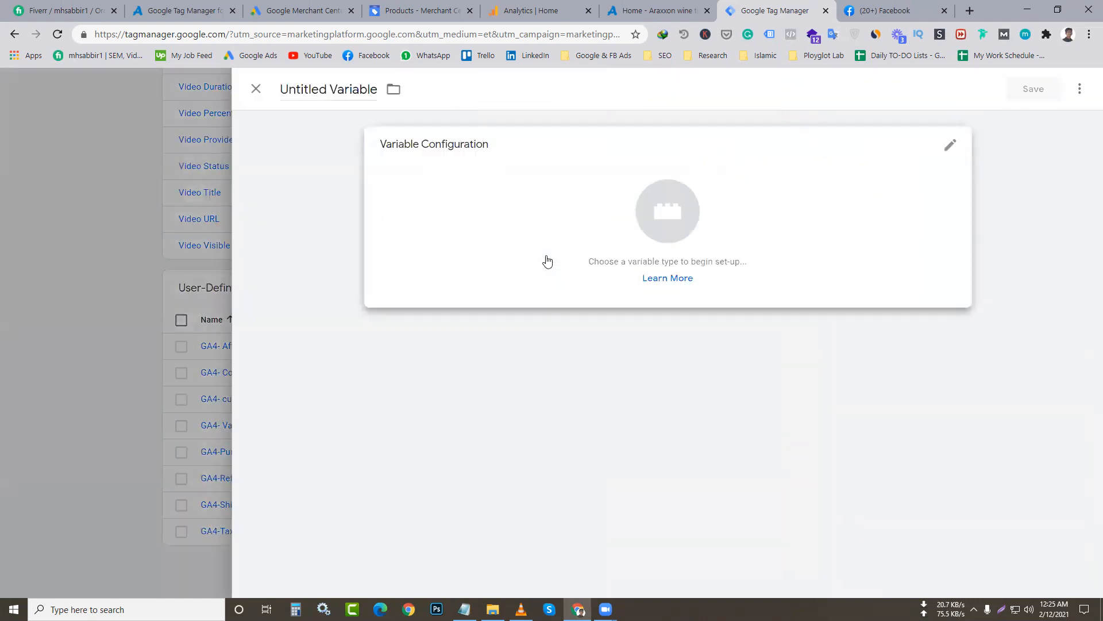
click(680, 304)
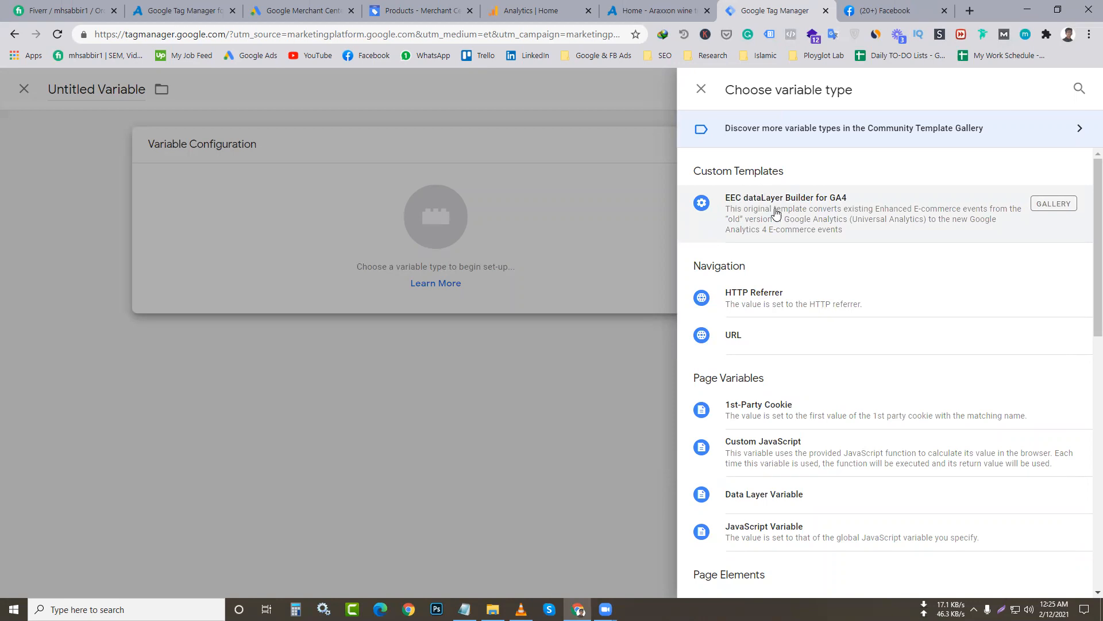
click(776, 213)
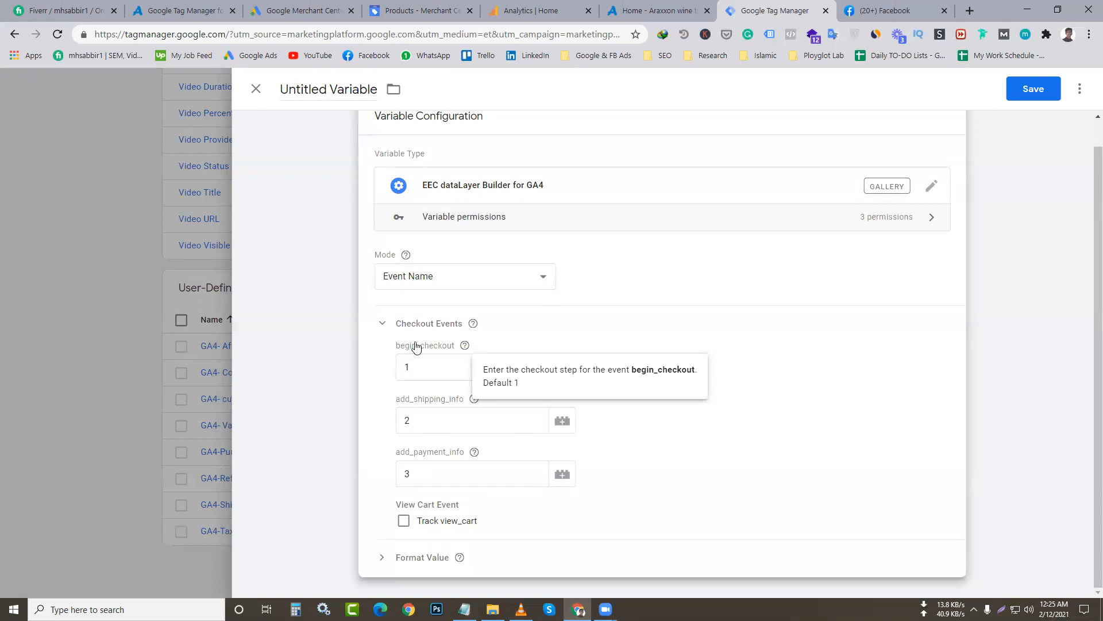
- Turn on Track view_cart for the variable and set the view_cart checkout step to 1
click(399, 522)
click(404, 522)
scroll(420, 517, down, 1)
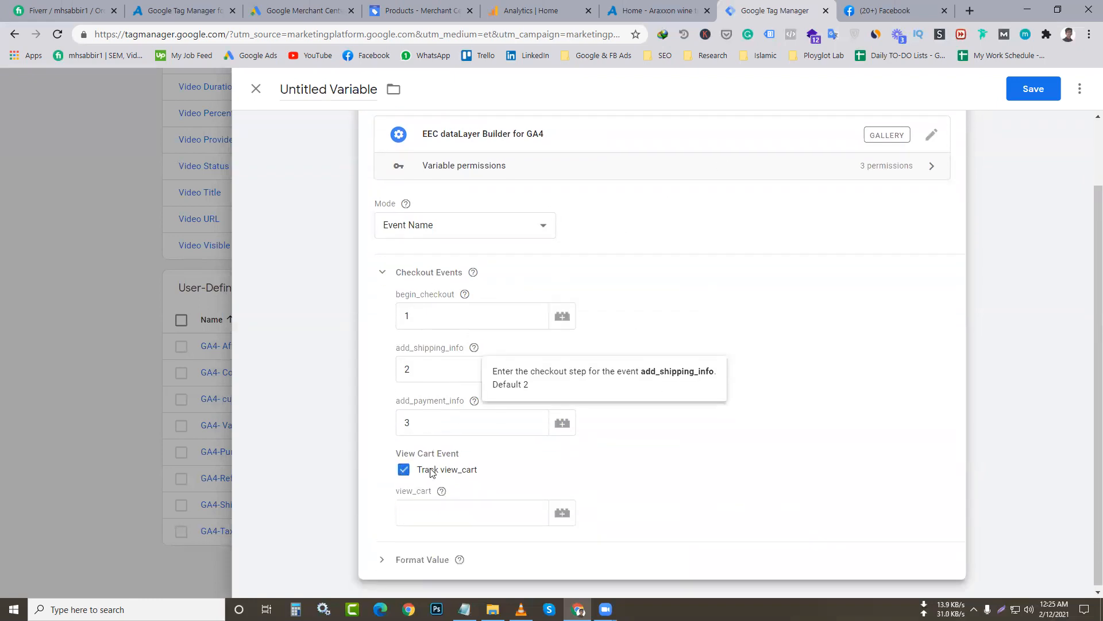
click(430, 511)
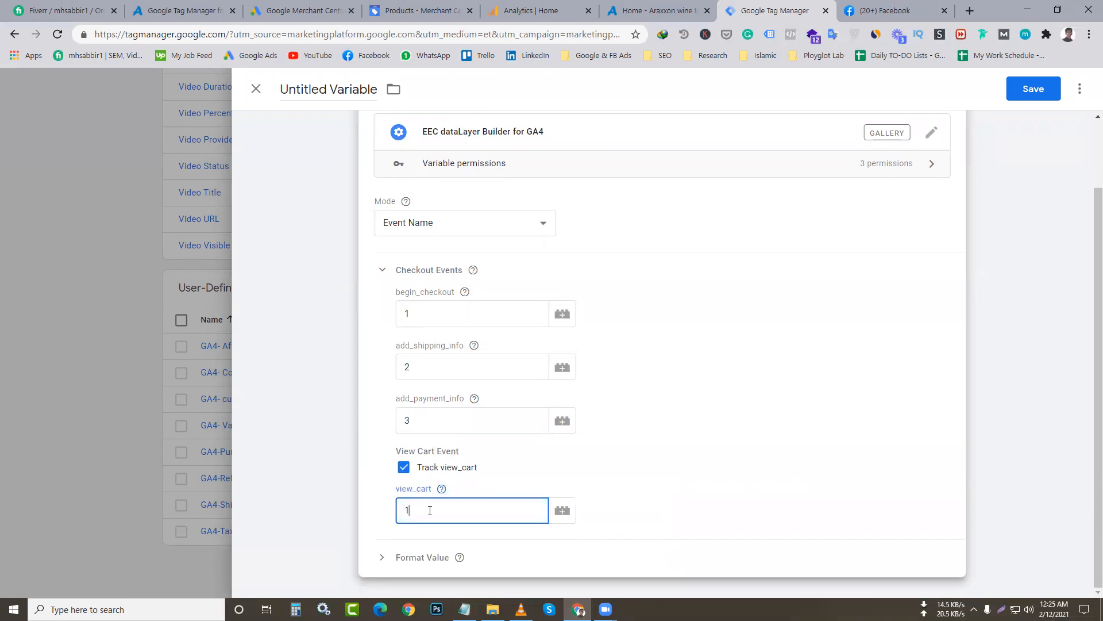
click(494, 493)
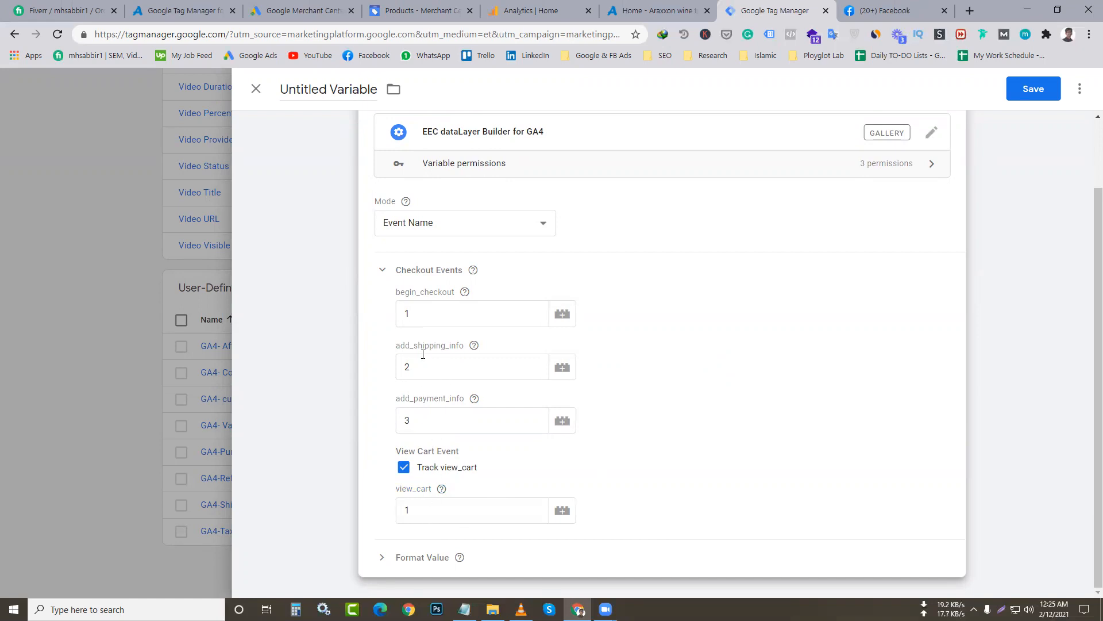
- Set the checkout steps to 2 for begin_checkout, 3 for add_shipping_info and 4 for add_payment_info
click(424, 313)
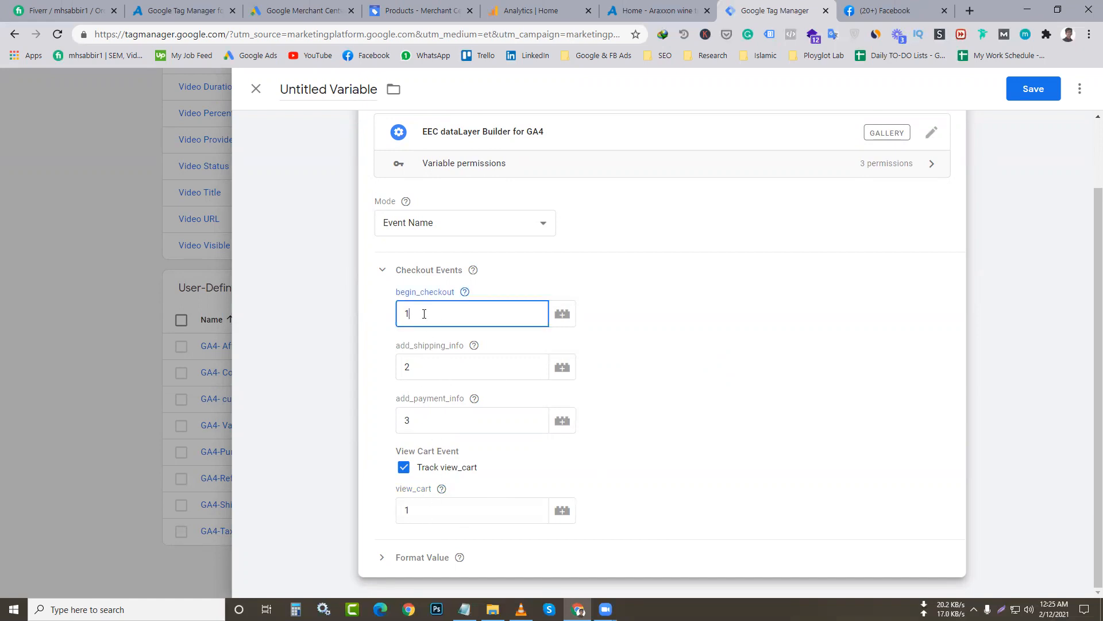
text(2)
click(432, 369)
click(420, 411)
key(BackSpace)
text(4)
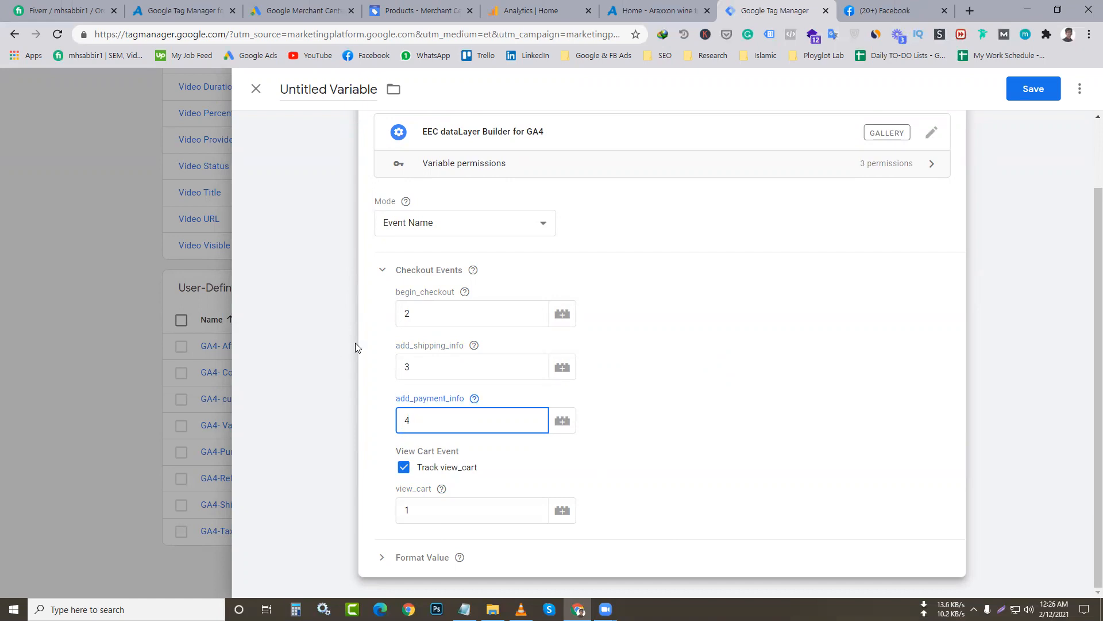
click(498, 285)
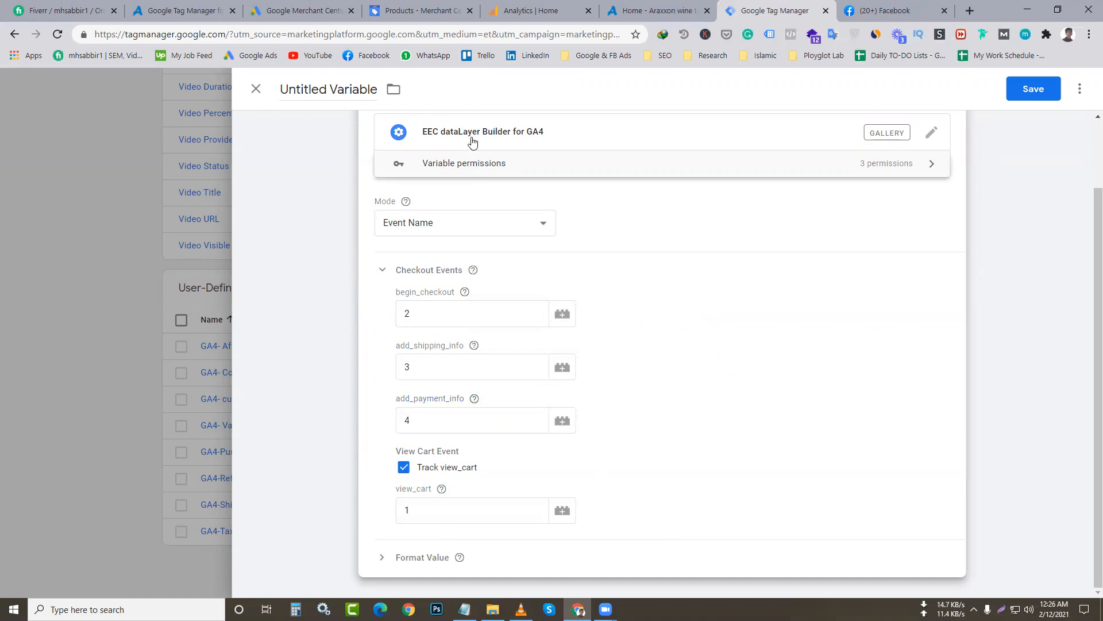
- Name the variable EEC Events and save it
scroll(471, 140, up, 2)
drag(377, 89, 254, 91)
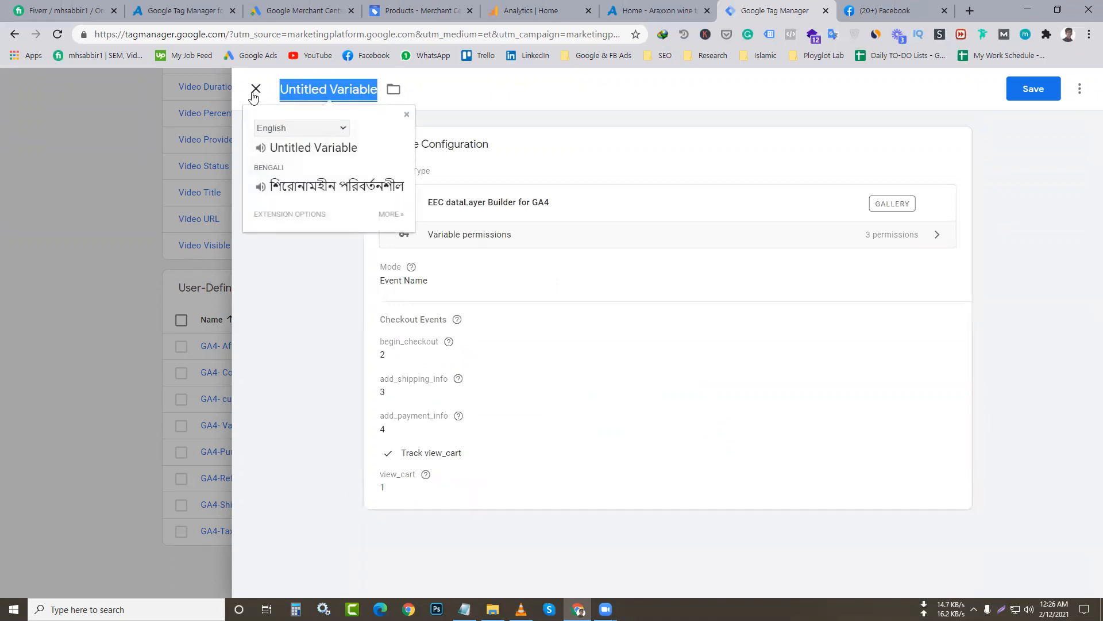
text(E)
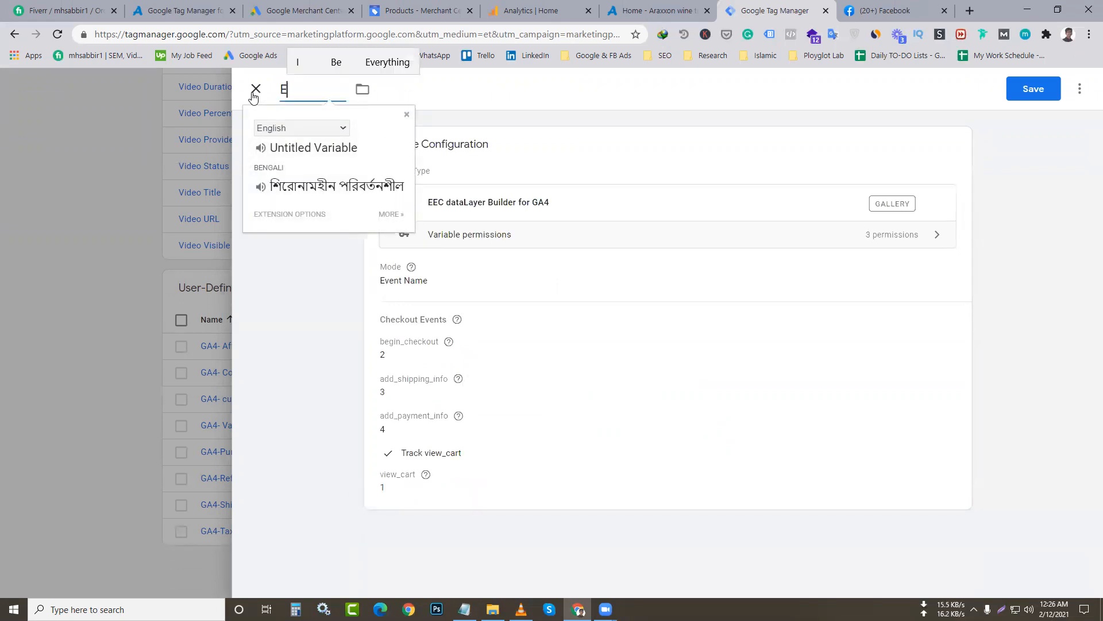
text(EC )
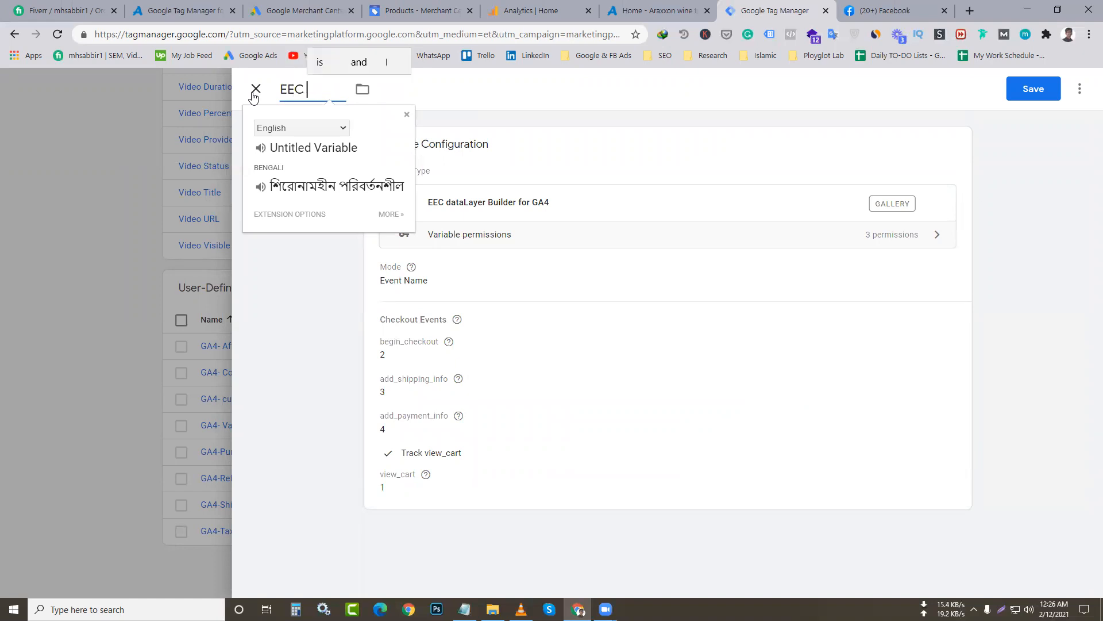
text(Event)
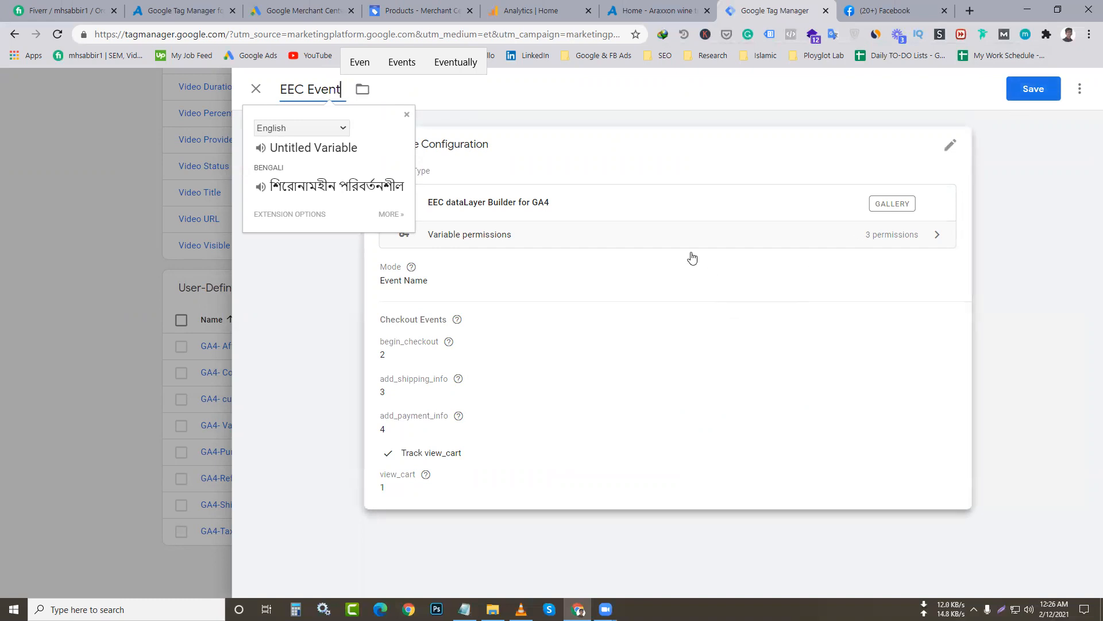
text(s)
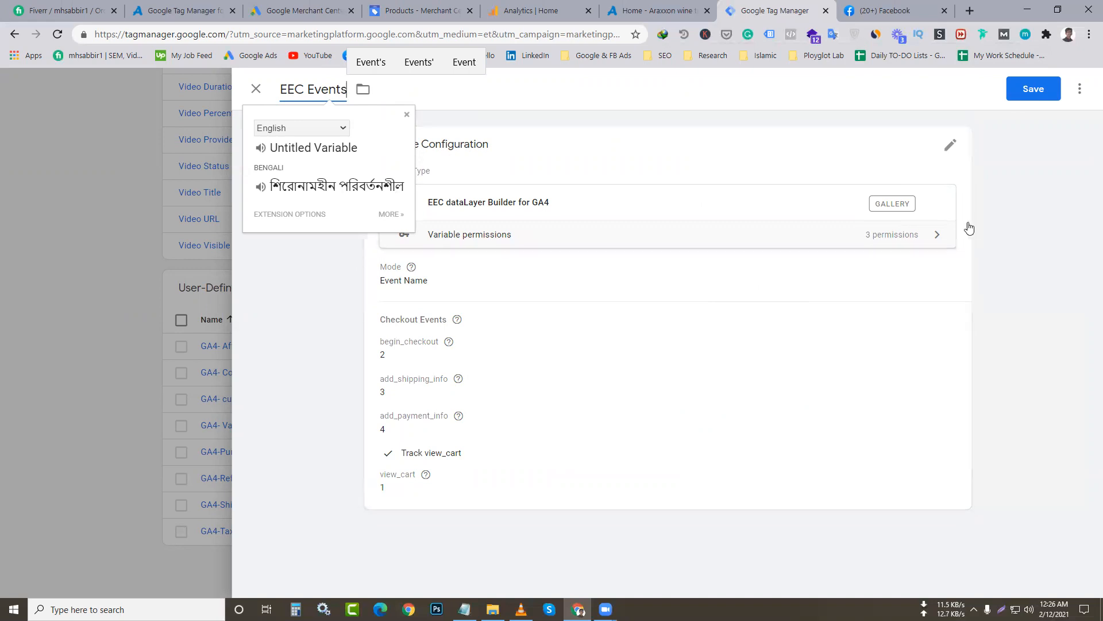
click(1034, 89)
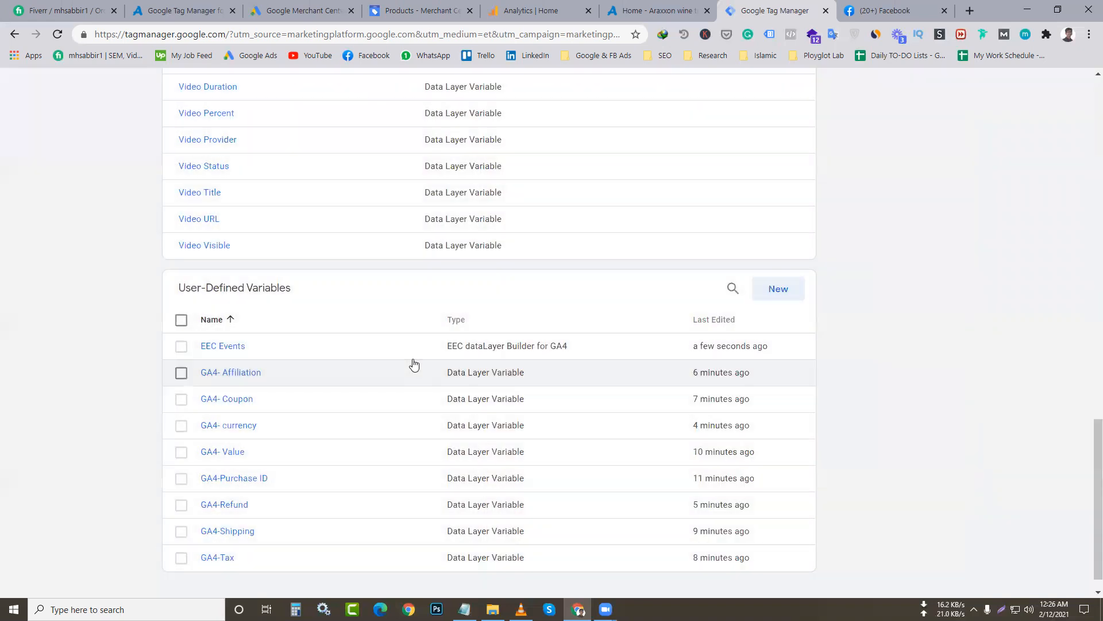
- Start another user-defined variable of the type EEC dataLayer Builder for GA4 and set its mode to Items
scroll(412, 363, down, 1)
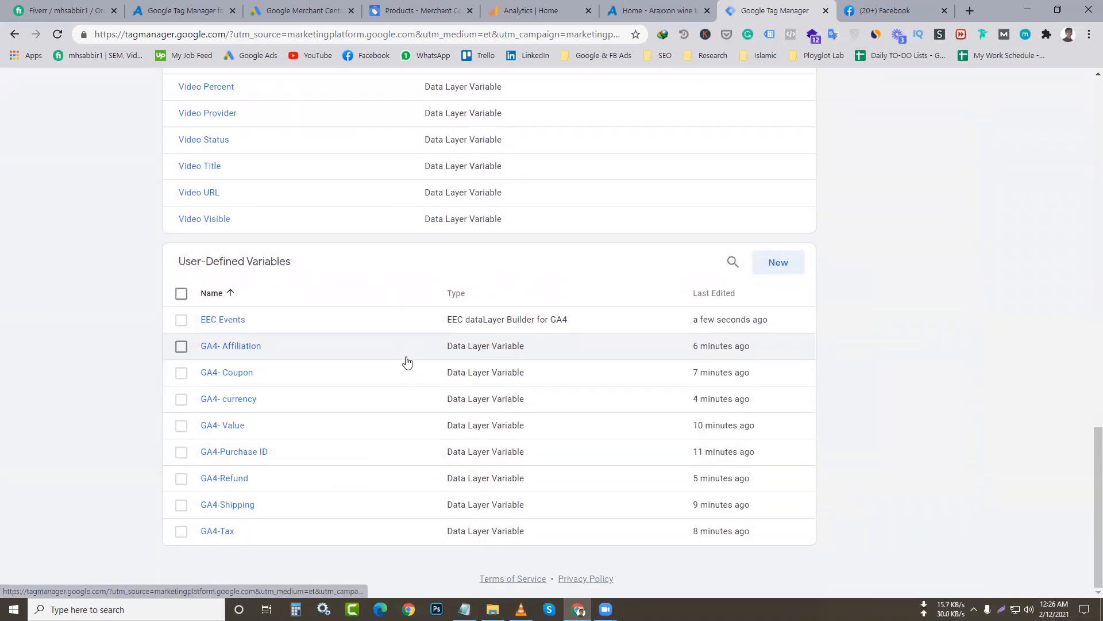
click(777, 263)
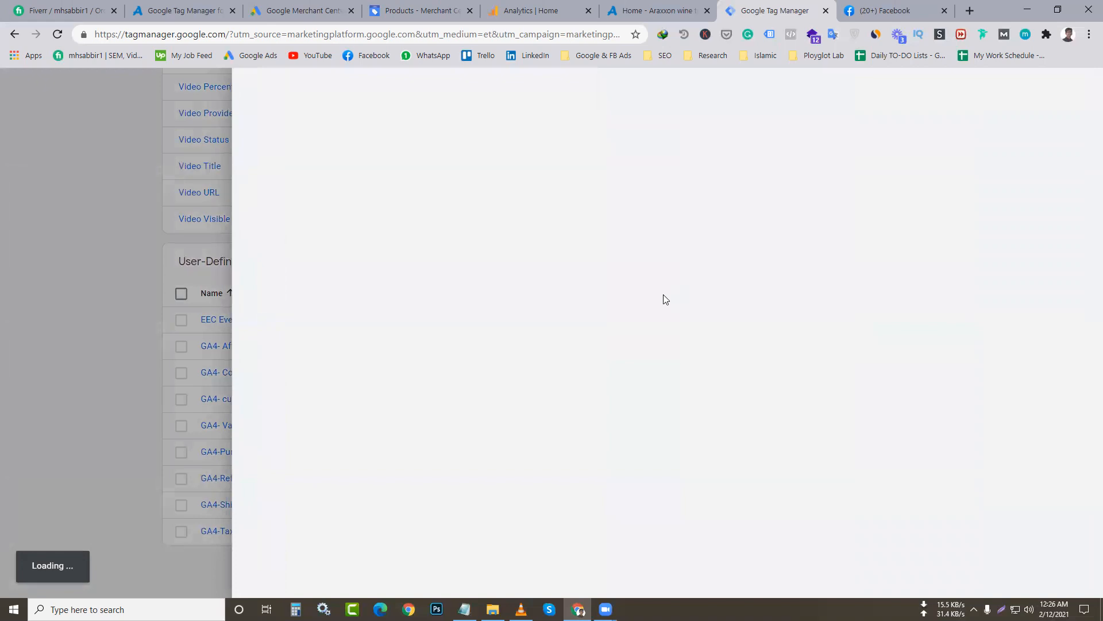
click(589, 259)
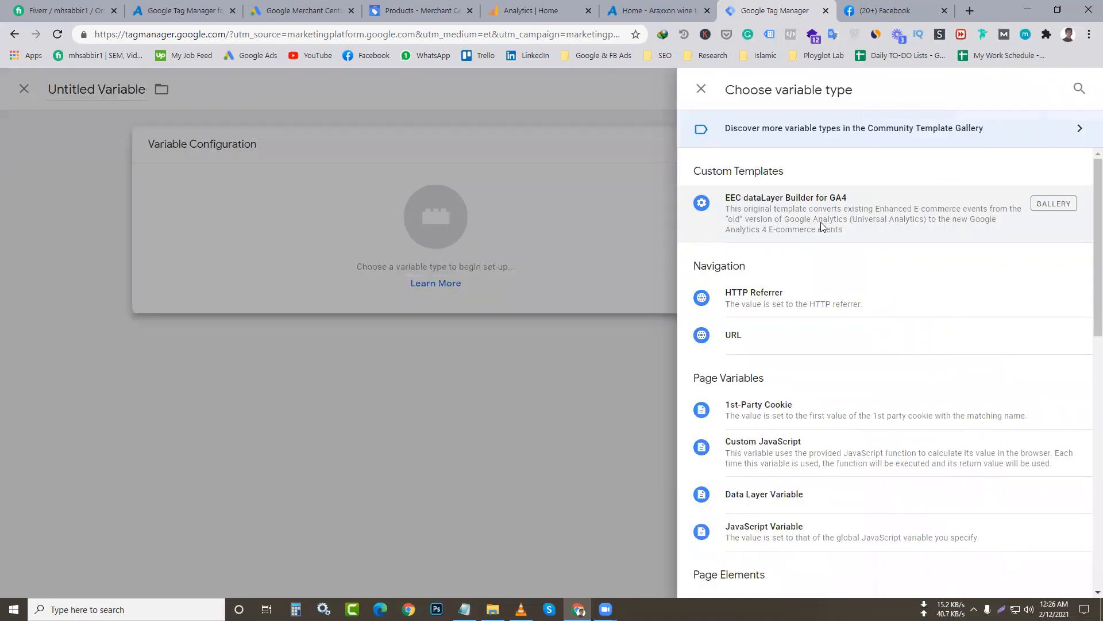
click(820, 222)
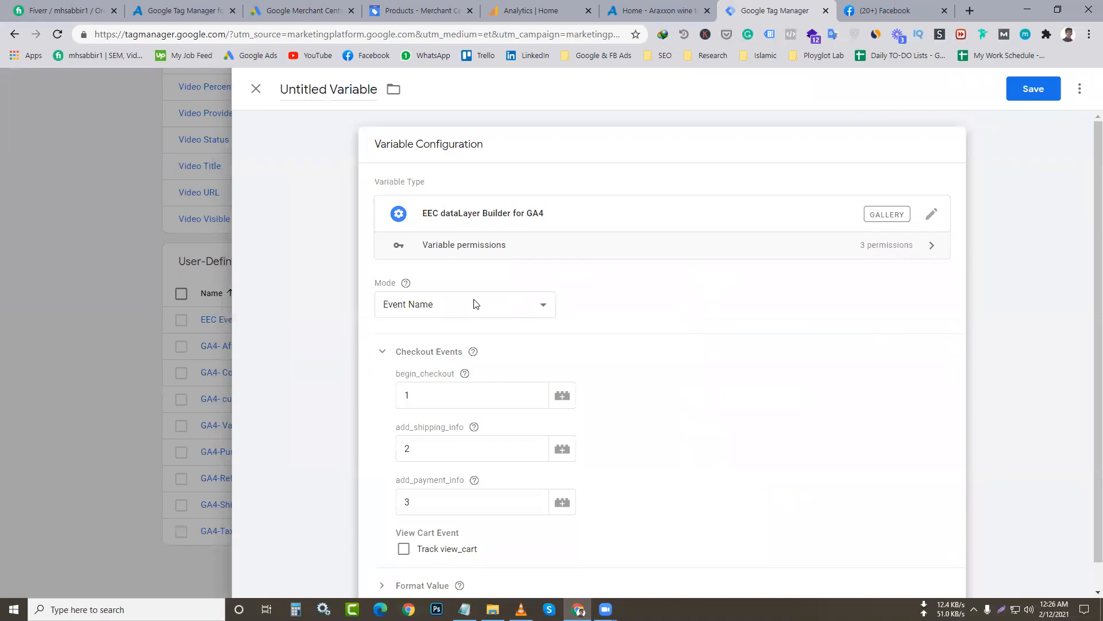
click(483, 309)
click(424, 336)
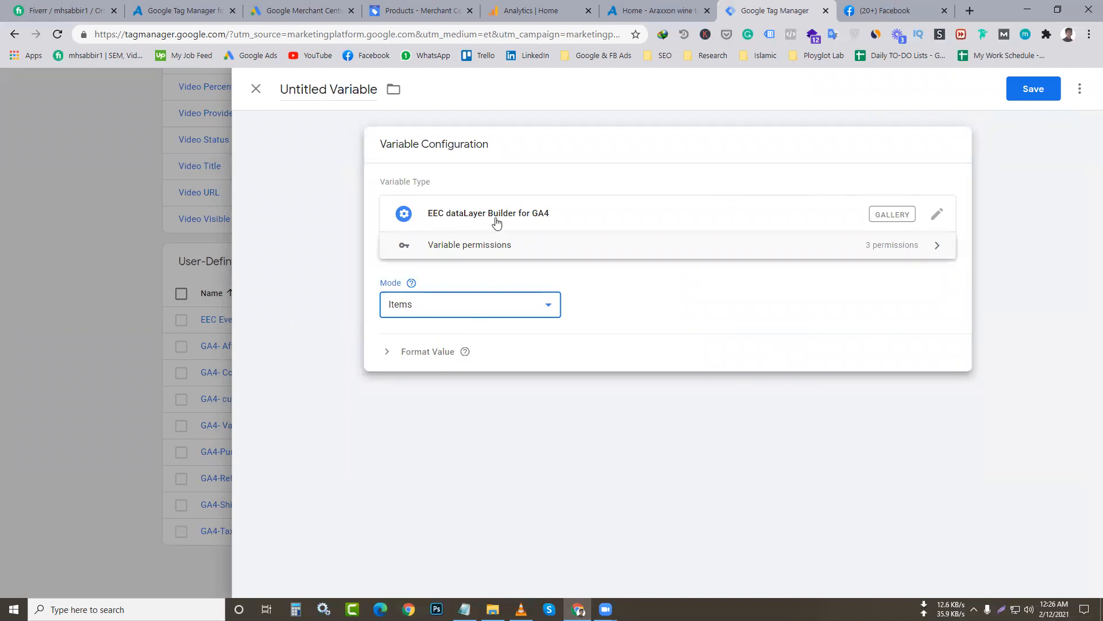
- Name the variable GA4 - EEC Items and save it
click(345, 88)
text(A)
key(ctrl+a)
text(E)
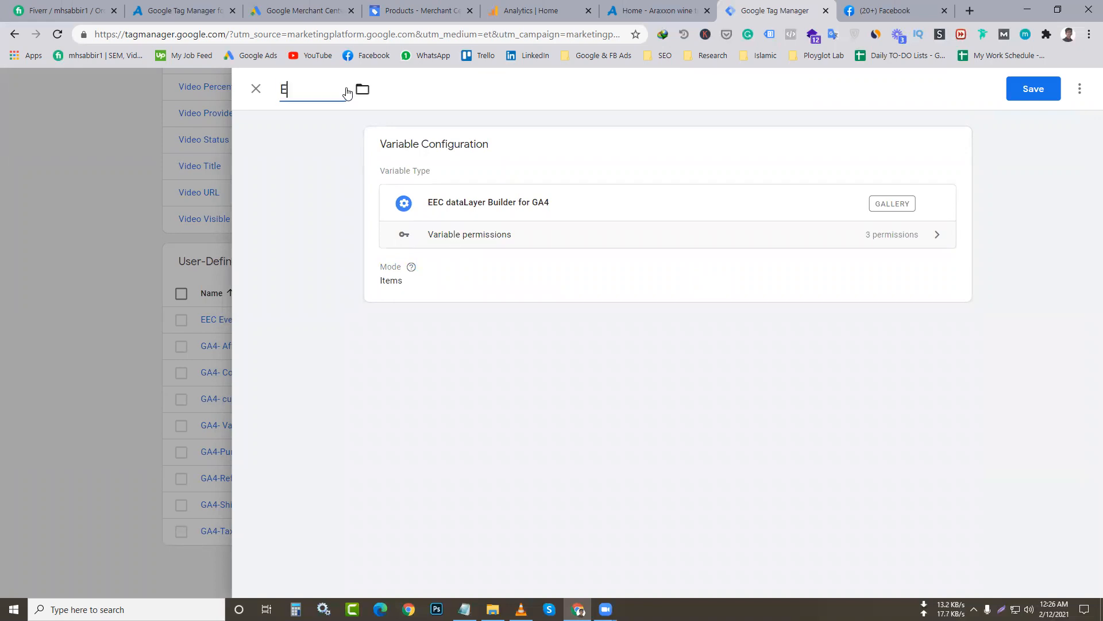
text(EA Items)
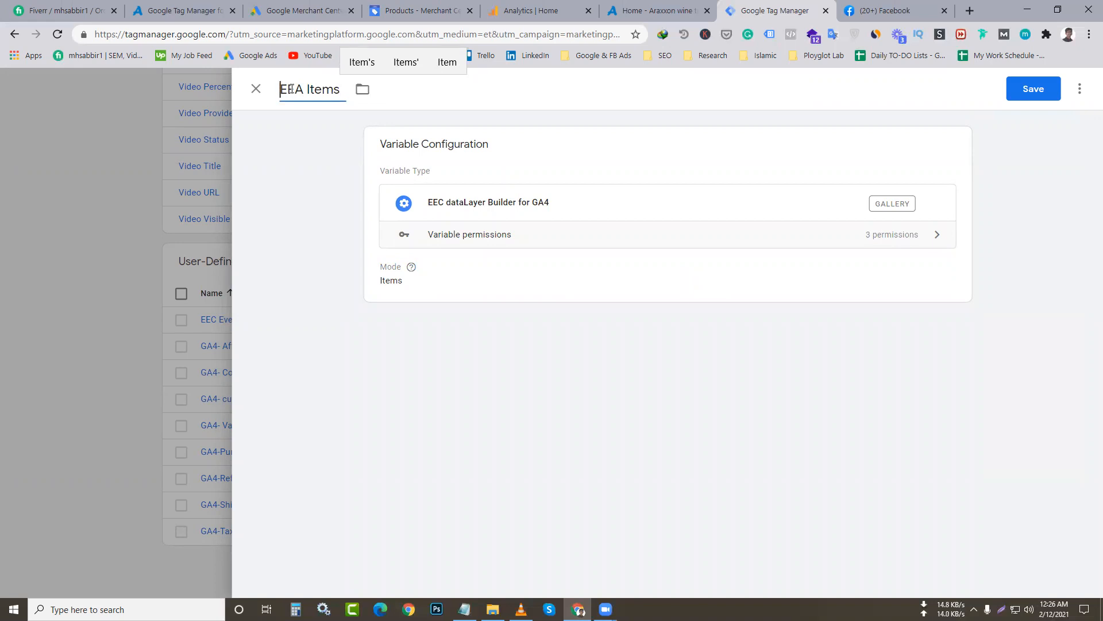
text(GA$ -)
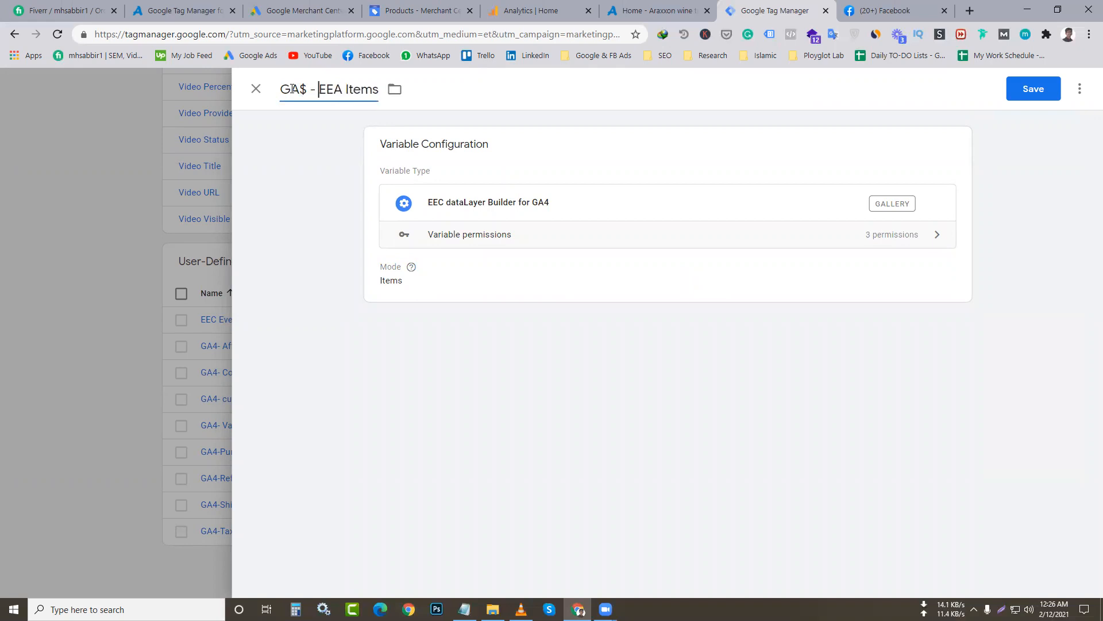
click(343, 89)
key(BackSpace)
text(C)
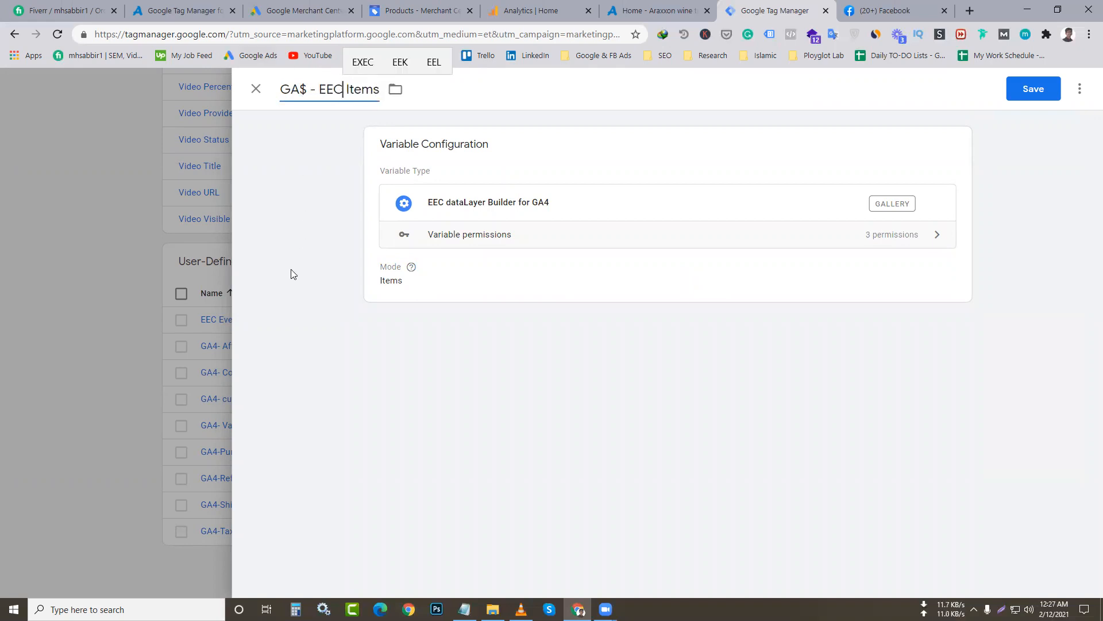
click(314, 94)
key(BackSpace)
text(4)
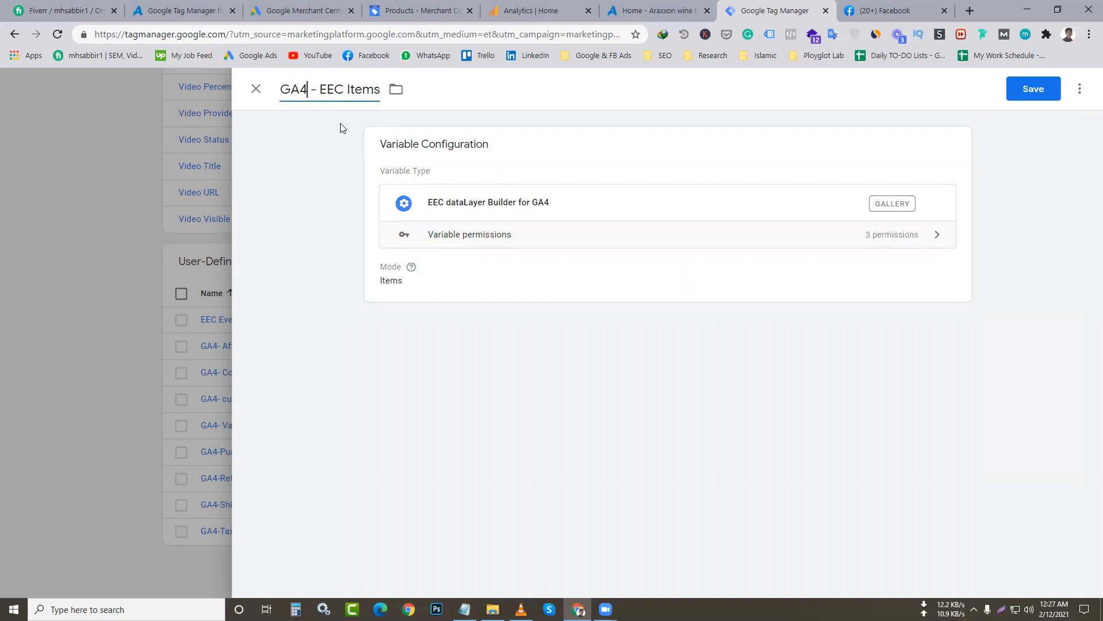
click(1022, 94)
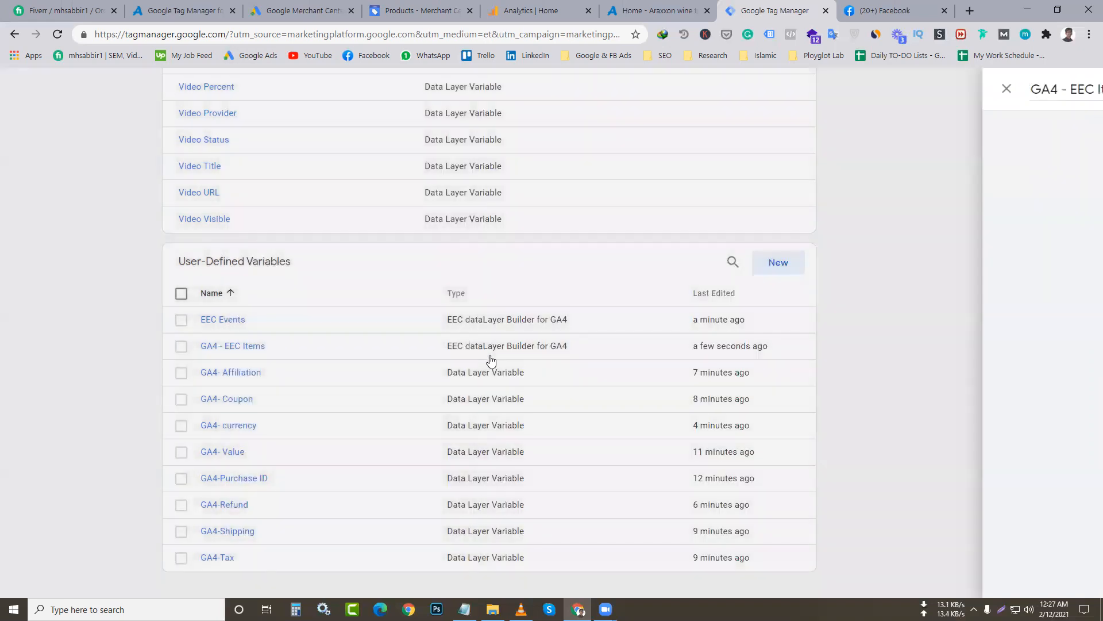
- Review the list of user-defined variables and open the workspace's triggers
scroll(580, 357, down, 1)
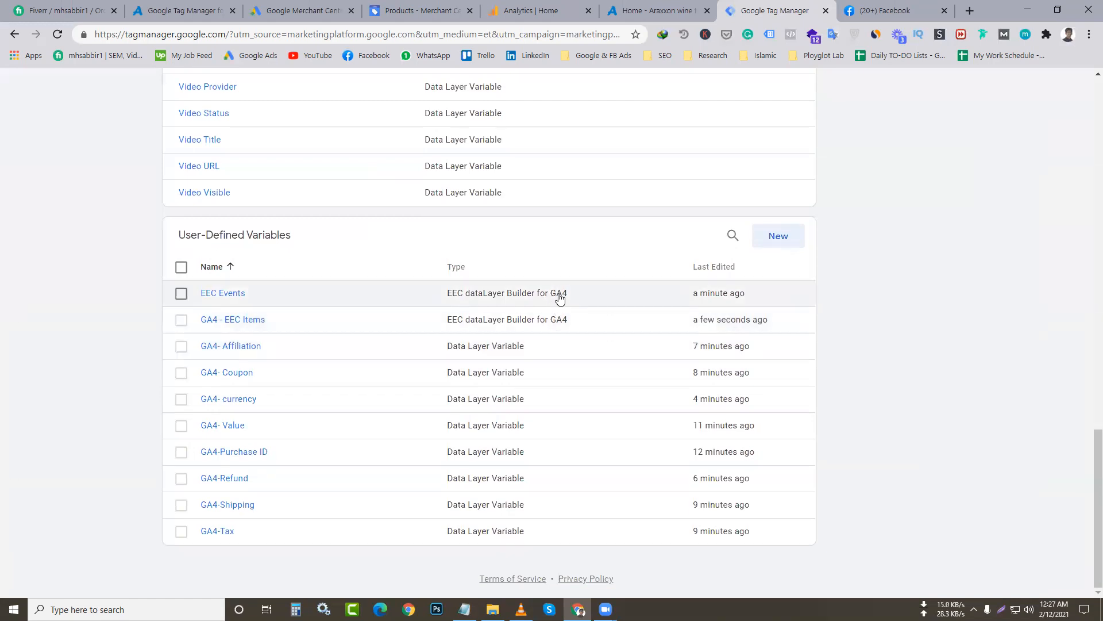
scroll(1087, 460, up, 4)
scroll(1086, 488, down, 4)
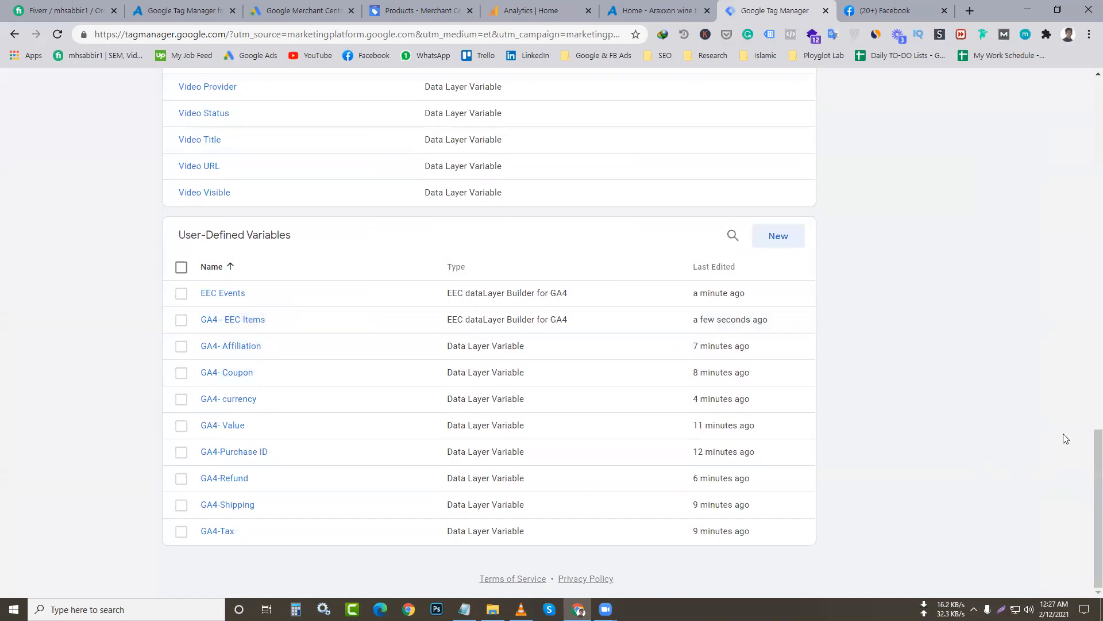
scroll(738, 311, up, 2)
scroll(741, 275, up, 15)
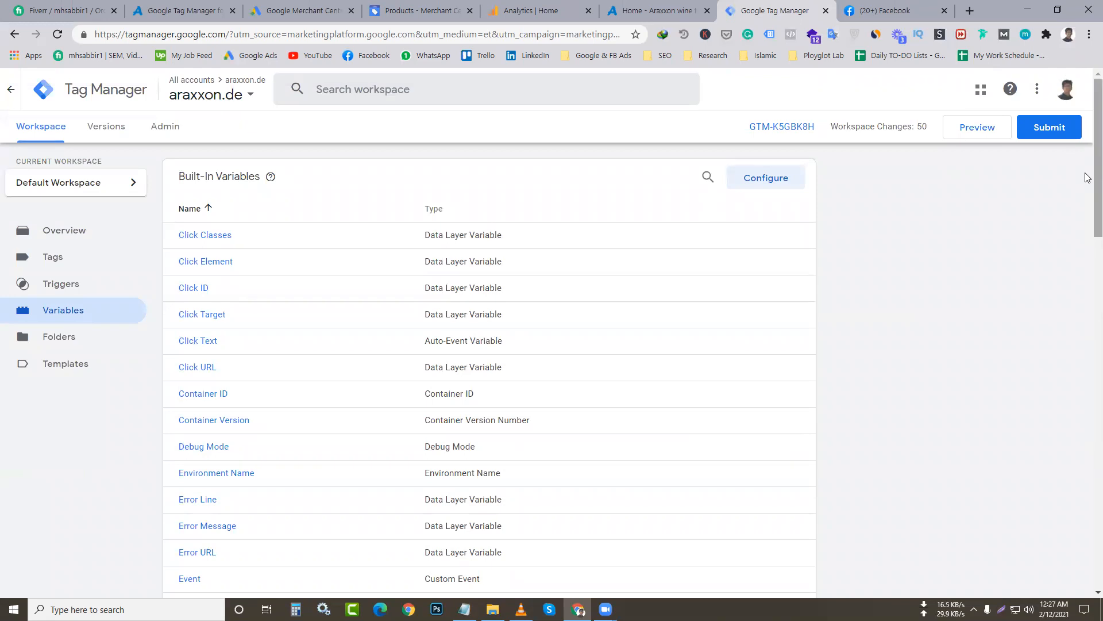
click(66, 253)
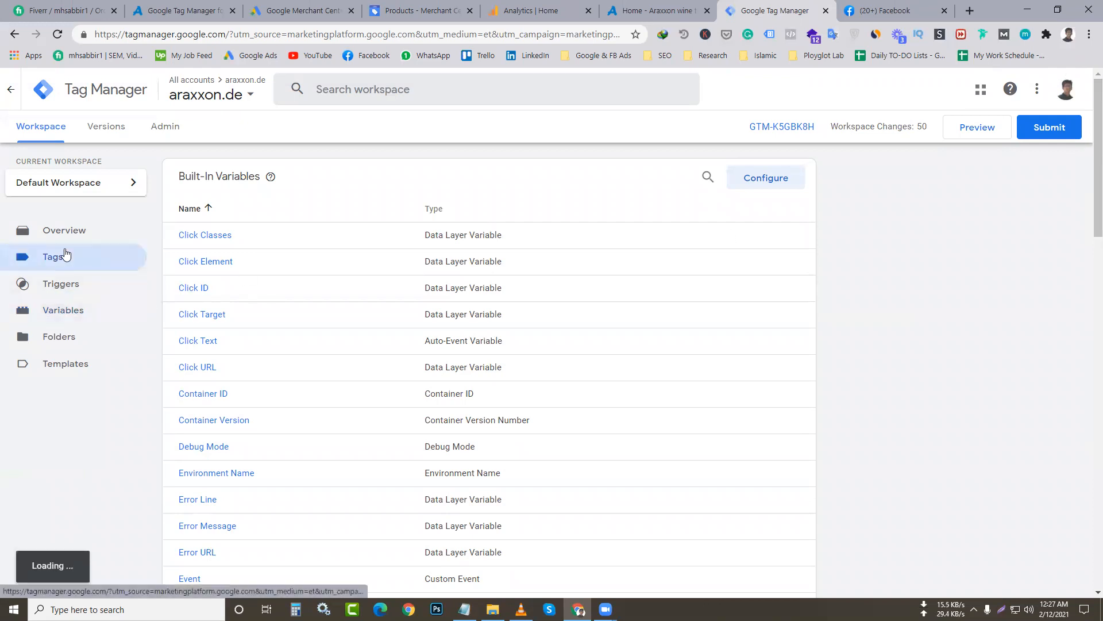
click(86, 286)
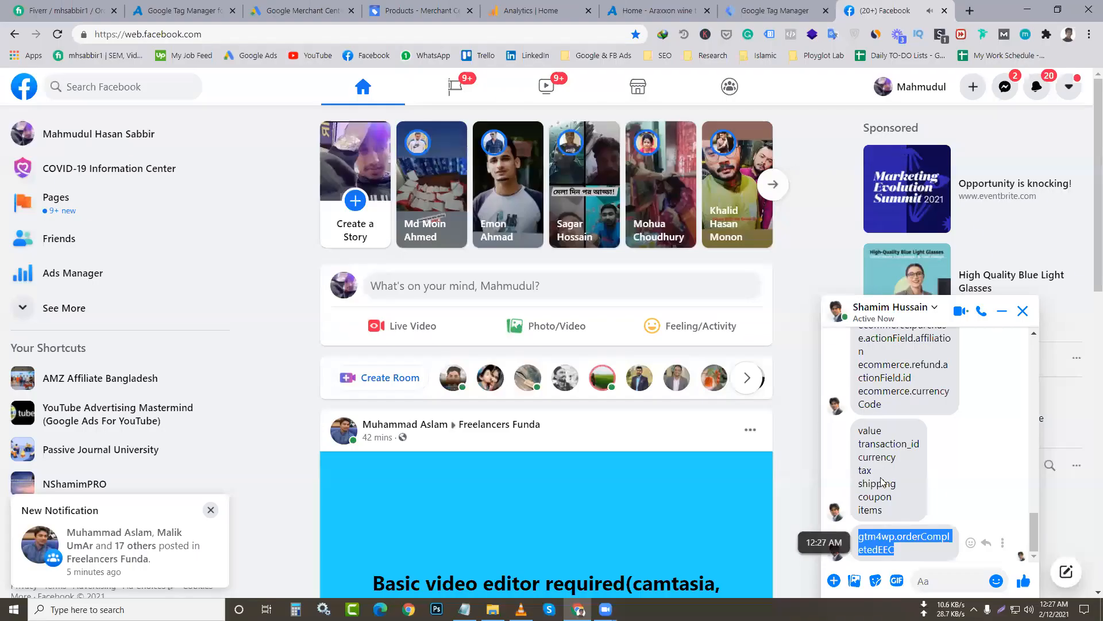
- Copy the event name gtm4wp.orderCompletedEEC from the Facebook chat message and return to the triggers in Google Tag Manager
right_click(913, 538)
click(972, 468)
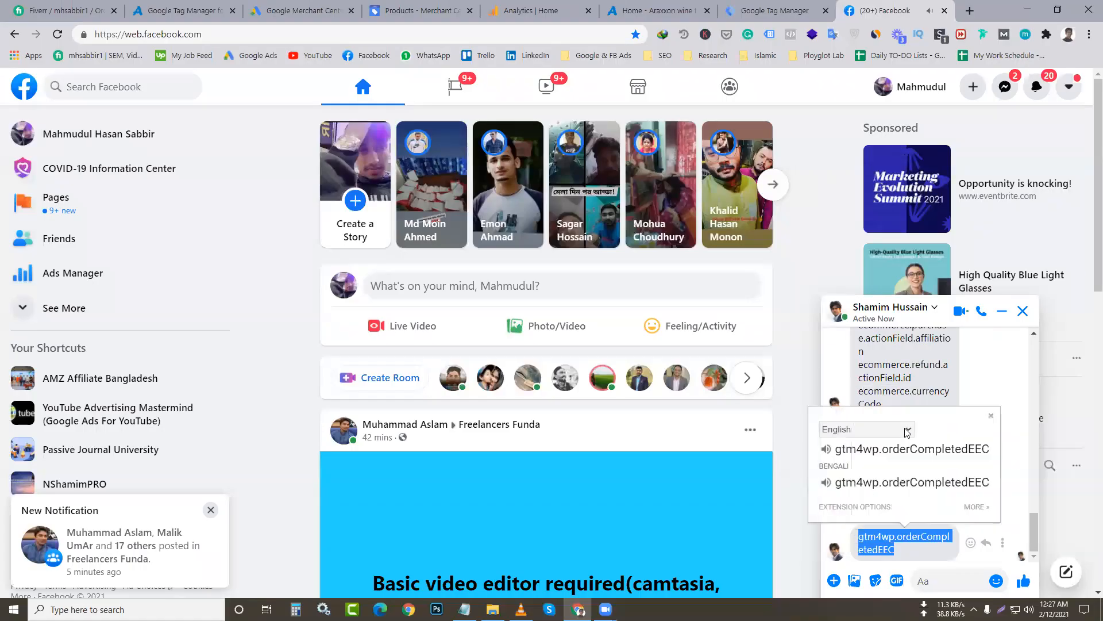
click(667, 10)
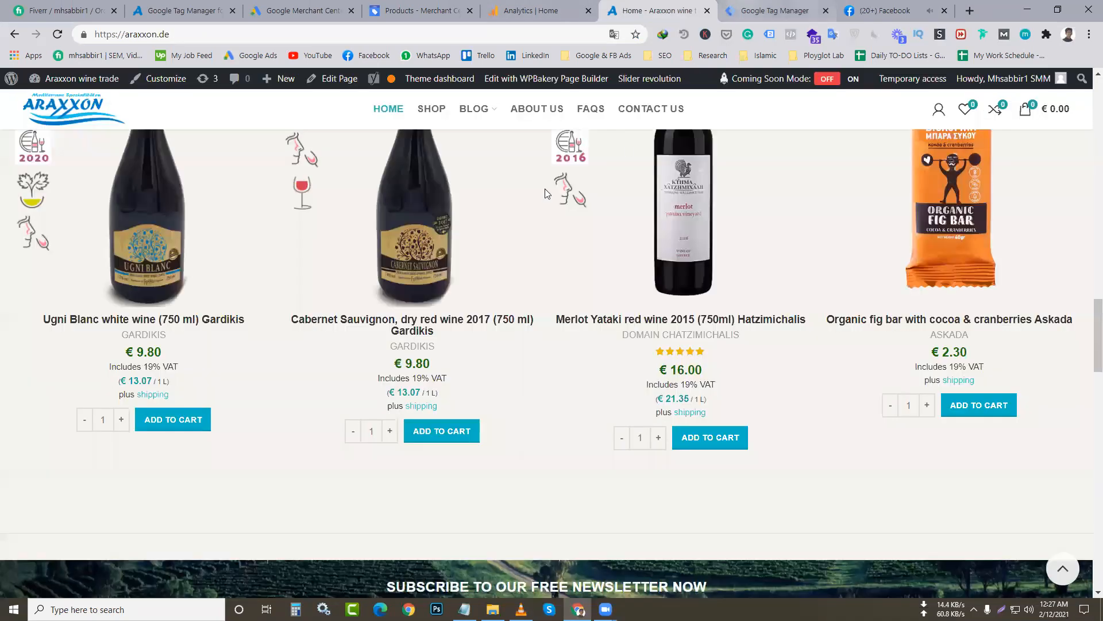
click(767, 10)
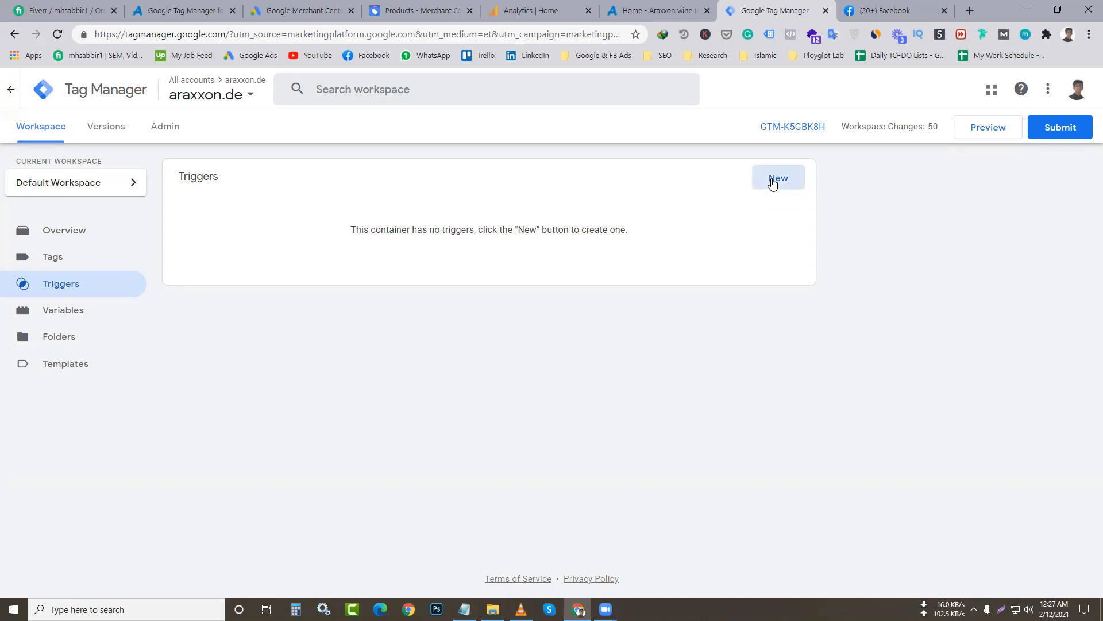
- Create a new trigger of the type Custom Event with the event name gtm4wp.orderCompletedEEC
click(773, 183)
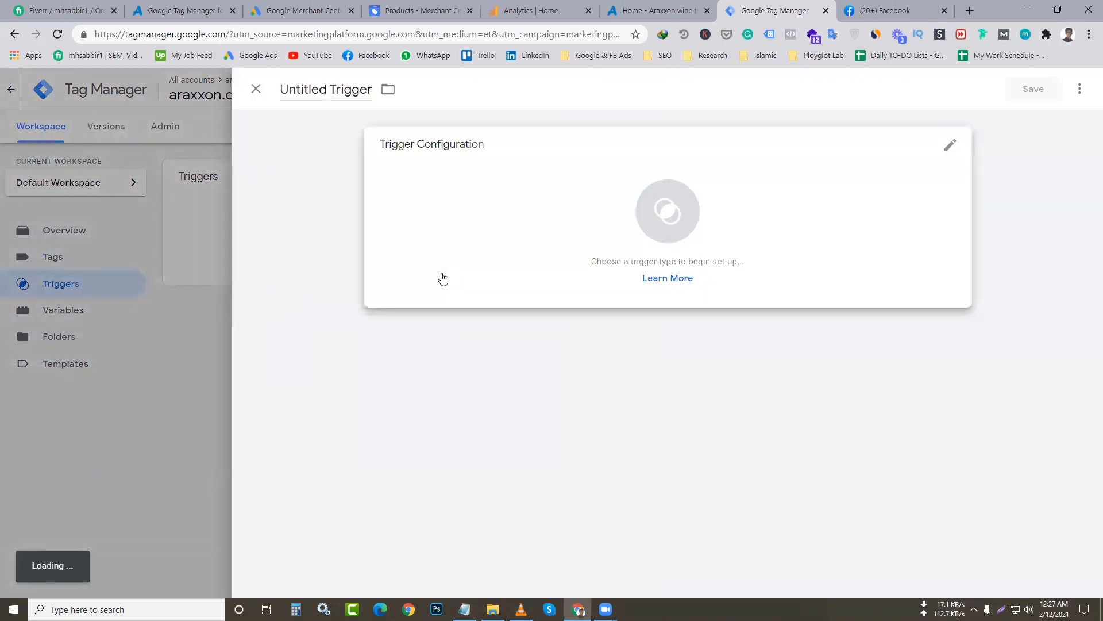
click(443, 278)
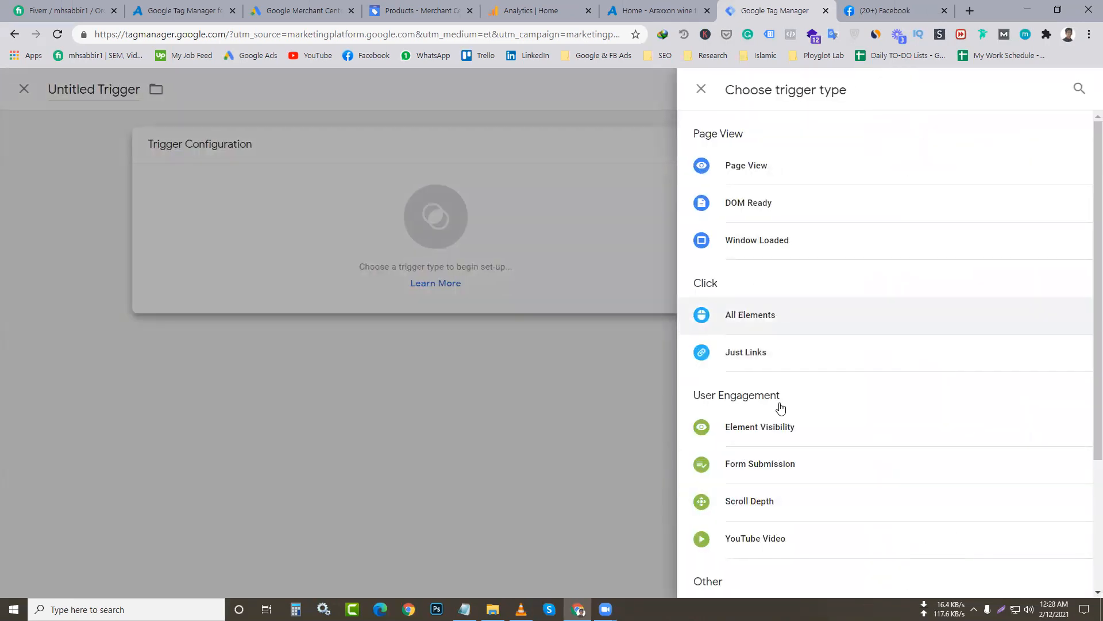
scroll(781, 407, down, 3)
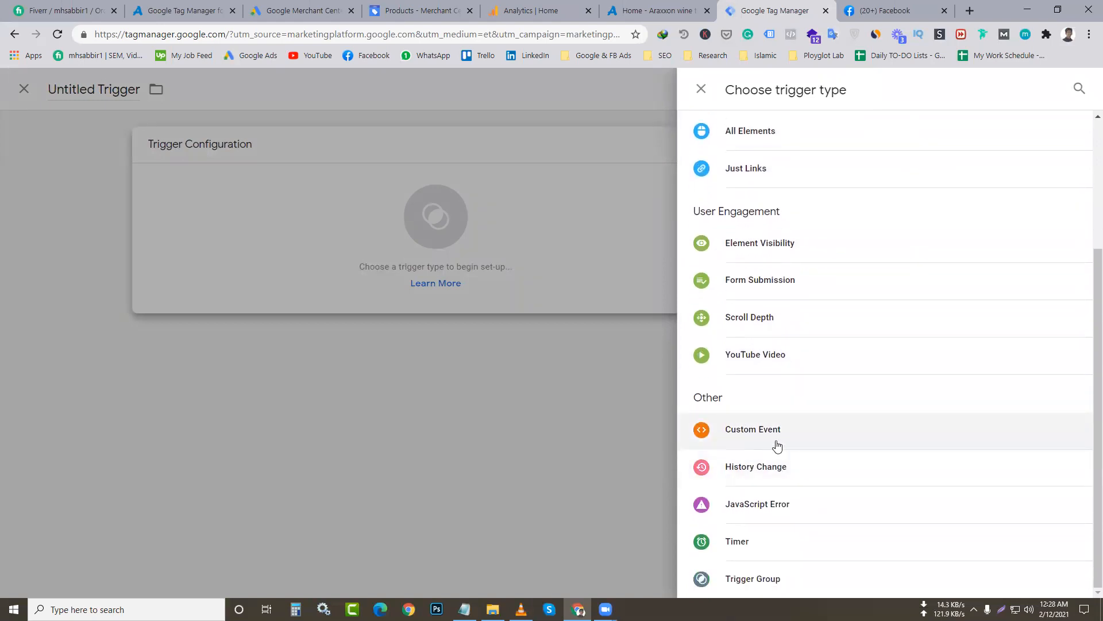
click(777, 446)
right_click(413, 275)
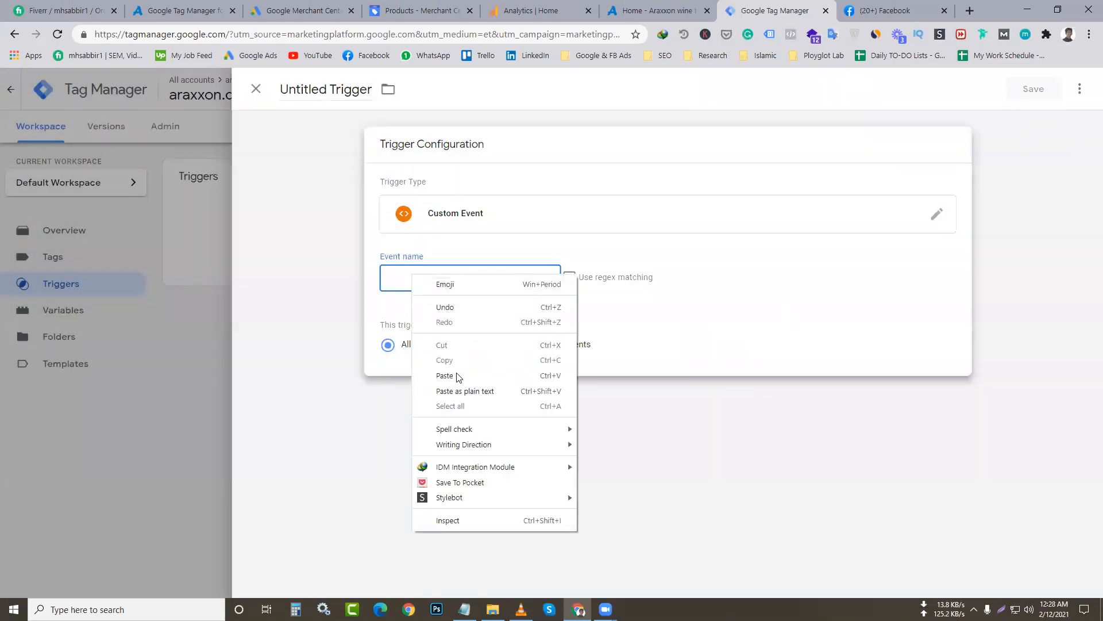
click(727, 316)
click(433, 284)
right_click(434, 283)
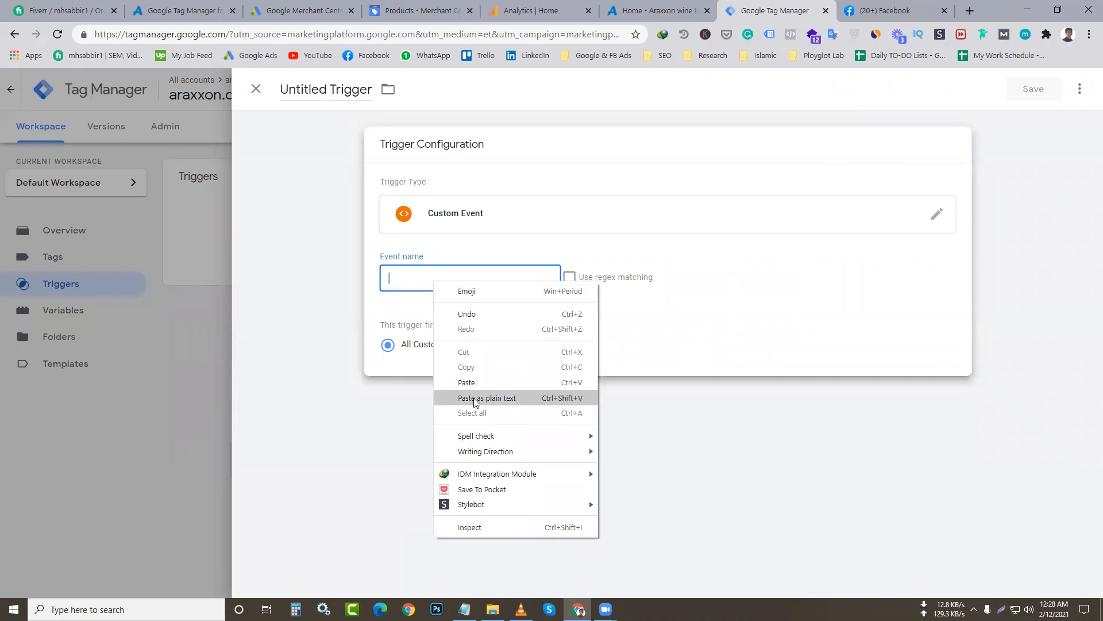
click(468, 382)
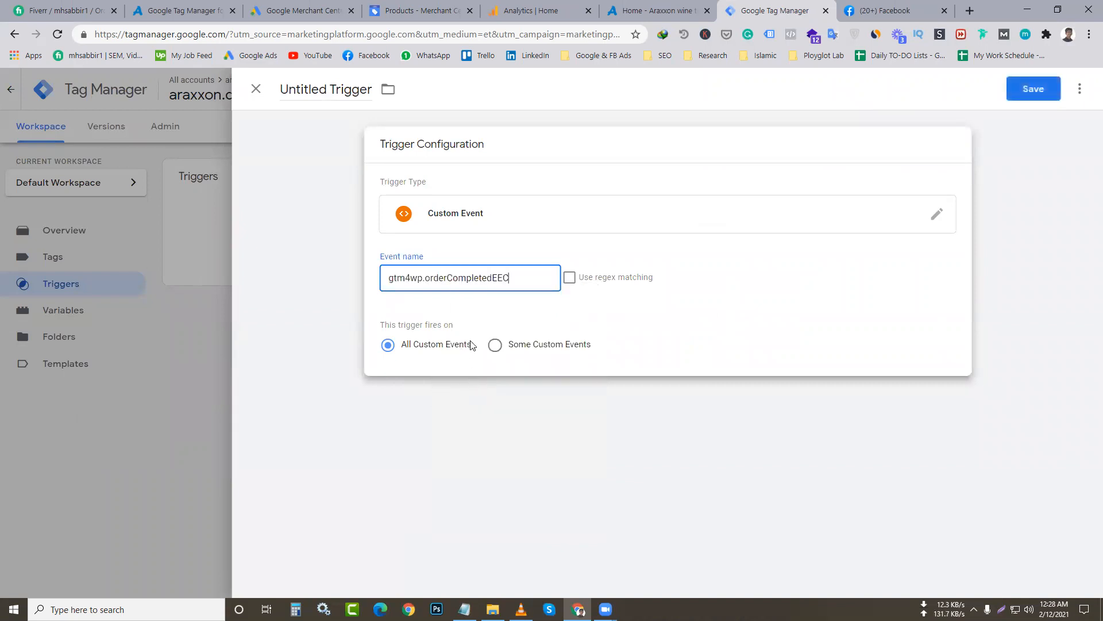
- Name the trigger "GA4- Purchase Trigger" and save it
click(359, 96)
text(A)
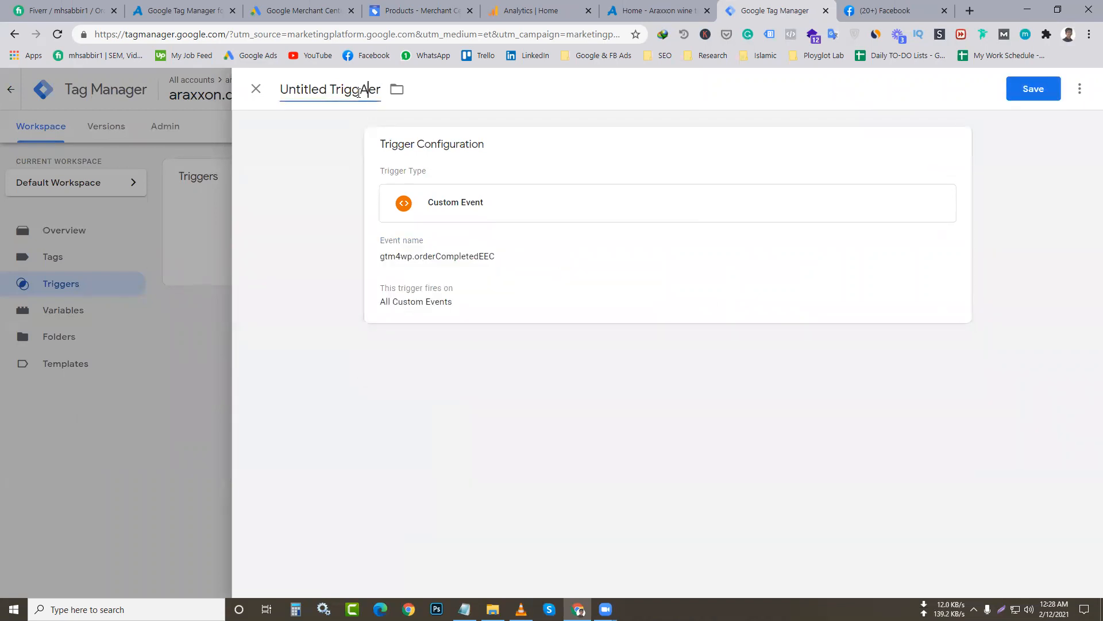
key(ctrl+a)
text(GA)
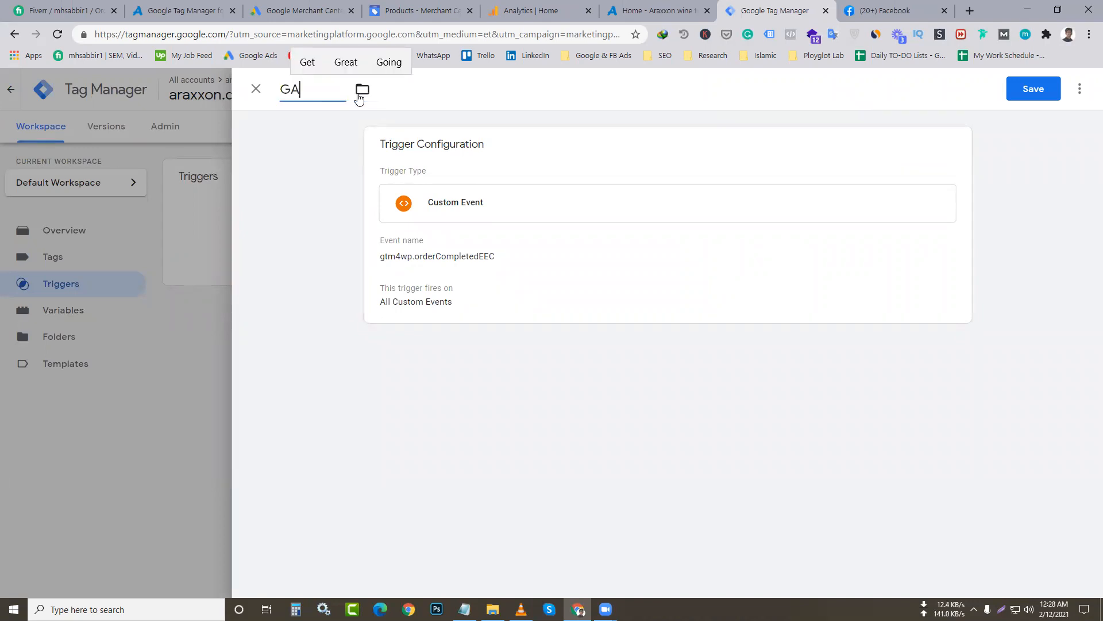
text($ -)
text( Pur)
key(BackSpace)
key(BackSpace)
key(BackSpace)
key(BackSpace)
key(BackSpace)
key(BackSpace)
text(- Pur)
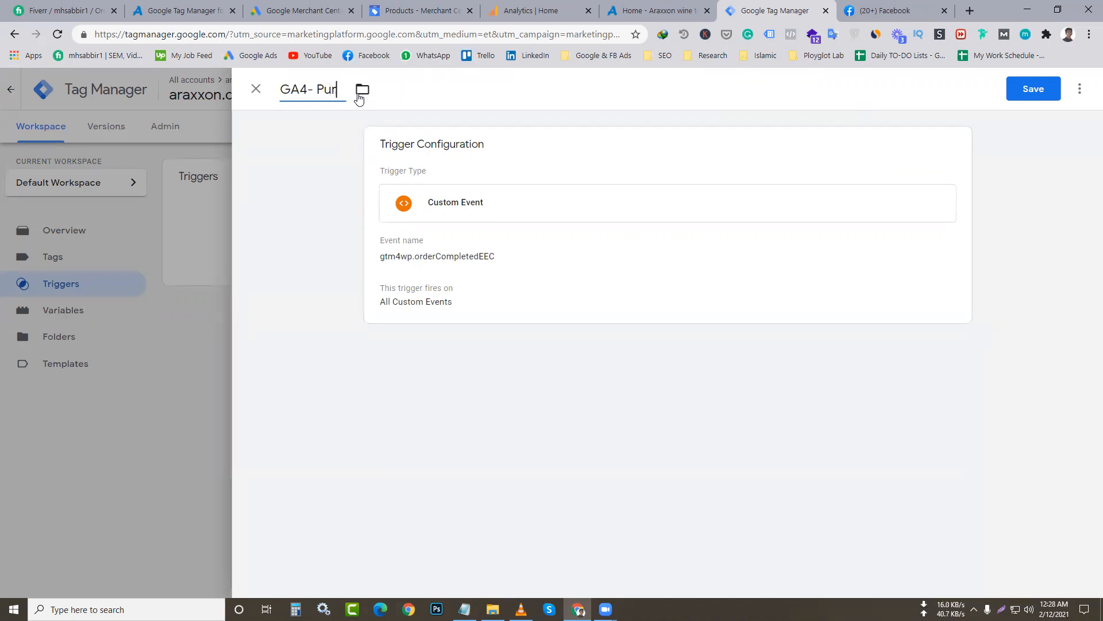
text(chase T)
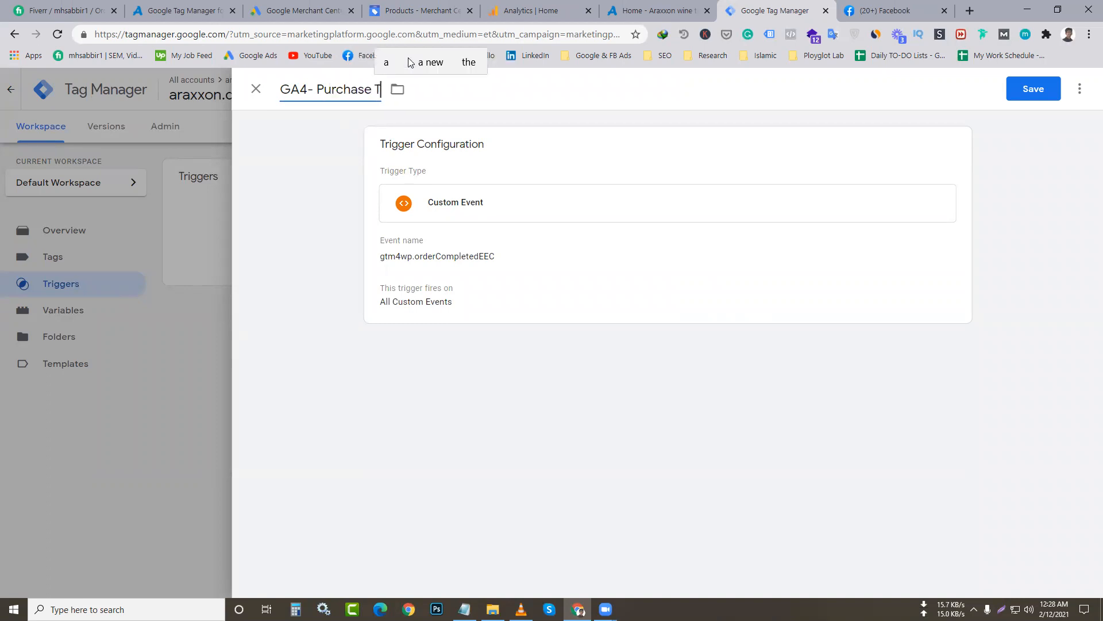
text(r)
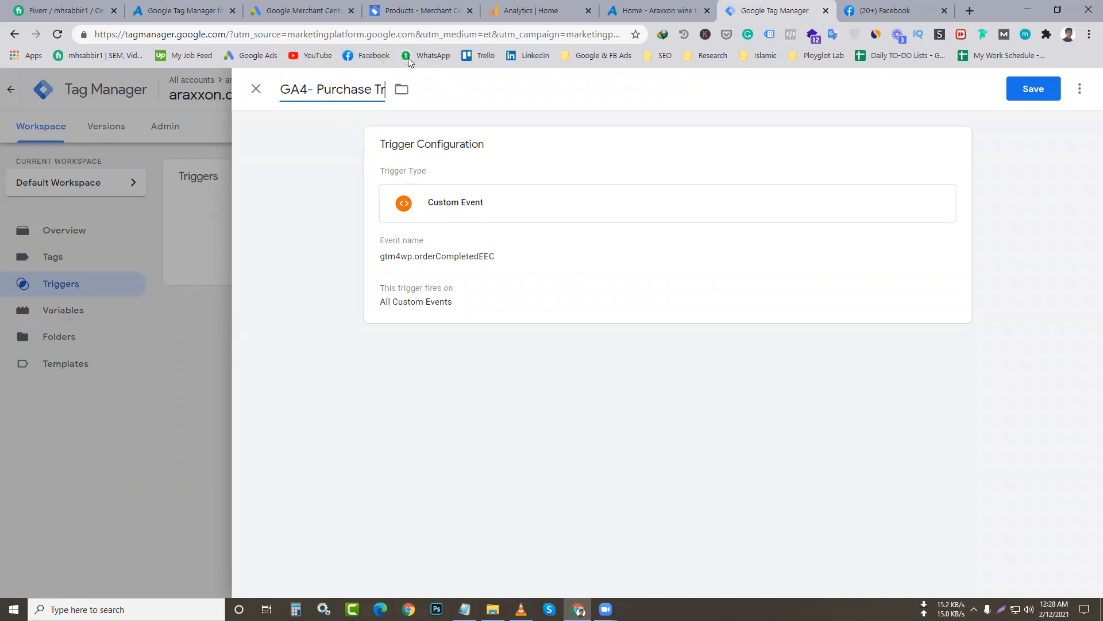
text(iger)
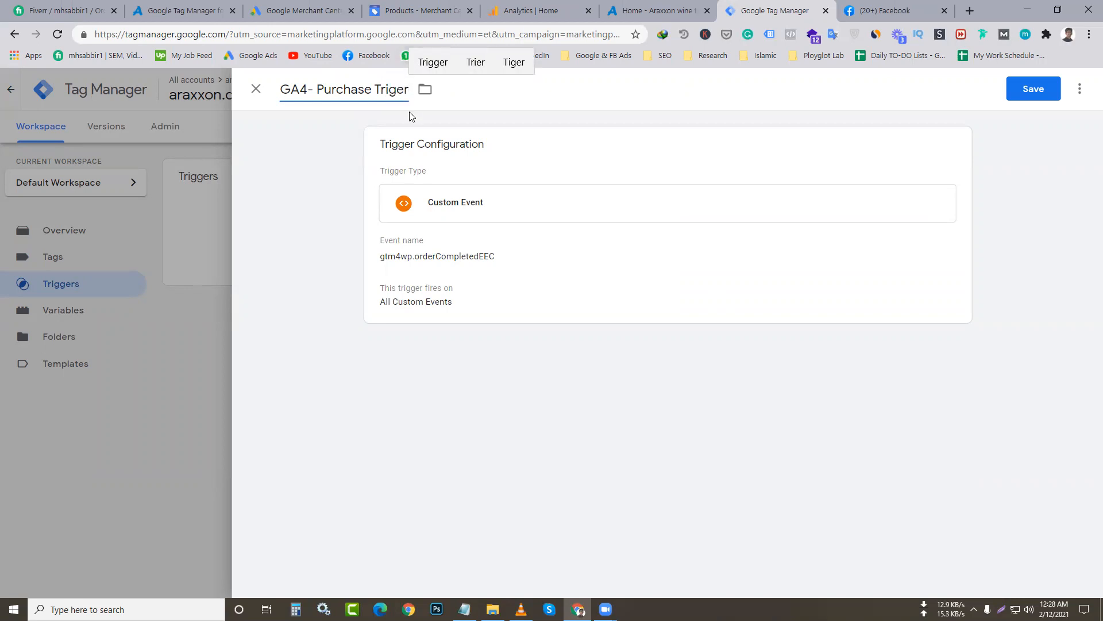
click(389, 90)
text(g)
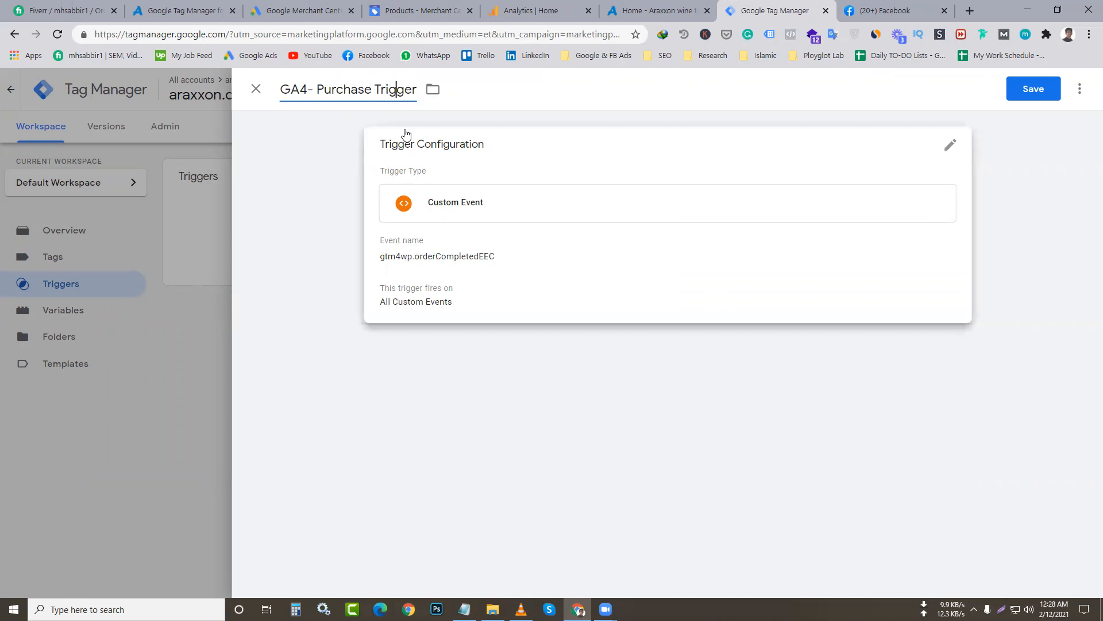
click(1023, 87)
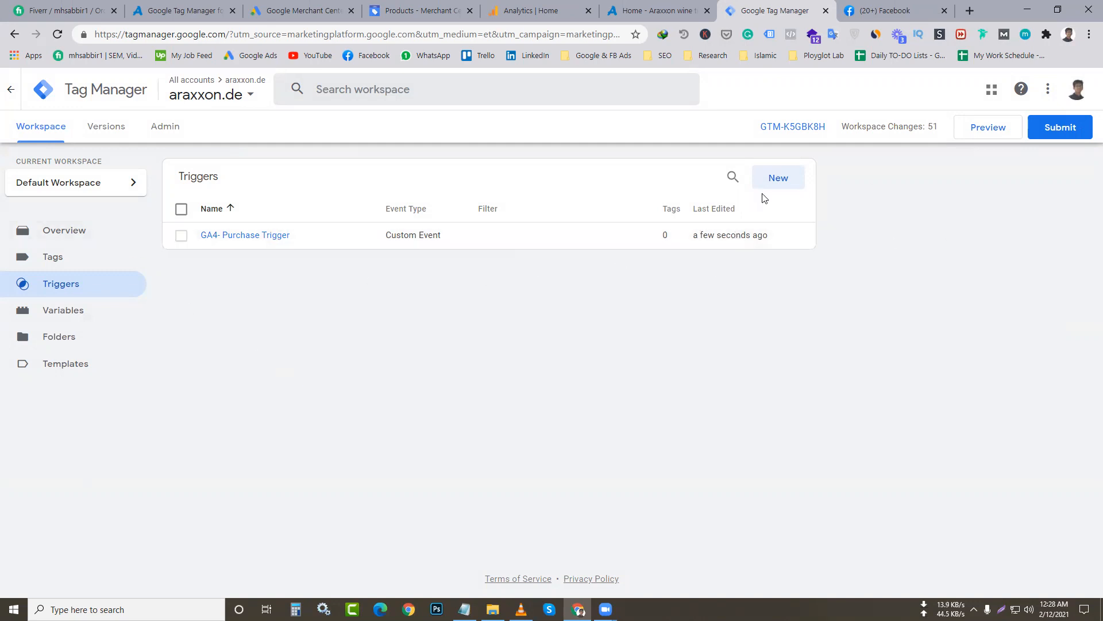
- Start a new tag in the workspace with the type Google Analytics: GA4 Event
click(72, 265)
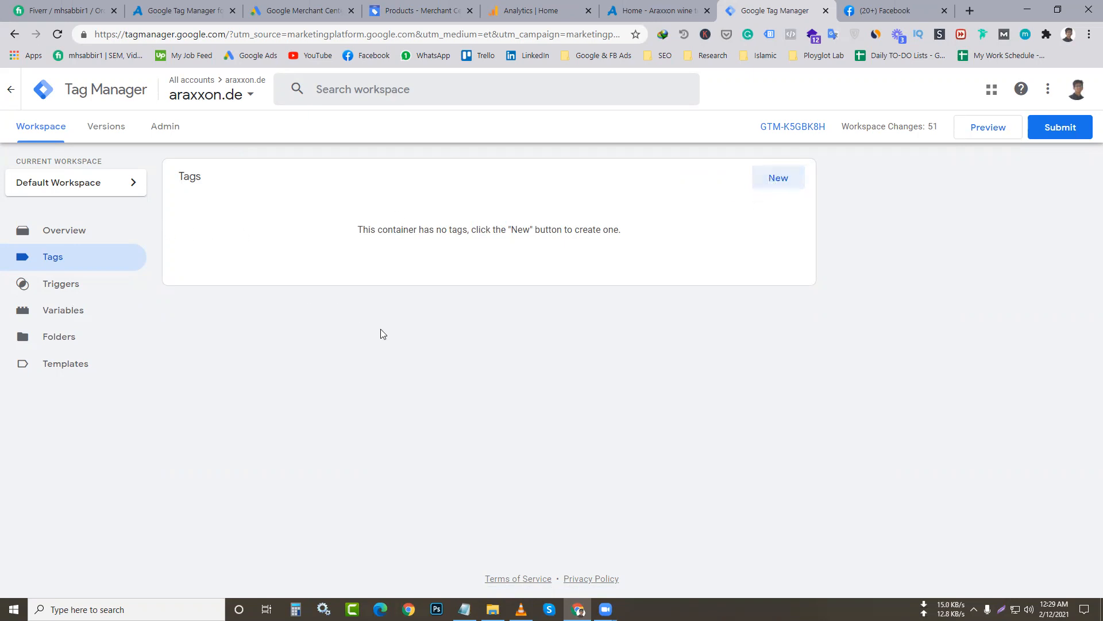
click(776, 180)
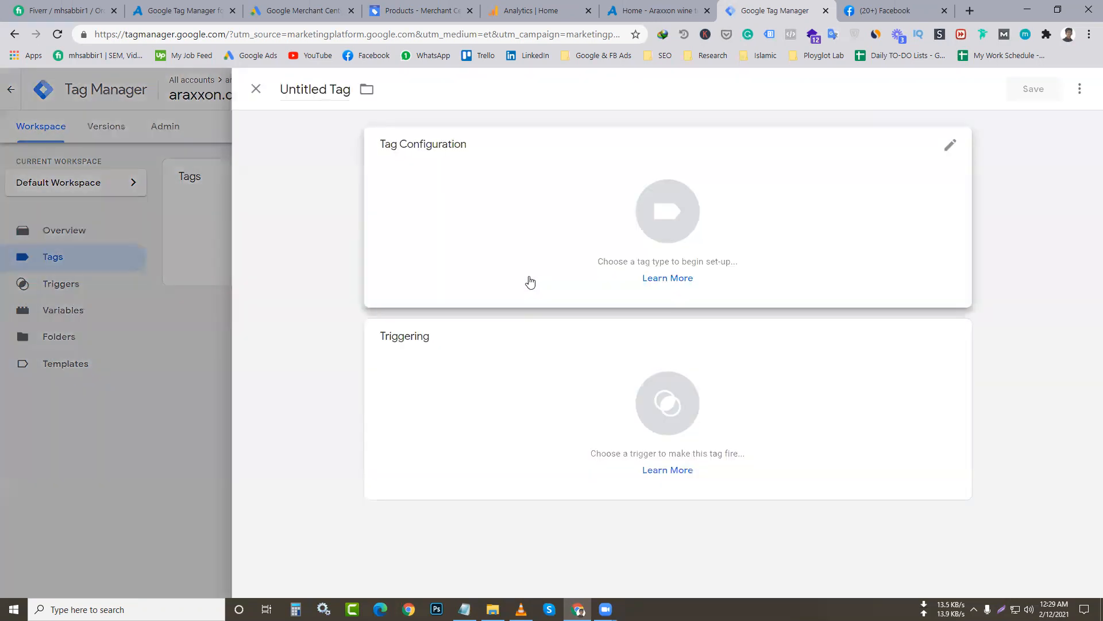
click(569, 205)
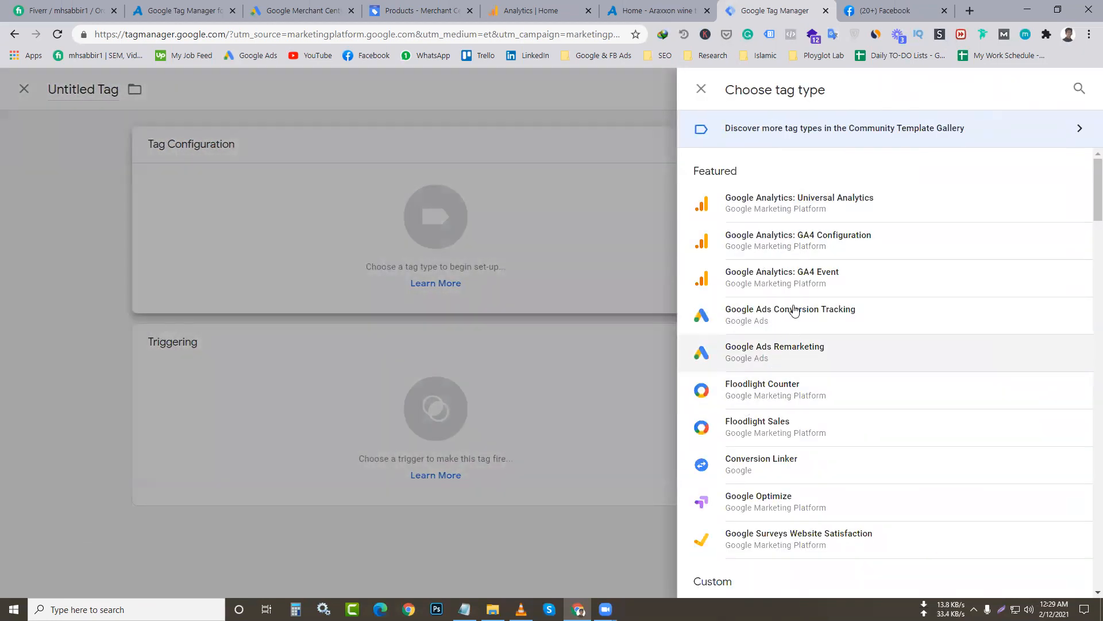
click(803, 281)
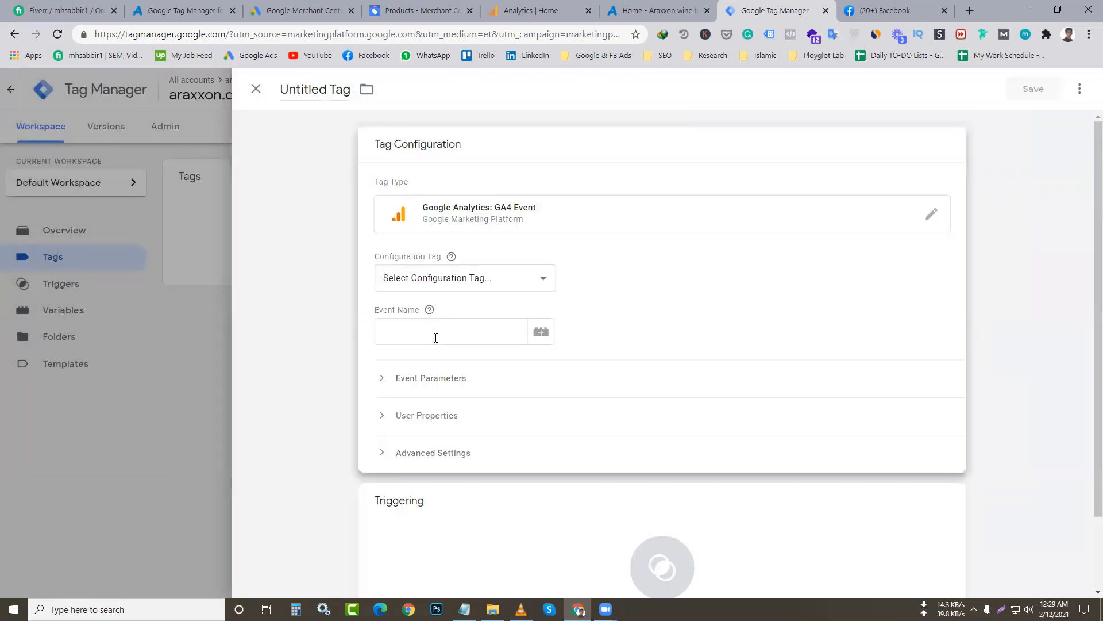
- Set the tag's configuration tag to None – Manually Set ID
click(436, 338)
click(546, 278)
click(573, 321)
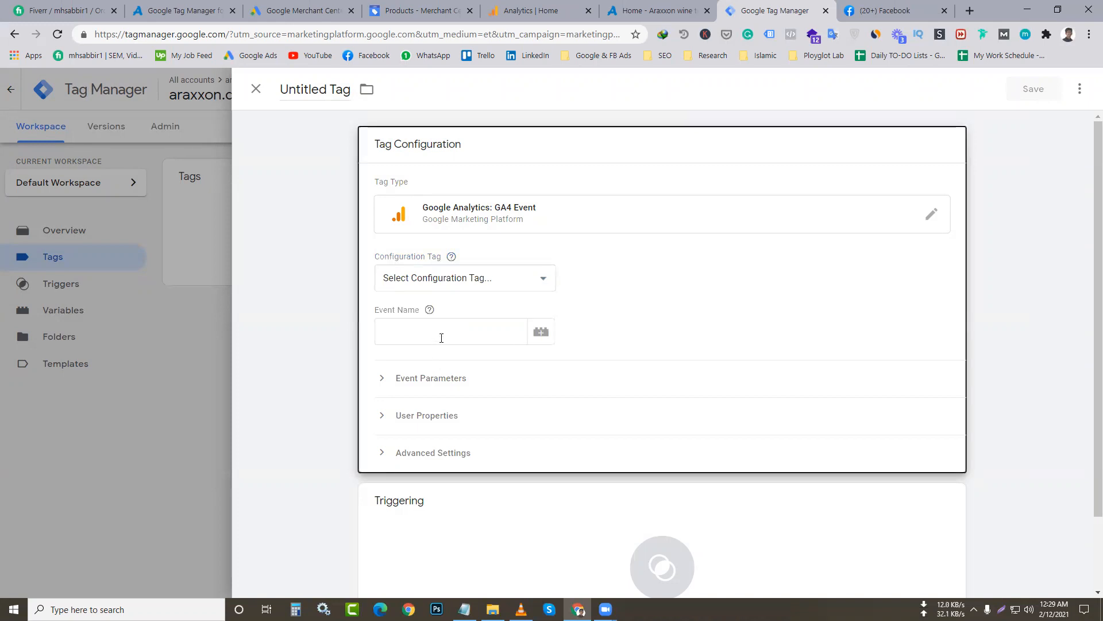
click(513, 279)
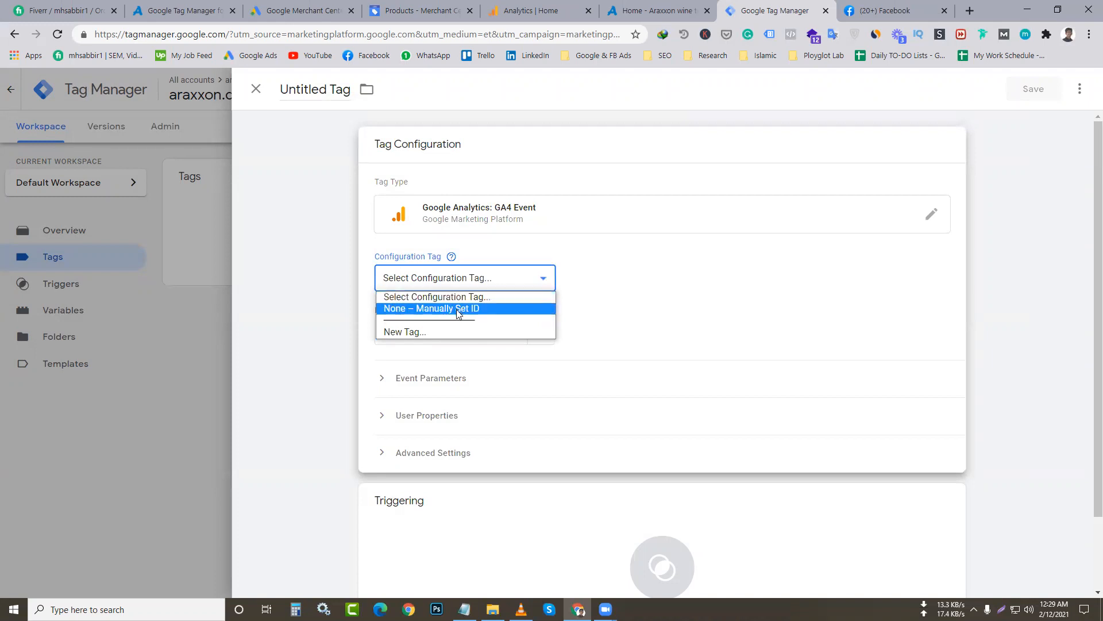
click(456, 314)
click(436, 328)
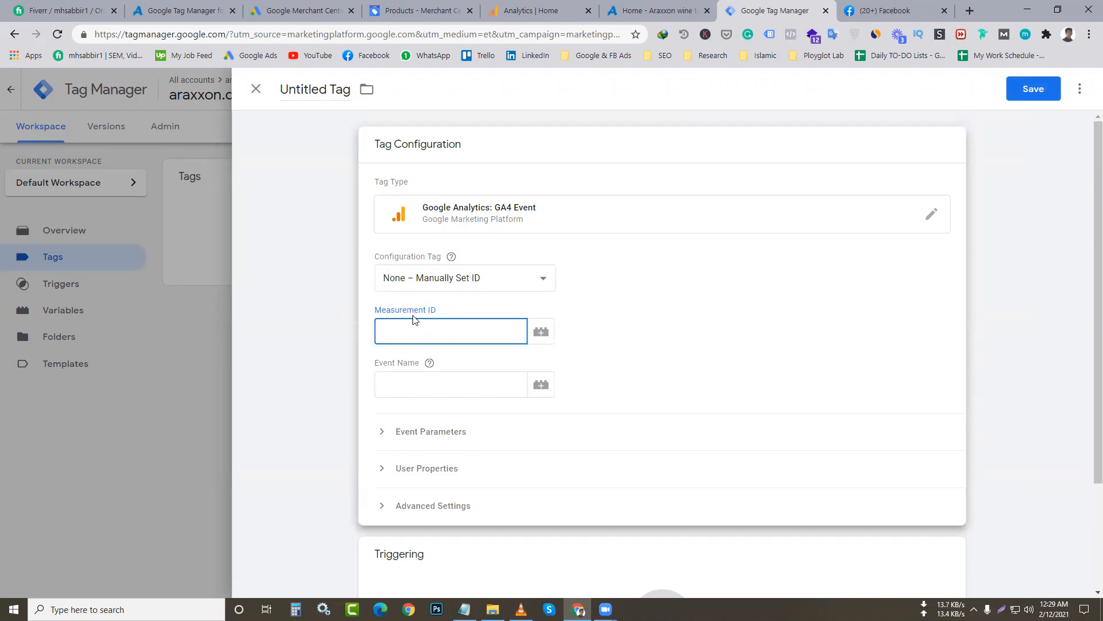
- Copy the Araxxon data stream's measurement ID from the Google Analytics admin and paste it as the measurement ID of the Tag Manager tag
click(531, 11)
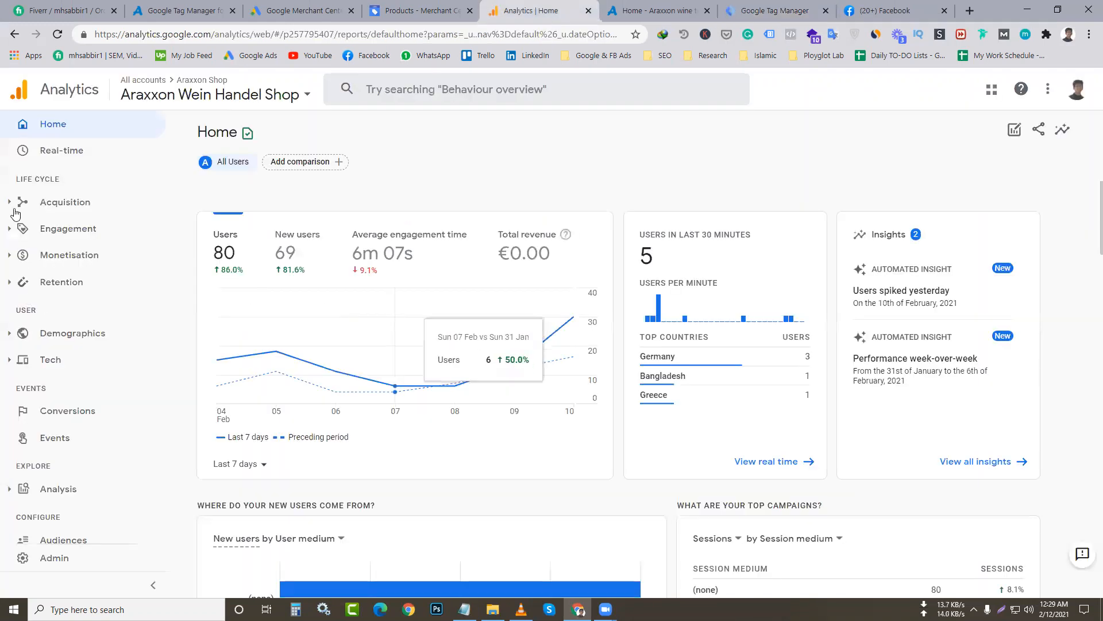
click(303, 96)
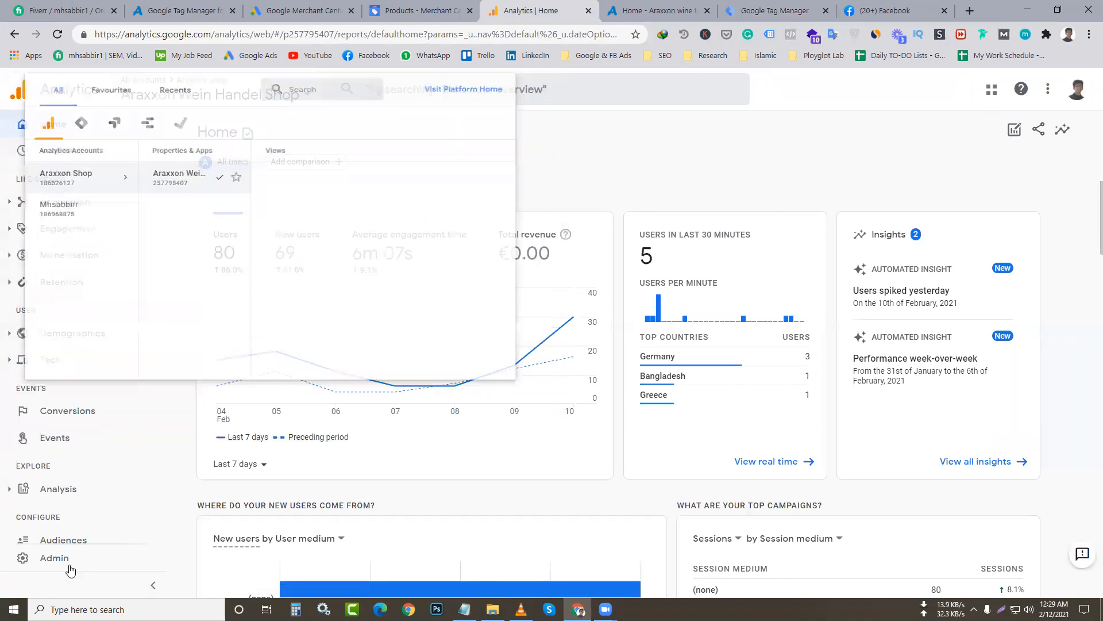
scroll(51, 562, down, 1)
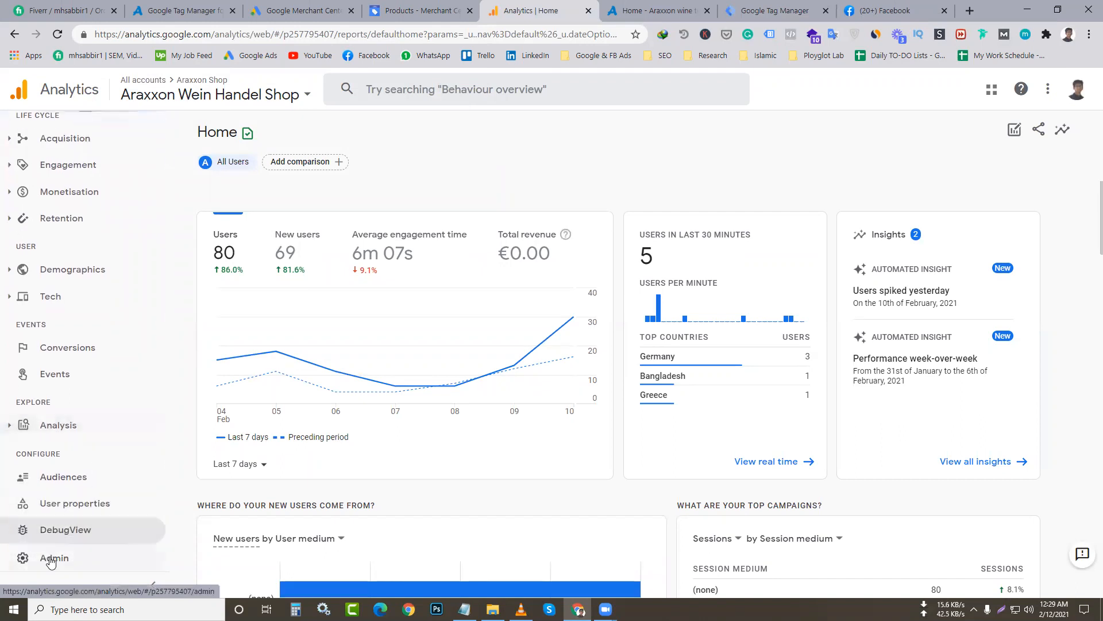
click(50, 560)
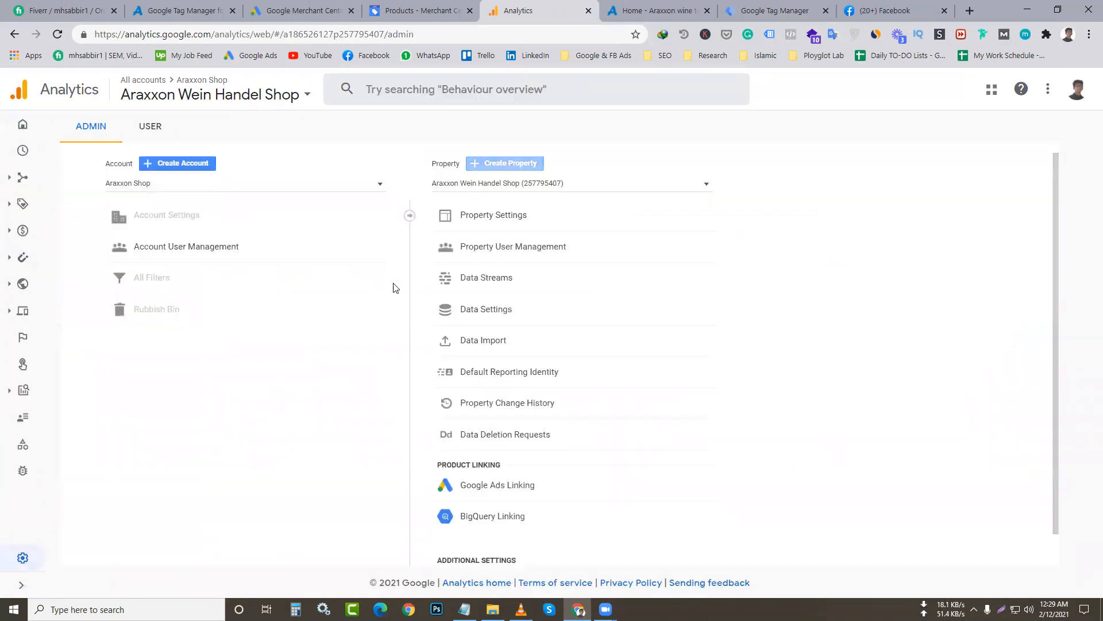
click(494, 285)
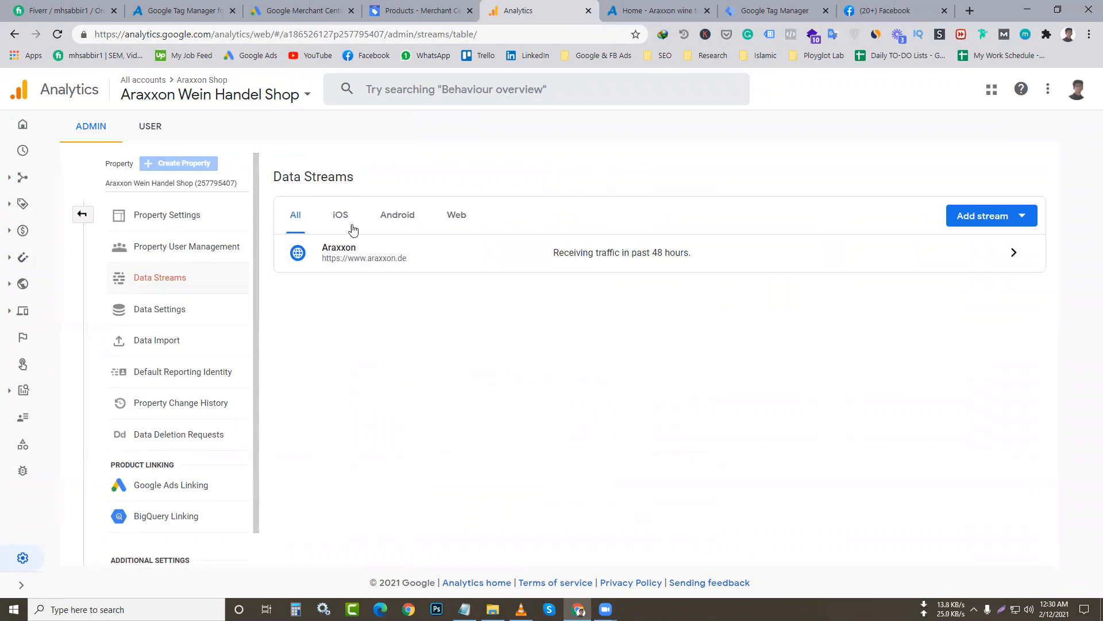
click(598, 260)
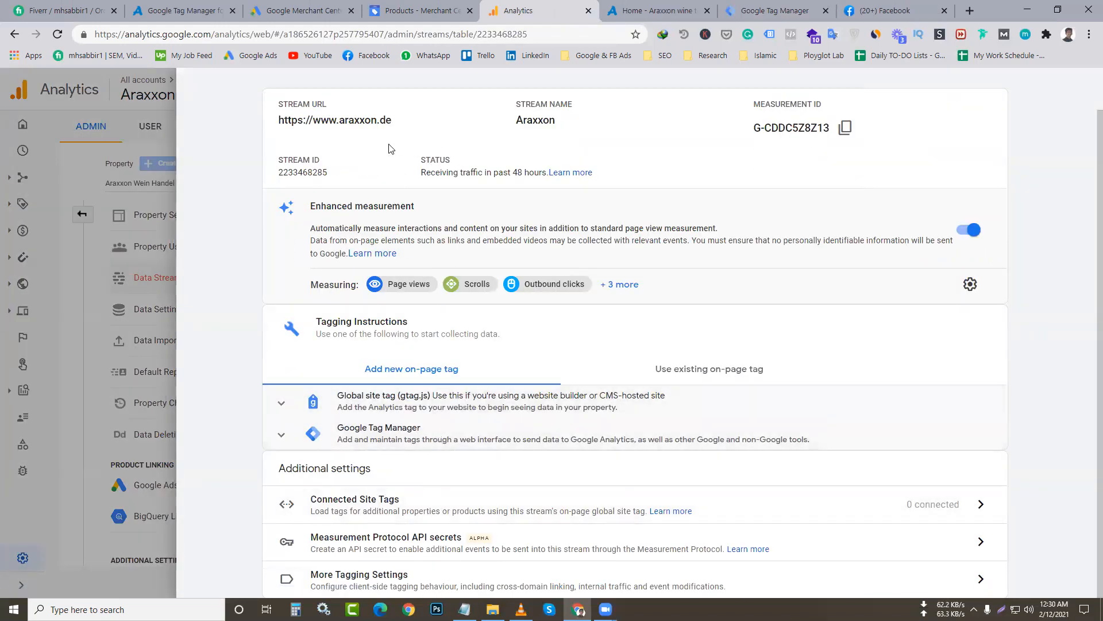
click(844, 127)
click(771, 19)
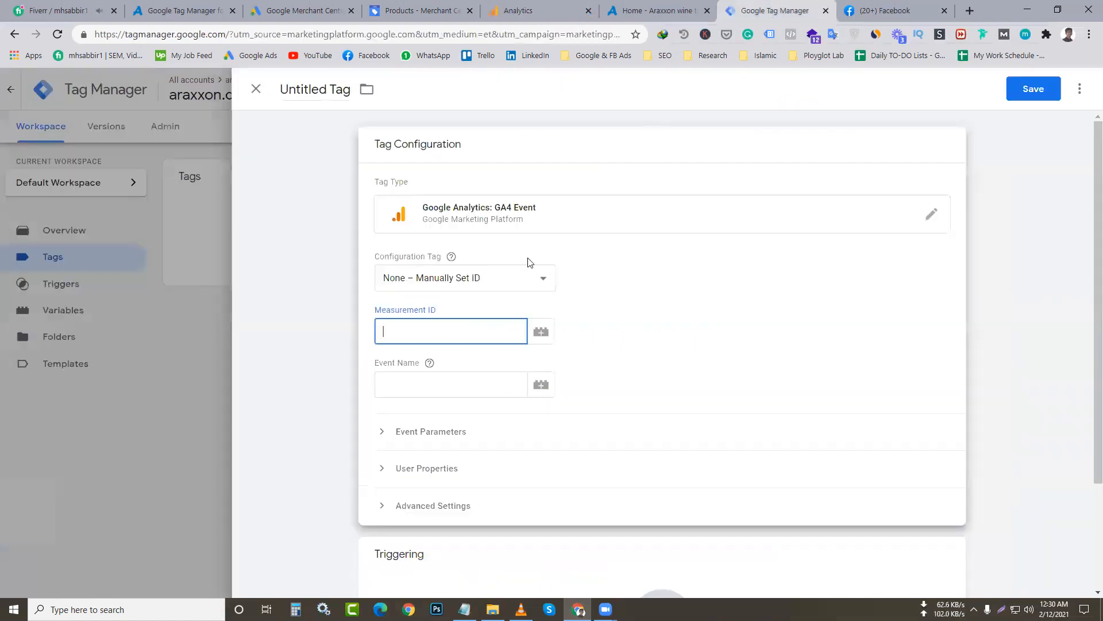
key(ctrl+v)
- Set the tag's event name to purchase and expand its event parameters
click(439, 384)
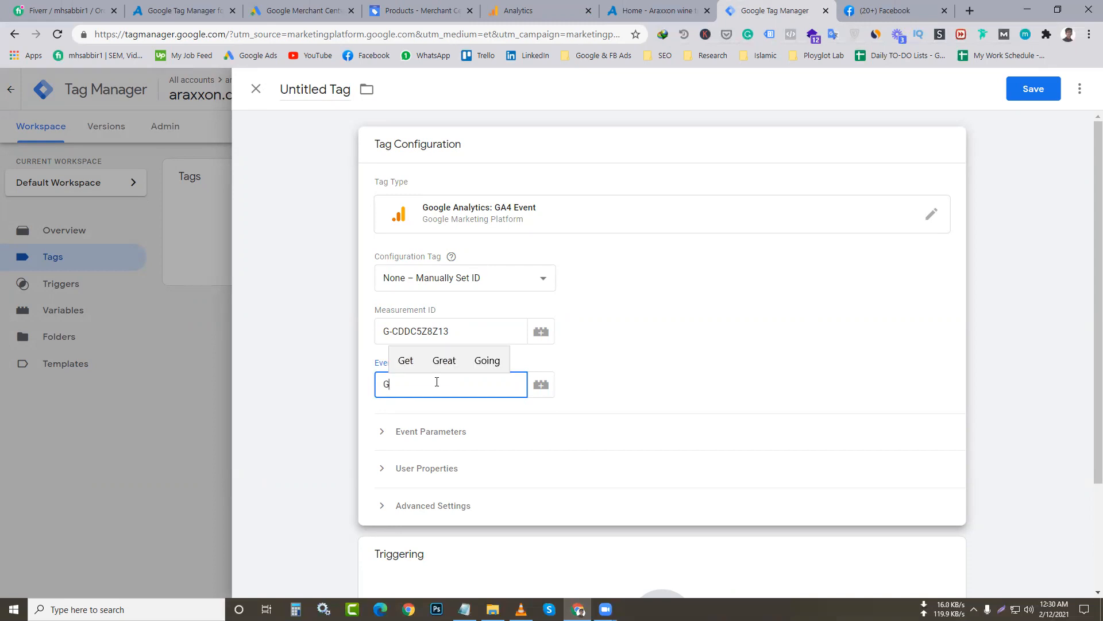
key(BackSpace)
text(EEC)
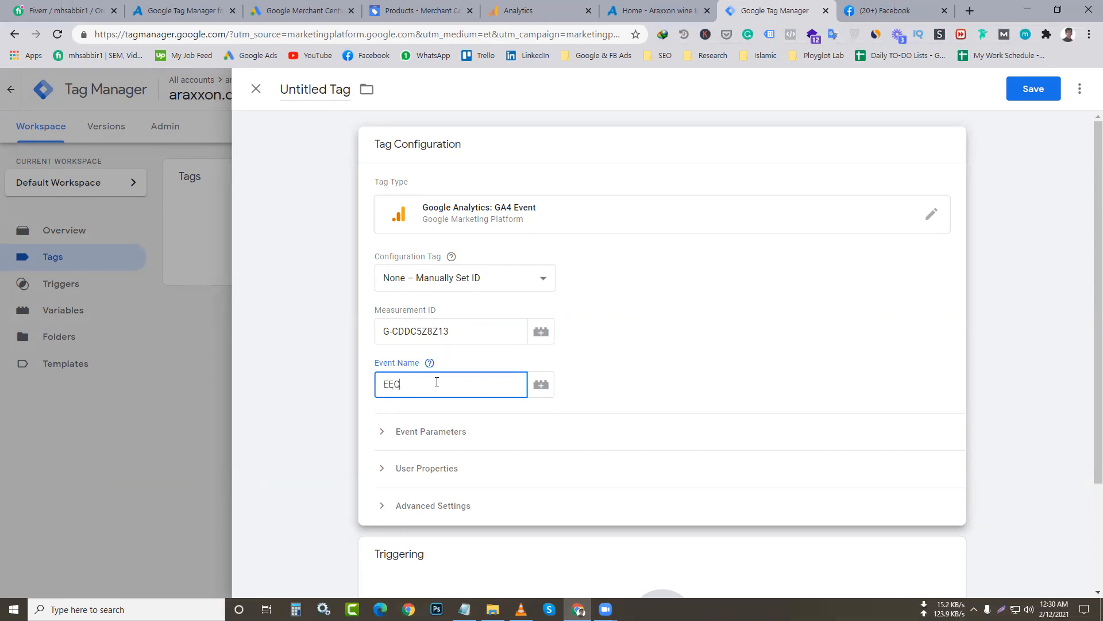
text( GA)
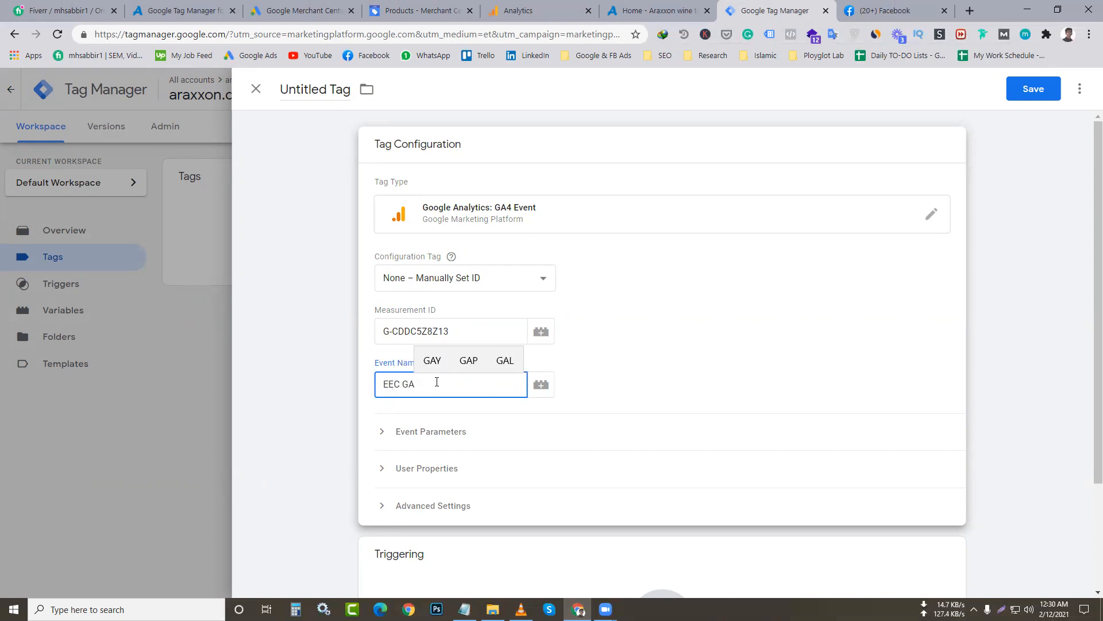
key(BackSpace)
key(BackSpace)
key(BackSpace)
text(Pu)
key(BackSpace)
key(BackSpace)
text(pur)
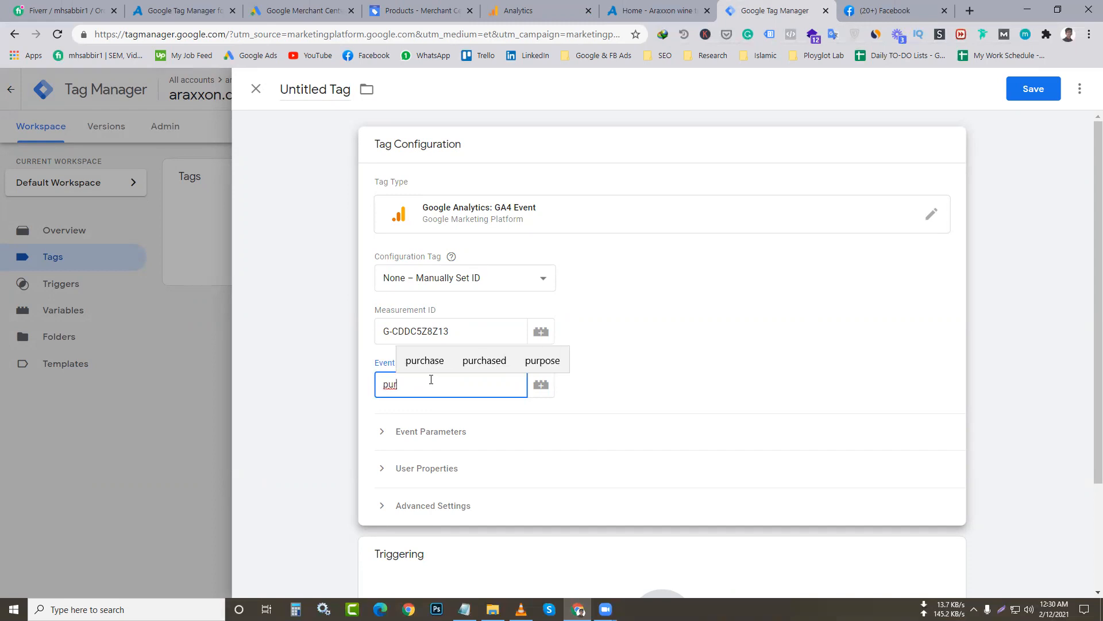
click(424, 360)
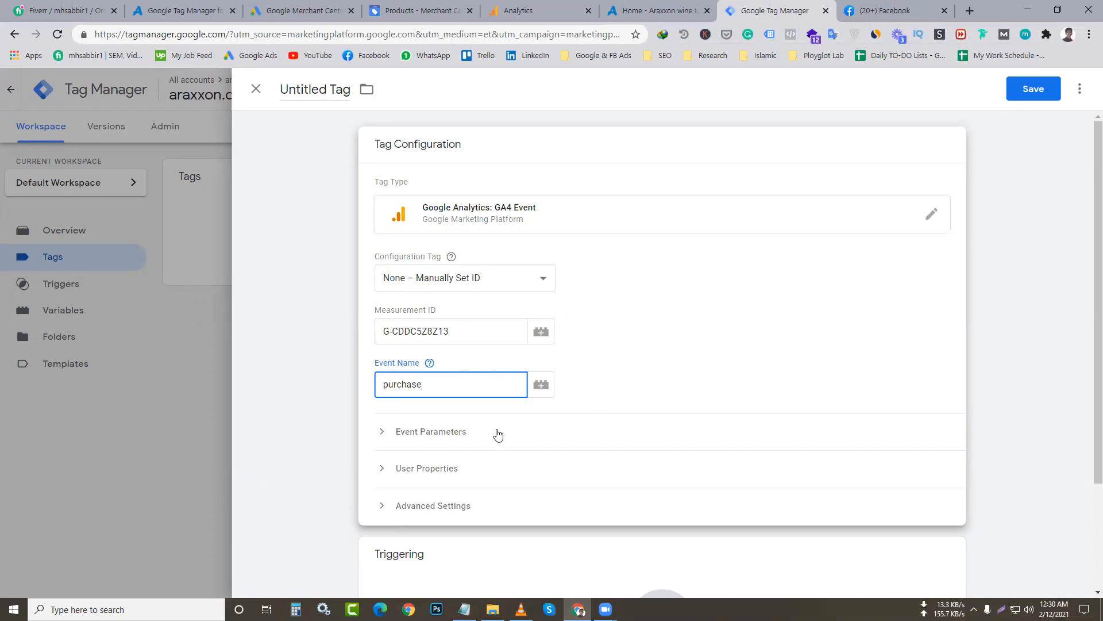
click(386, 438)
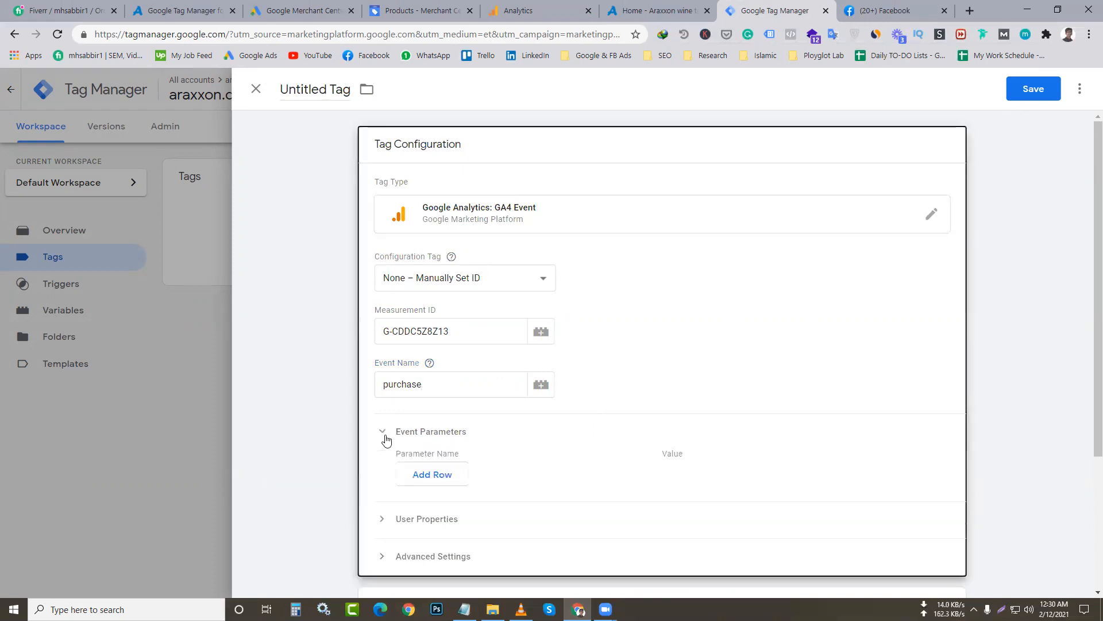
click(431, 476)
click(505, 486)
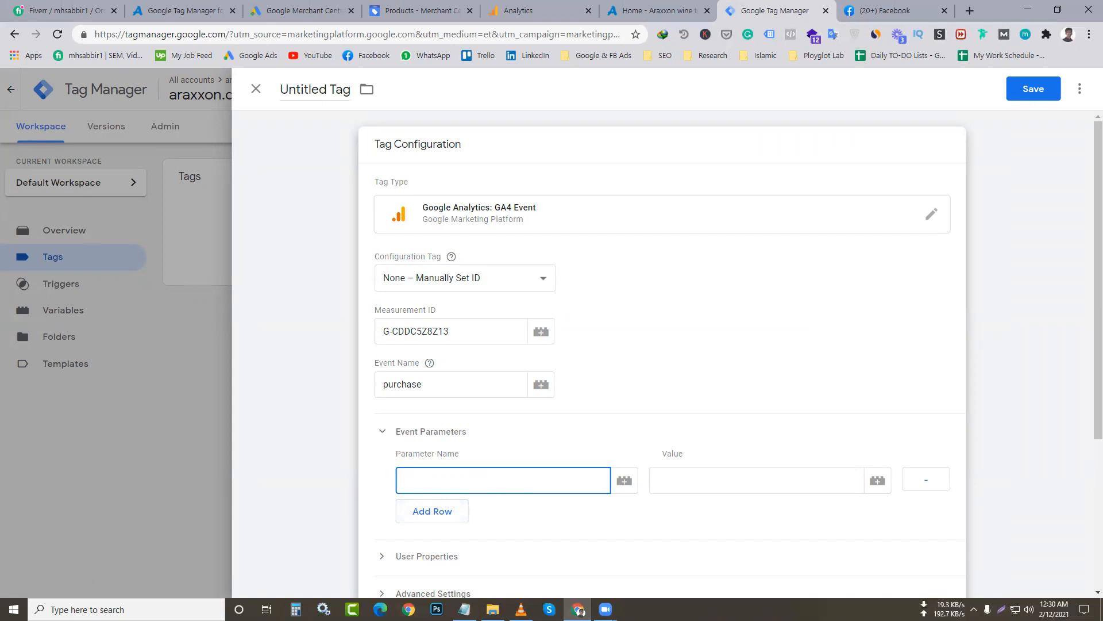
key(alt+Tab)
drag(239, 453, 187, 454)
key(ctrl+c)
click(276, 481)
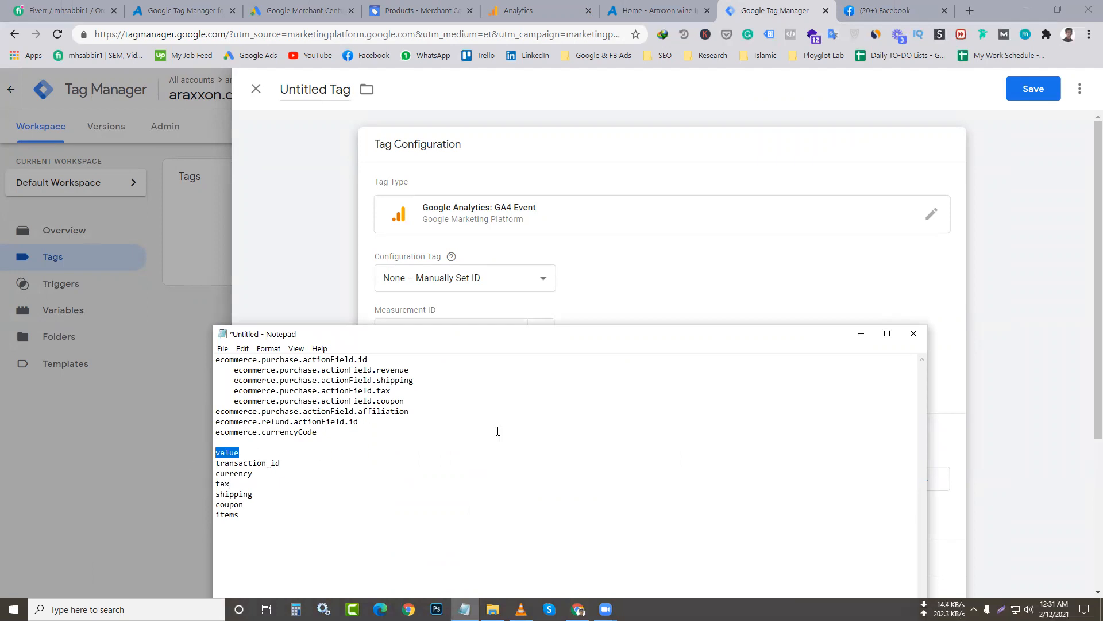
click(861, 333)
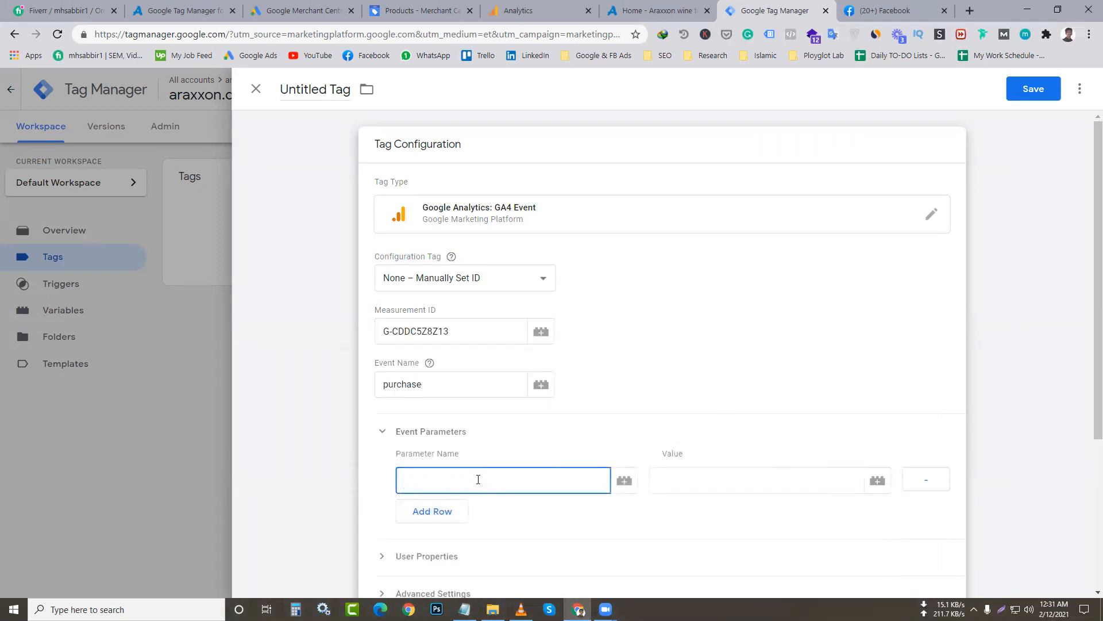
key(ctrl+v)
click(697, 479)
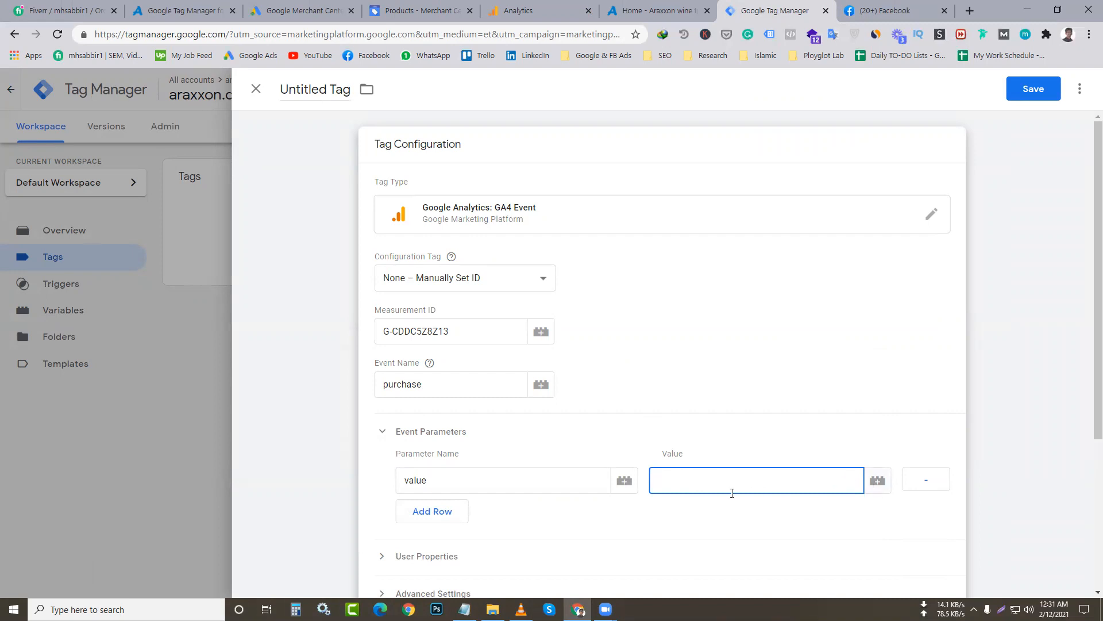
click(922, 482)
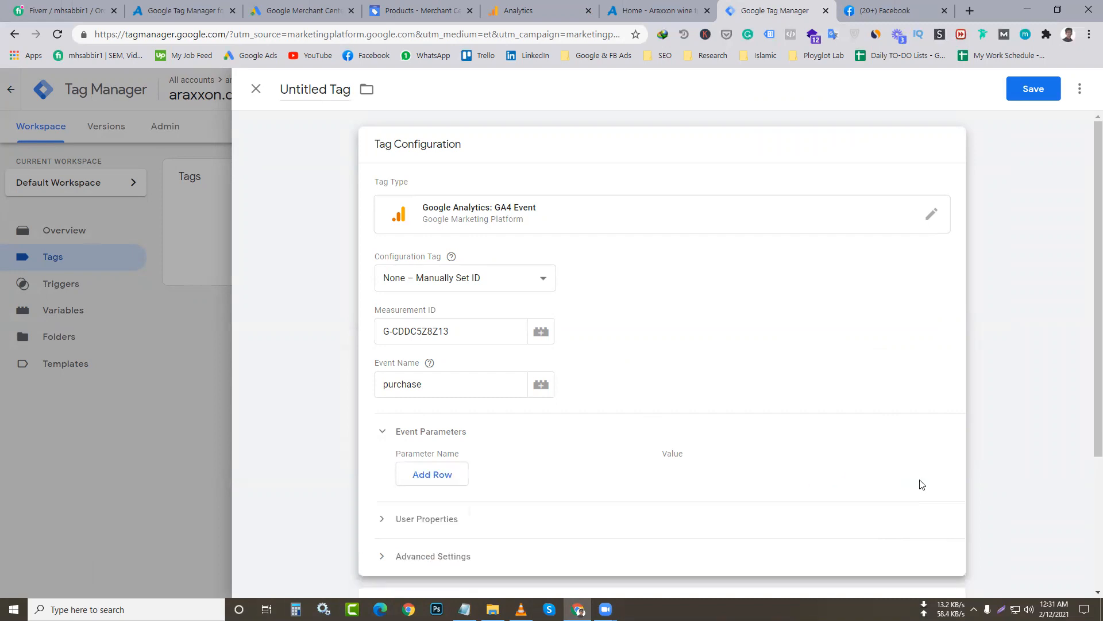
- Add an event parameter row with the parameter name value
click(432, 475)
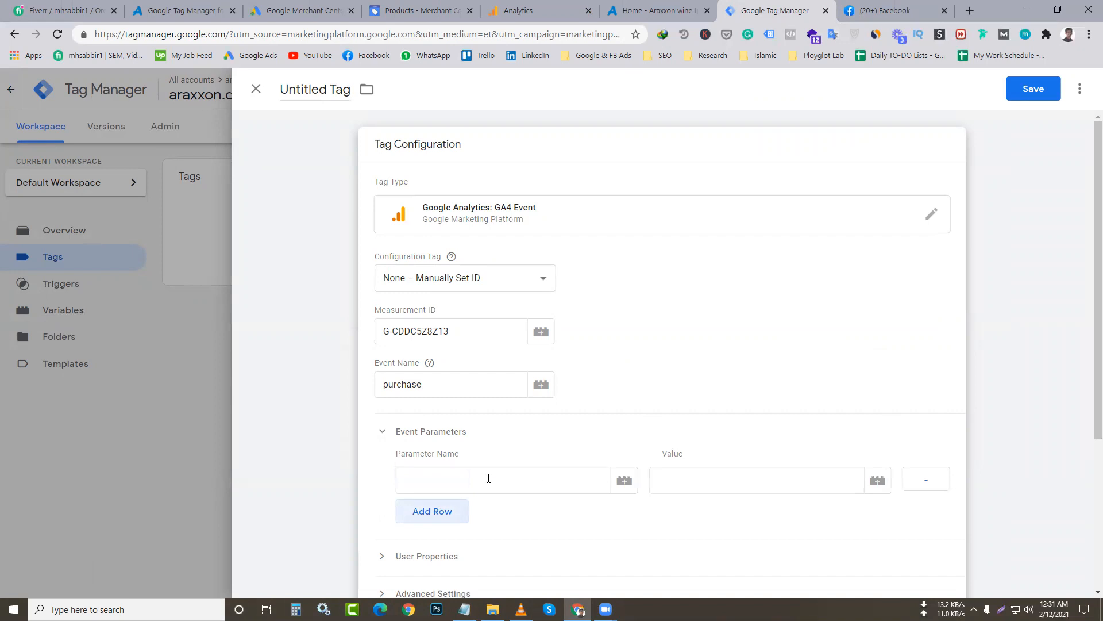
click(624, 480)
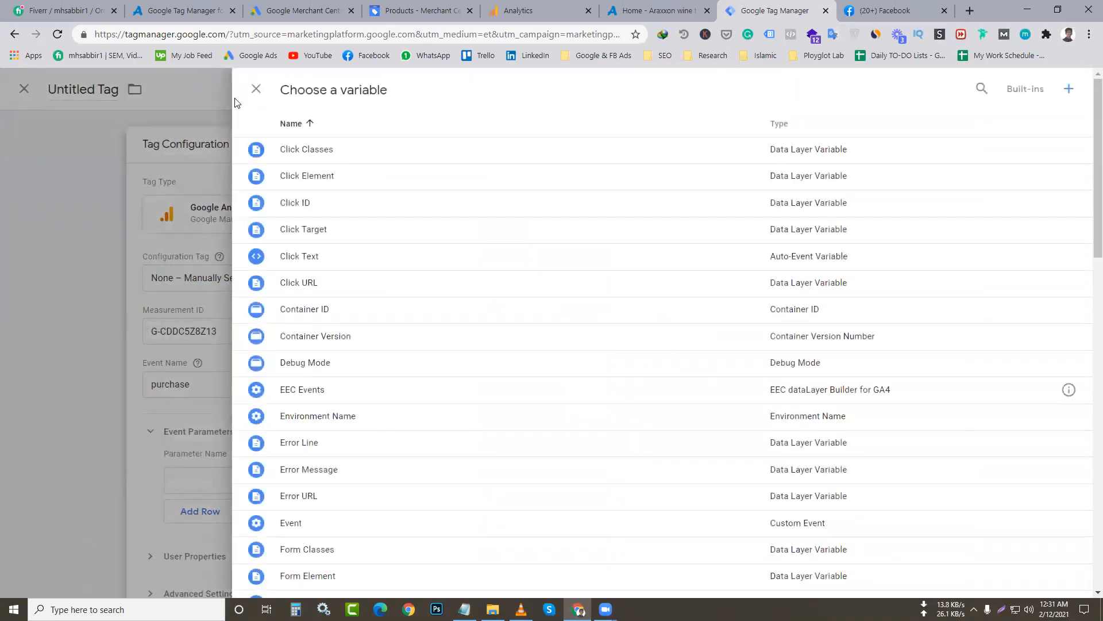
click(255, 89)
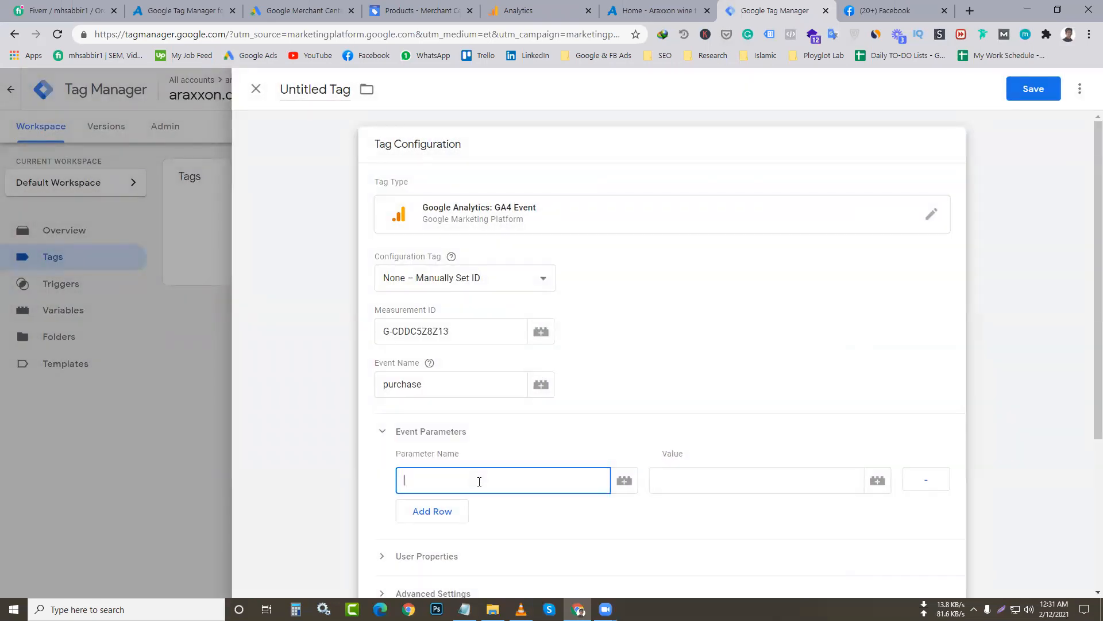
click(682, 483)
text(value)
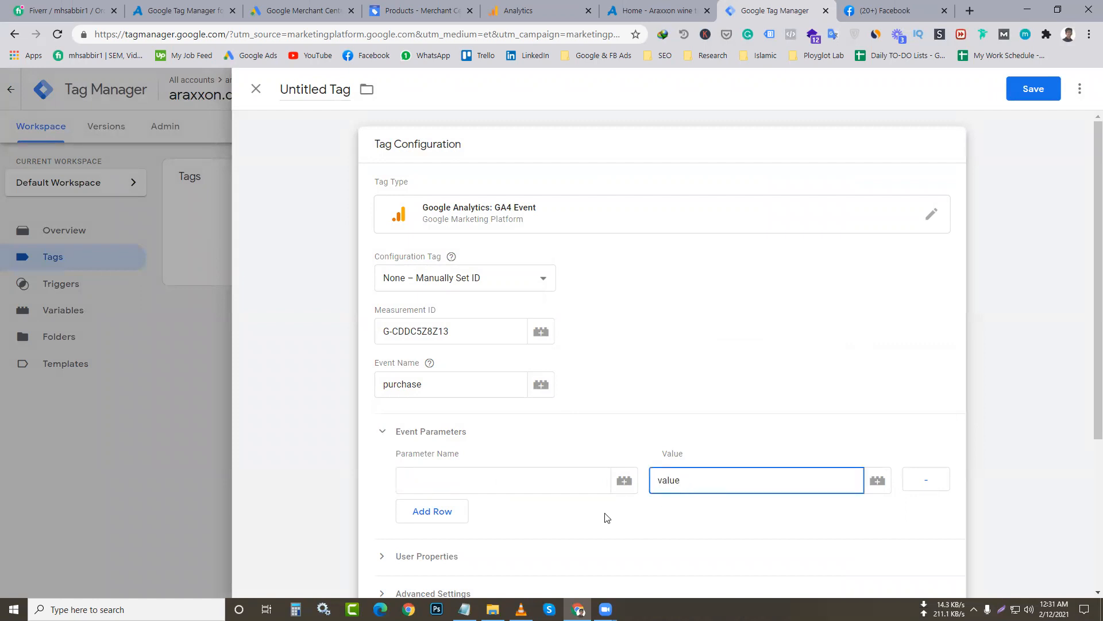
drag(686, 480, 614, 490)
key(BackSpace)
click(480, 483)
text(value)
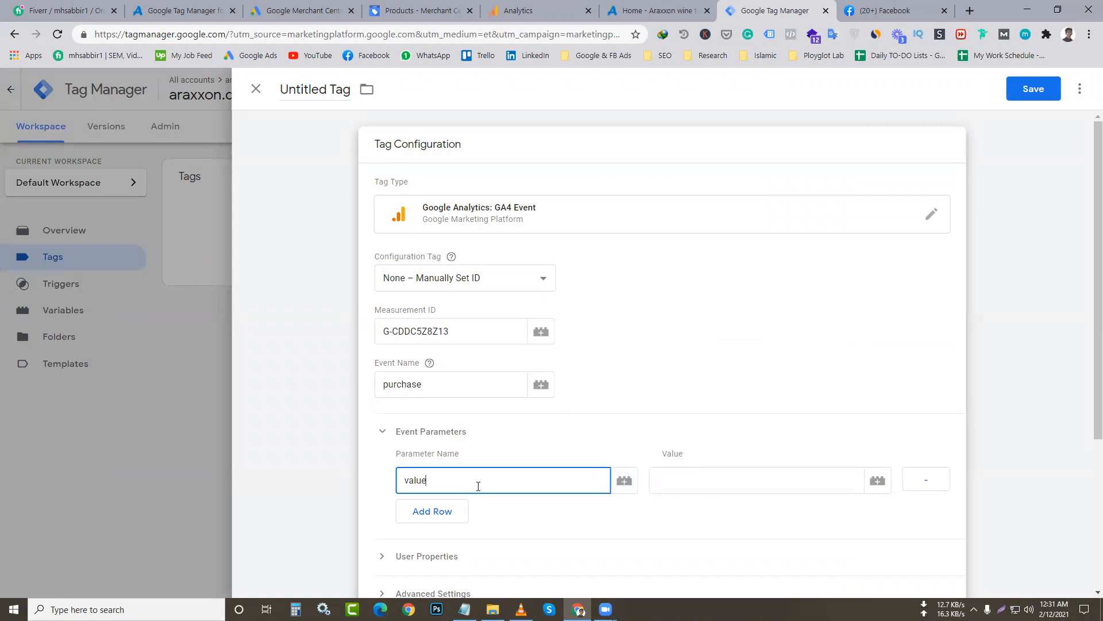
click(622, 486)
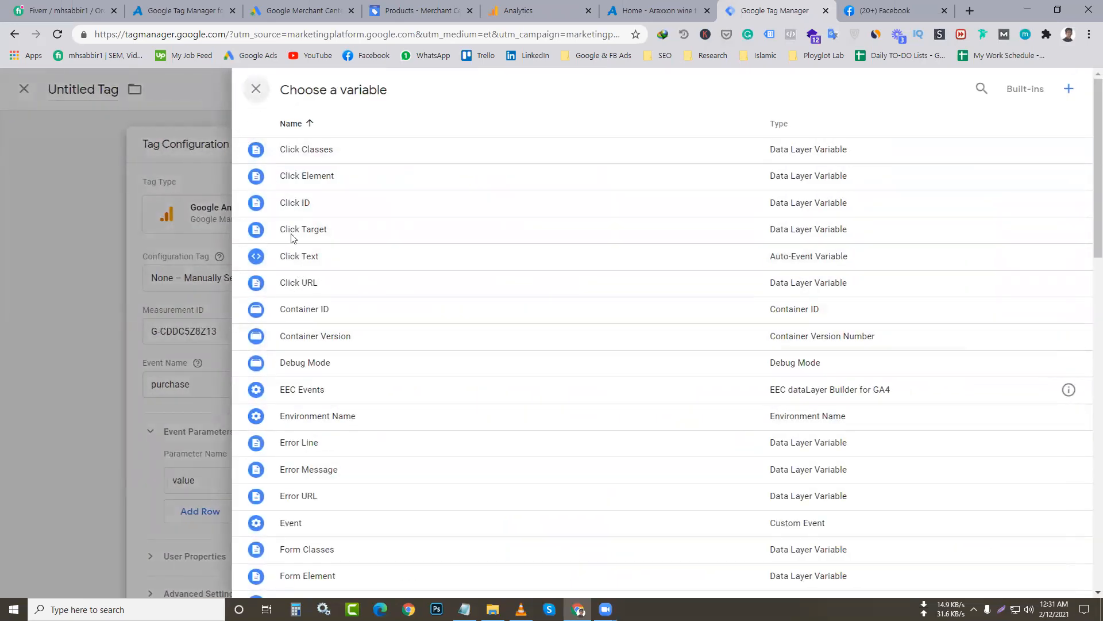
key(Escape)
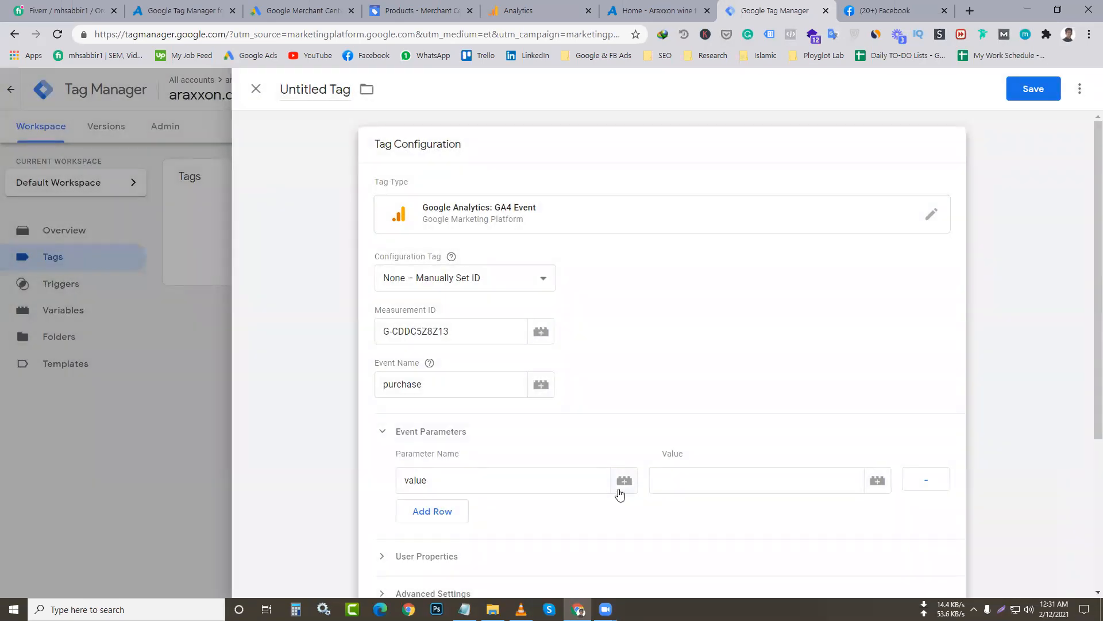
- Assign the GA4- Value variable as the value of the first event parameter
click(876, 482)
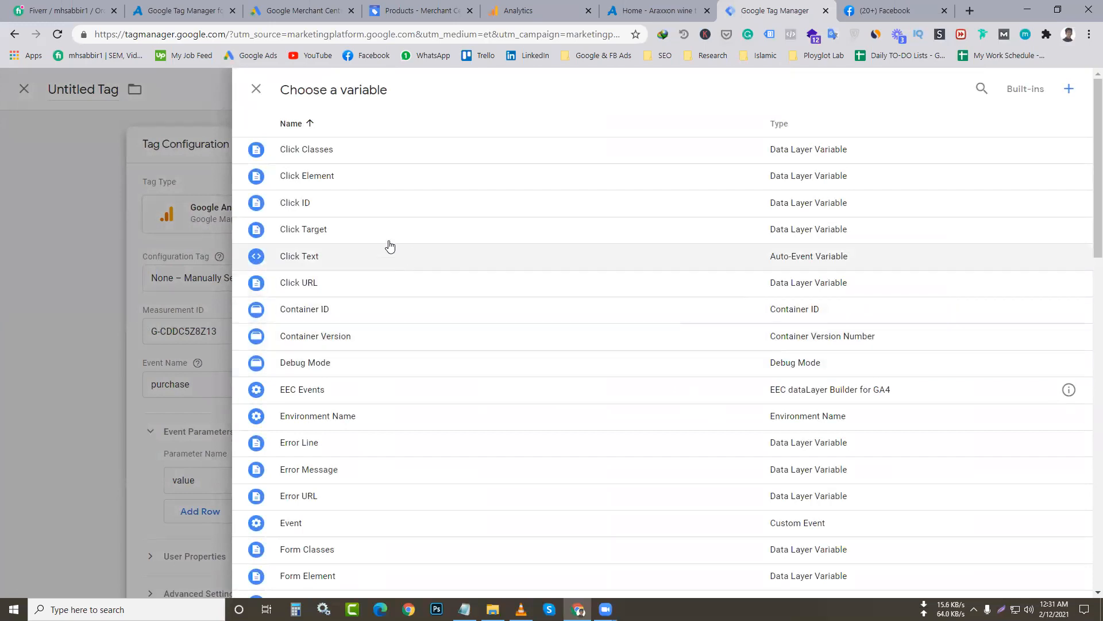
scroll(401, 344, down, 4)
scroll(405, 353, down, 12)
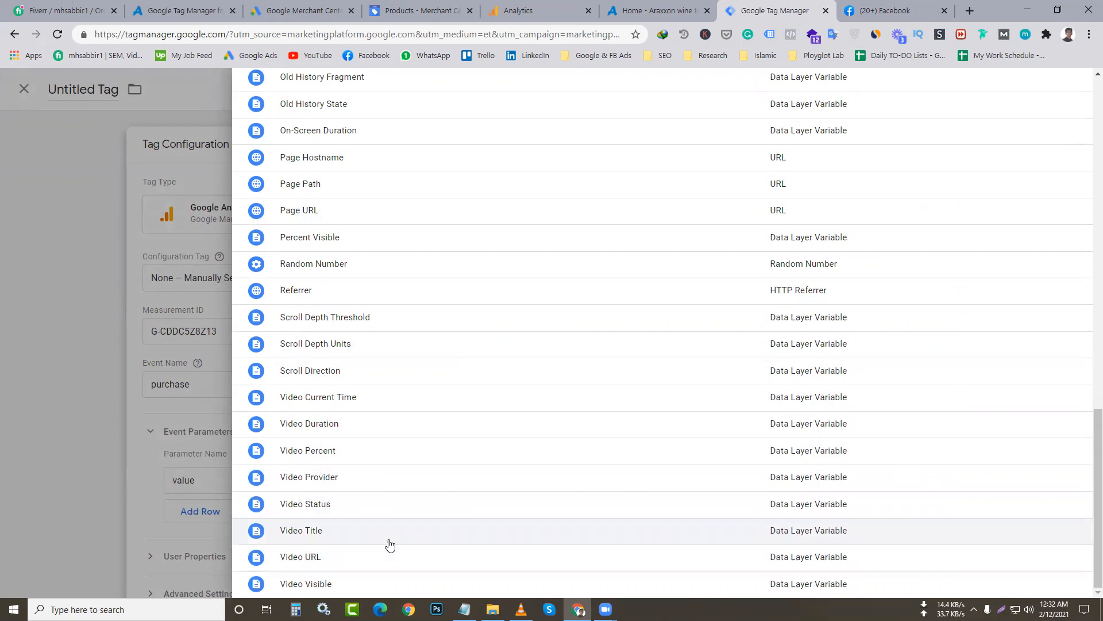
scroll(393, 538, up, 7)
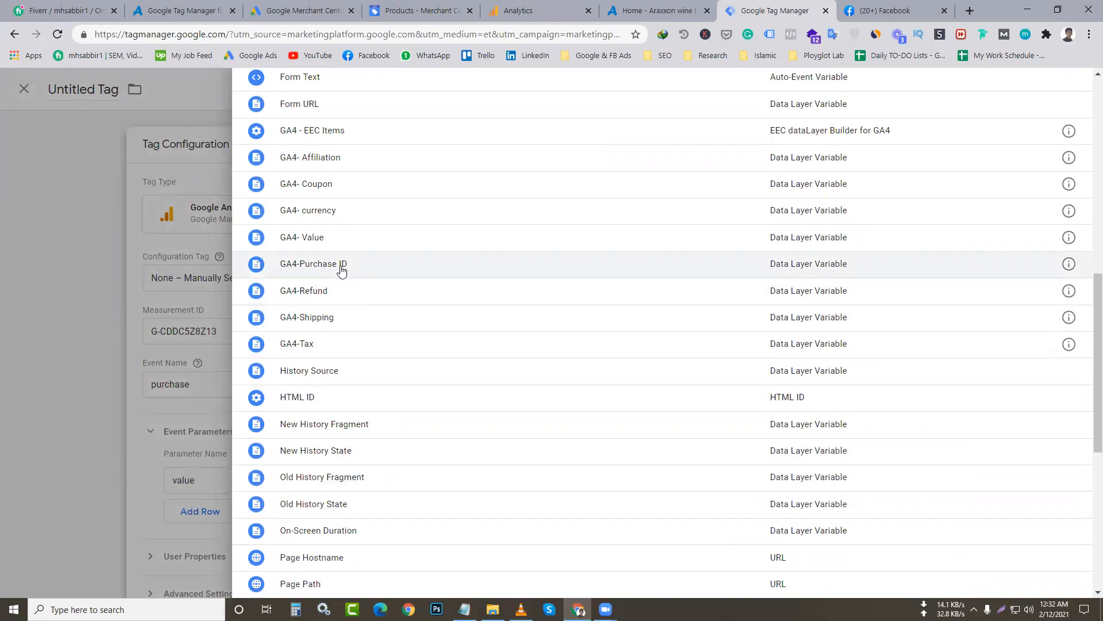
scroll(343, 275, up, 1)
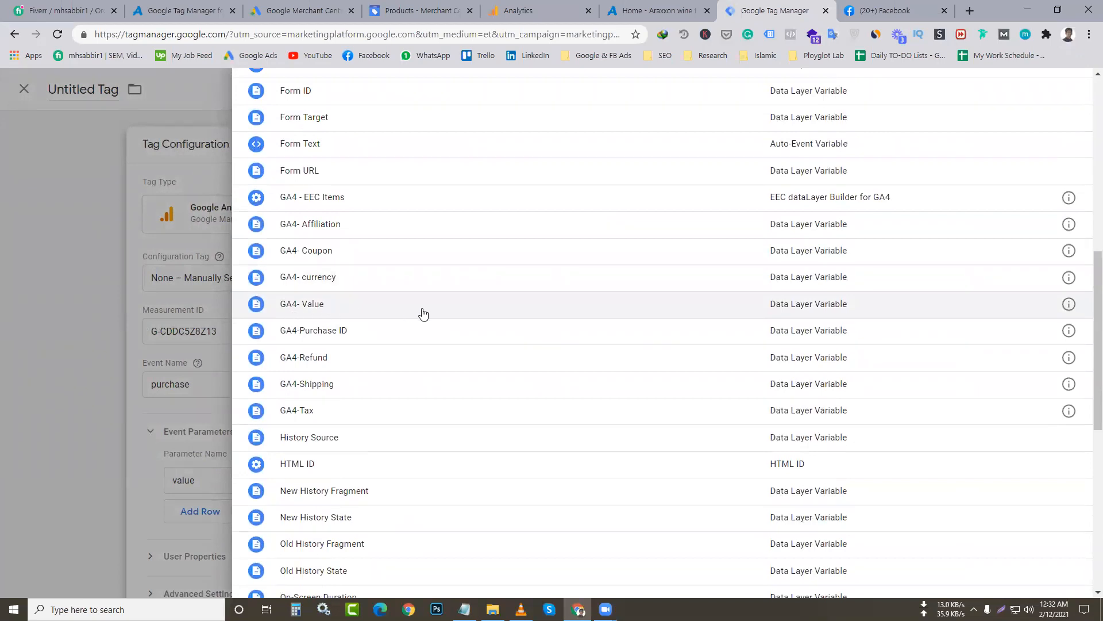
click(322, 309)
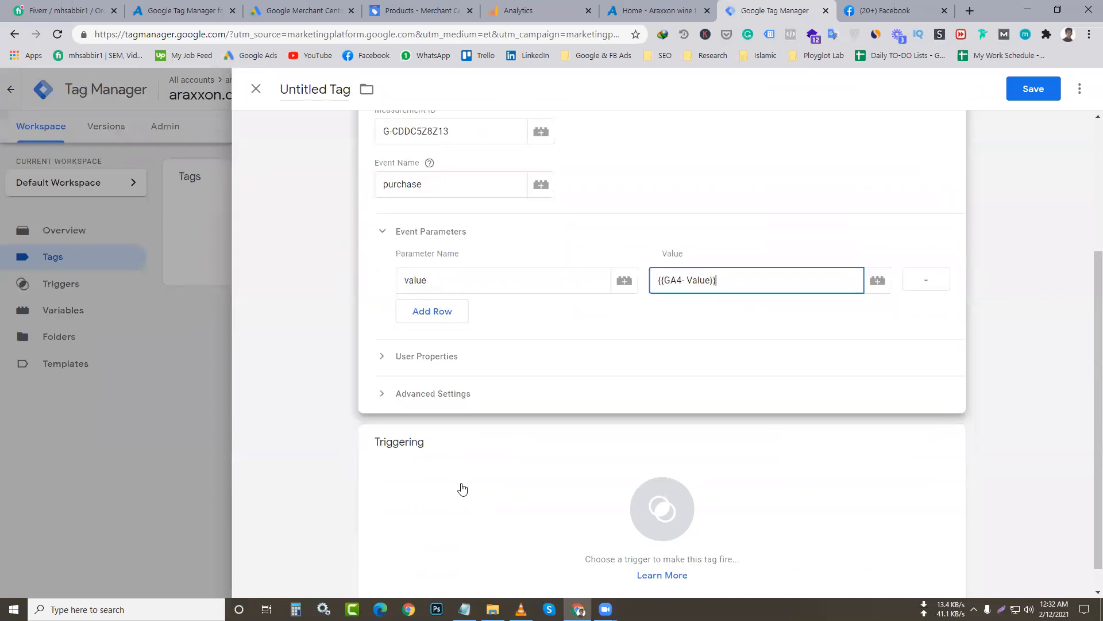
- Add a second event parameter row and enter value as its parameter name
scroll(460, 483, down, 1)
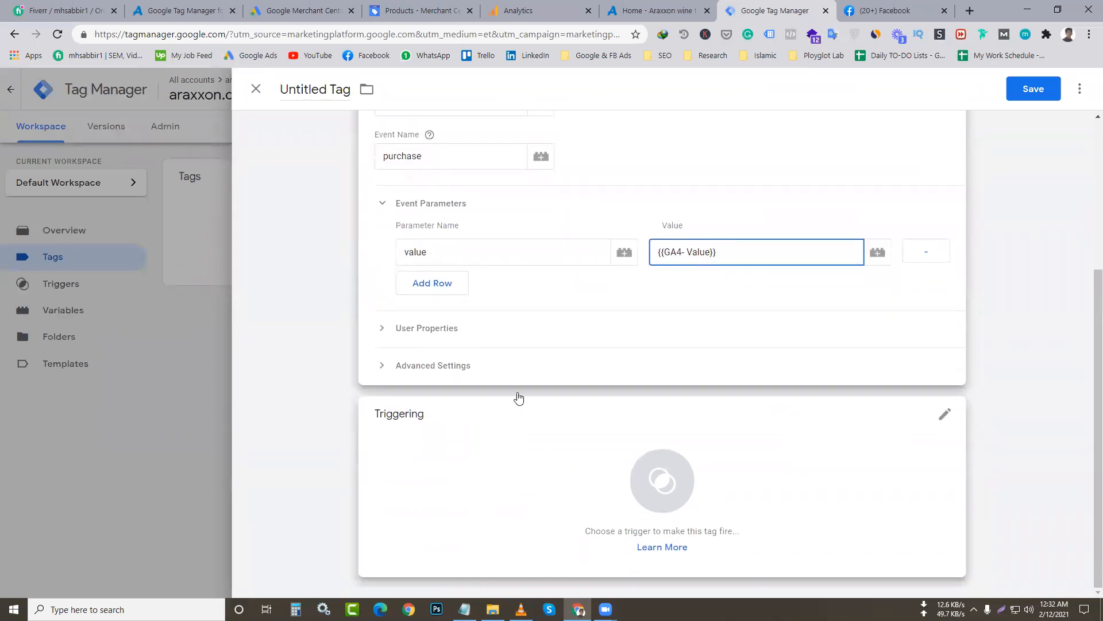
click(440, 284)
click(458, 293)
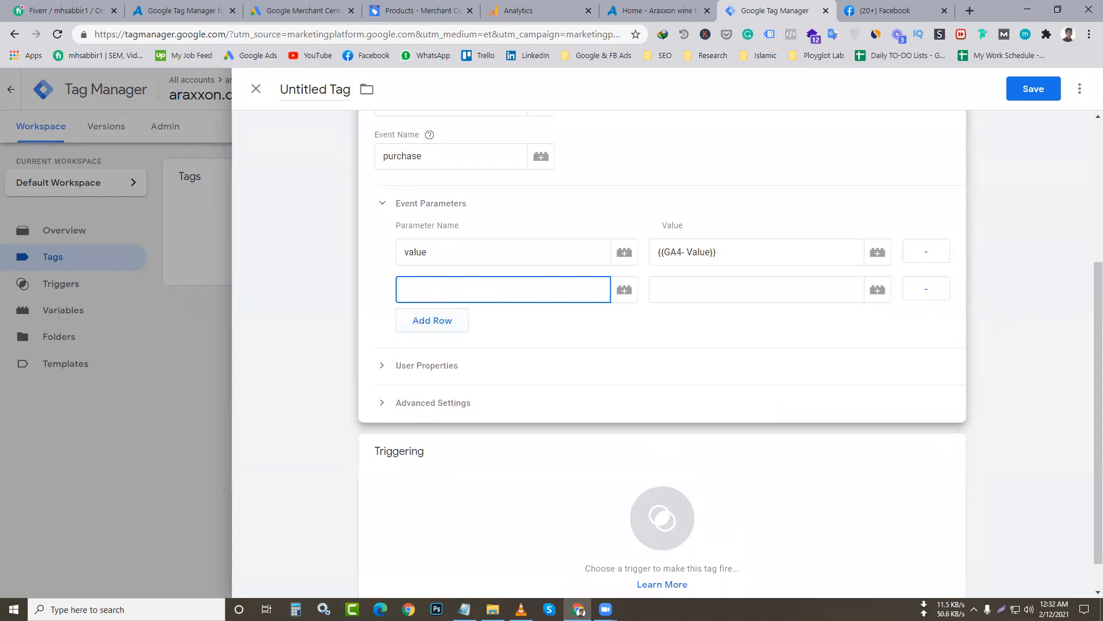
key(alt+Tab)
click(496, 279)
text(value)
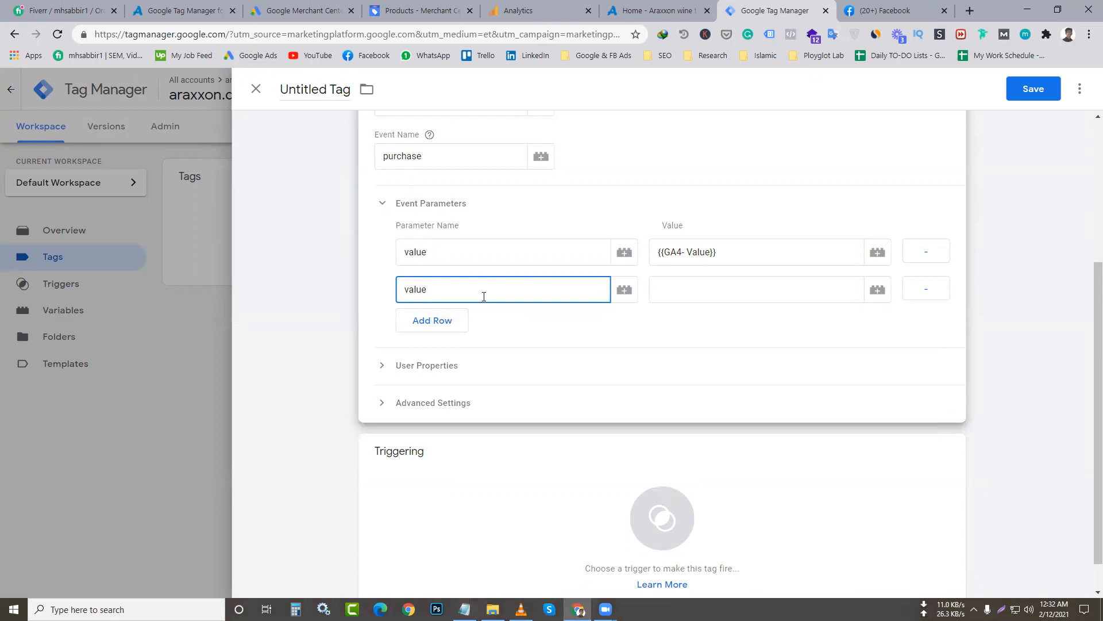
drag(484, 297, 351, 322)
- Switch to Notepad and copy transaction_id from the parameter list
click(465, 609)
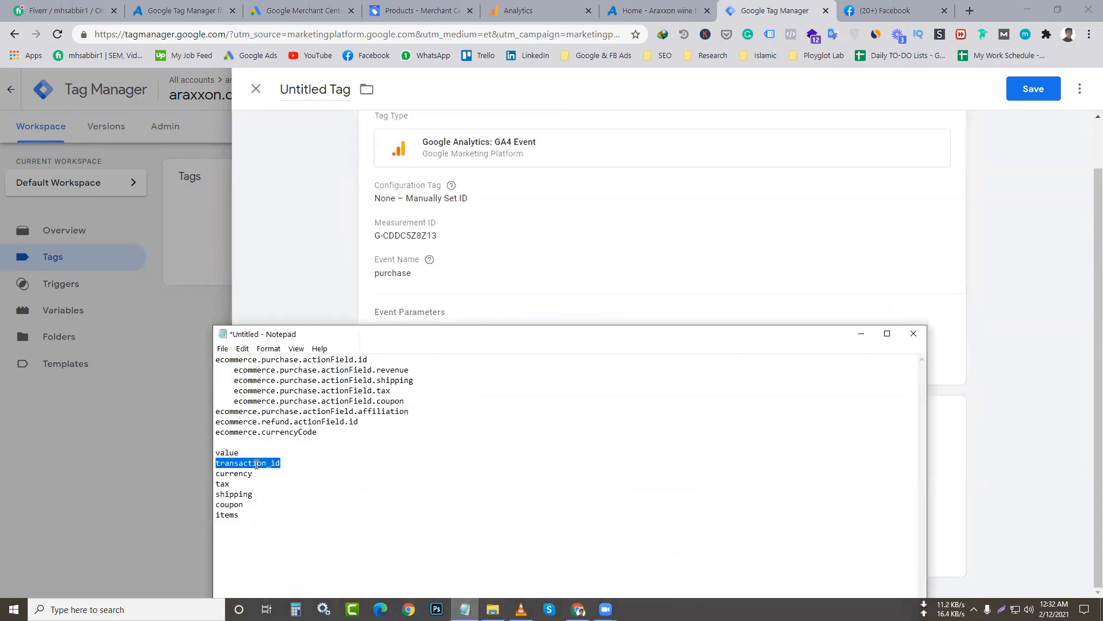
right_click(258, 469)
click(293, 328)
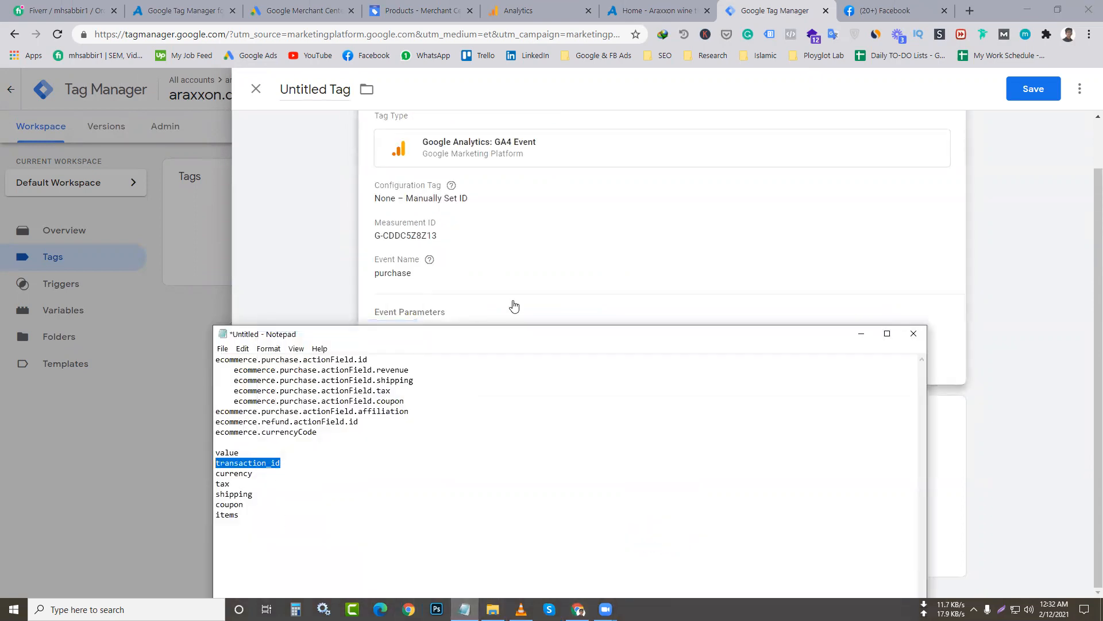
- Return to the Tag Manager tag and clear its event name
click(551, 297)
double_click(441, 384)
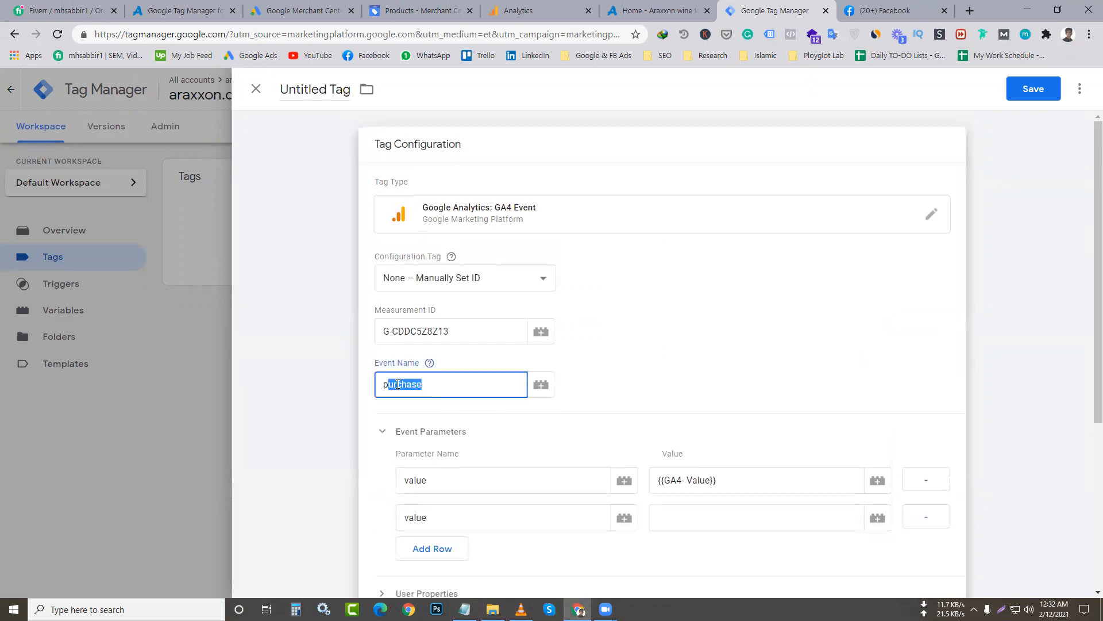
click(354, 382)
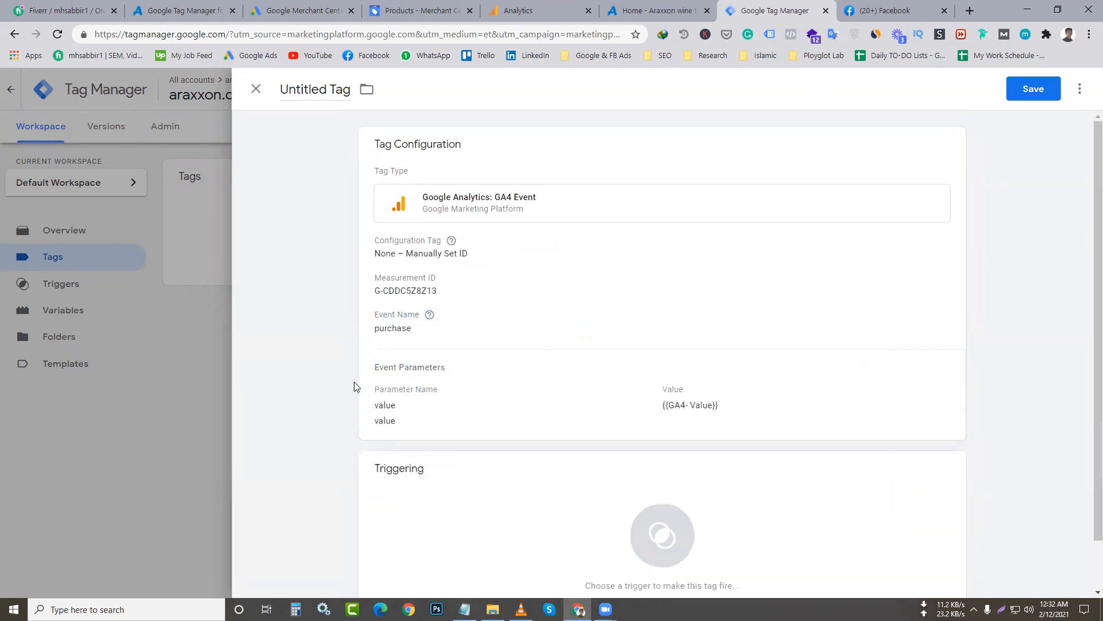
click(447, 323)
drag(452, 385, 368, 386)
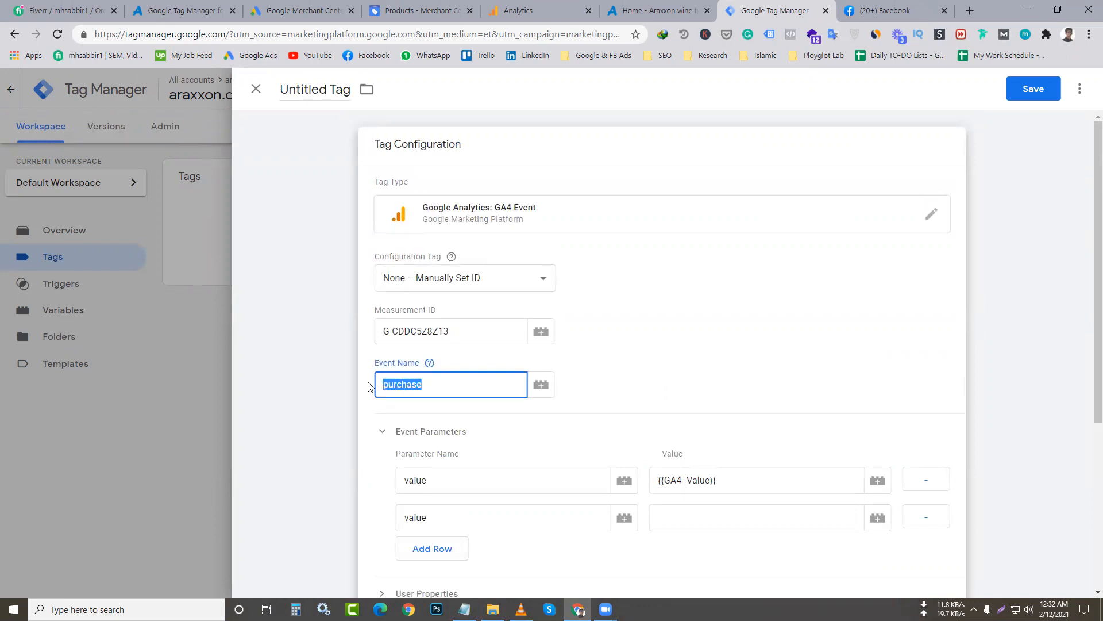
key(BackSpace)
- Replace the second event parameter's name with transaction_id
click(484, 518)
drag(484, 517, 347, 518)
click(341, 515)
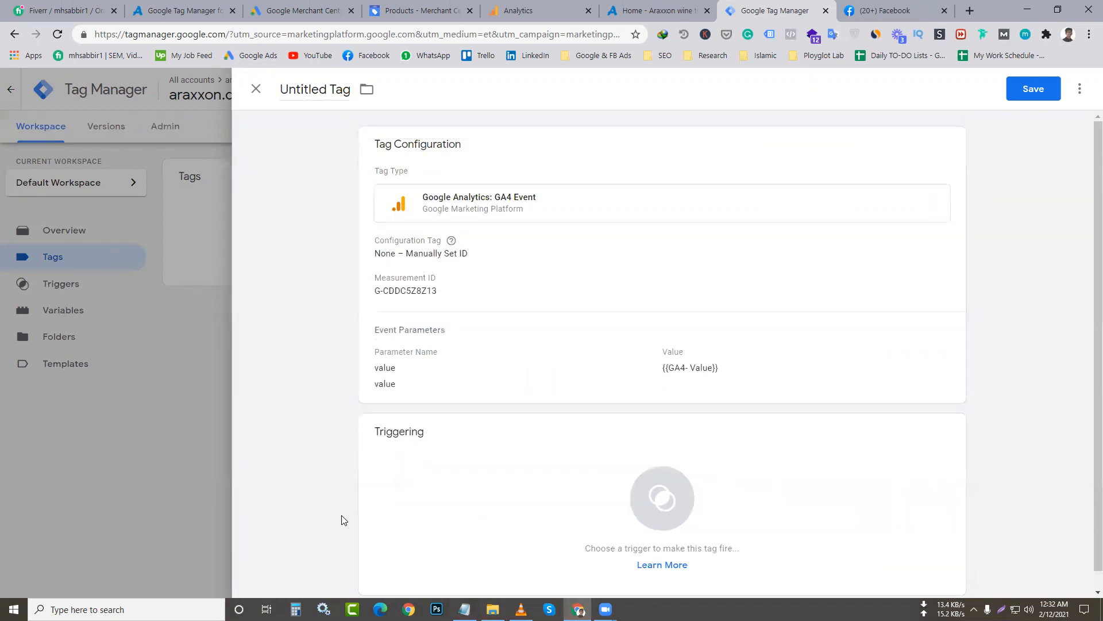
click(543, 386)
click(463, 516)
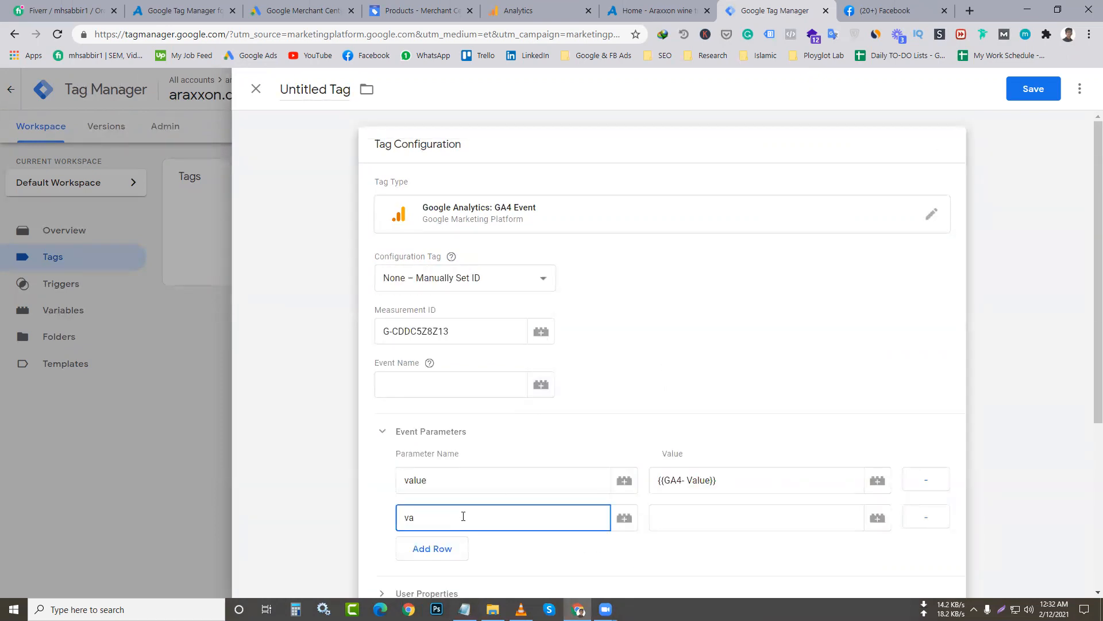
key(ctrl+v)
- Set the transaction_id parameter's value to the GA4-Purchase ID variable
click(876, 519)
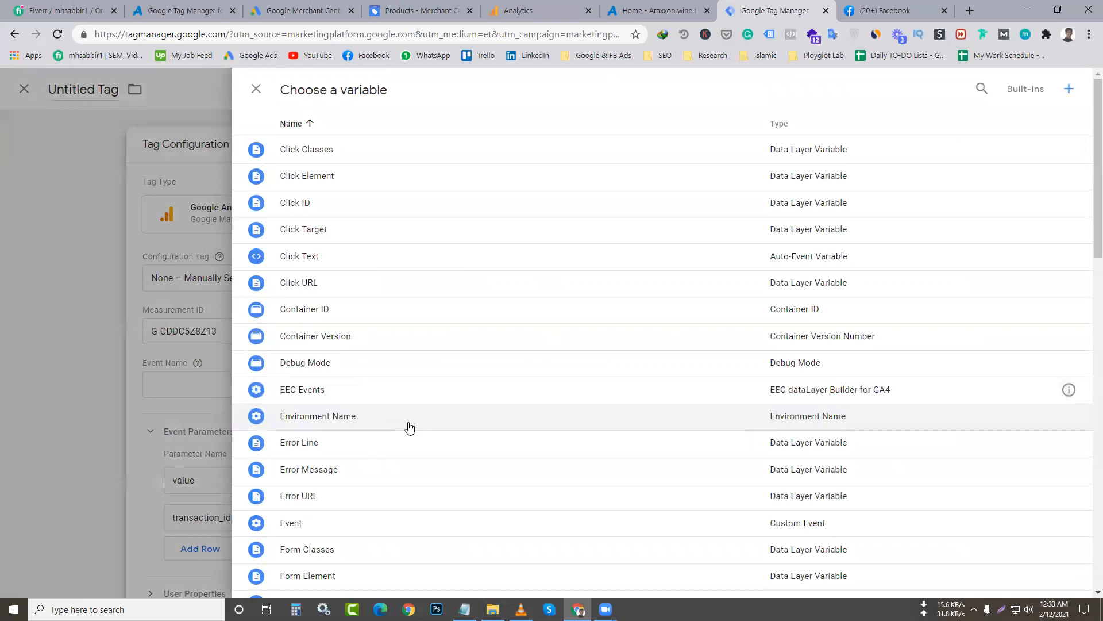
scroll(395, 391, down, 8)
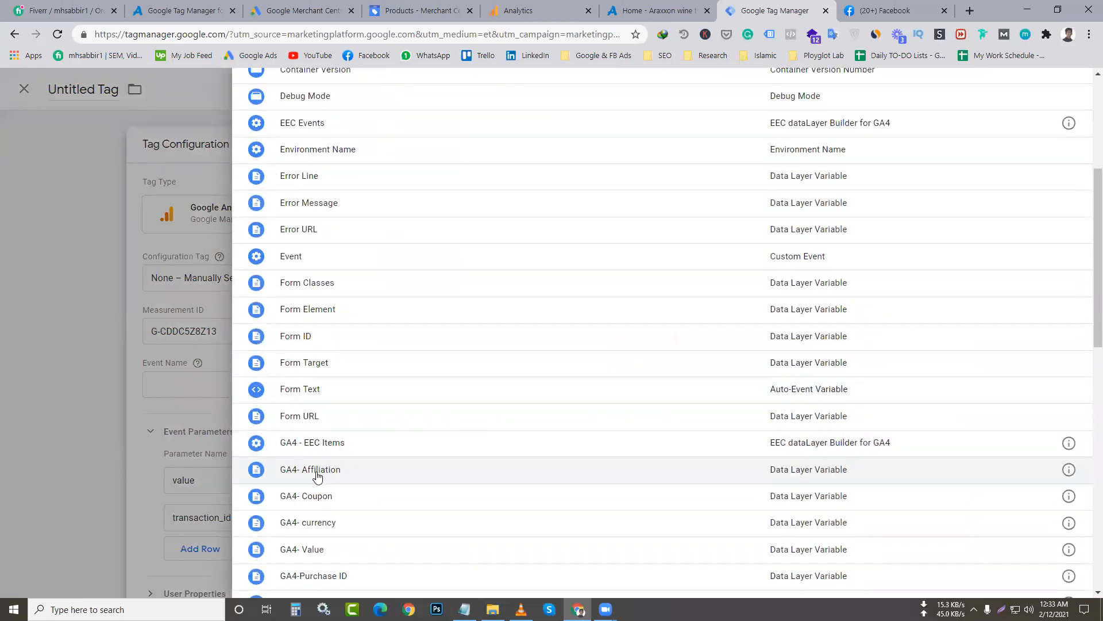
scroll(339, 447, down, 2)
scroll(341, 437, down, 2)
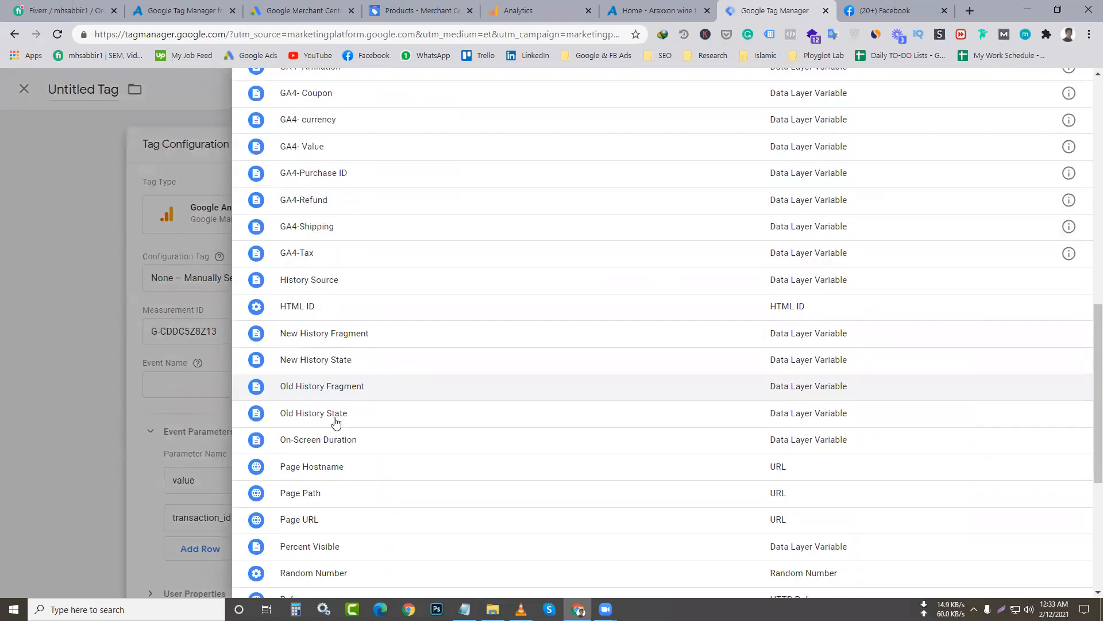
scroll(343, 422, down, 2)
scroll(397, 424, down, 2)
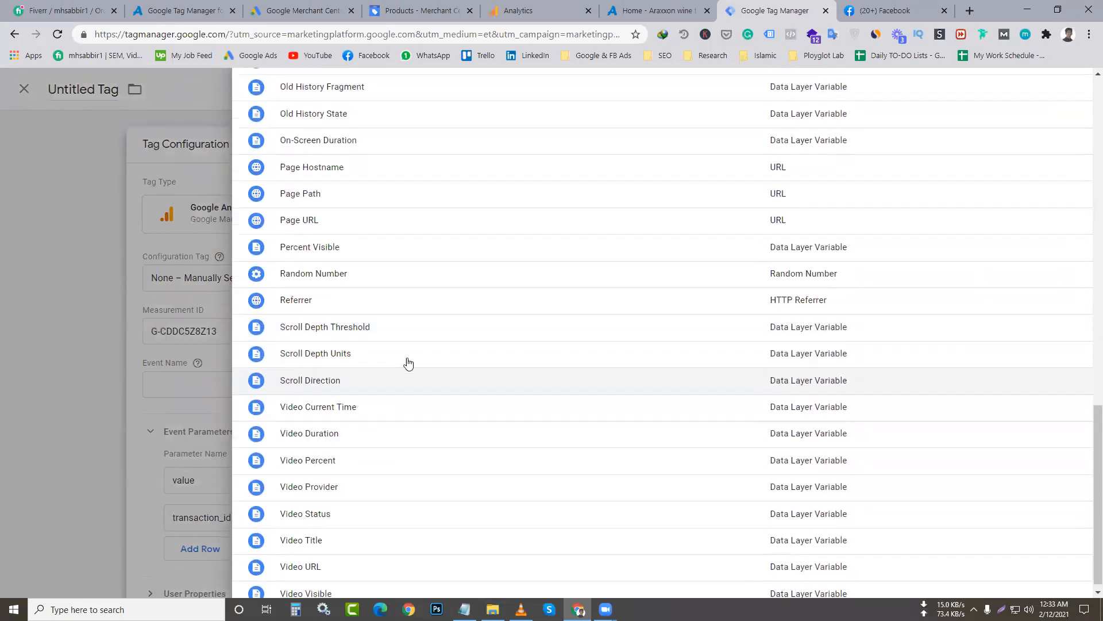
scroll(411, 344, up, 5)
scroll(414, 337, up, 12)
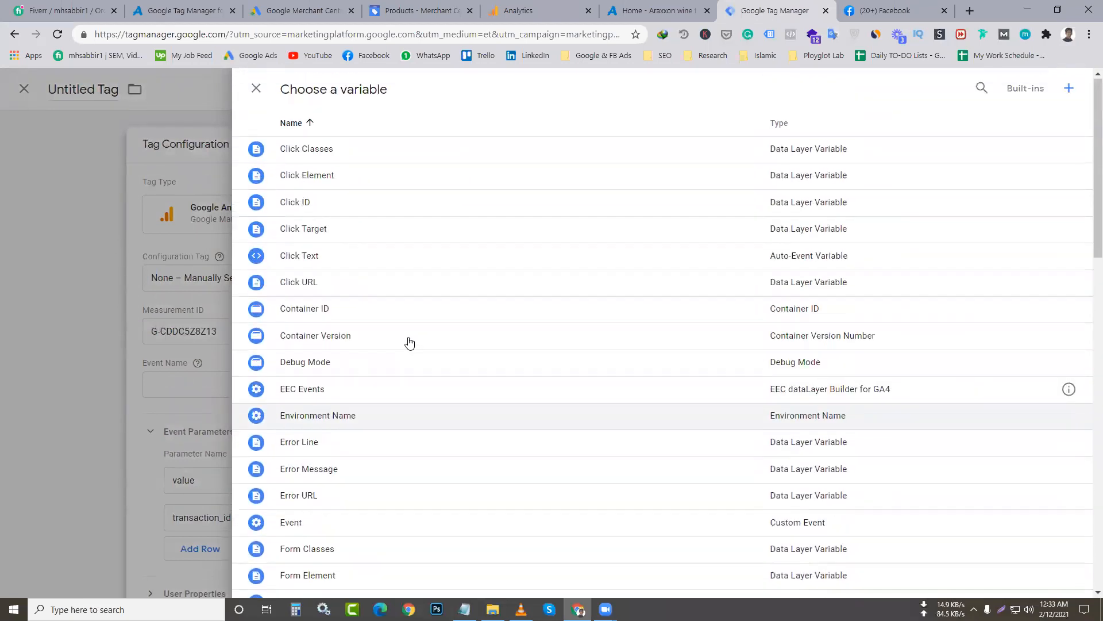
scroll(360, 382, down, 4)
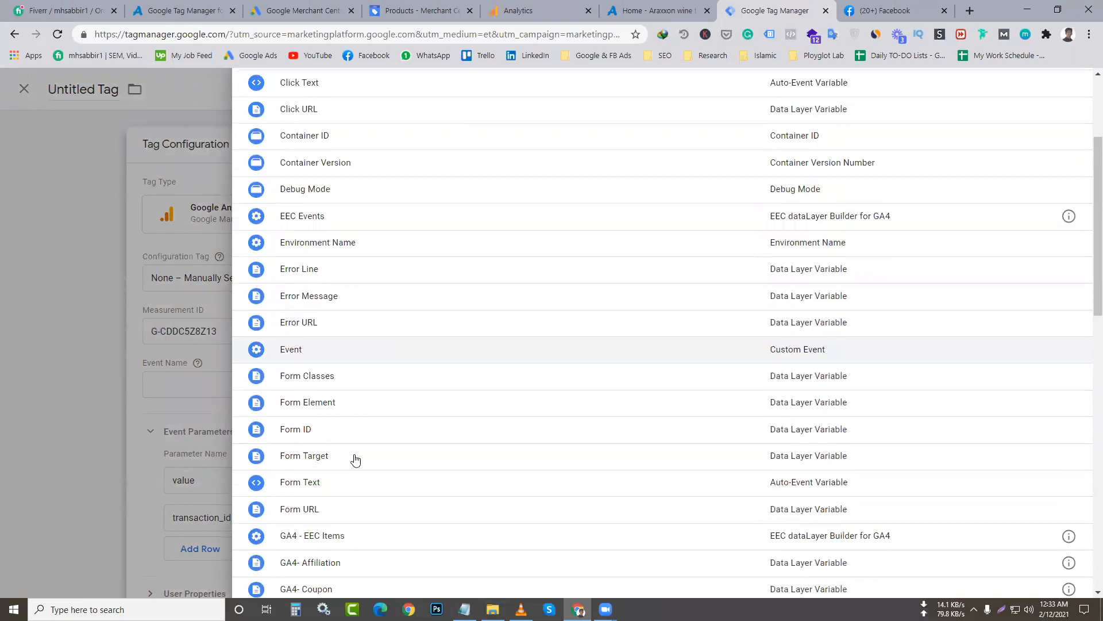
scroll(370, 379, up, 4)
scroll(370, 379, down, 7)
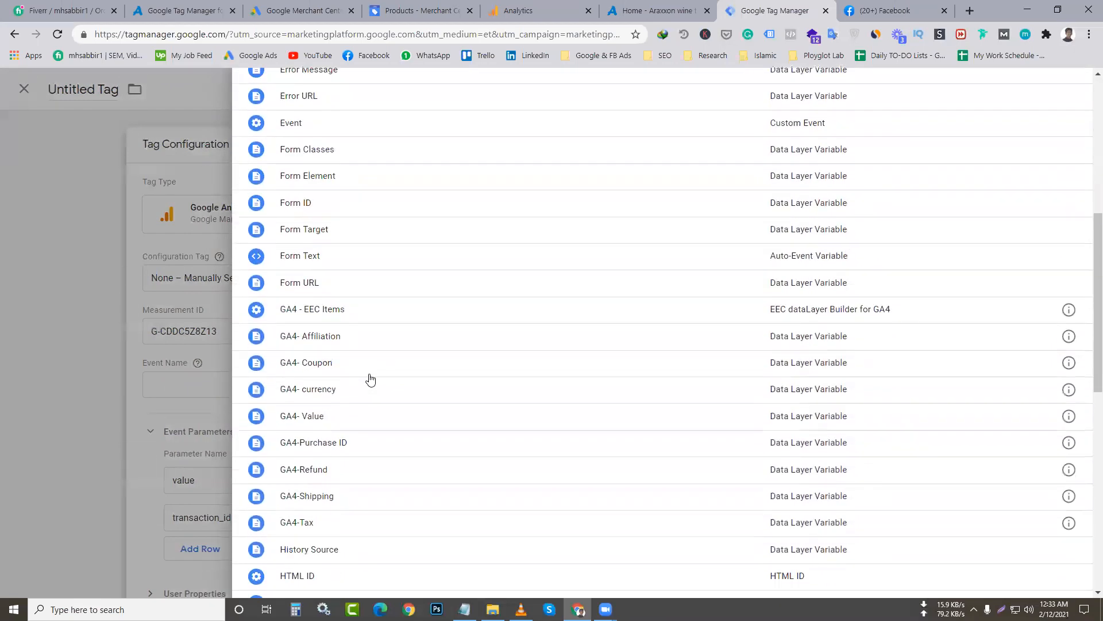
click(338, 448)
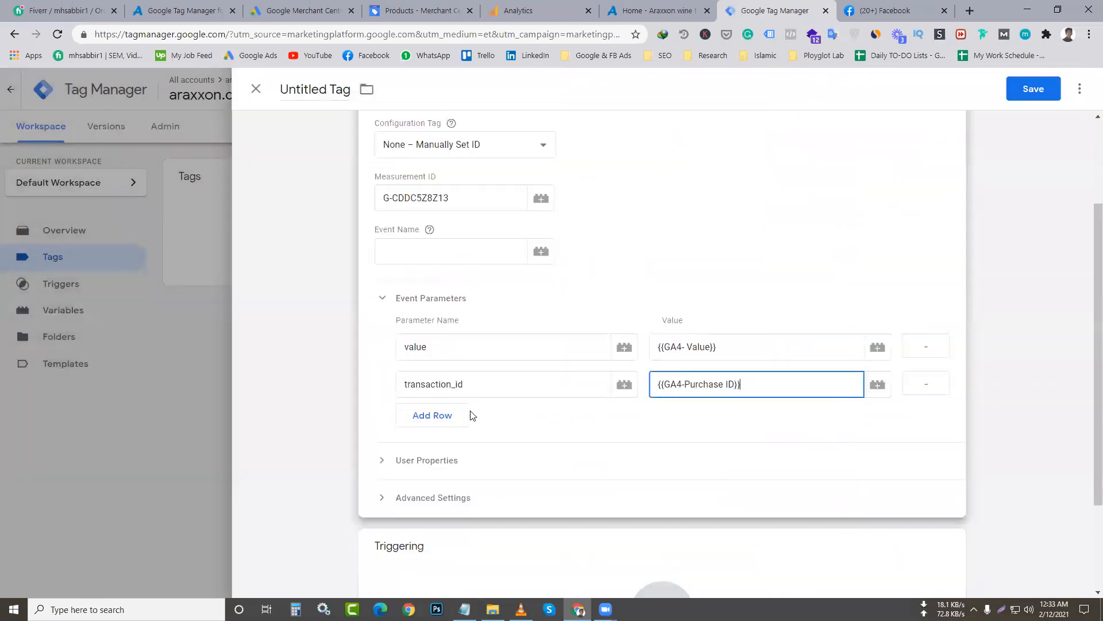
- Add a third event parameter row and name it currency, copying the name from the Notepad parameter list
click(425, 420)
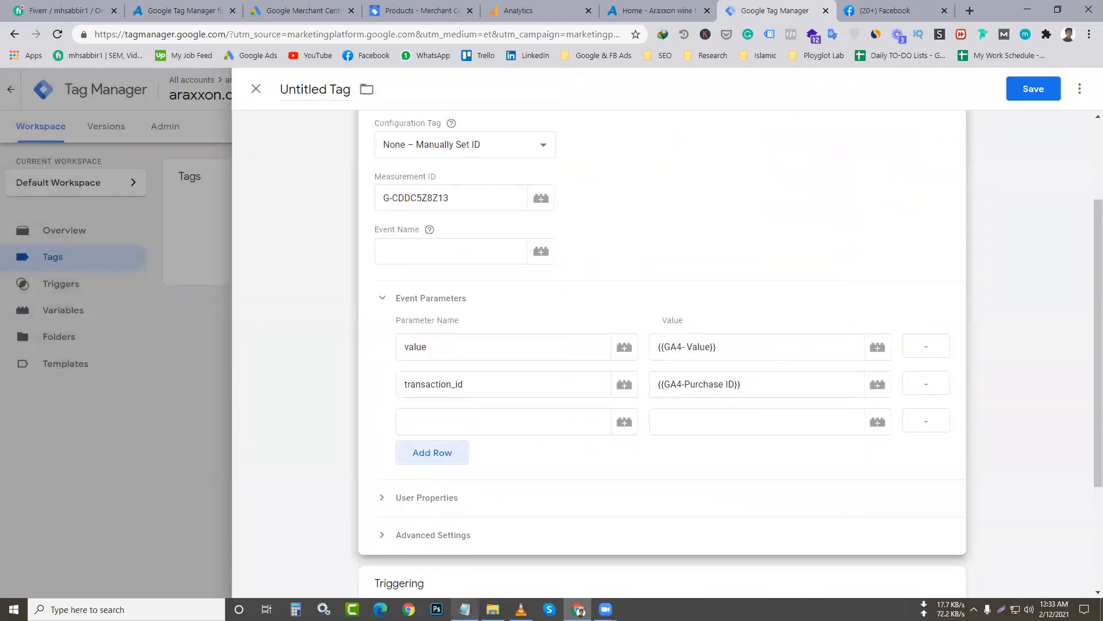
click(465, 609)
drag(262, 474, 211, 469)
key(ctrl+c)
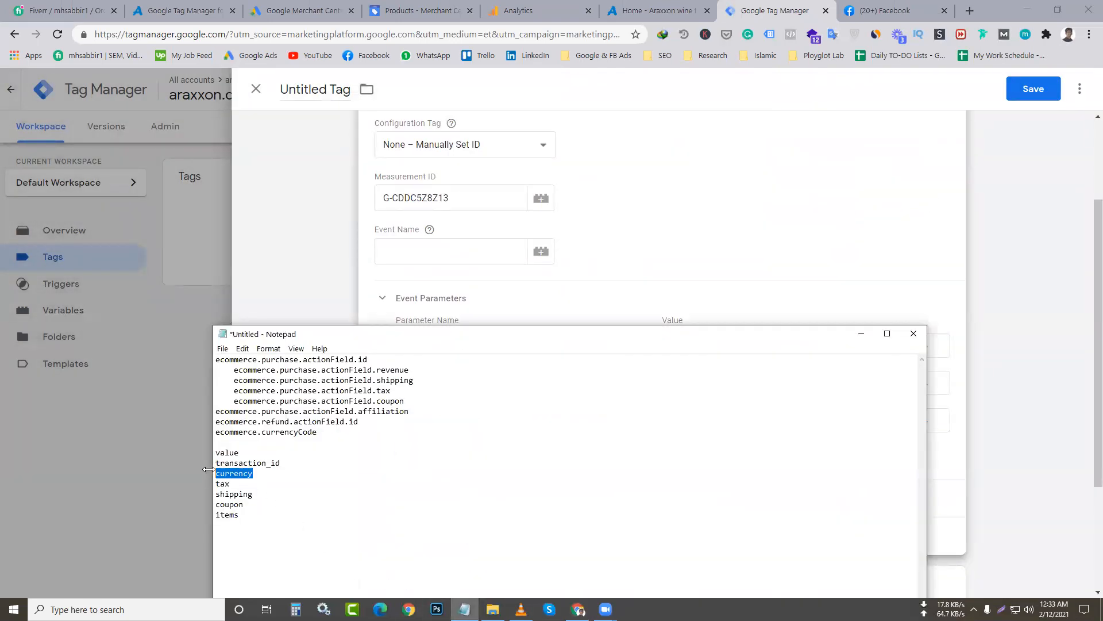
click(578, 609)
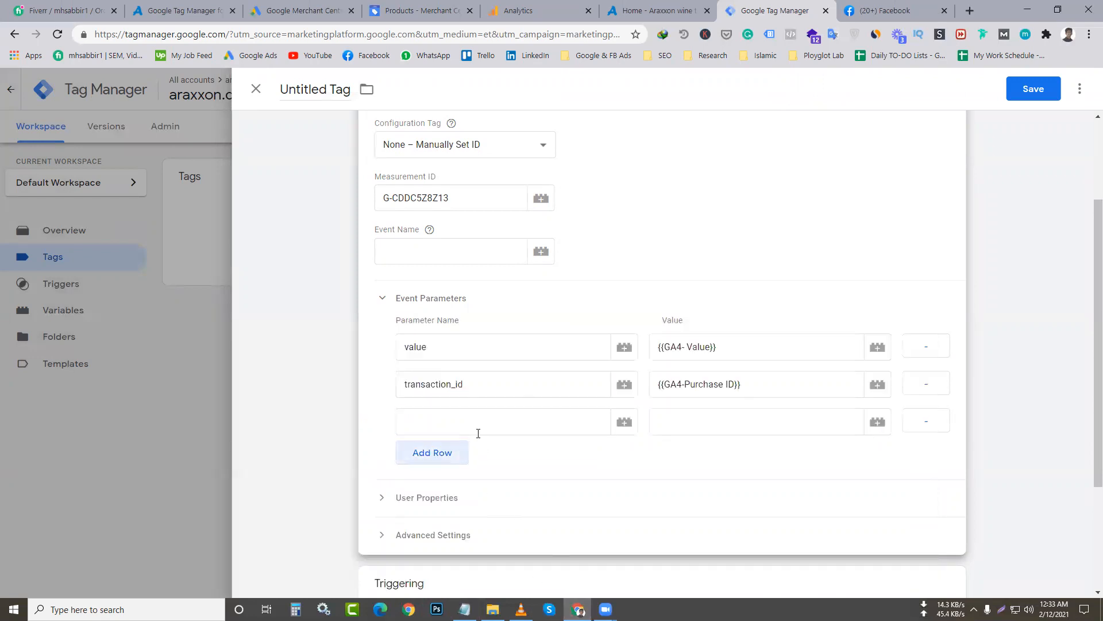
click(478, 433)
key(ctrl+v)
- Set the currency parameter's value to the GA4- currency variable and add a fourth event parameter row
click(870, 425)
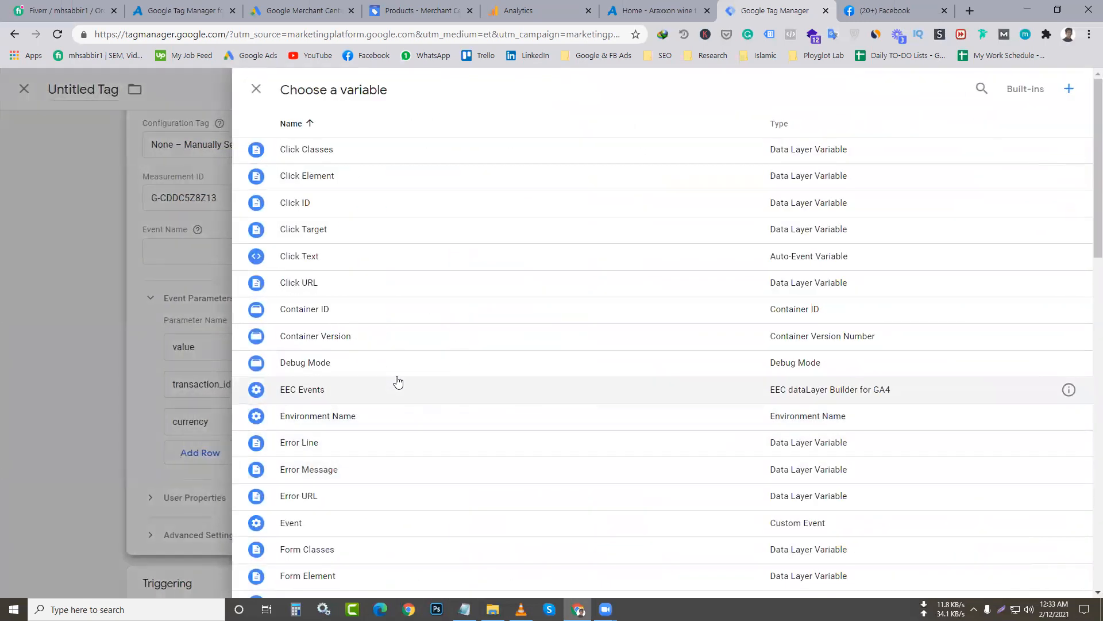
scroll(374, 345, down, 1)
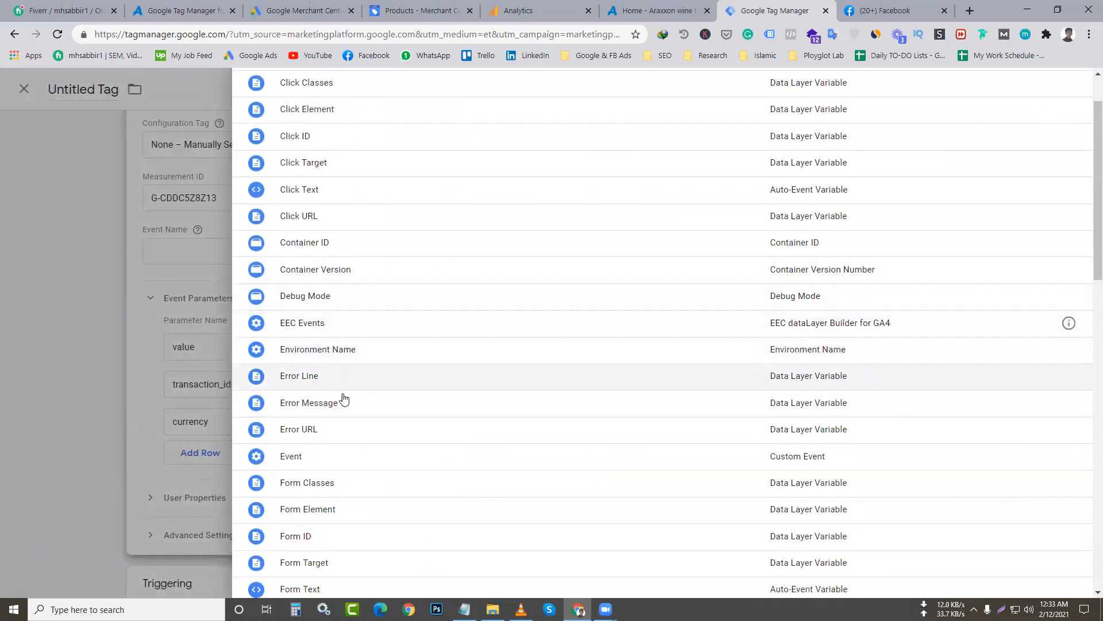
scroll(362, 339, up, 1)
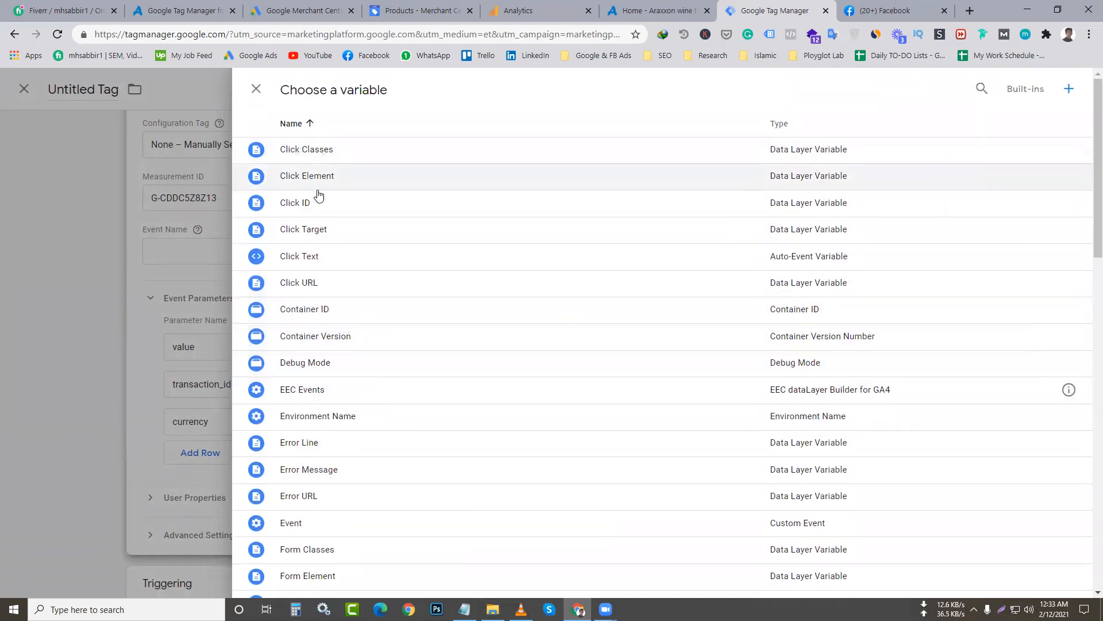
scroll(332, 472, down, 3)
scroll(330, 474, down, 1)
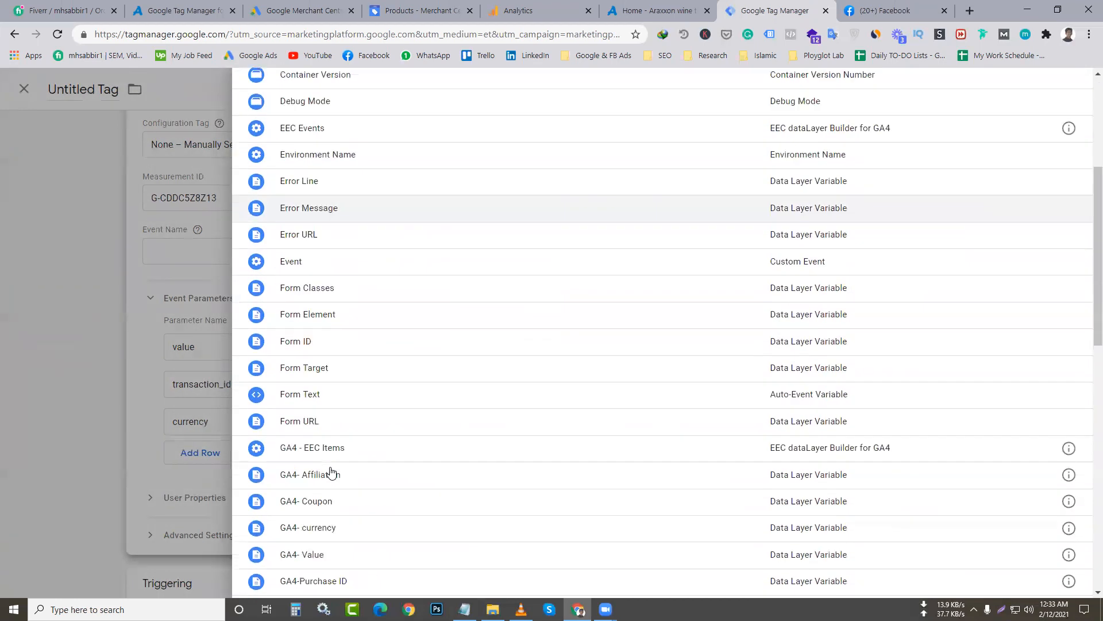
scroll(319, 546, down, 1)
click(320, 457)
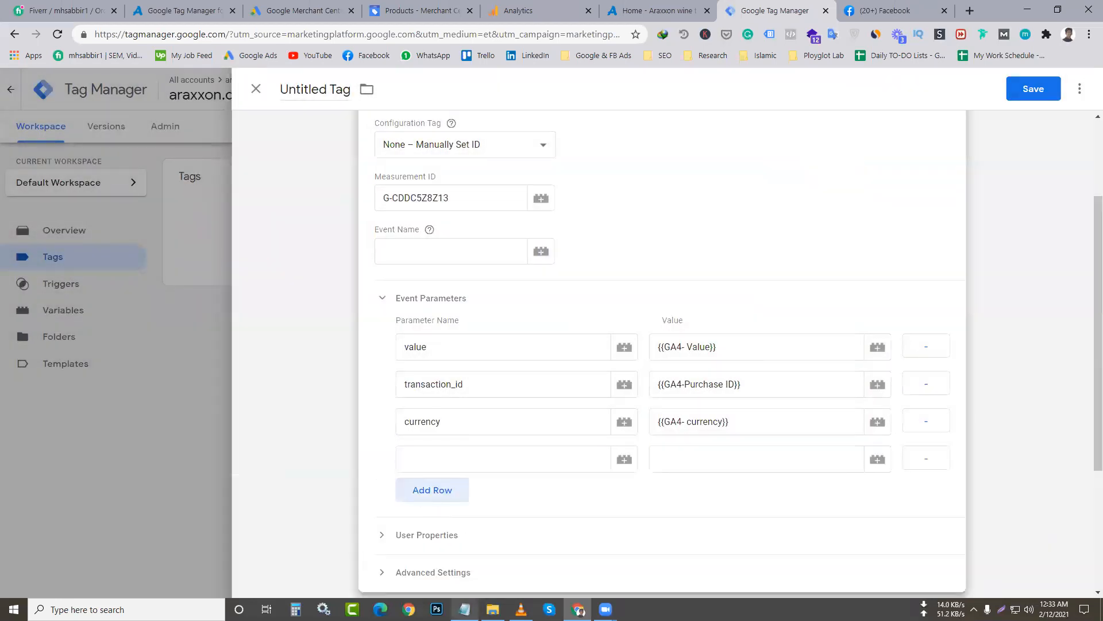
- Select tax in the Notepad list, then return to Tag Manager and enter currency as the fourth event parameter's name
click(464, 609)
drag(230, 484, 200, 483)
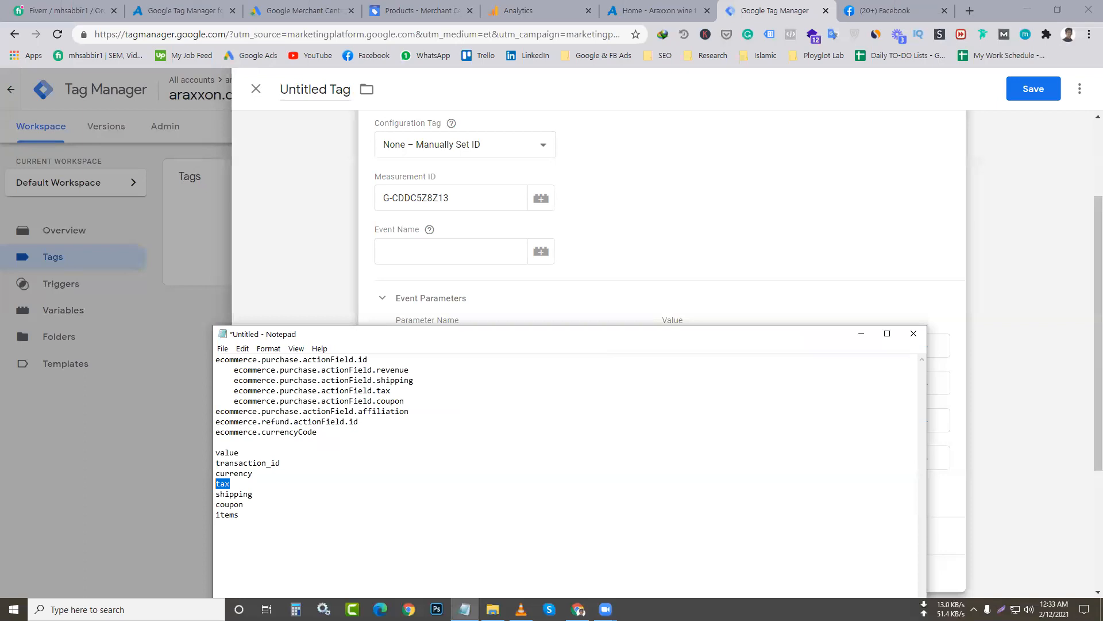
key(alt+Tab)
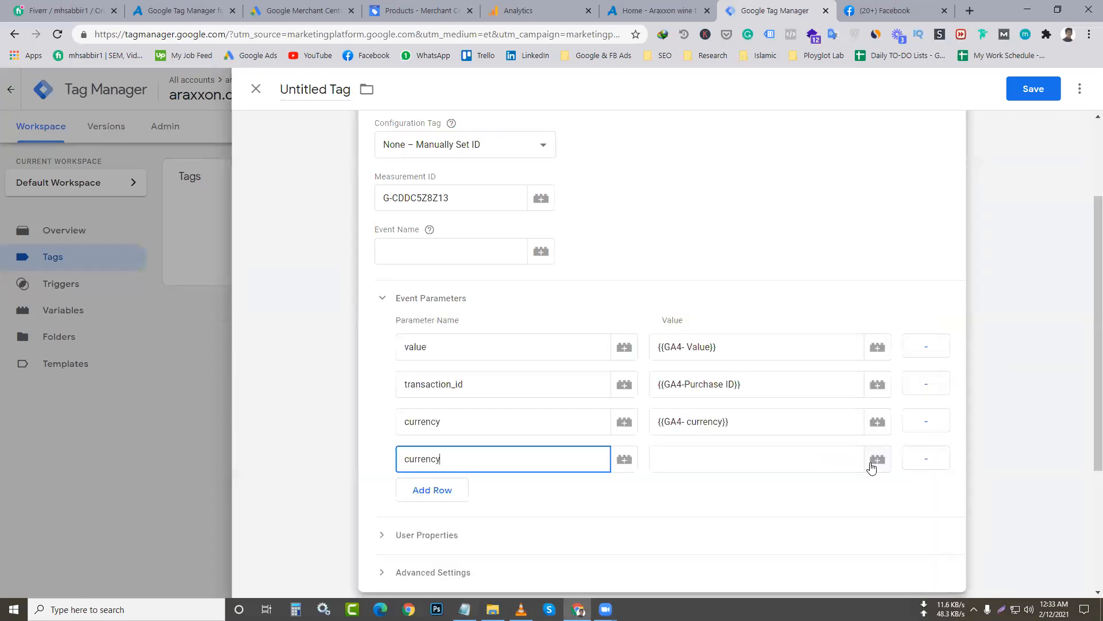
- Set the fourth event parameter's value to the GA4-Tax variable
click(873, 462)
scroll(398, 419, down, 8)
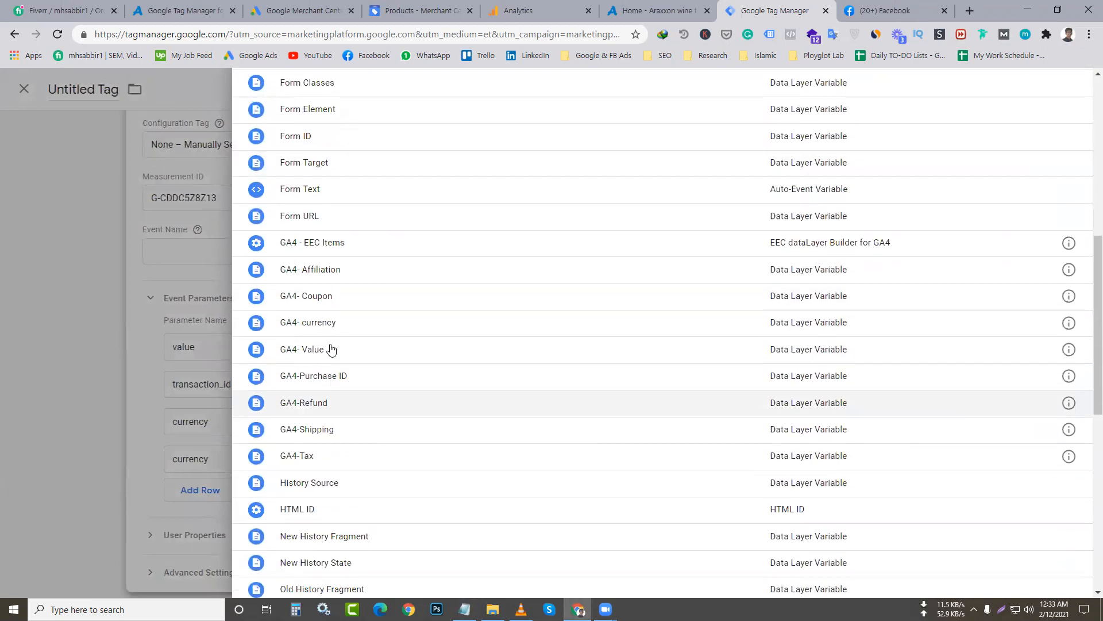
click(333, 456)
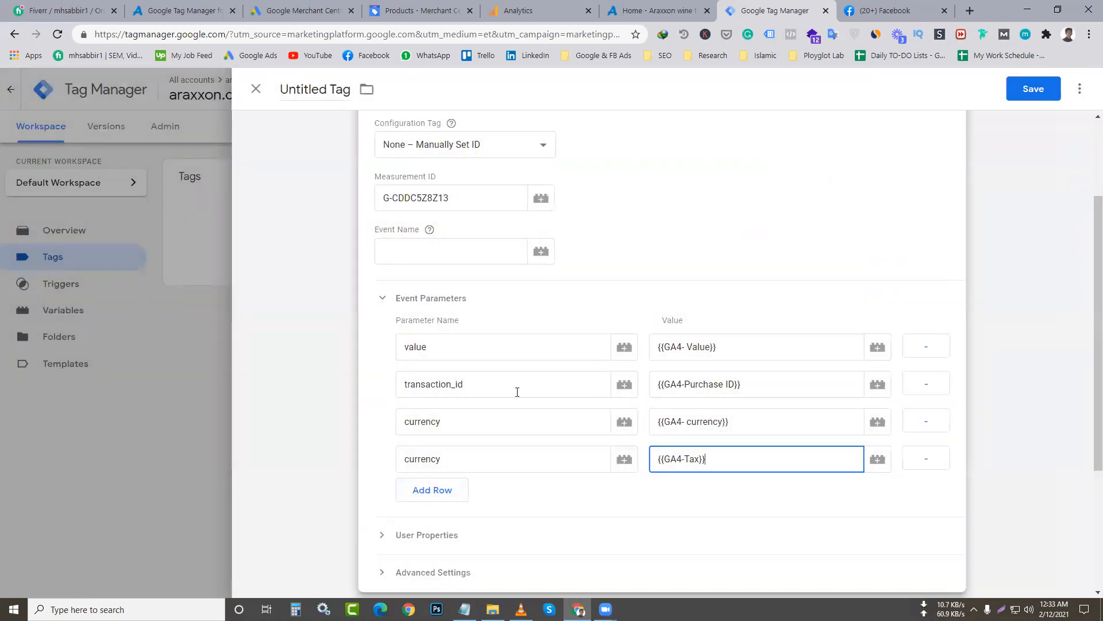
- Add a fifth event parameter row and enter currency as its parameter name
click(445, 492)
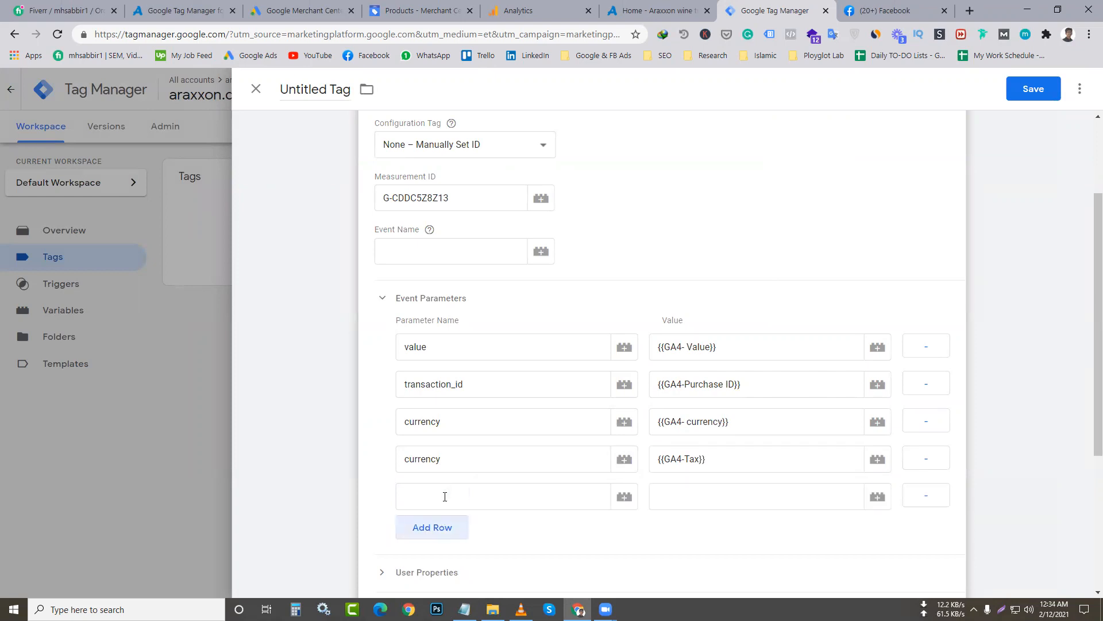
click(464, 610)
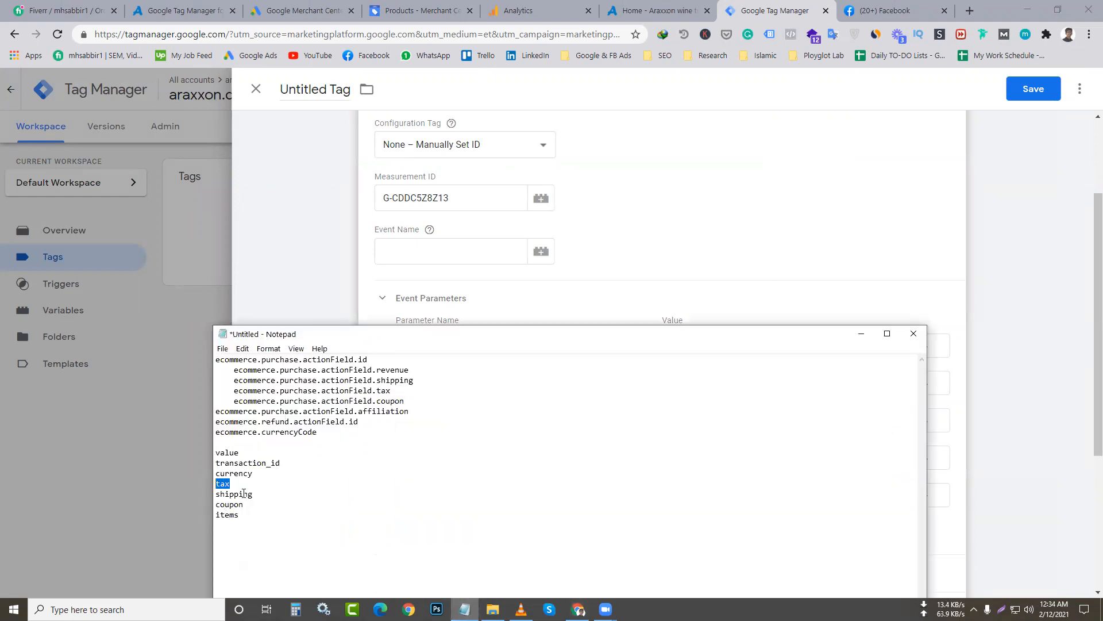
double_click(242, 493)
click(861, 333)
click(464, 494)
text(currency)
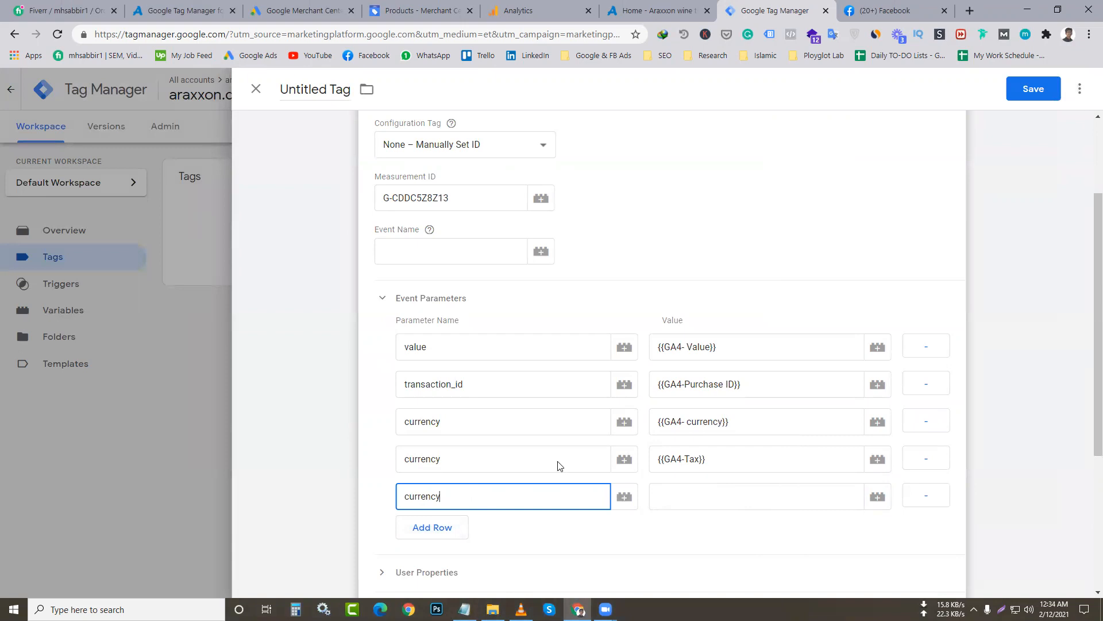
- Copy shipping from the Notepad list and replace the fifth event parameter's name in Tag Manager with it
click(465, 609)
double_click(247, 496)
right_click(247, 497)
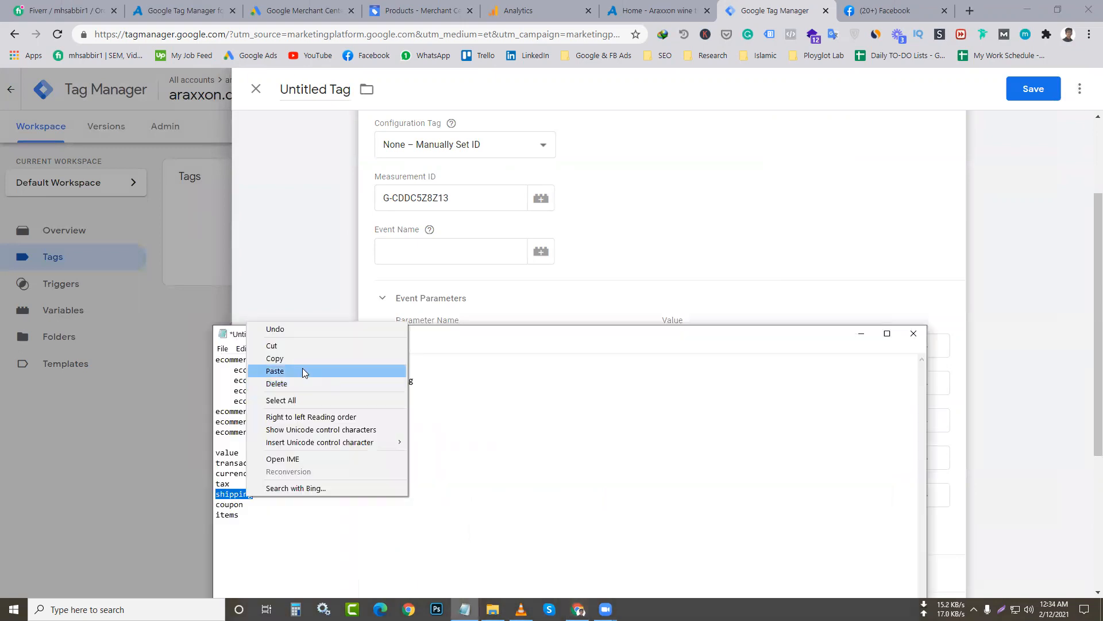
click(306, 359)
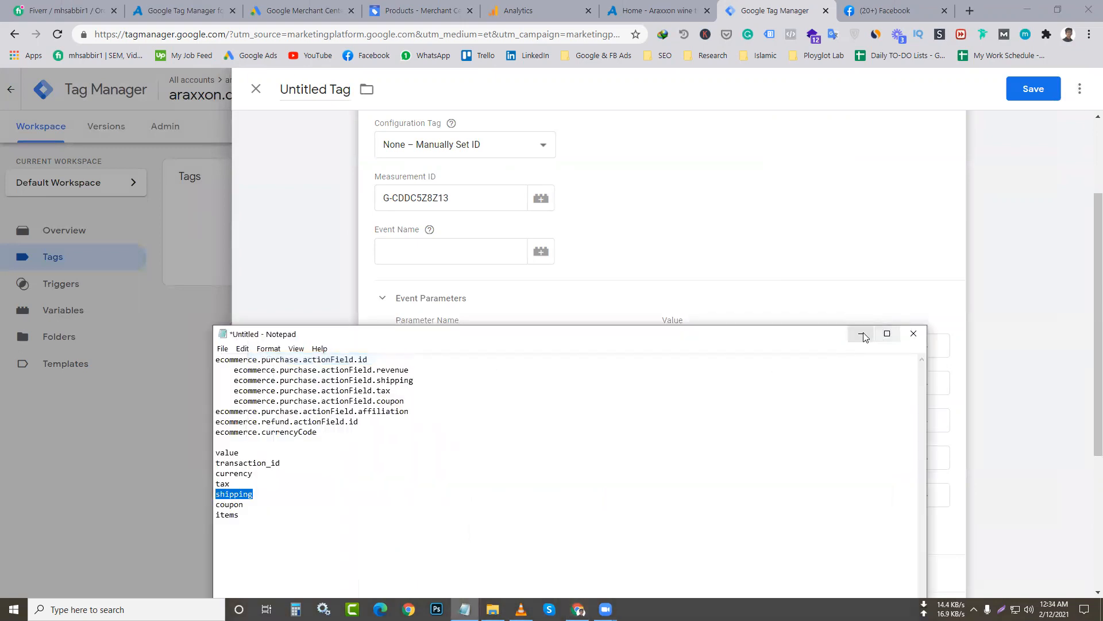
click(861, 333)
drag(483, 495, 400, 498)
key(ctrl+v)
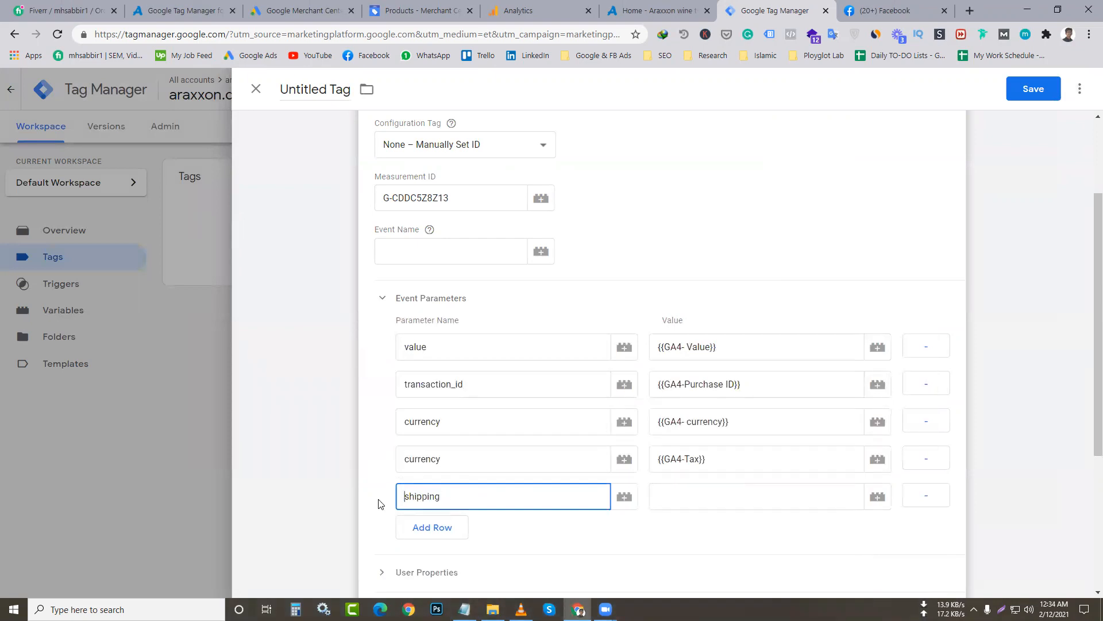
- Set the shipping parameter's value to the GA4-Shipping variable
click(876, 497)
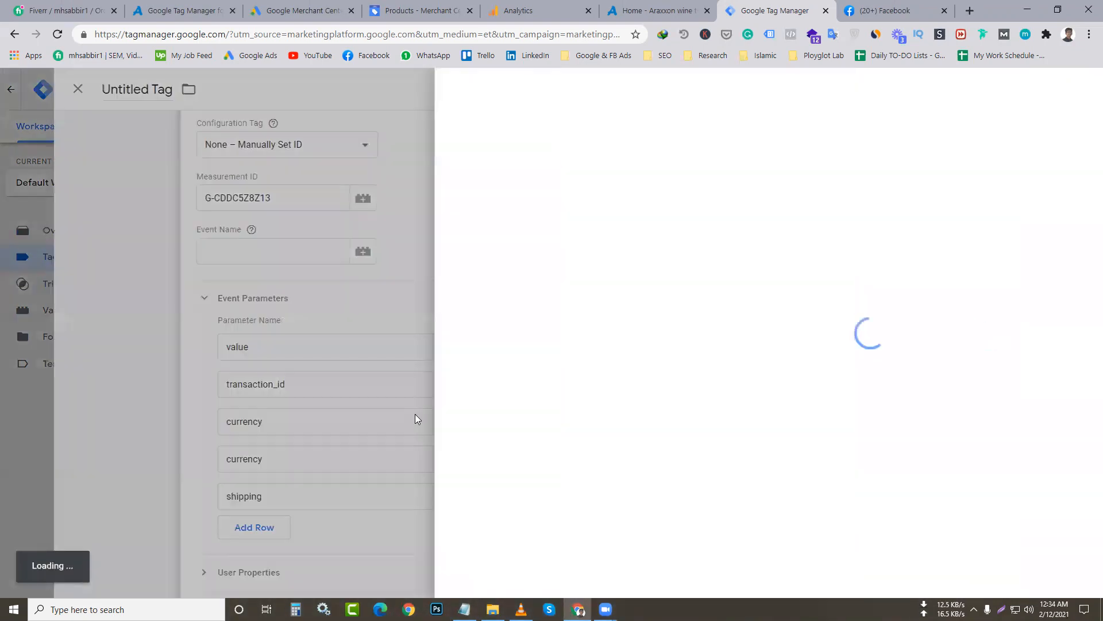
scroll(414, 417, down, 5)
scroll(414, 417, down, 4)
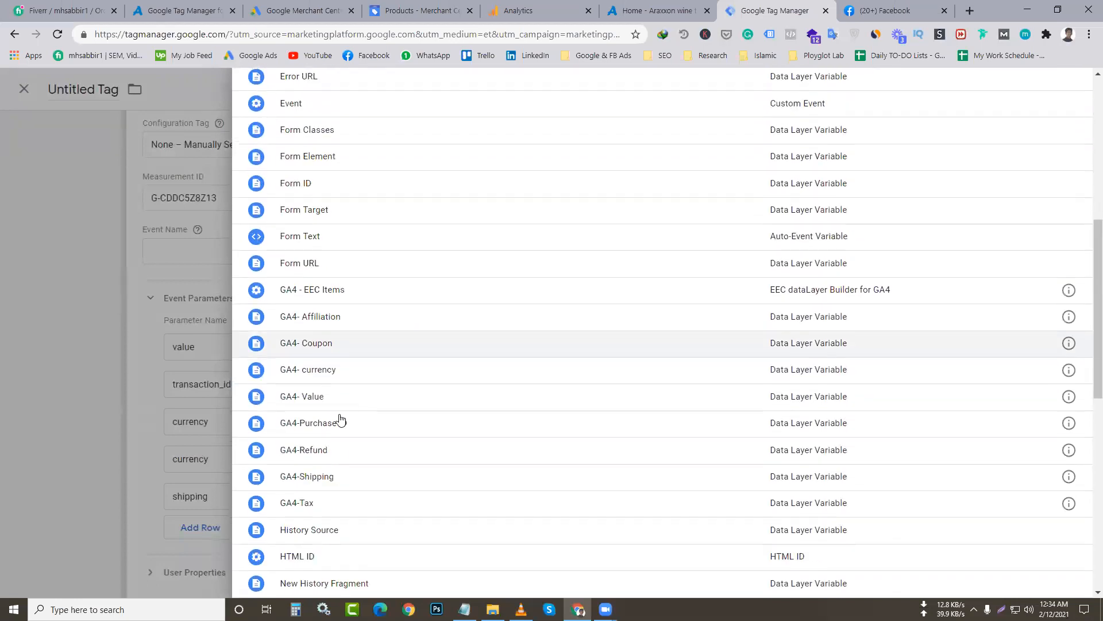
click(336, 431)
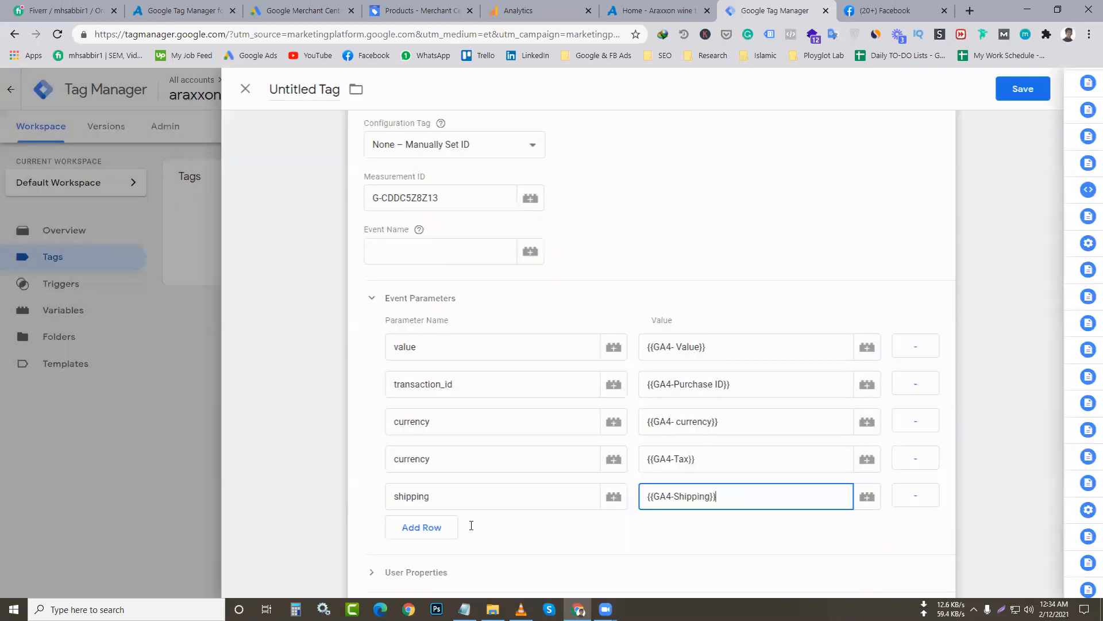
- Add a sixth event parameter row and place the cursor in its parameter name
click(454, 527)
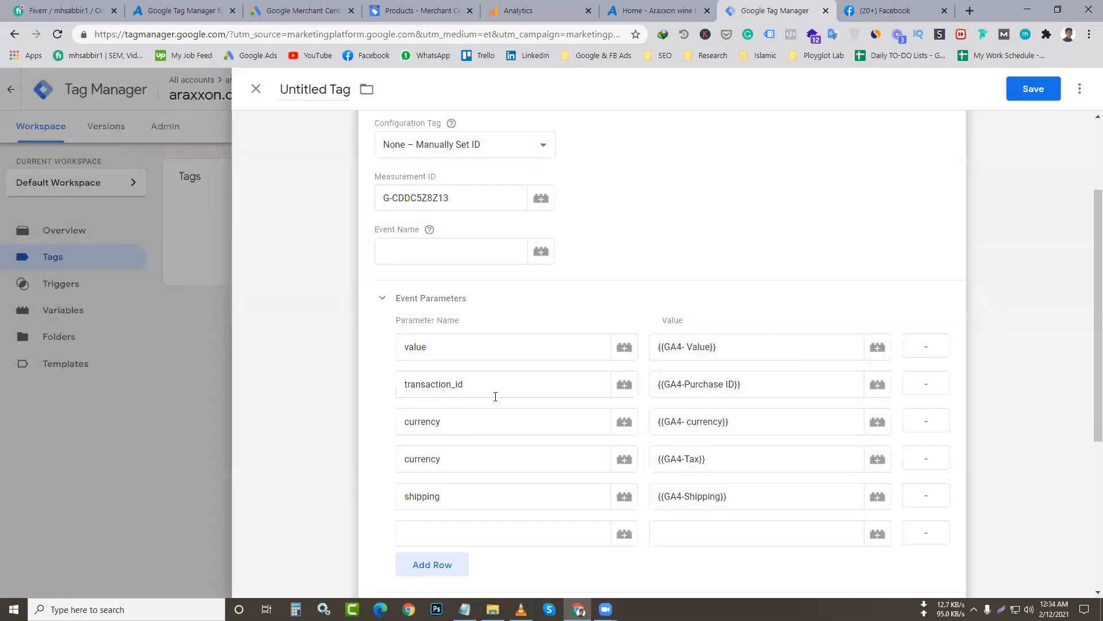
scroll(490, 399, down, 2)
click(490, 399)
key(alt+Tab)
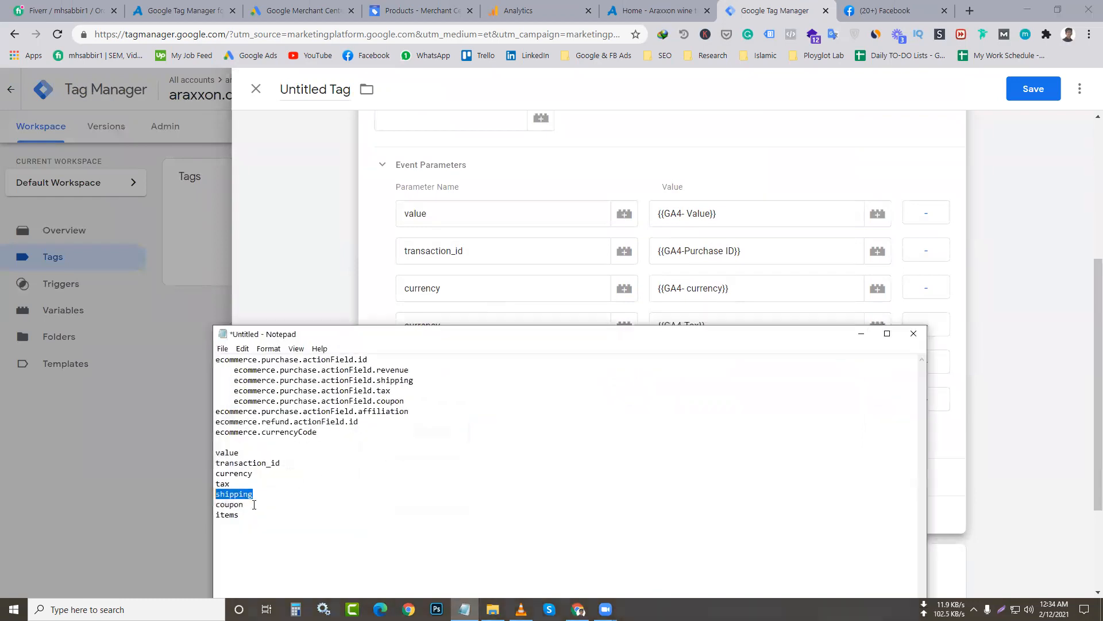
drag(254, 504, 206, 503)
click(861, 334)
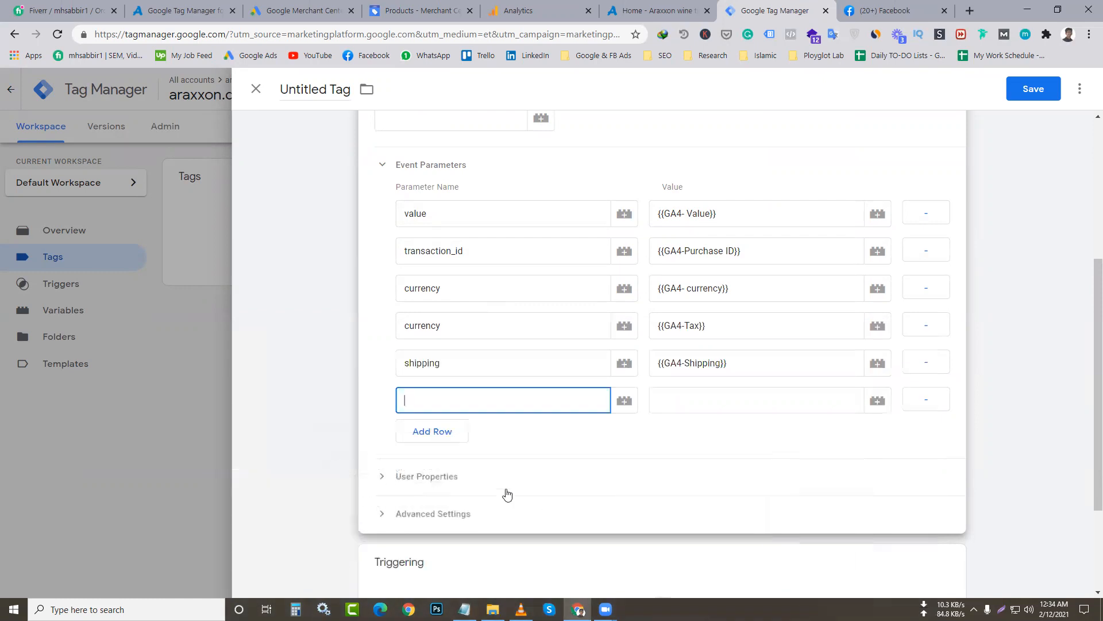
text(shipping)
drag(527, 403, 370, 406)
key(BackSpace)
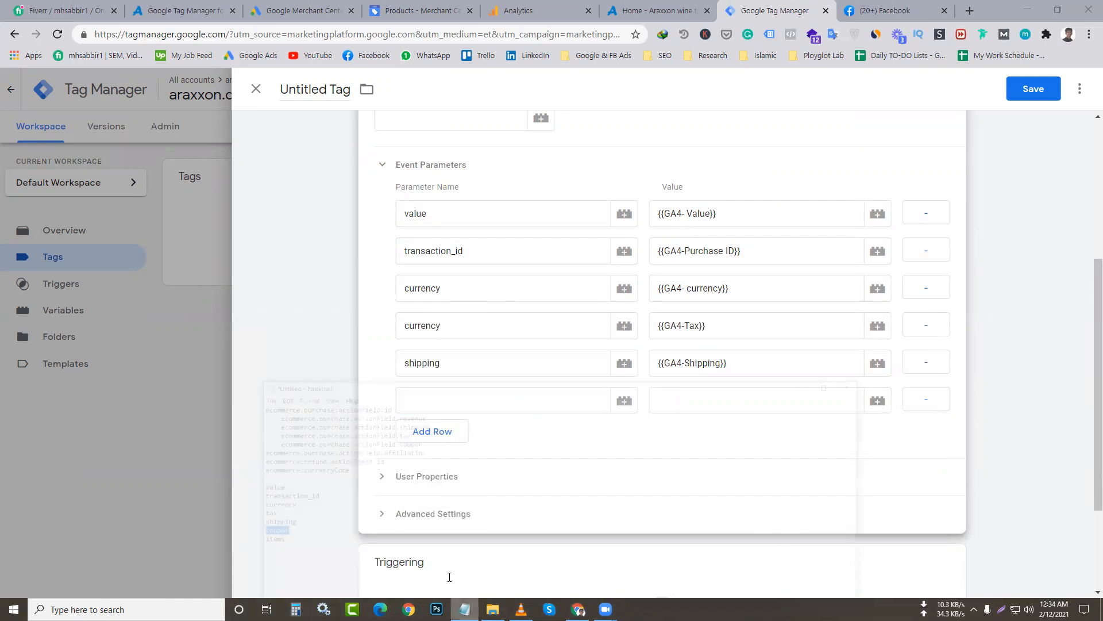
- Switch to Notepad, copy coupon from the parameter list, and return to the Tag Manager tag
click(465, 610)
drag(216, 505, 251, 508)
right_click(232, 506)
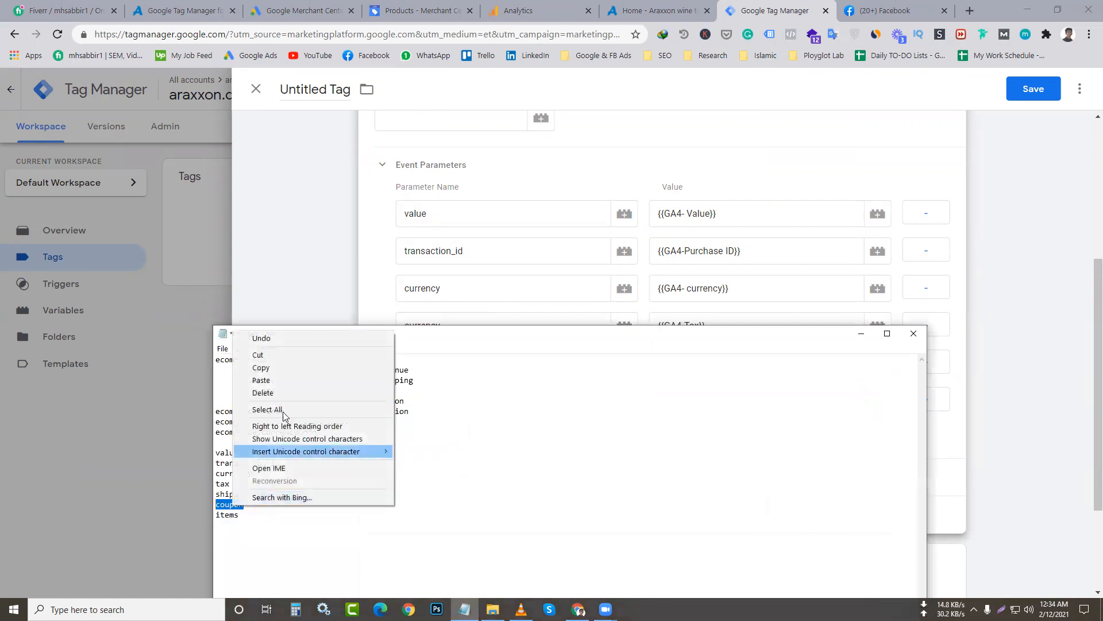
click(310, 369)
click(861, 334)
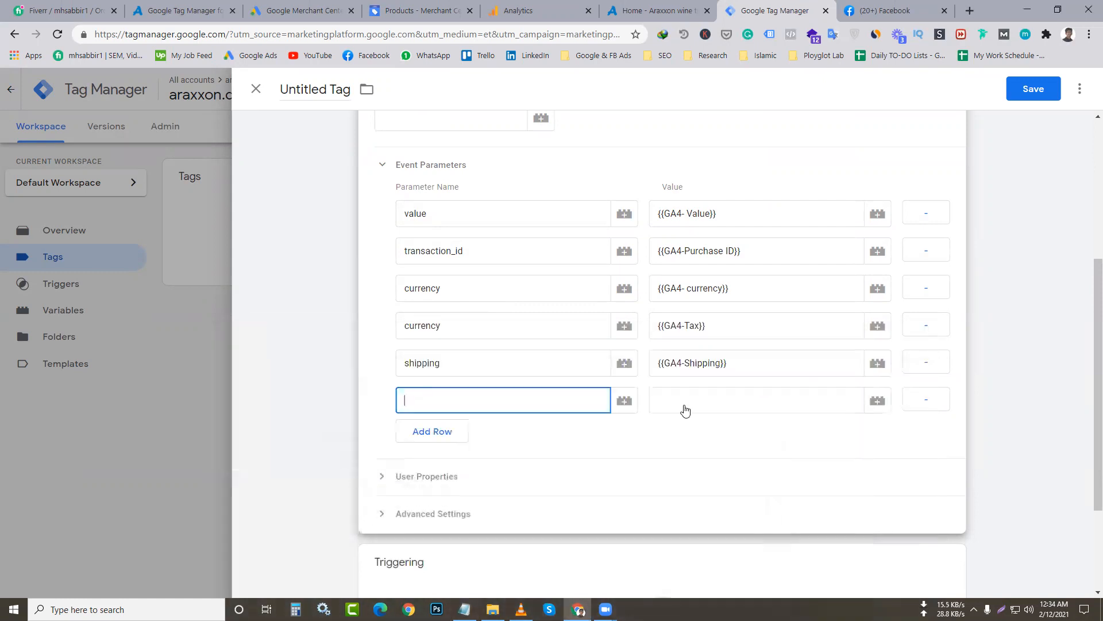
- Paste coupon as the sixth event parameter's name and set its value to the GA4- Coupon variable
key(ctrl+v)
key(alt+Tab)
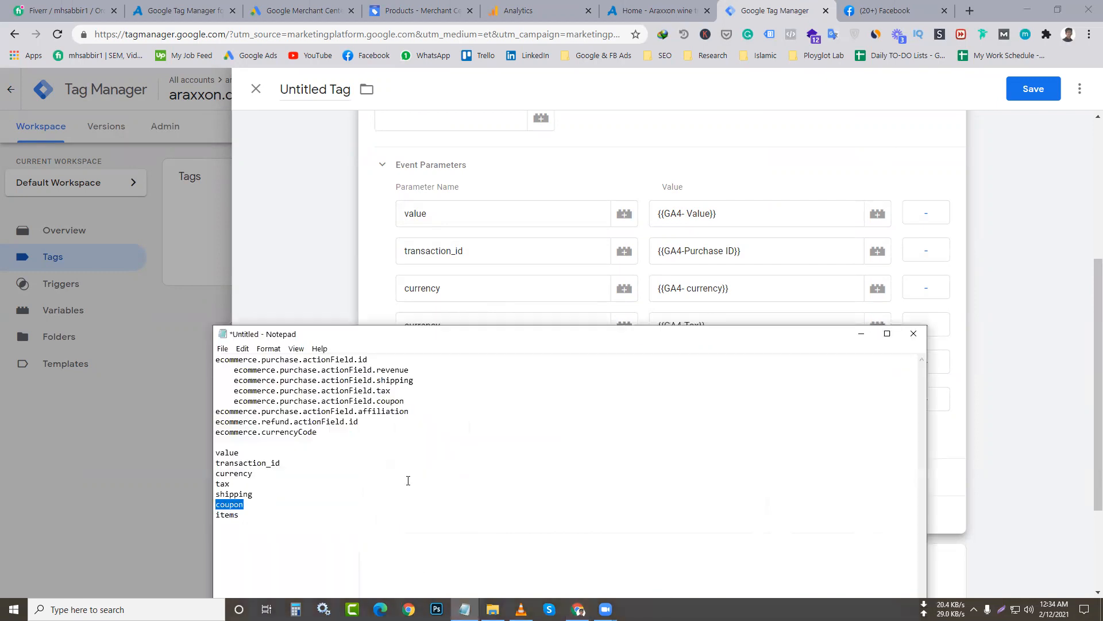
click(861, 335)
click(878, 401)
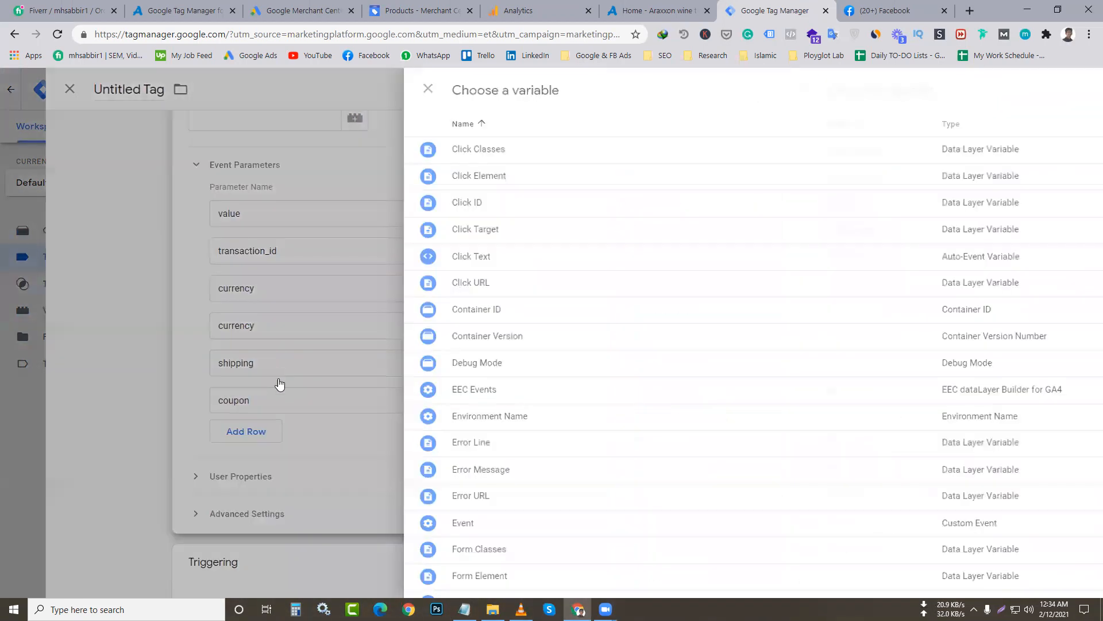
scroll(288, 403, down, 3)
scroll(293, 403, down, 8)
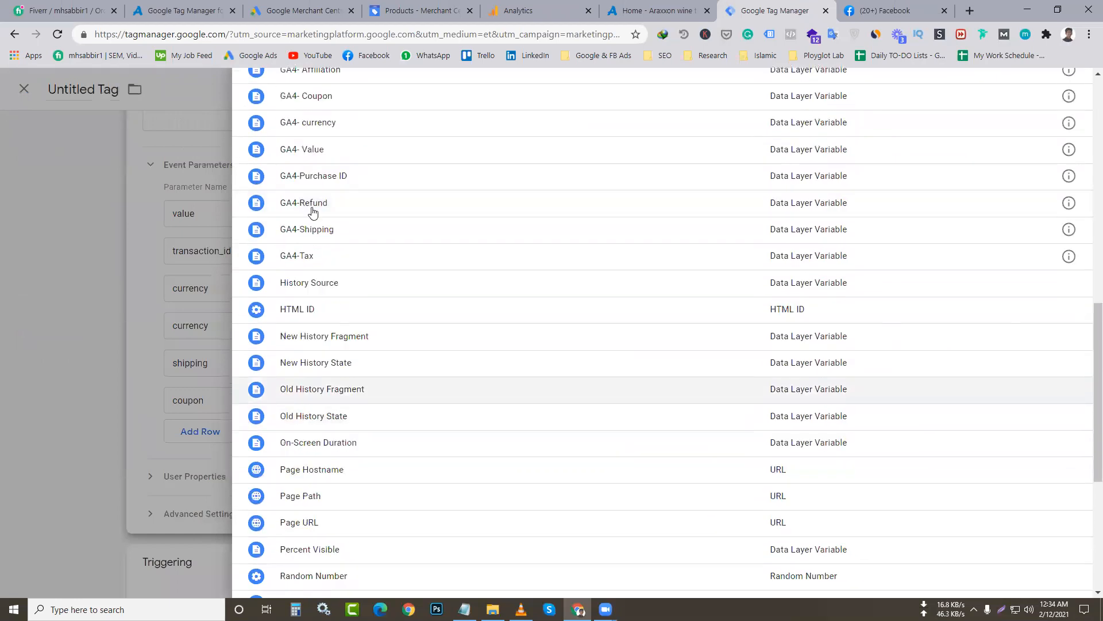
scroll(316, 196, up, 1)
click(319, 167)
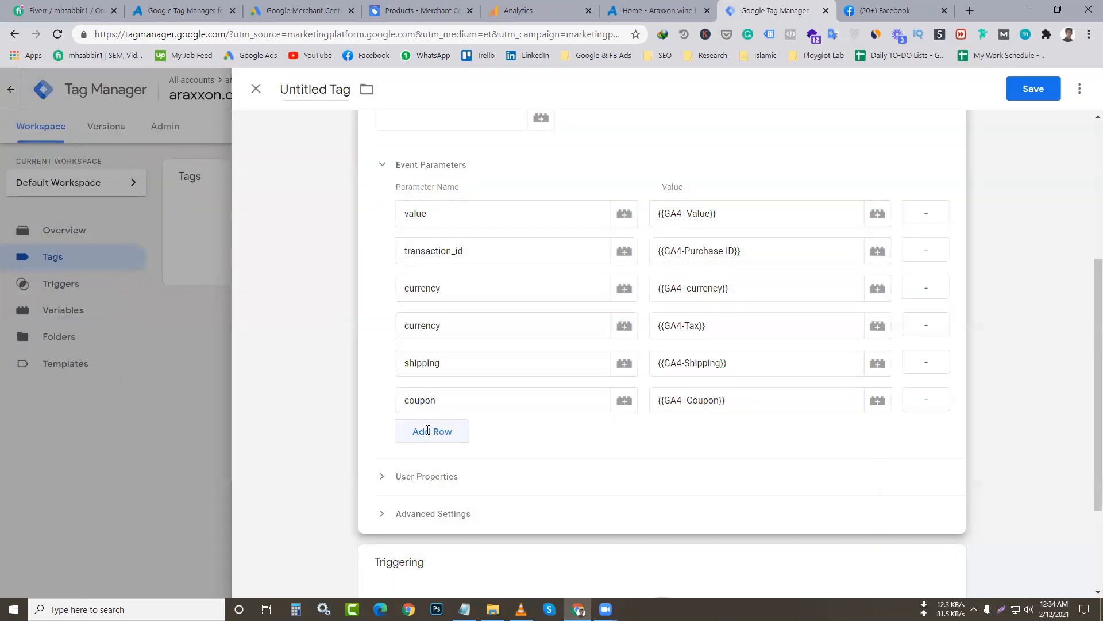
- Add a seventh event parameter row and name the parameter refund in lowercase
click(428, 430)
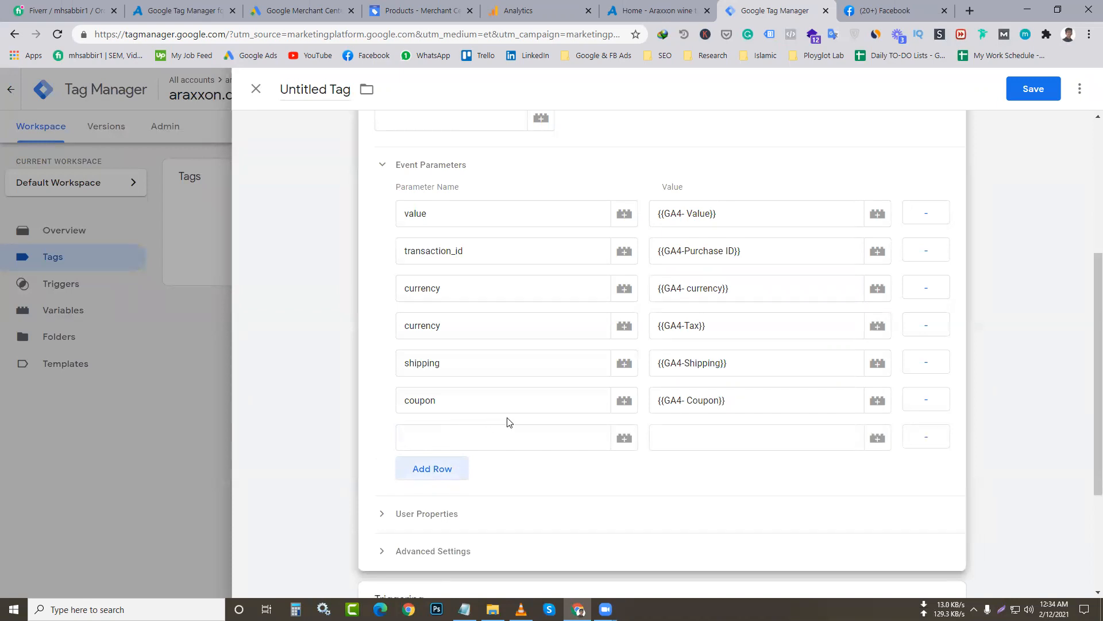
click(479, 439)
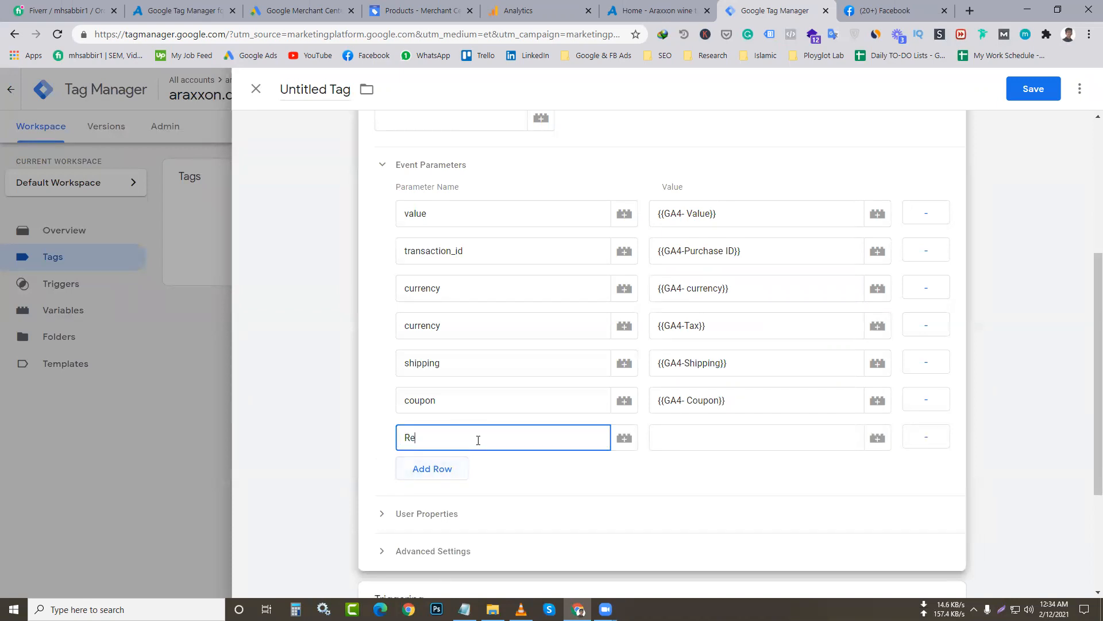
text(Refund)
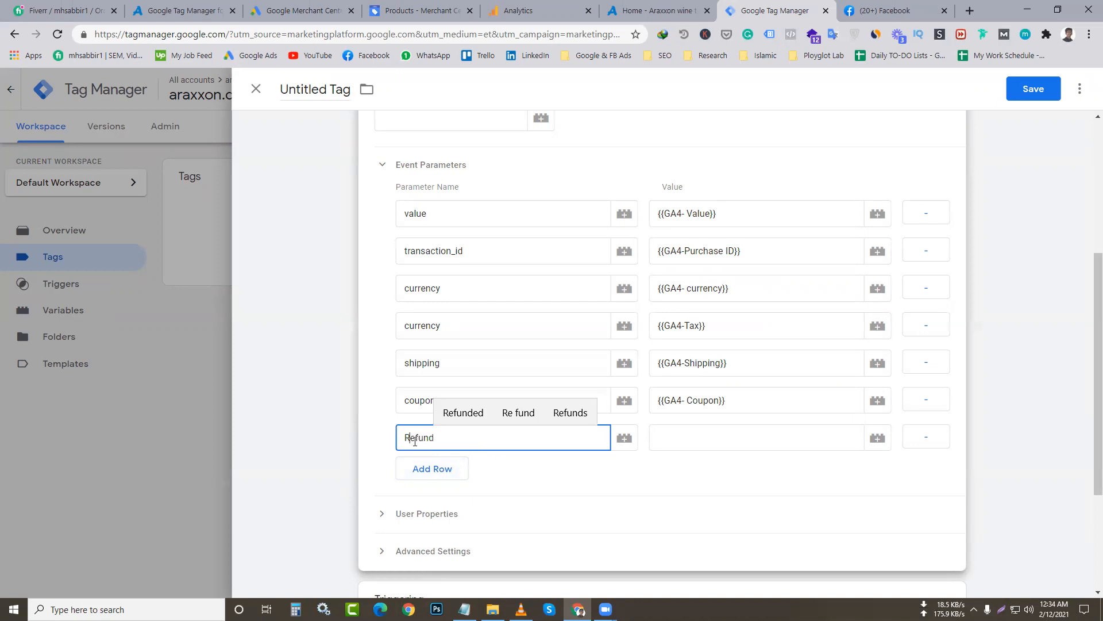
key(BackSpace)
text(r)
- Set the refund parameter's value to the GA4-Refund variable
click(727, 443)
click(877, 439)
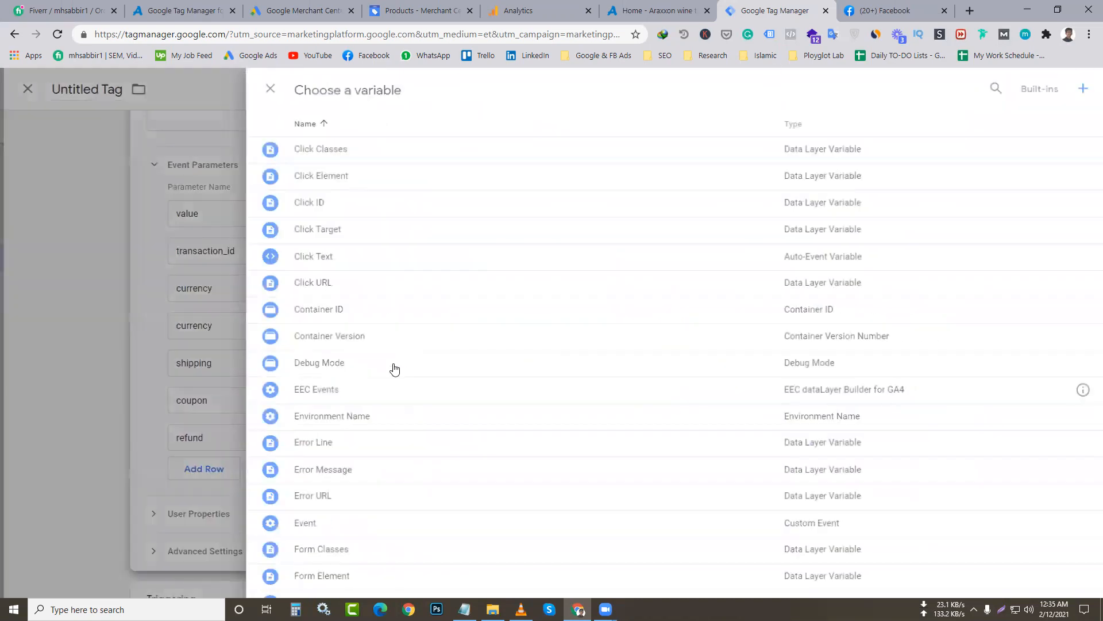
scroll(394, 369, down, 9)
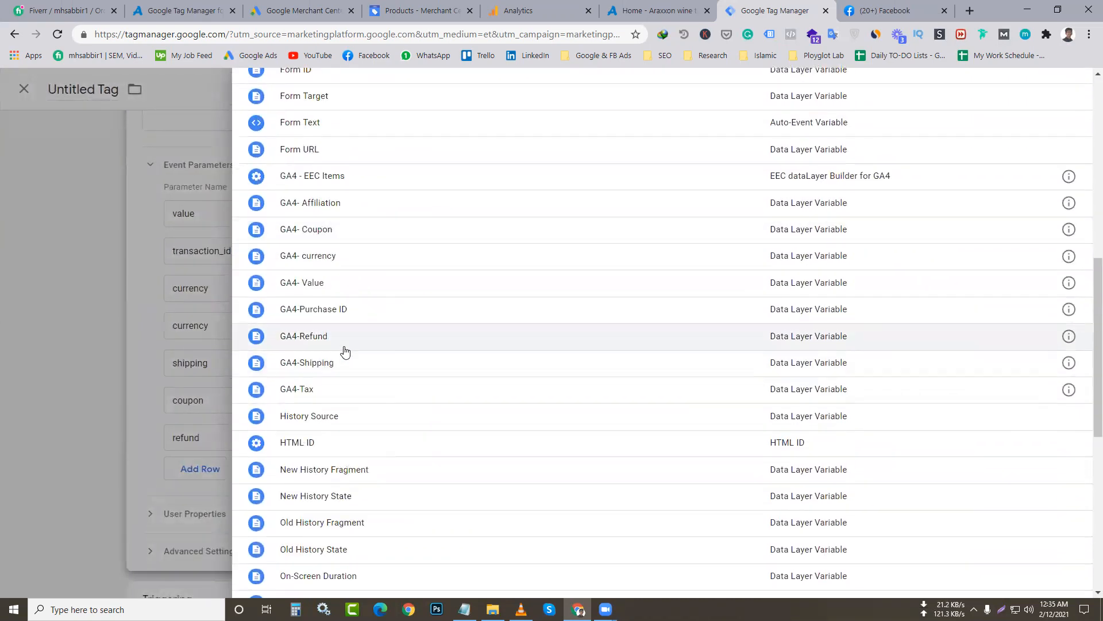
click(345, 351)
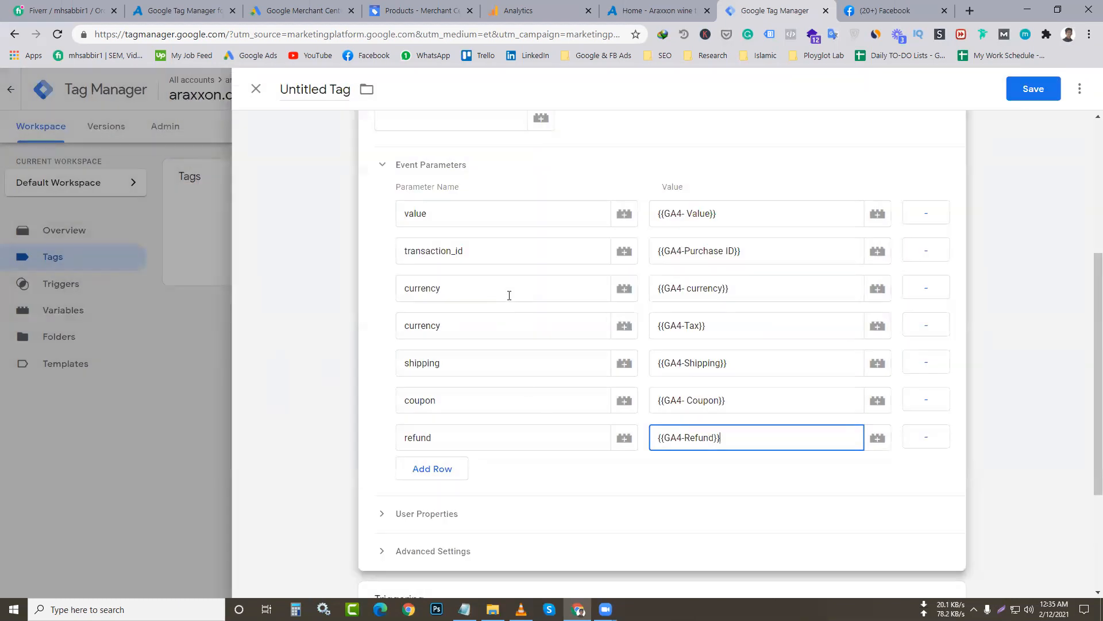
- Add an eighth event parameter row and name it items, copying the name from the Notepad parameter list
scroll(506, 370, down, 3)
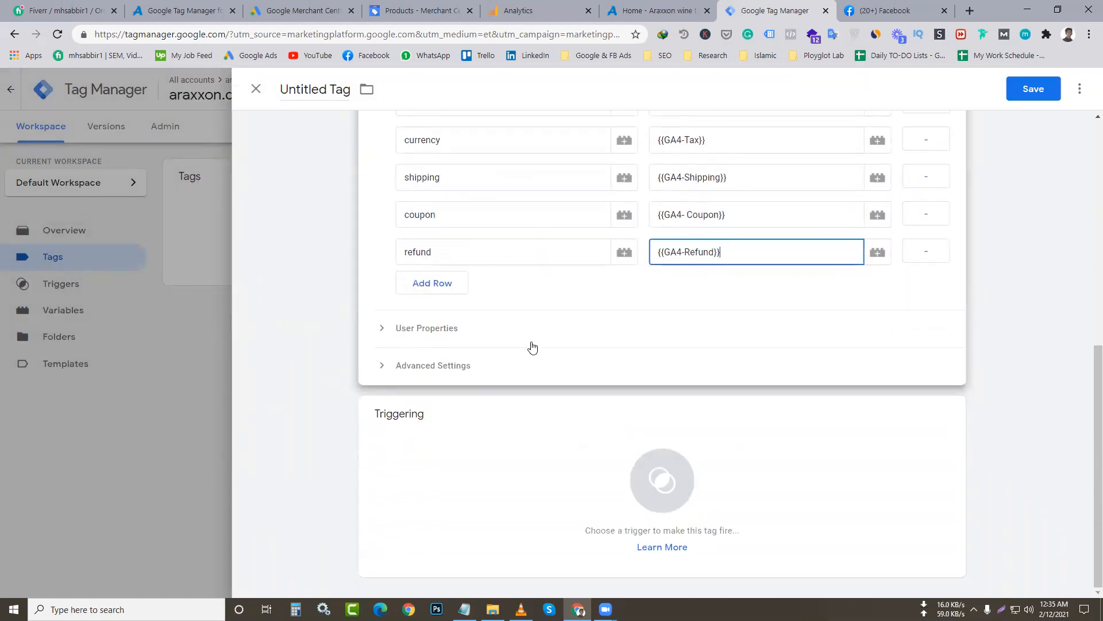
scroll(555, 334, up, 3)
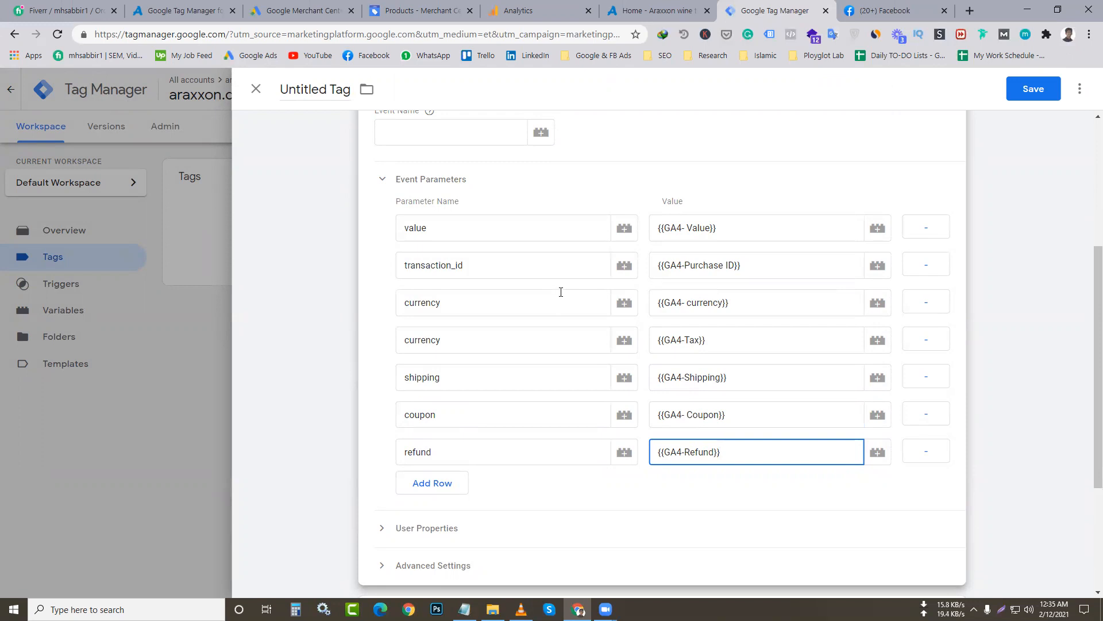
scroll(561, 290, up, 5)
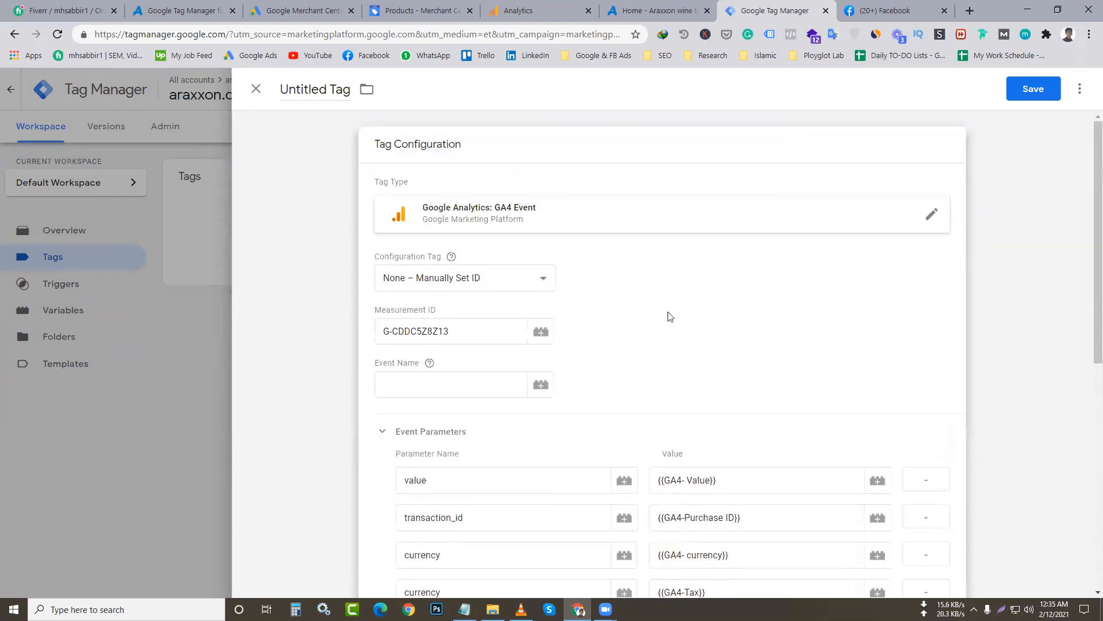
scroll(667, 316, down, 5)
click(433, 469)
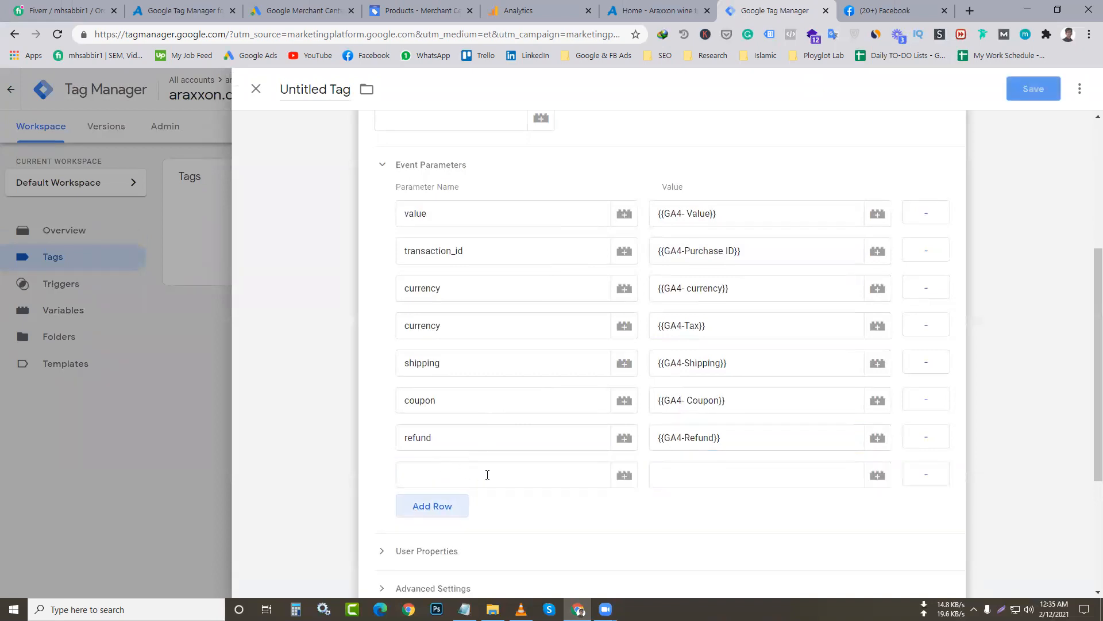
click(479, 477)
click(464, 609)
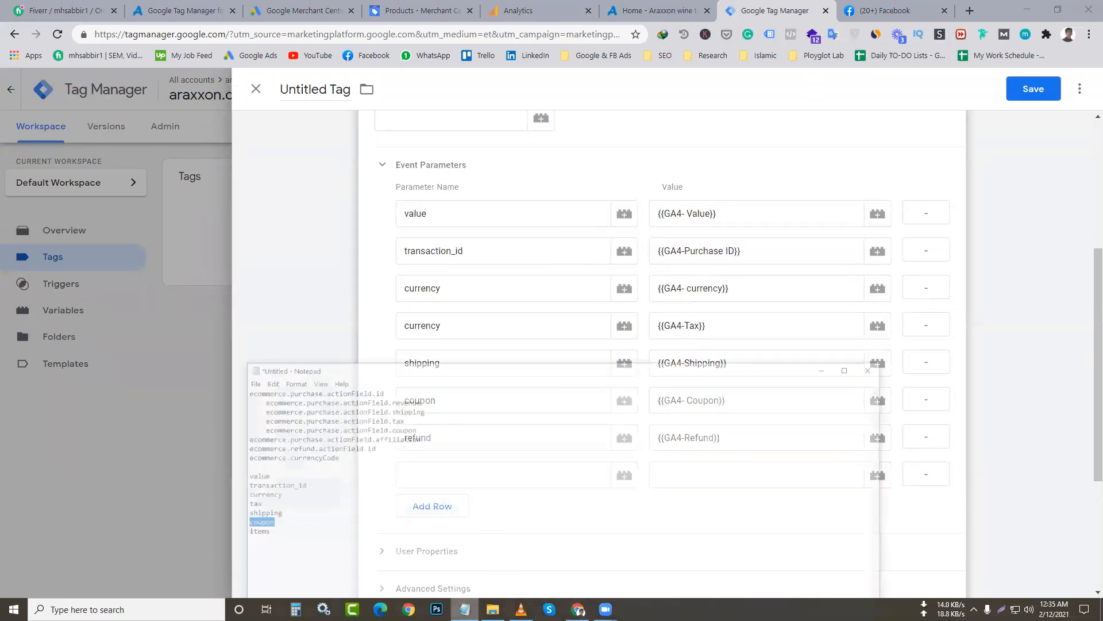
drag(246, 515, 211, 513)
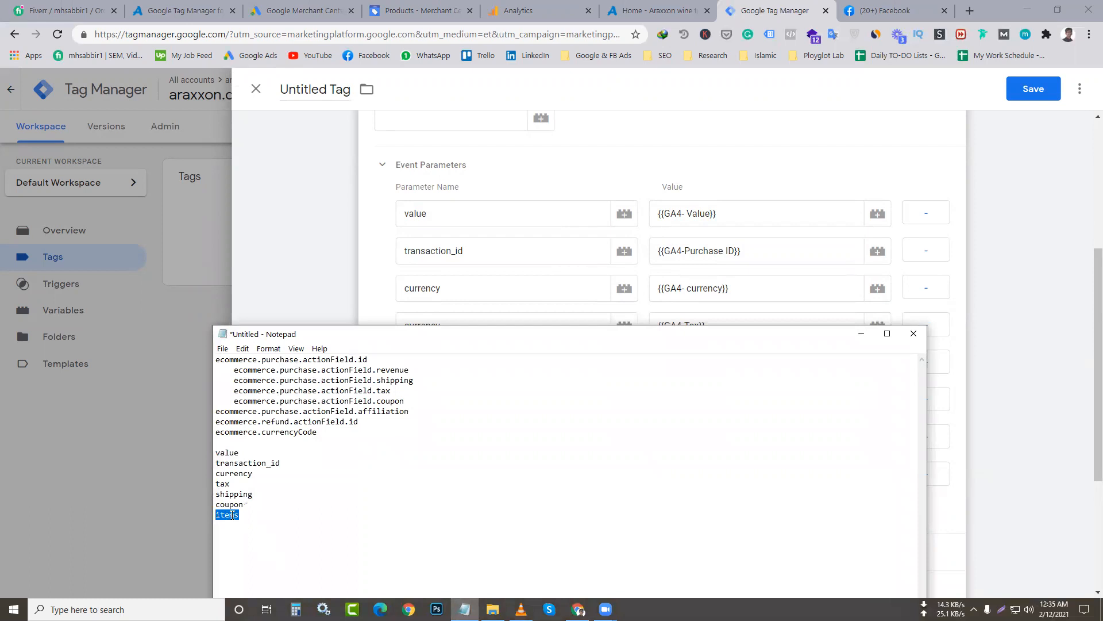
right_click(232, 515)
click(277, 372)
click(872, 335)
right_click(460, 477)
click(540, 314)
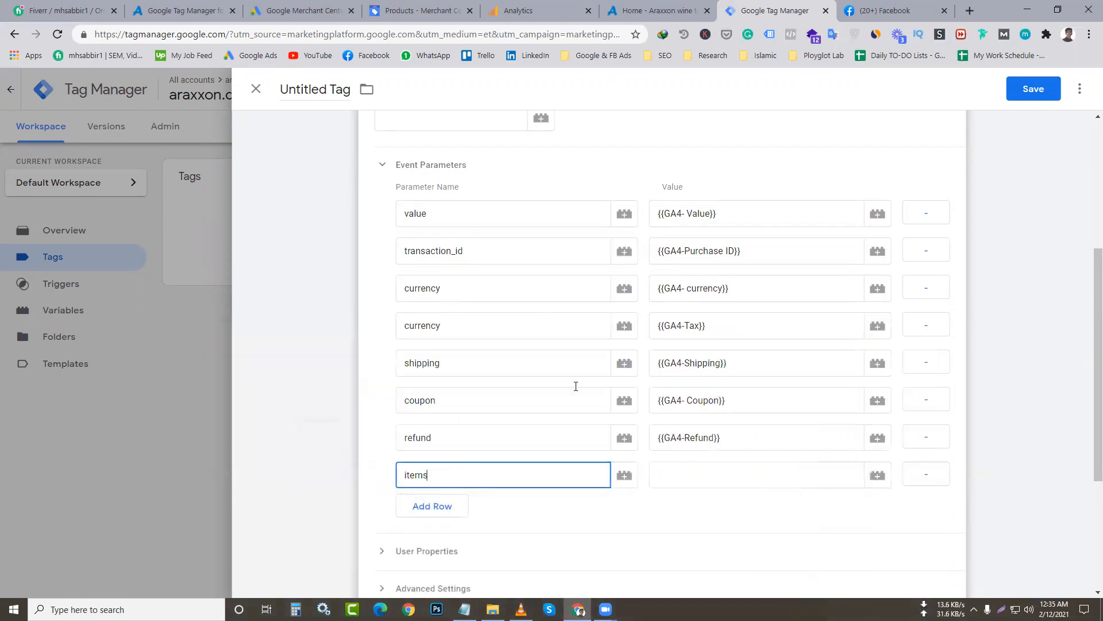
- Set the items parameter's value to the GA4 - EEC Items variable
click(876, 475)
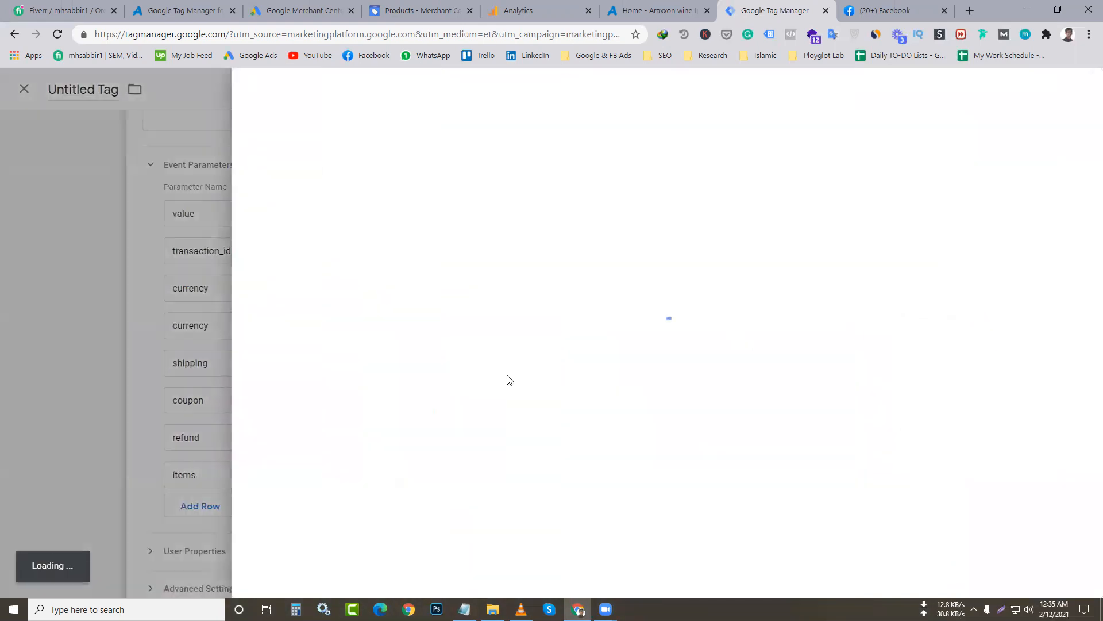
scroll(399, 318, down, 8)
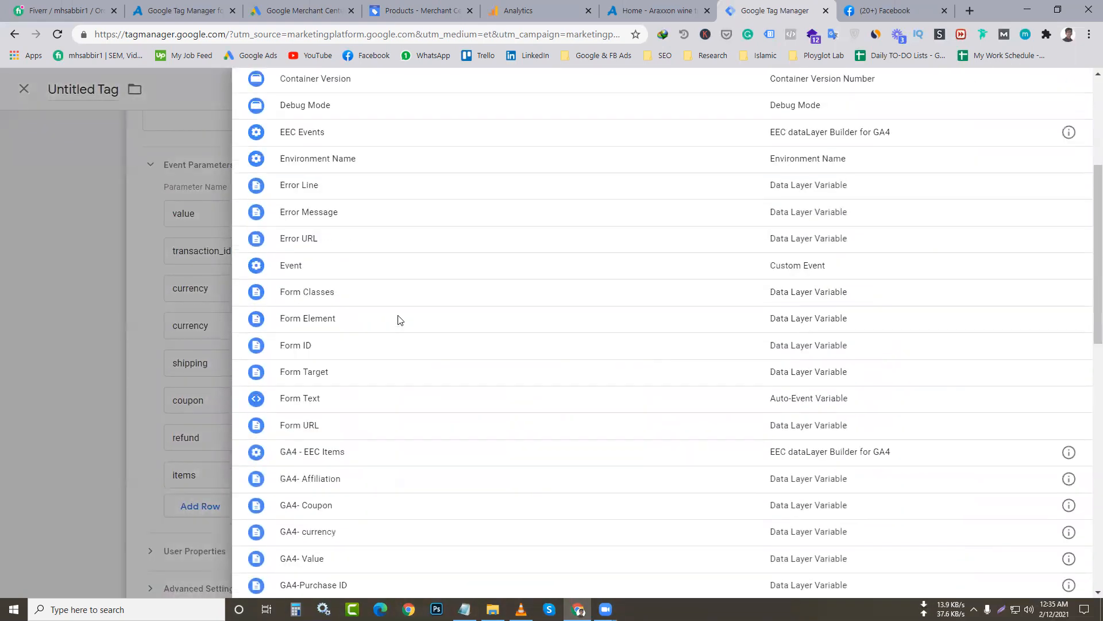
scroll(301, 334, down, 5)
scroll(369, 305, up, 3)
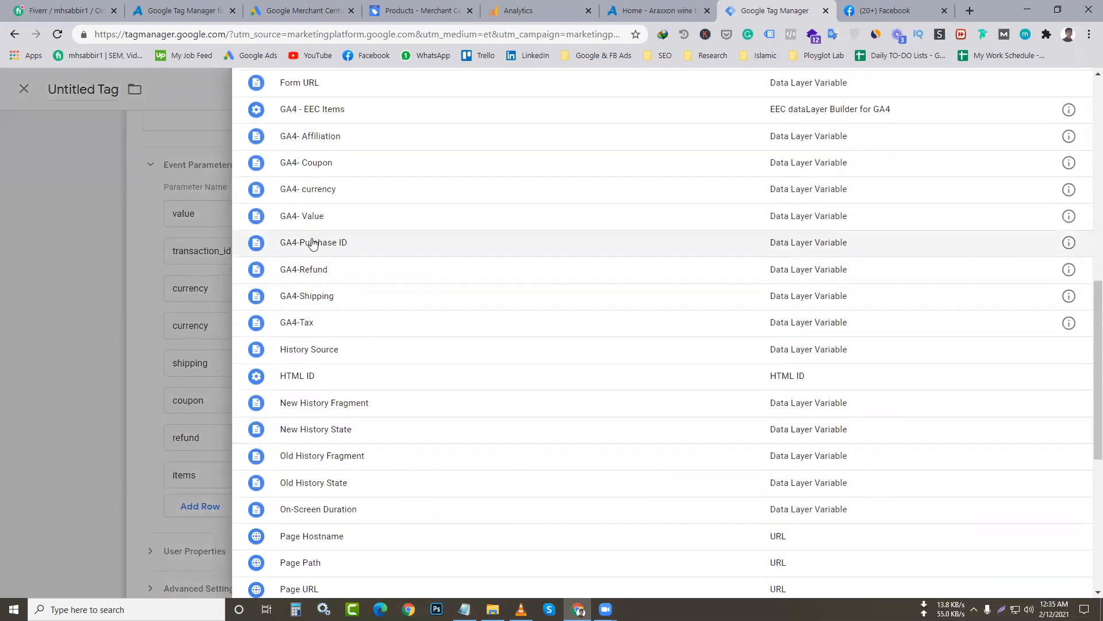
scroll(348, 275, up, 2)
scroll(349, 275, down, 4)
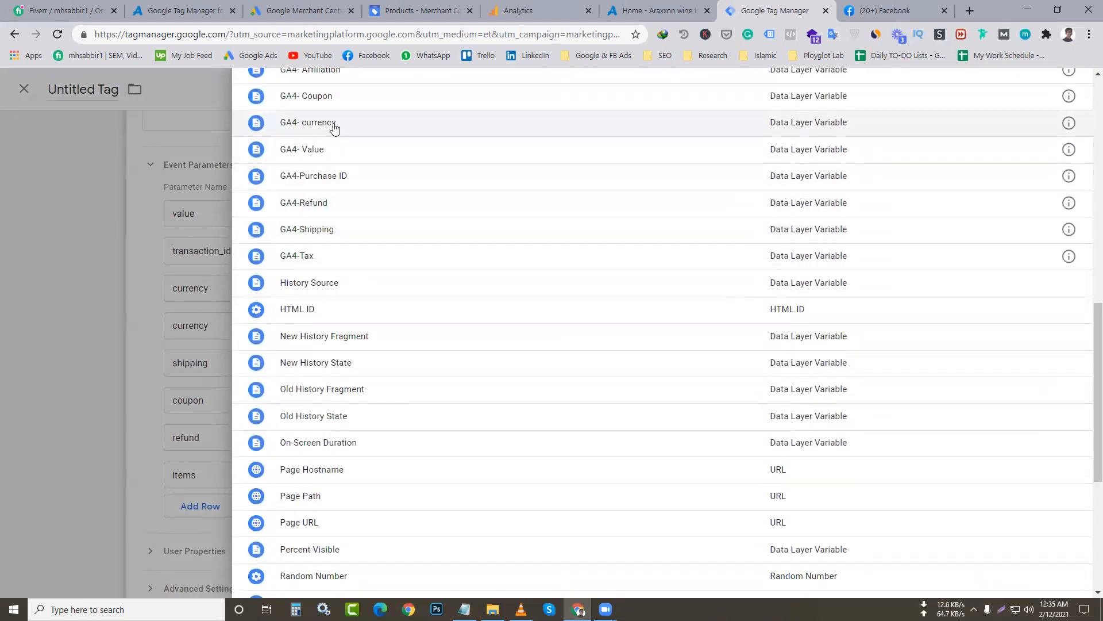
scroll(336, 127, up, 1)
scroll(335, 128, up, 1)
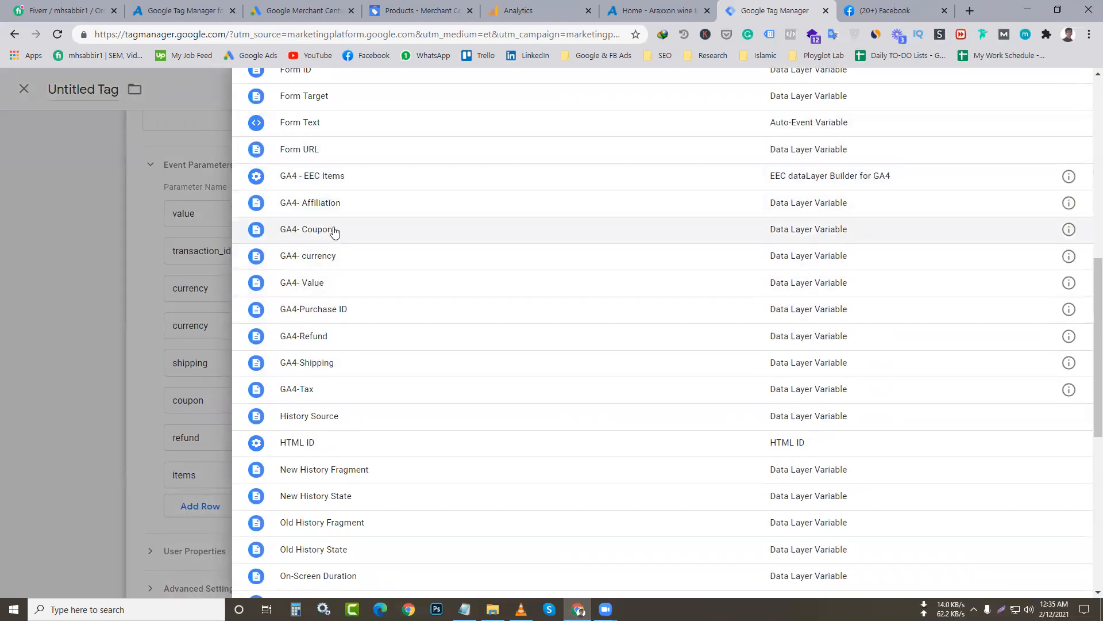
scroll(336, 227, up, 3)
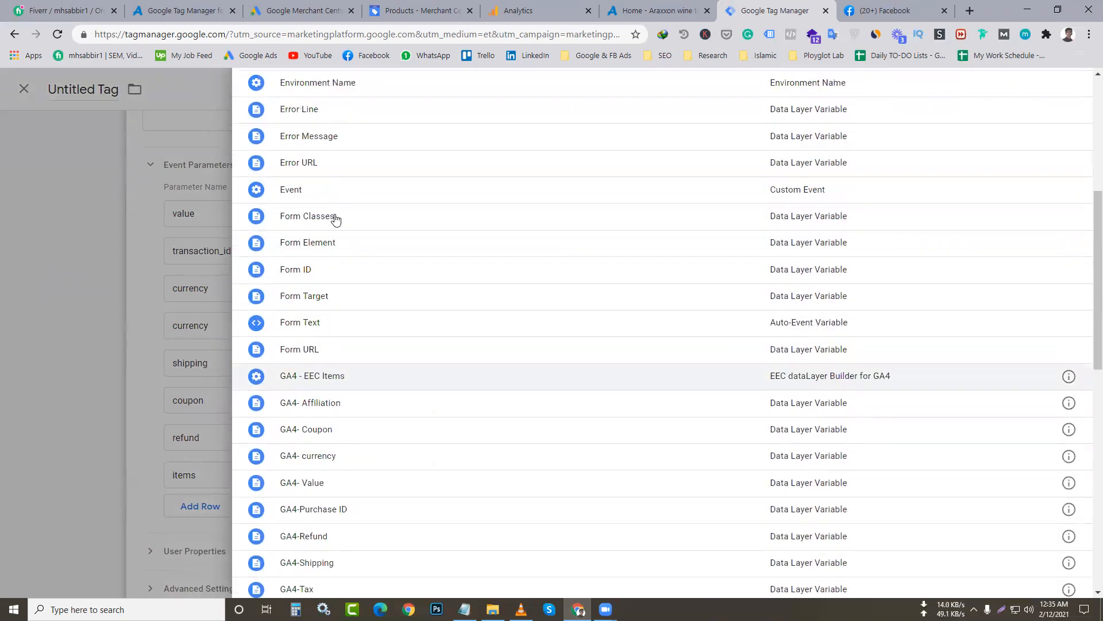
click(330, 376)
- Rename the untitled tag as GA4-EEC Purchase Tracking
scroll(751, 414, down, 5)
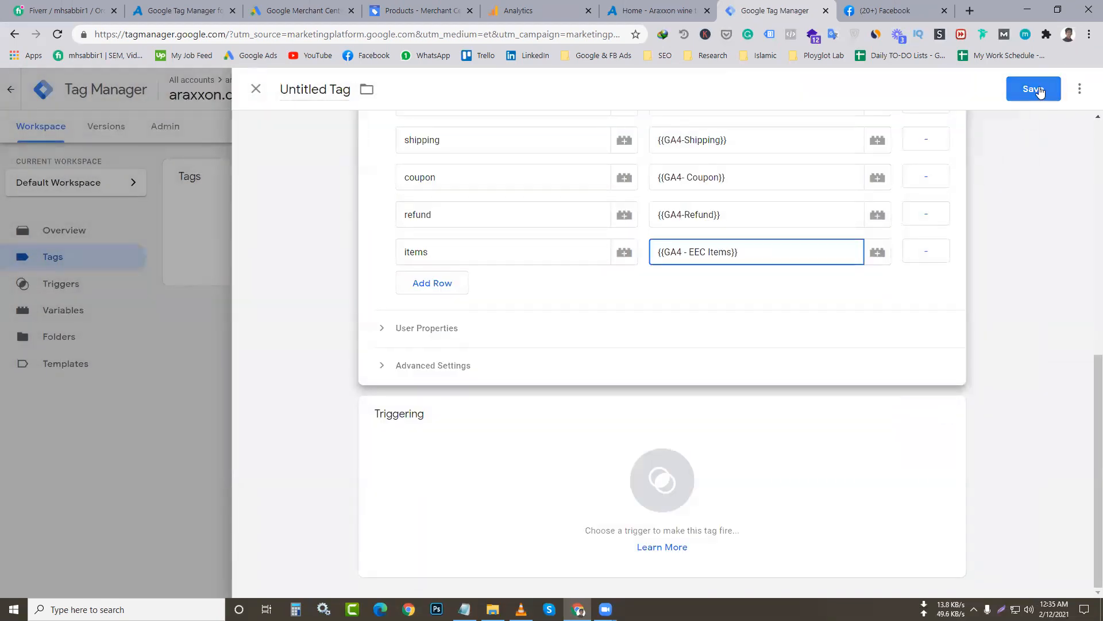
scroll(1031, 154, up, 3)
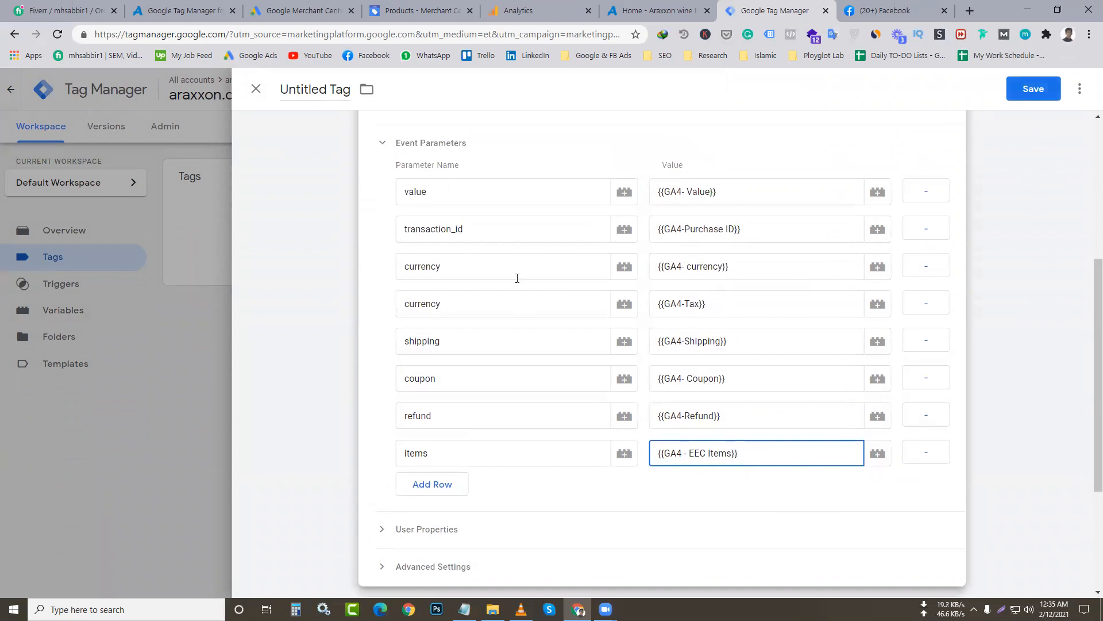
scroll(517, 276, up, 4)
click(328, 86)
key(ctrl+a)
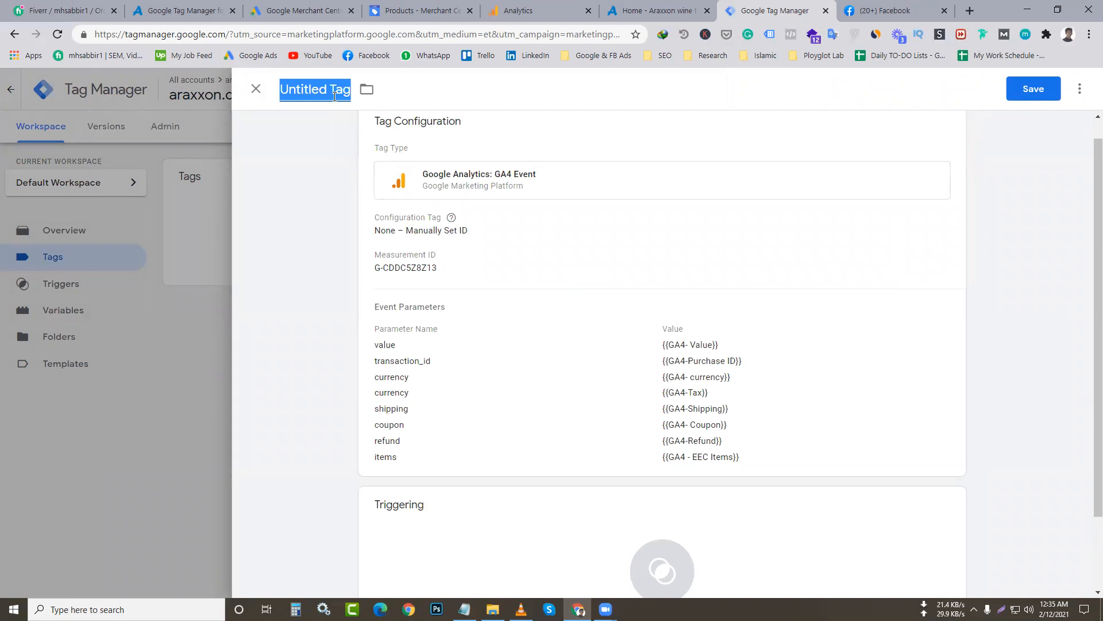
text(GA$)
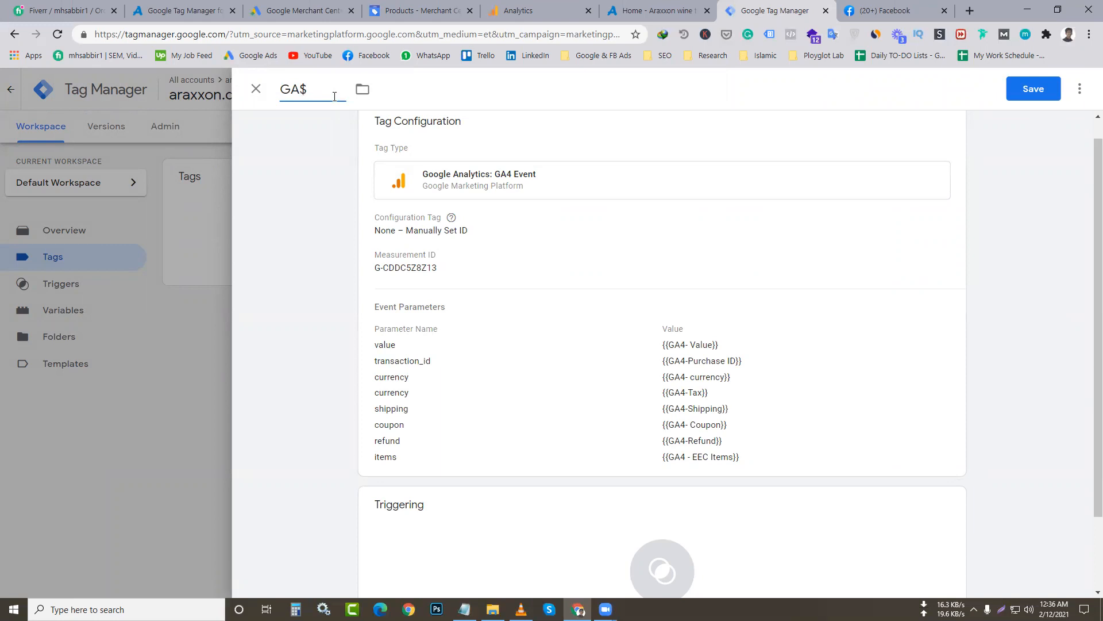
text(_EEC)
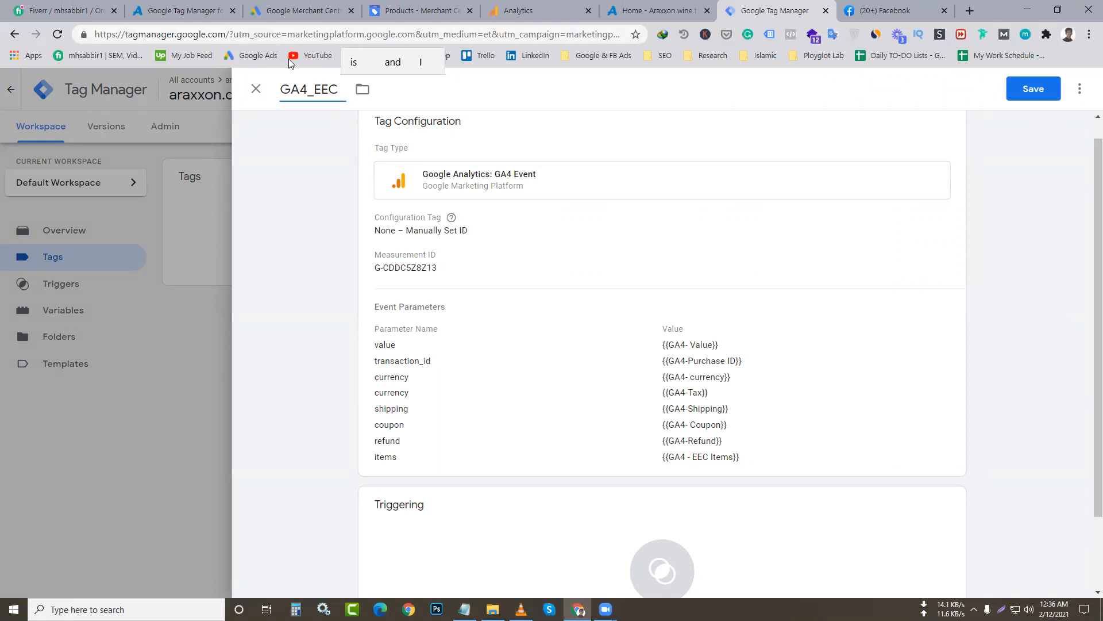
key(BackSpace)
text(-EEC )
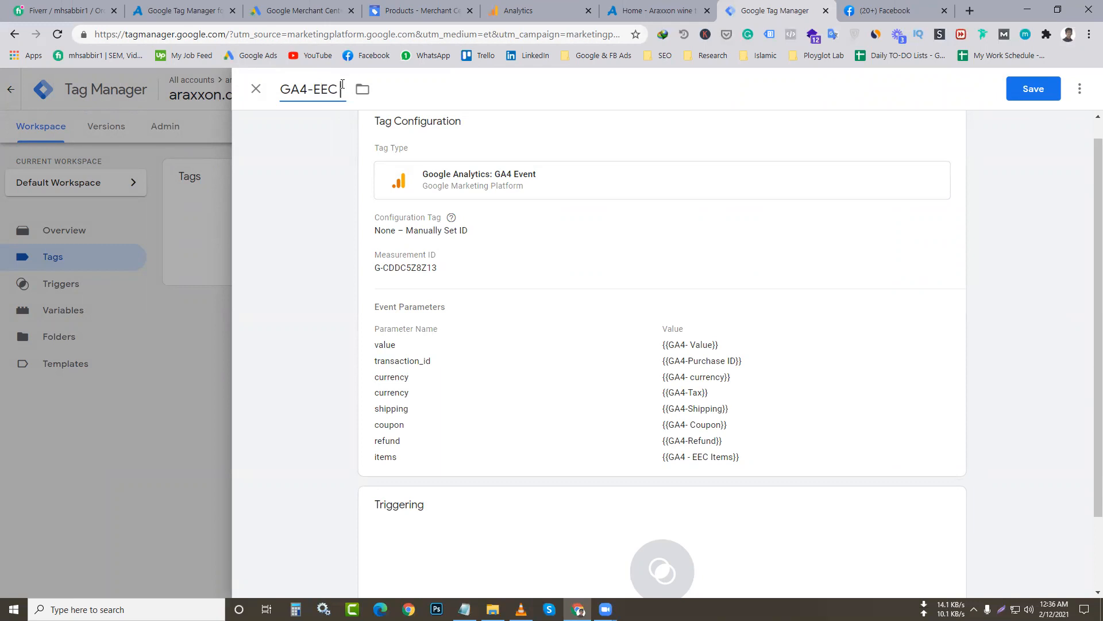
text(Pur)
click(466, 62)
key(BackSpace)
text(ID)
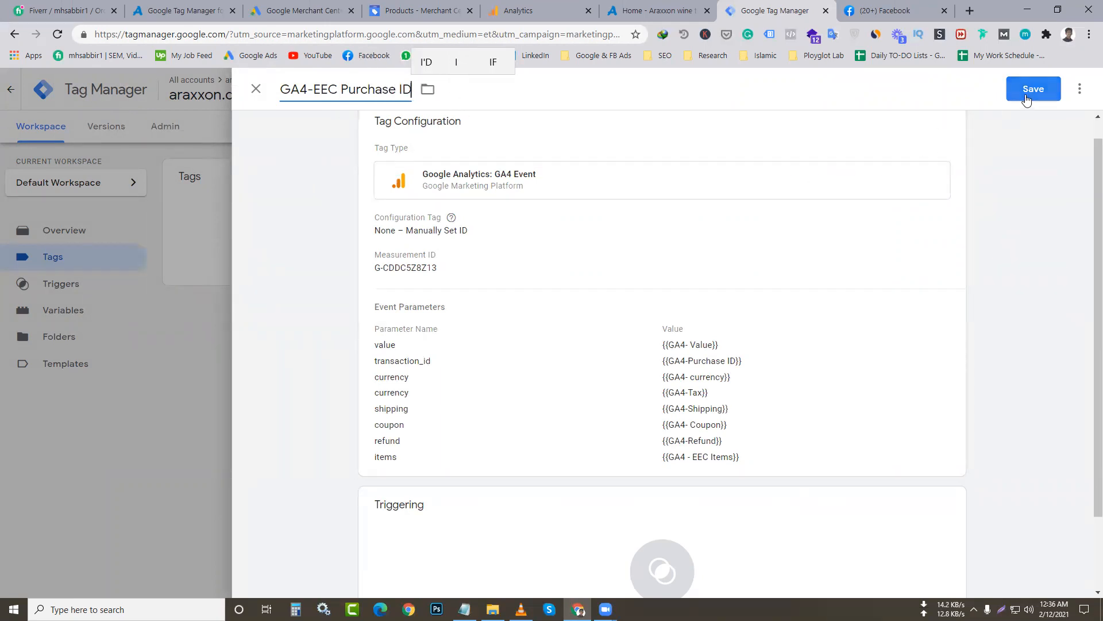
key(BackSpace)
key(BackSpace)
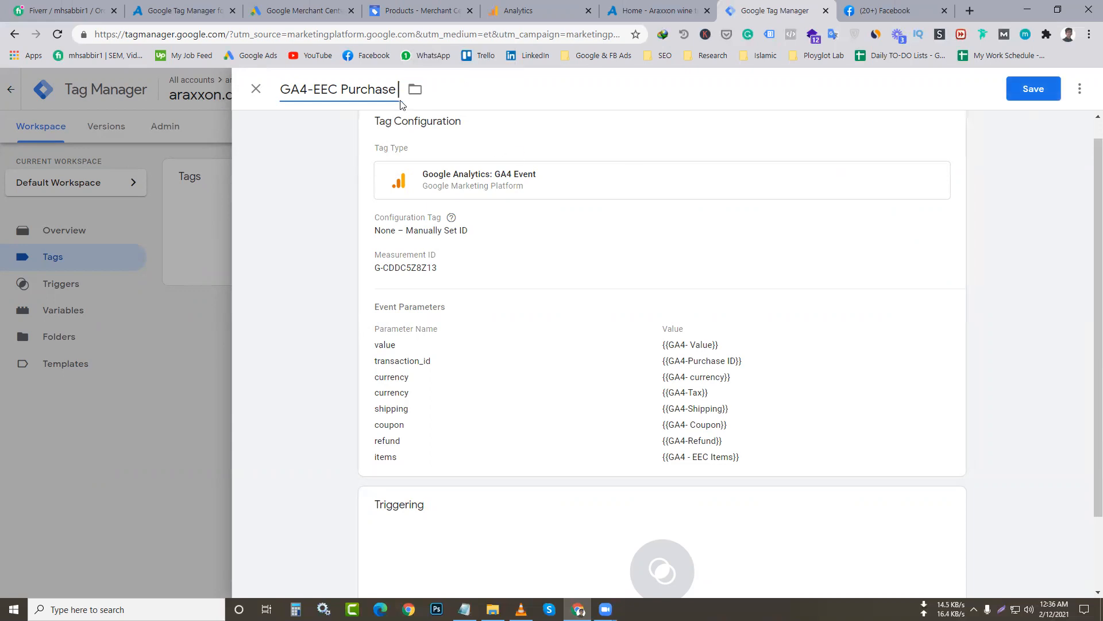
text(T)
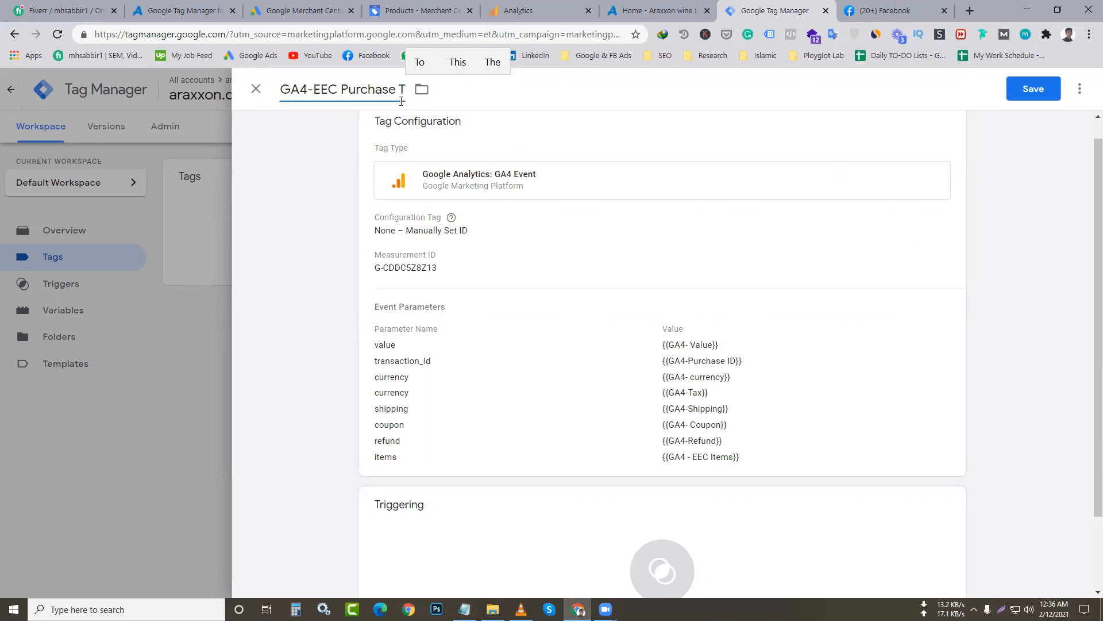
text(racking)
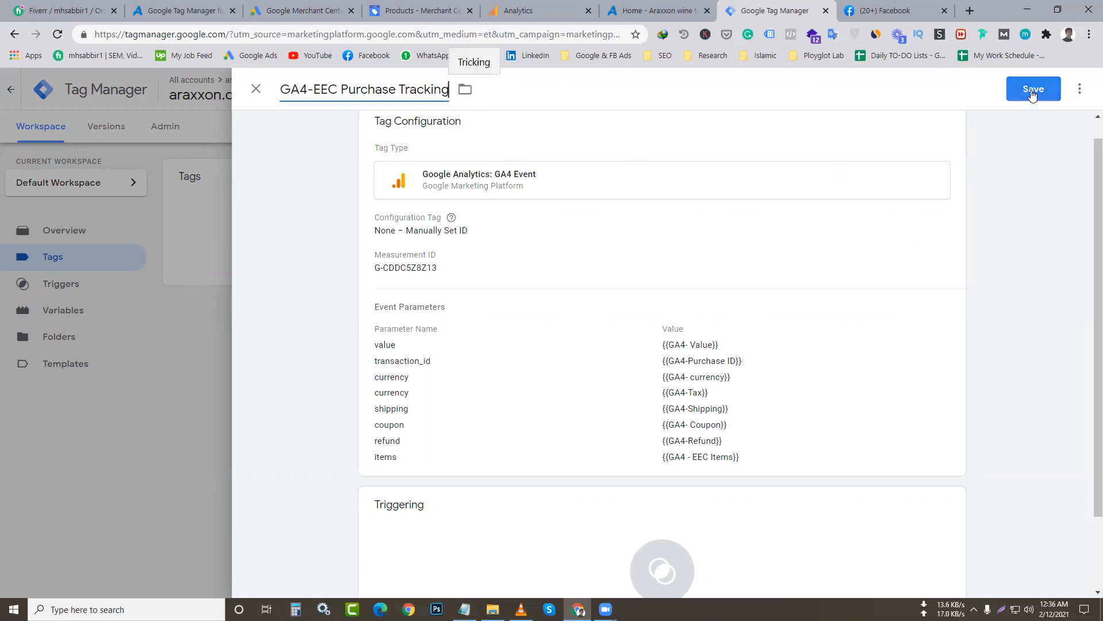
- Attach the GA4- Purchase Trigger as the tag's firing trigger and try to save the tag
scroll(488, 350, down, 2)
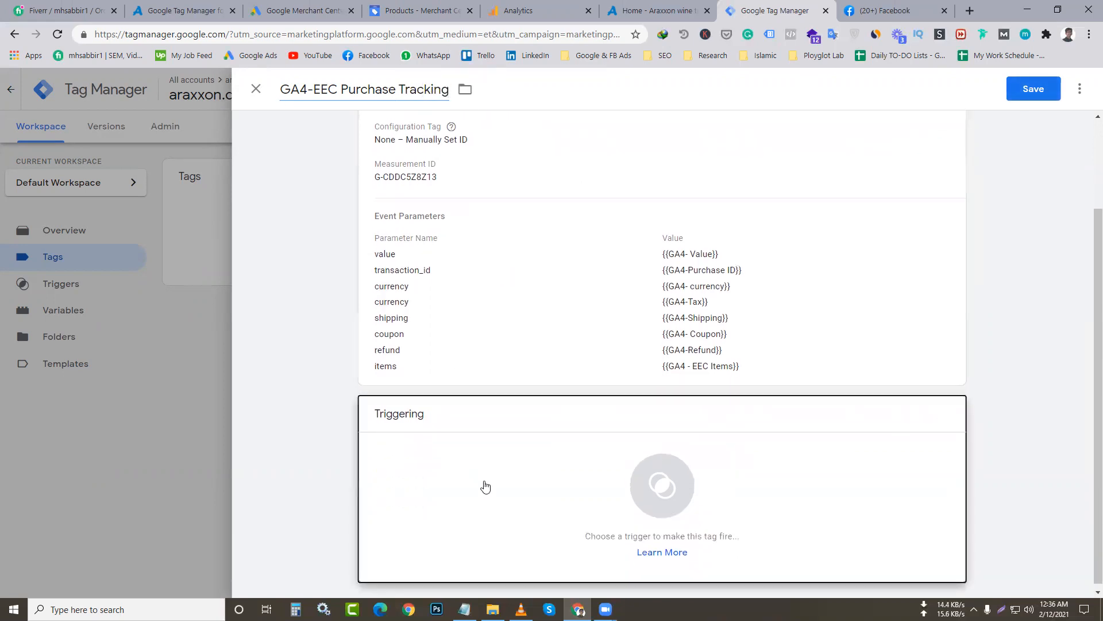
click(485, 487)
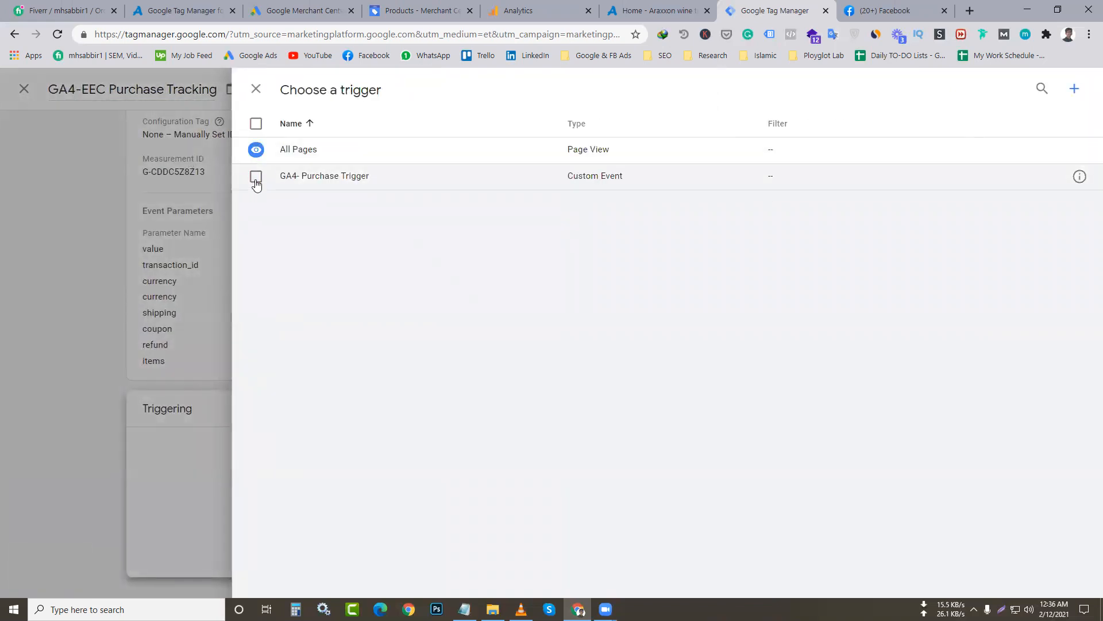
click(255, 179)
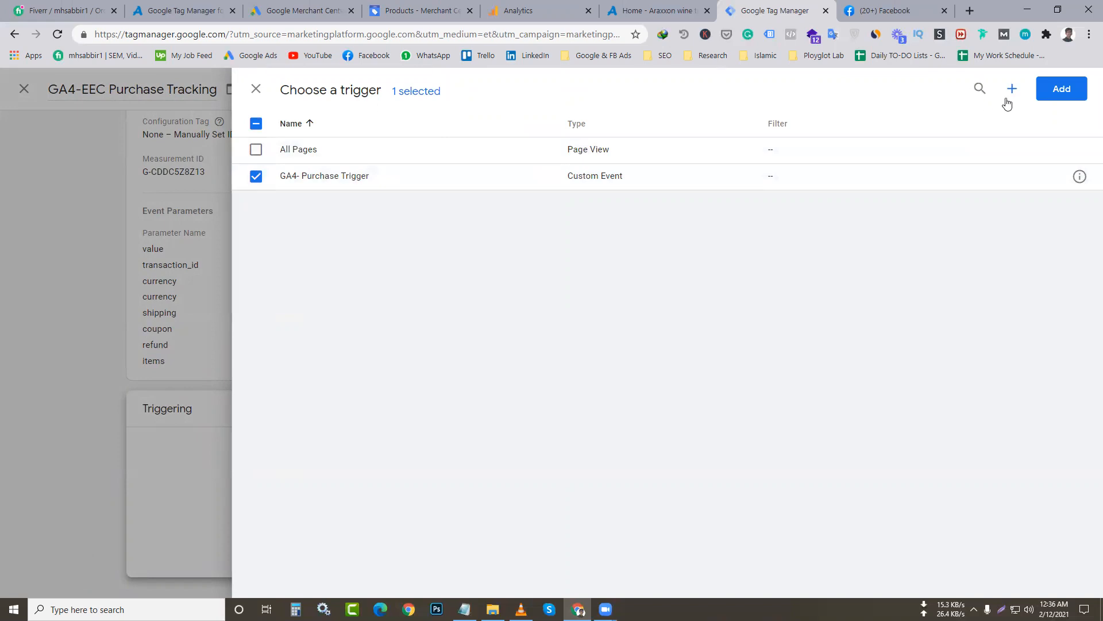
click(1053, 97)
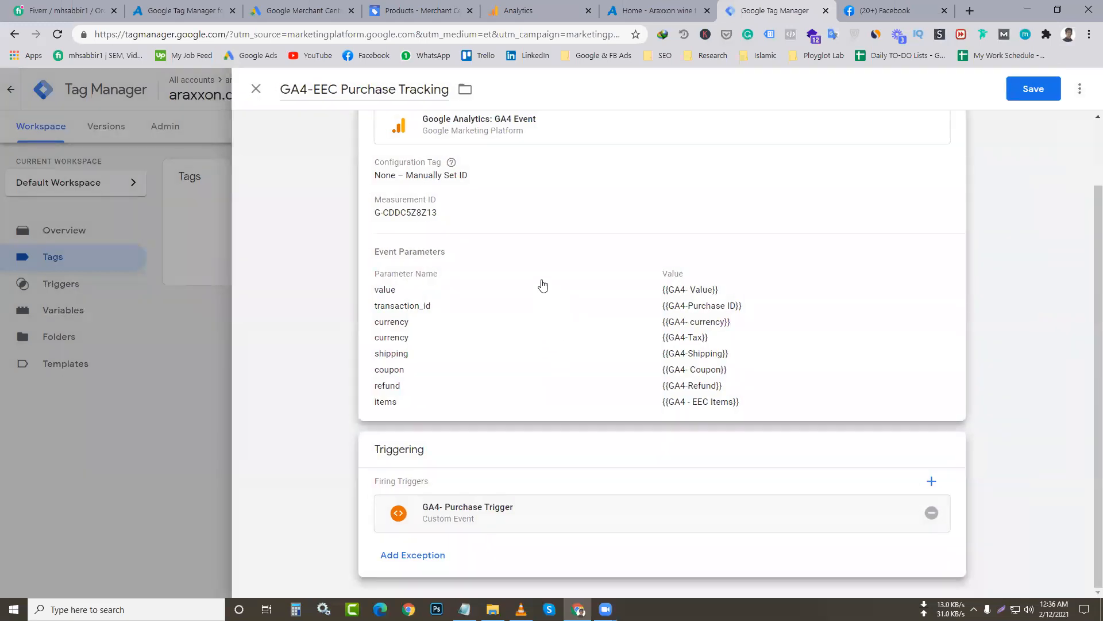
scroll(541, 281, up, 2)
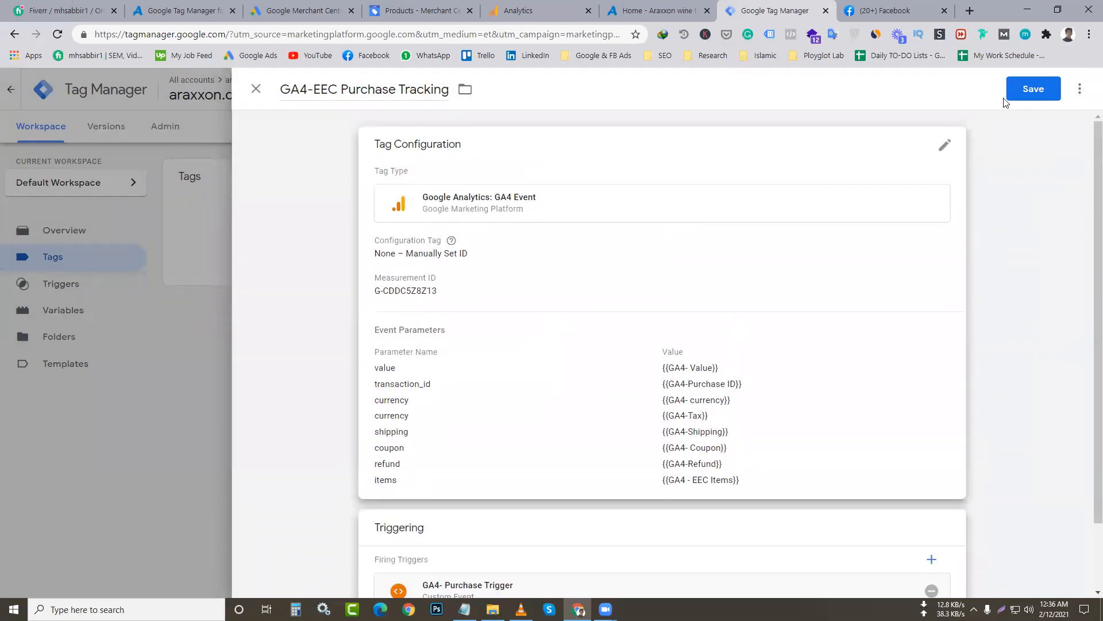
click(1036, 91)
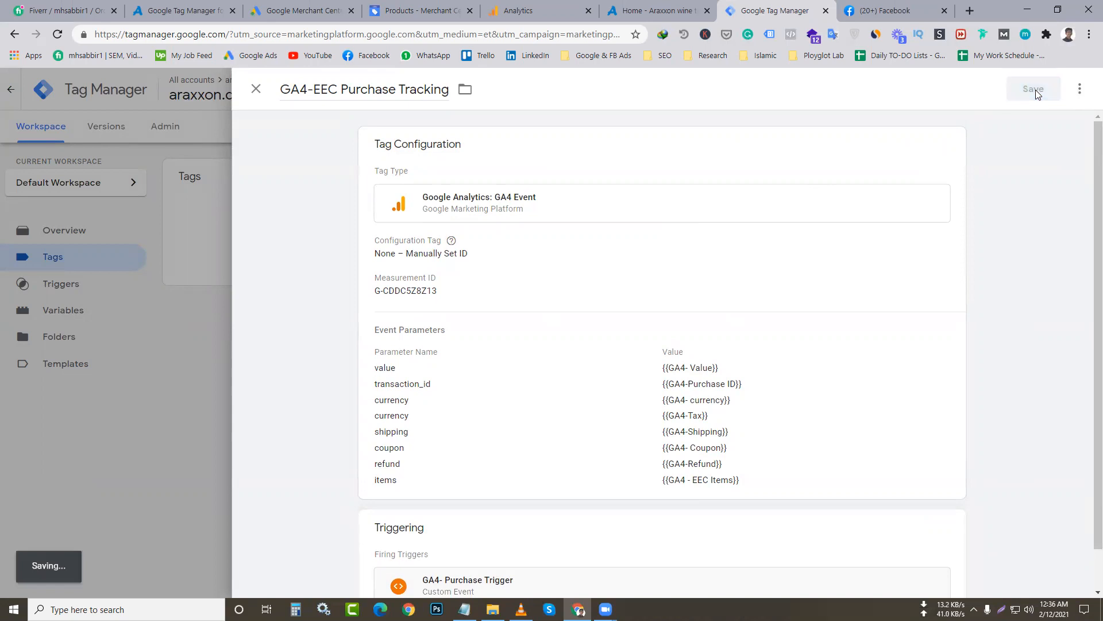
- Set the tag's event name to Purchase, copying the word from the tag's title, and save the tag
click(421, 387)
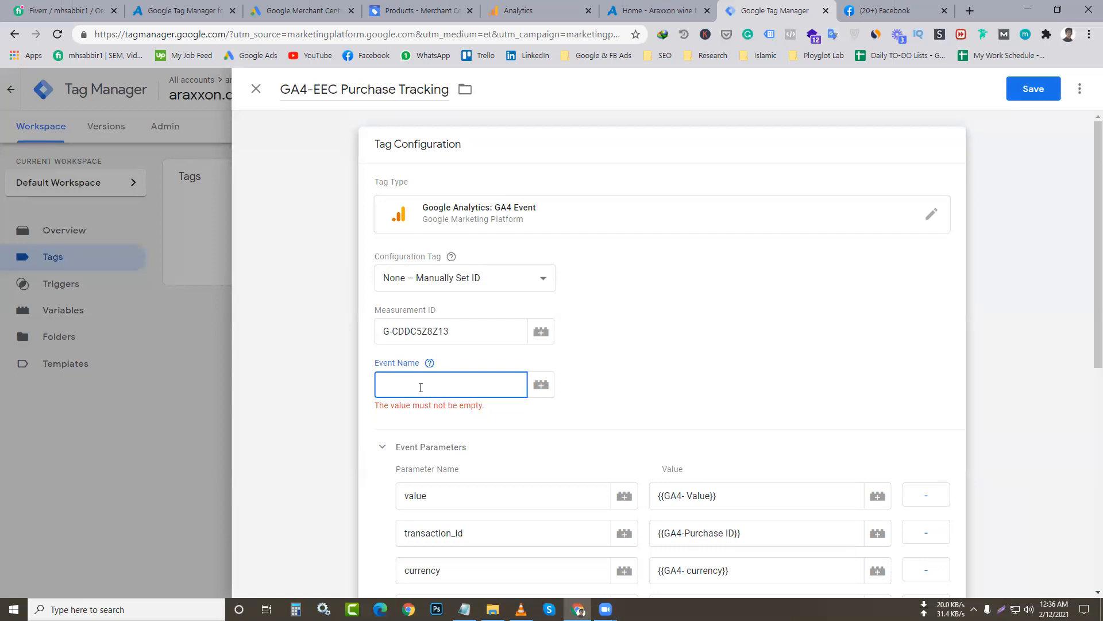
drag(342, 92, 398, 91)
key(ctrl+c)
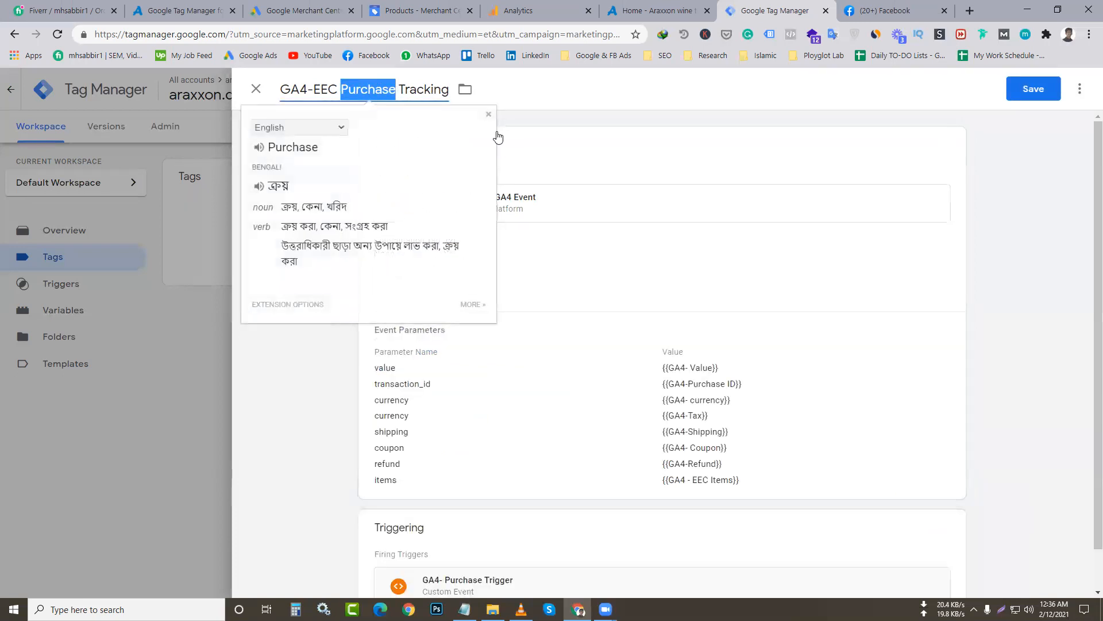
click(553, 95)
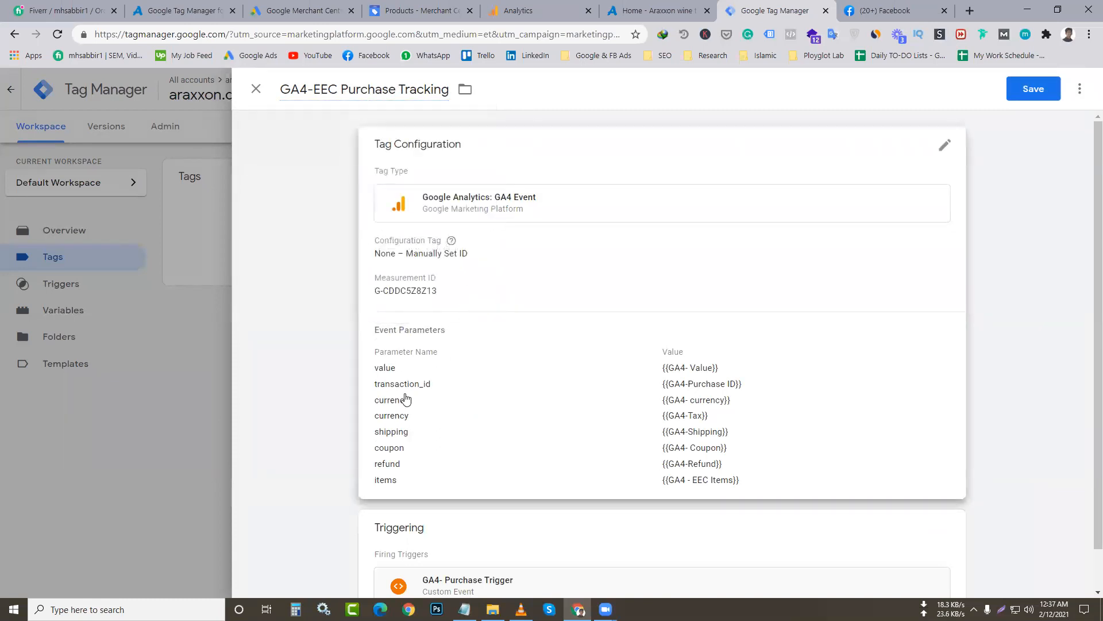
scroll(438, 395, down, 1)
click(468, 247)
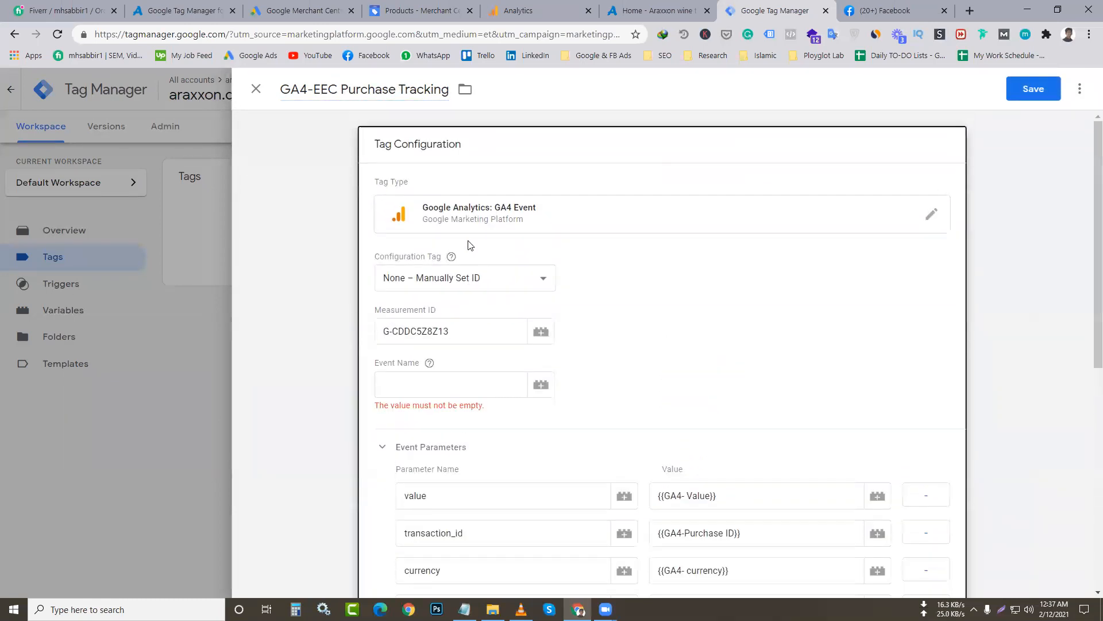
click(436, 385)
key(ctrl+v)
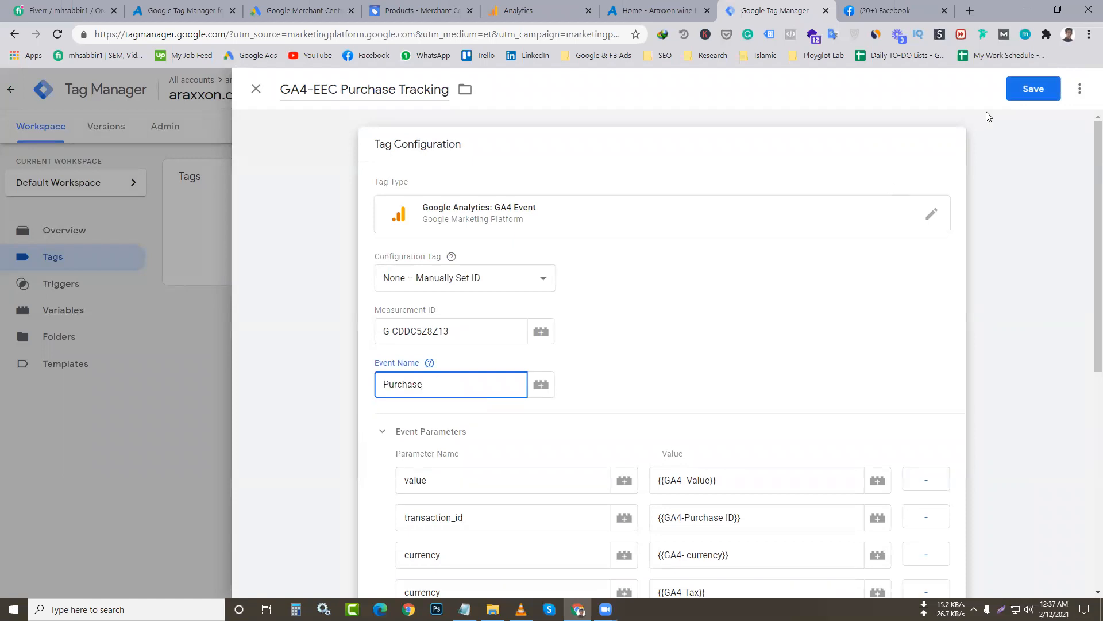
click(1013, 96)
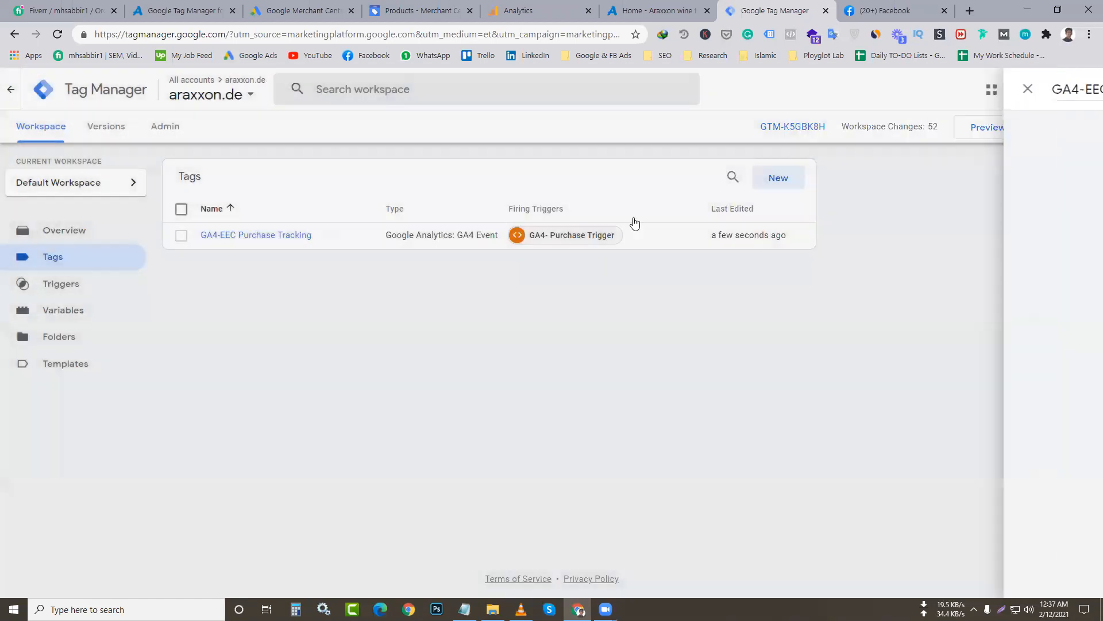
- Reopen the GA4-EEC Purchase Tracking tag, change its event name to lowercase purchase, and save it
click(292, 238)
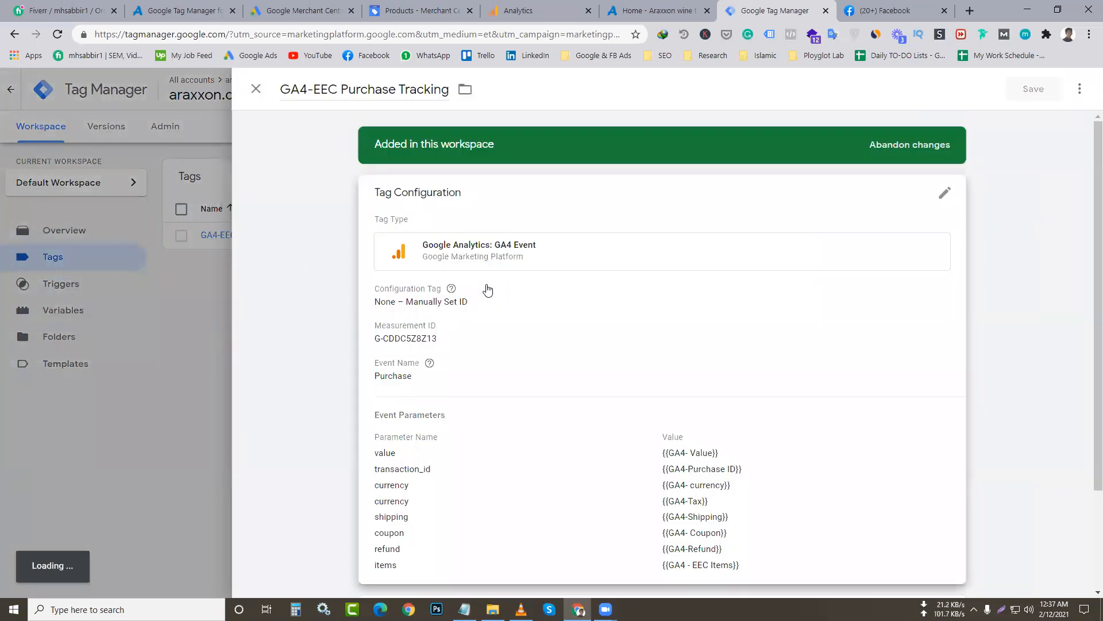
scroll(586, 293, down, 3)
scroll(662, 236, up, 3)
click(942, 193)
click(389, 320)
key(BackSpace)
text(purchase)
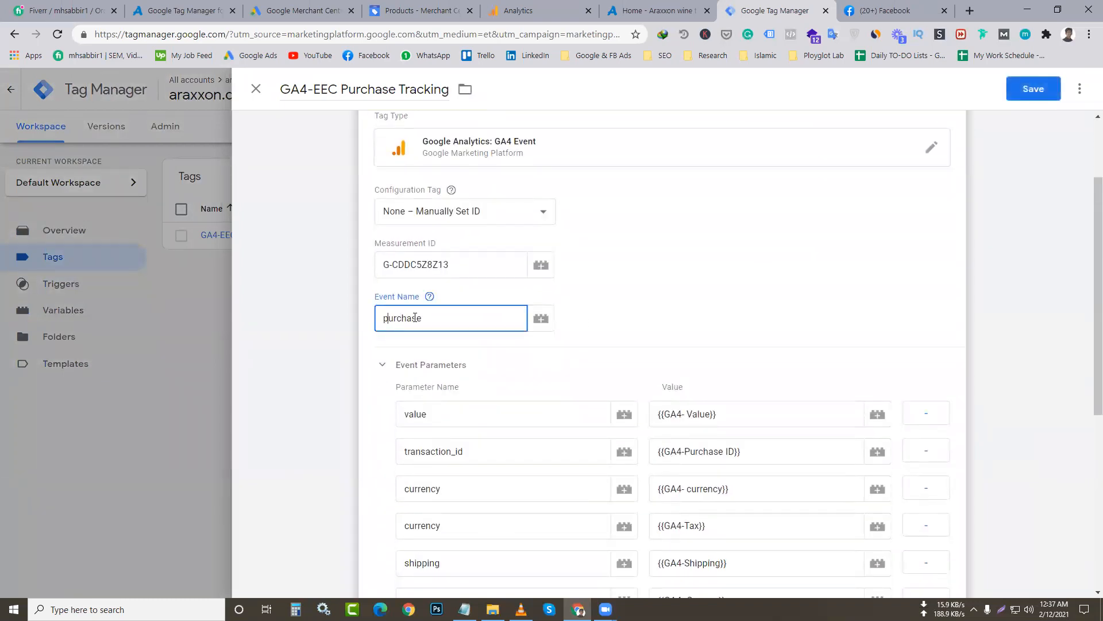
click(1036, 92)
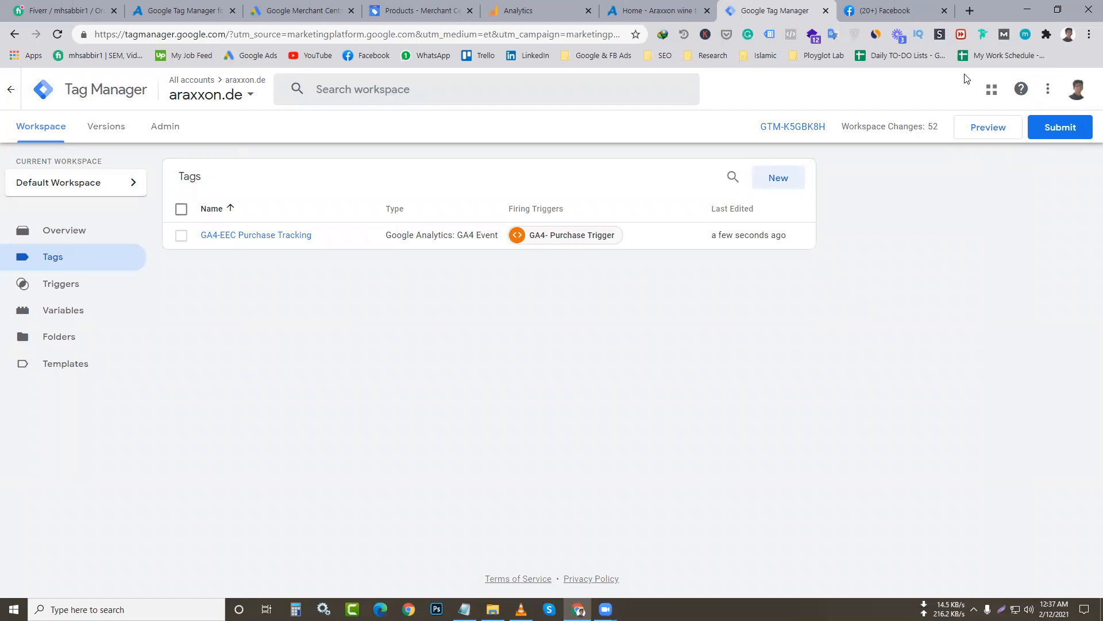
- Submit the workspace changes and publish them to Live as a container version named GA4- EEC Purchase
click(1059, 129)
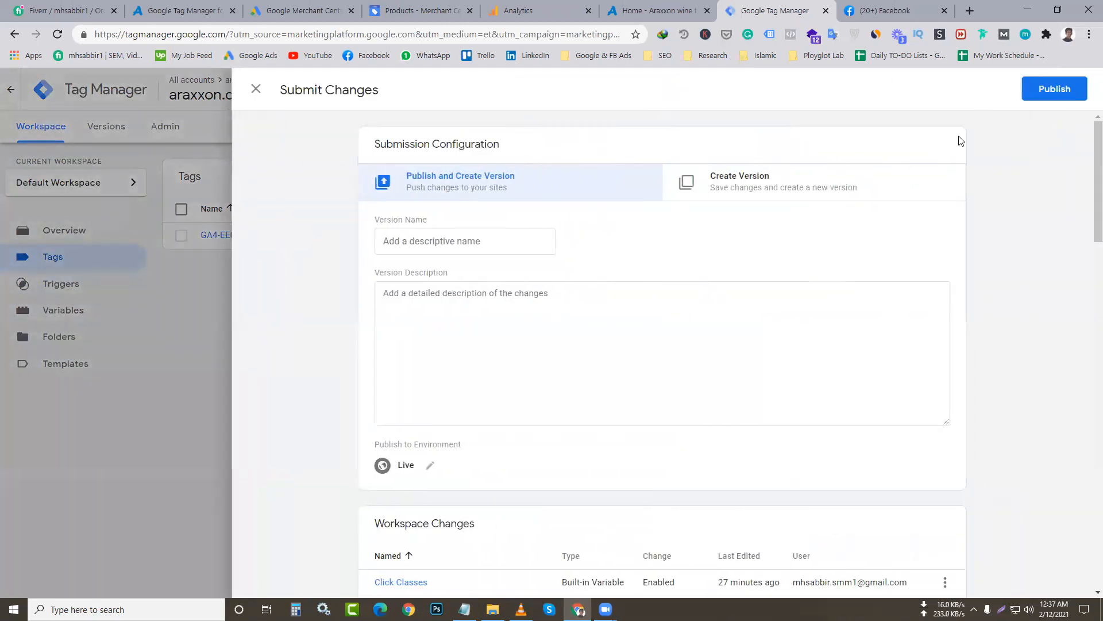
click(1043, 89)
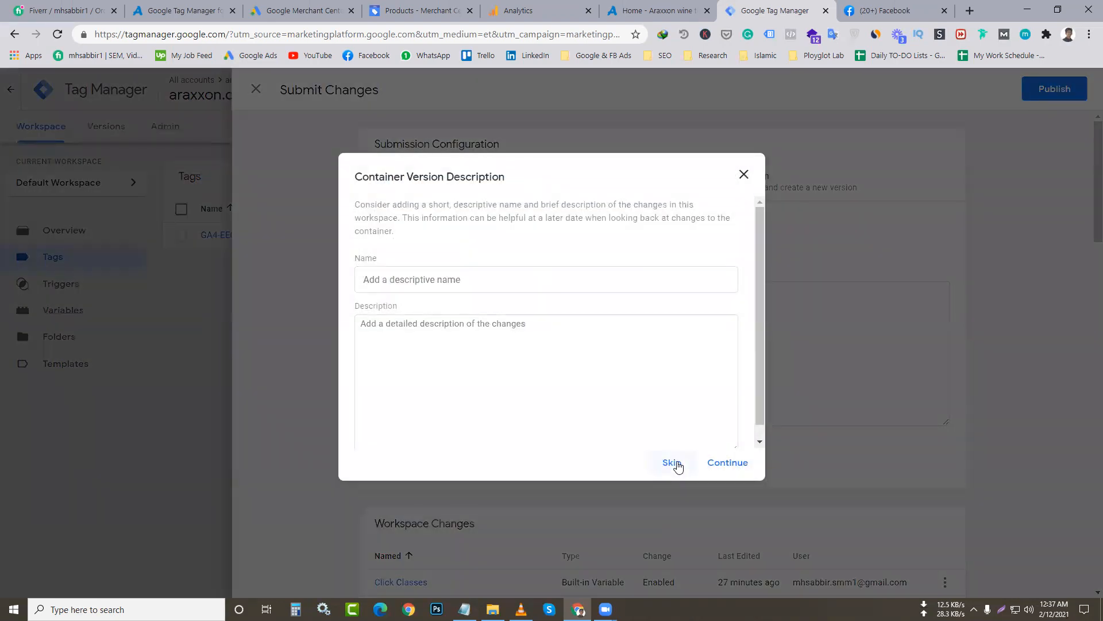
click(466, 279)
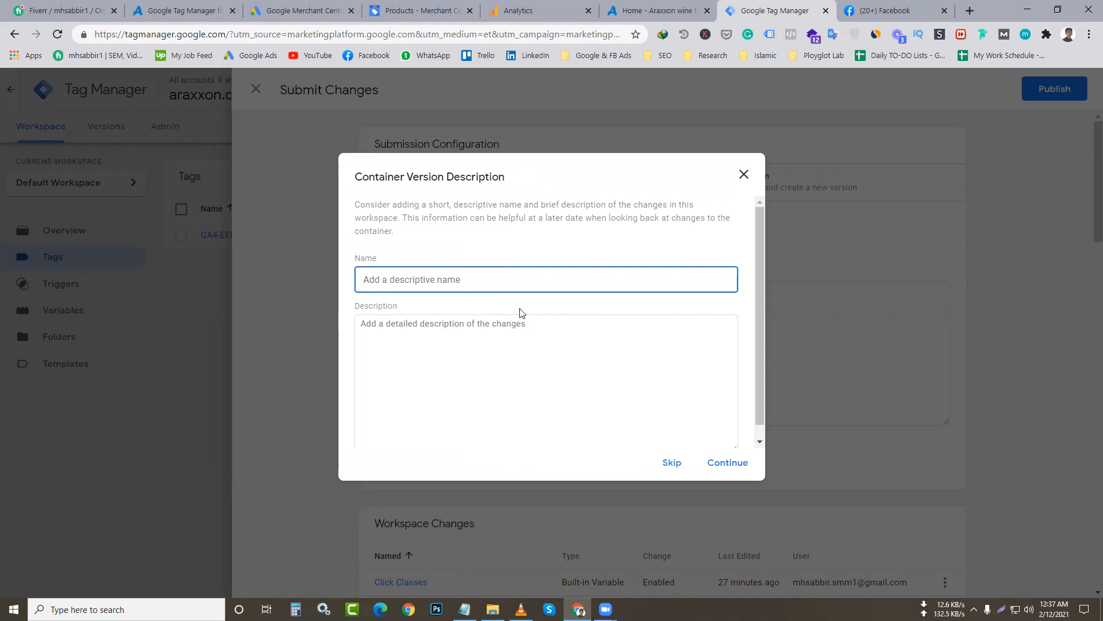
text(GA)
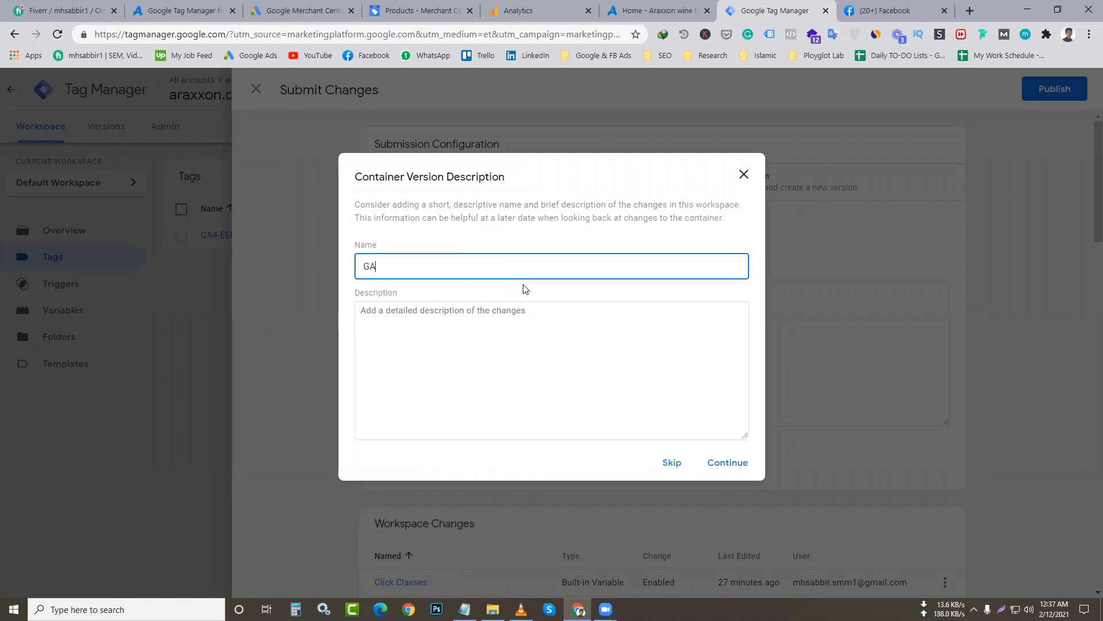
text(4- EEC Purc)
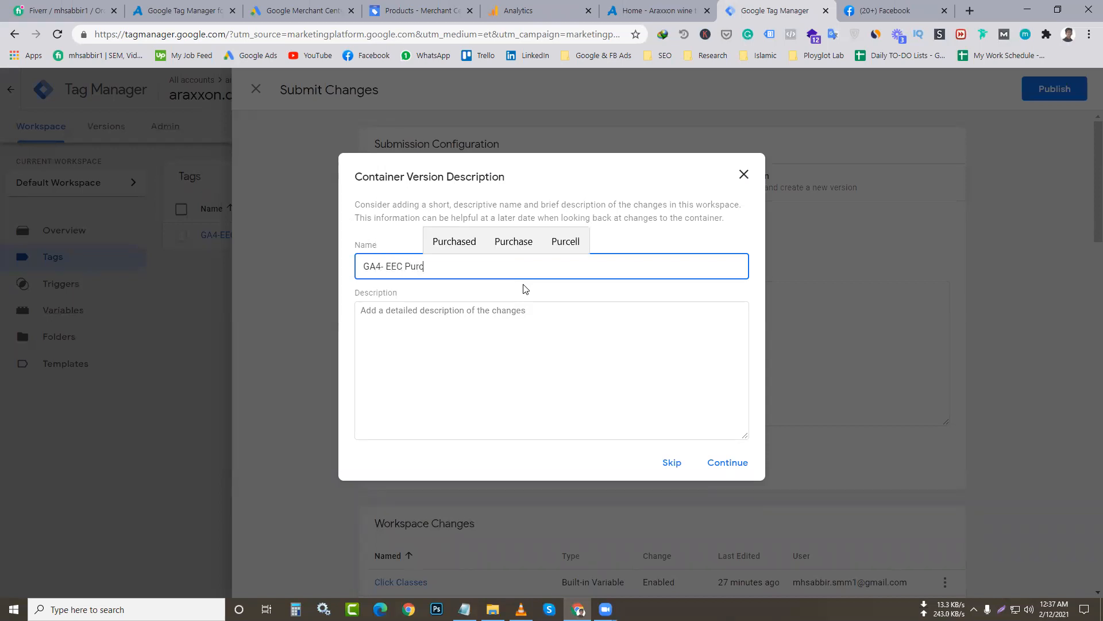
click(434, 238)
key(BackSpace)
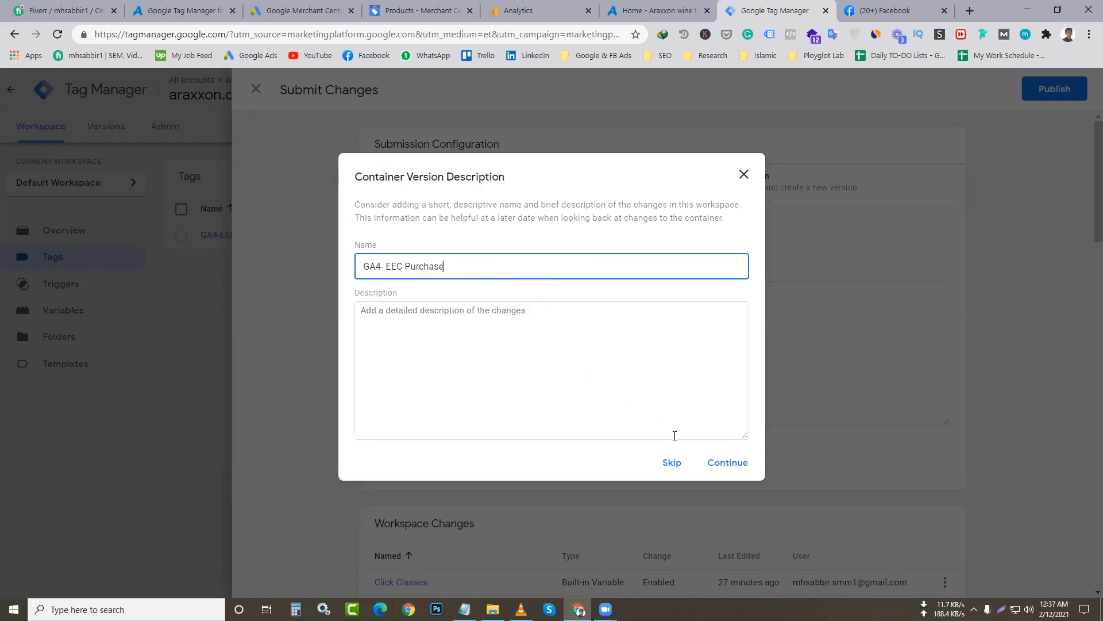
click(721, 460)
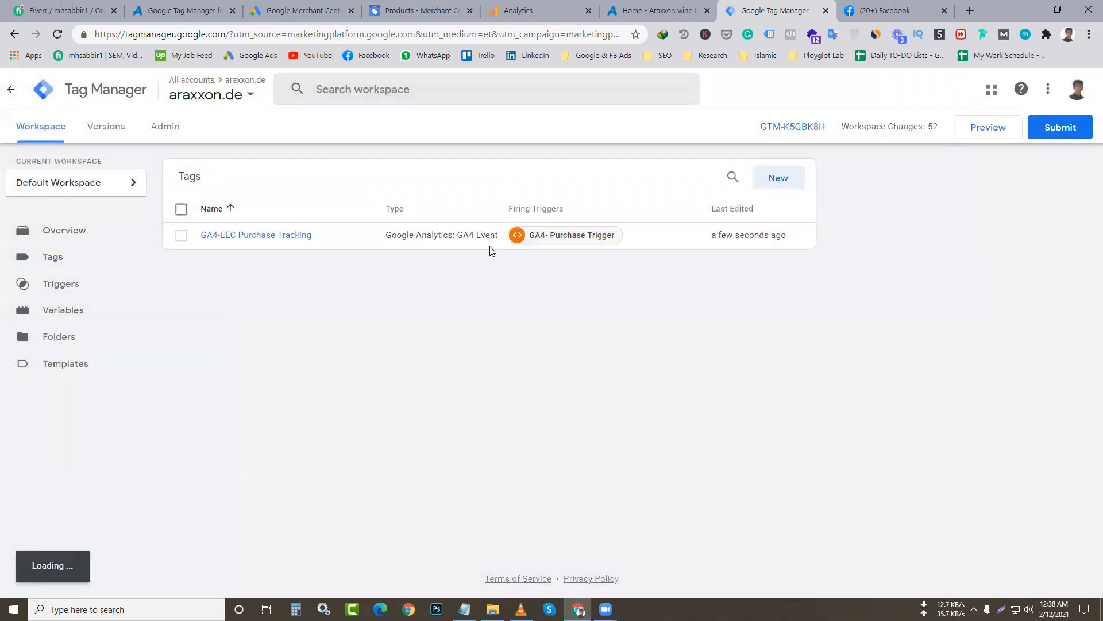
- Switch to the Fiverr order page and find the buyer's latest message about setting up purchase analytics
click(60, 11)
click(289, 98)
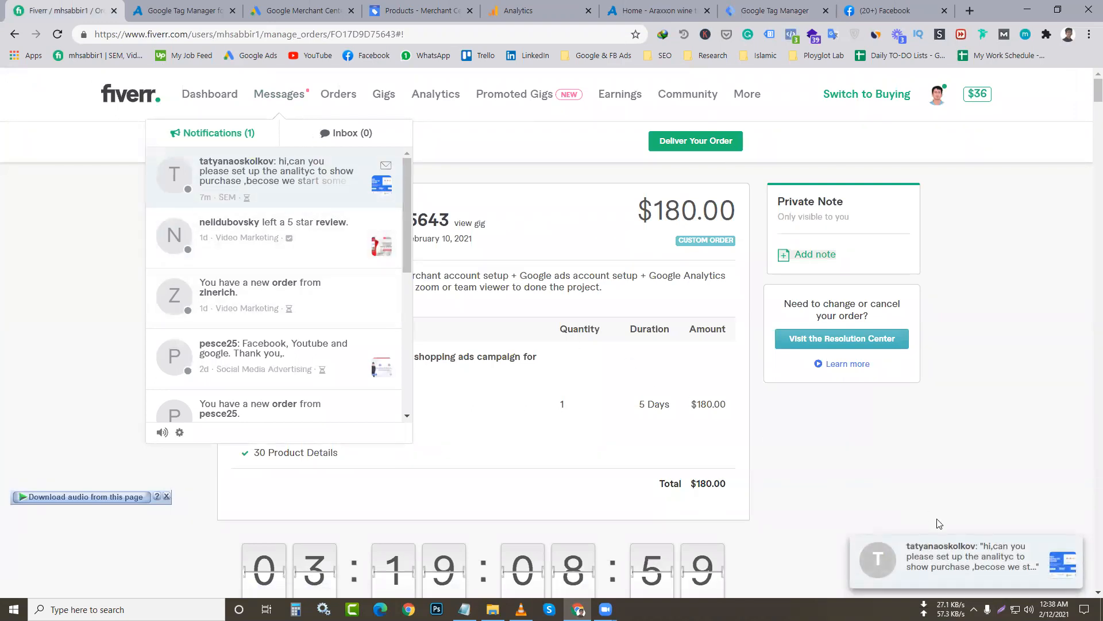
click(982, 560)
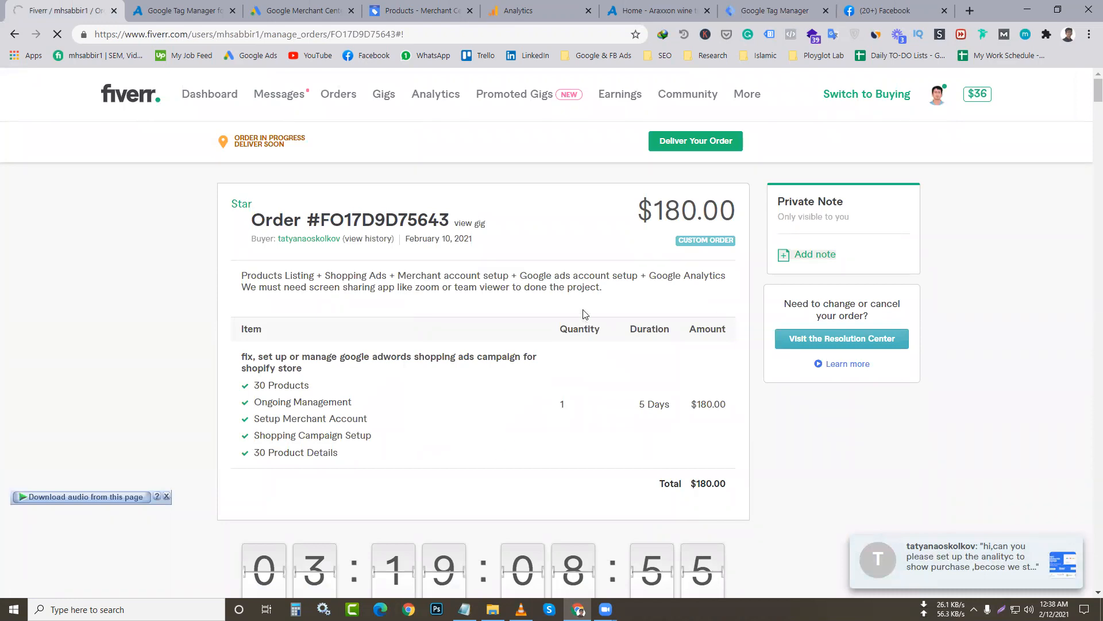
scroll(613, 352, down, 5)
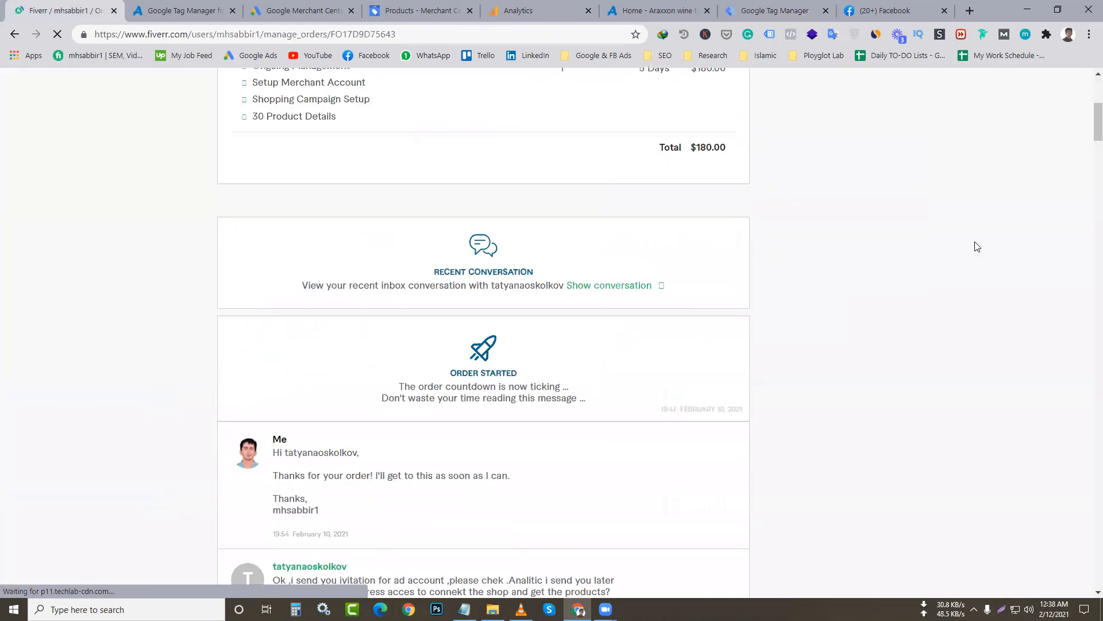
scroll(1088, 178, down, 12)
scroll(660, 411, down, 20)
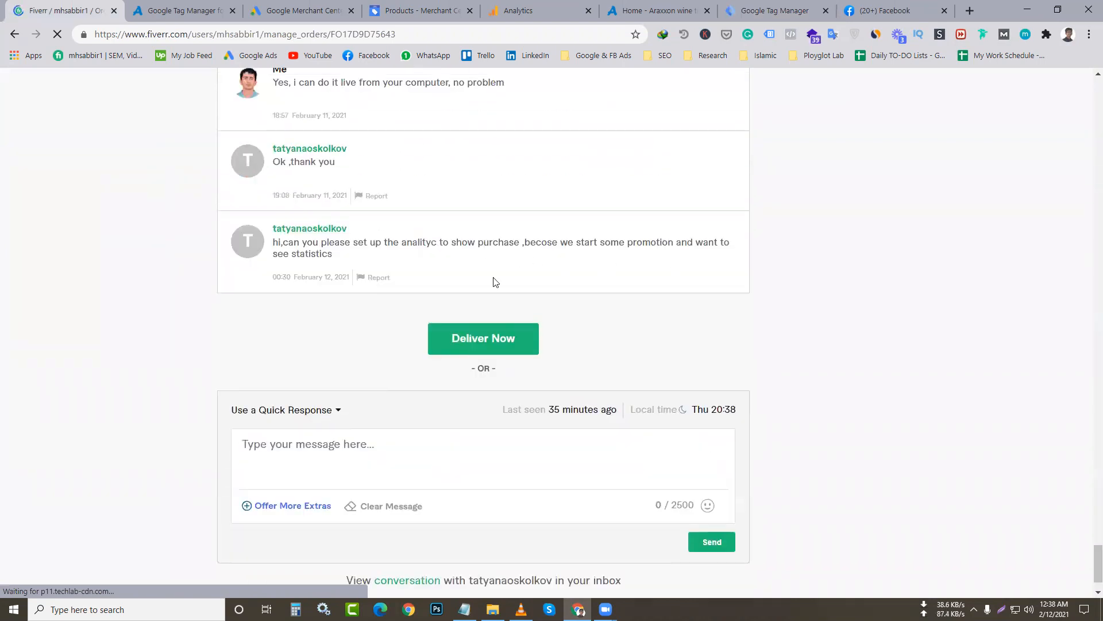
- Send the buyer the reply "Alright , no probem , i'm working on this . you can show the data from tomorrow hopefully. Thank you."
click(332, 448)
text(A)
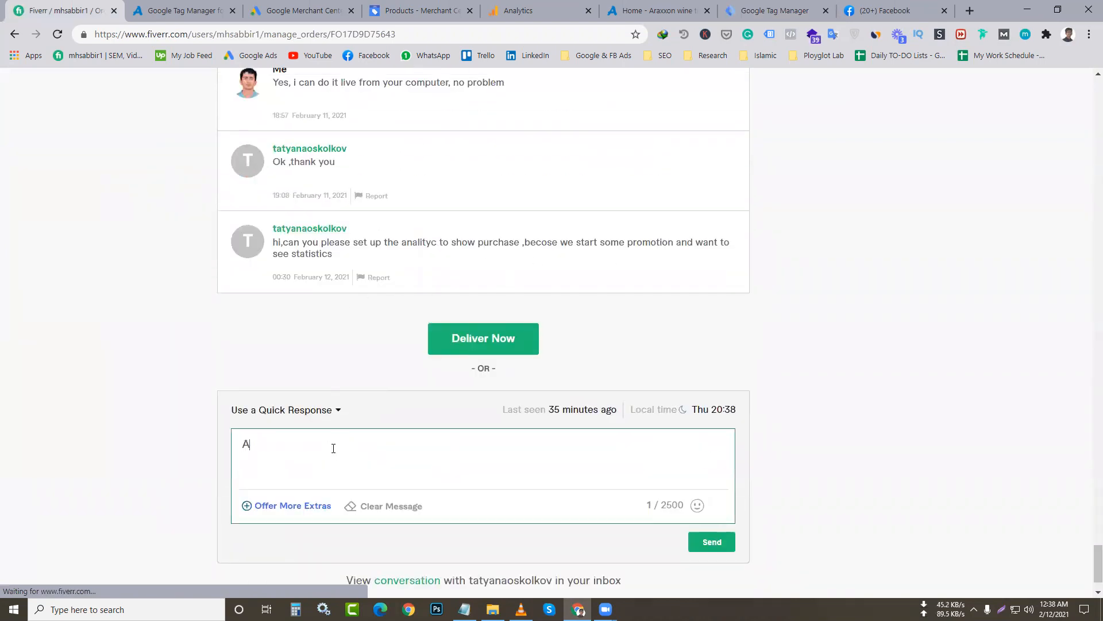
text(lright ,)
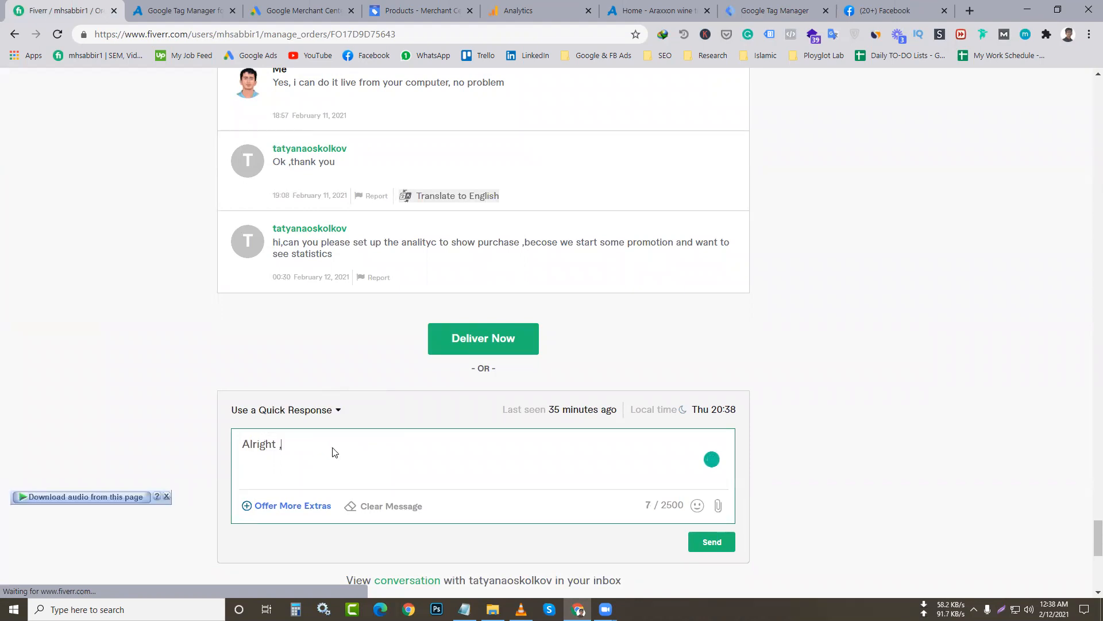
text( no prob)
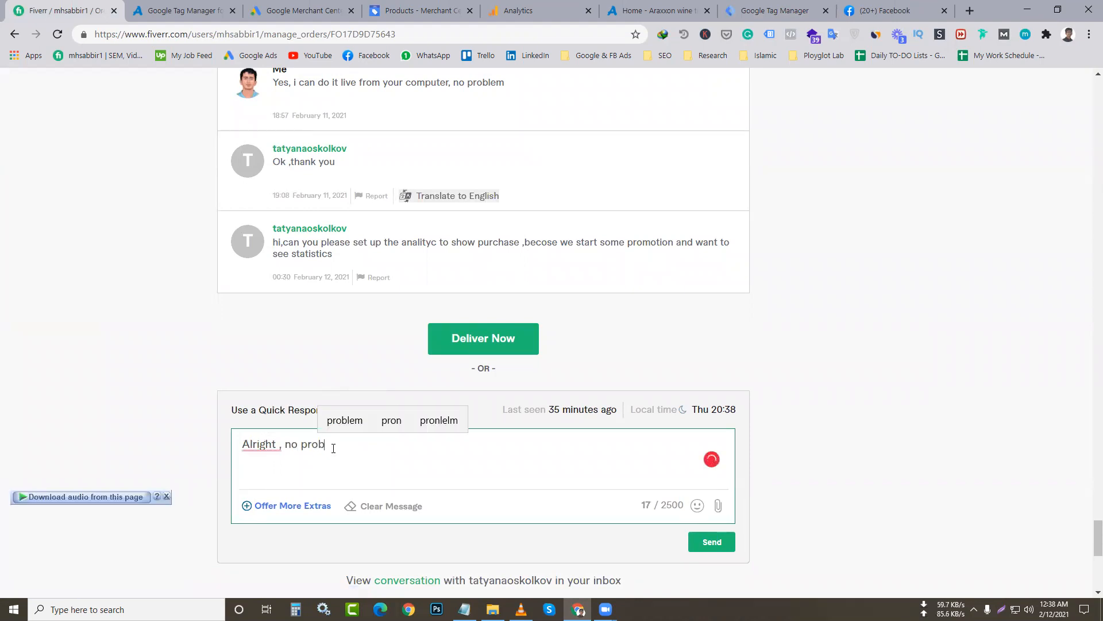
text(em , i'm working)
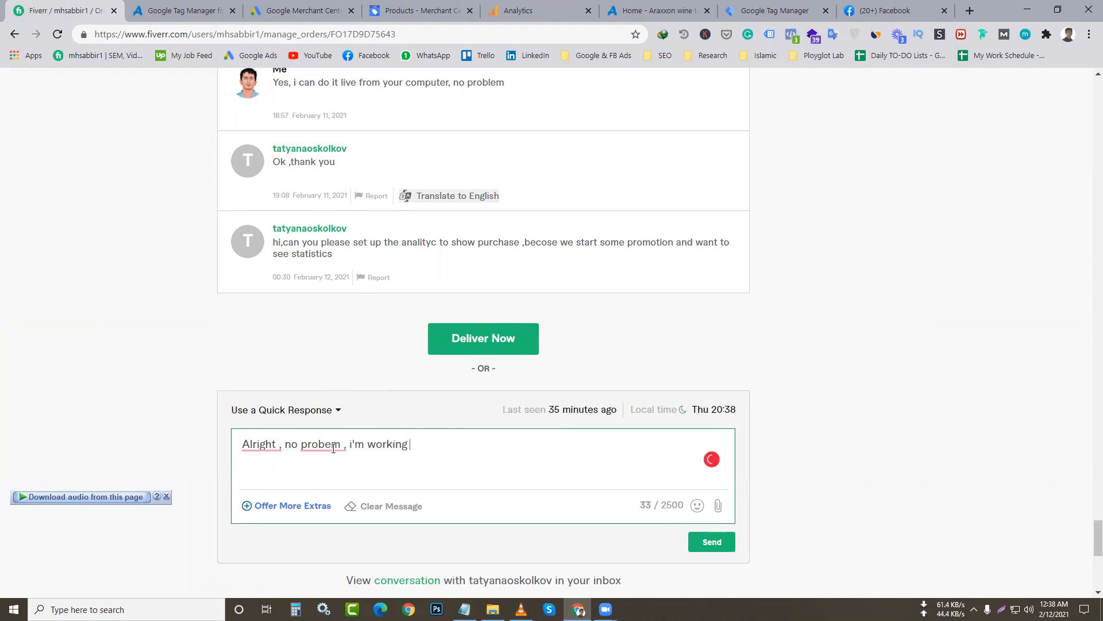
text( on this .)
key(Return)
text(you can show the data from )
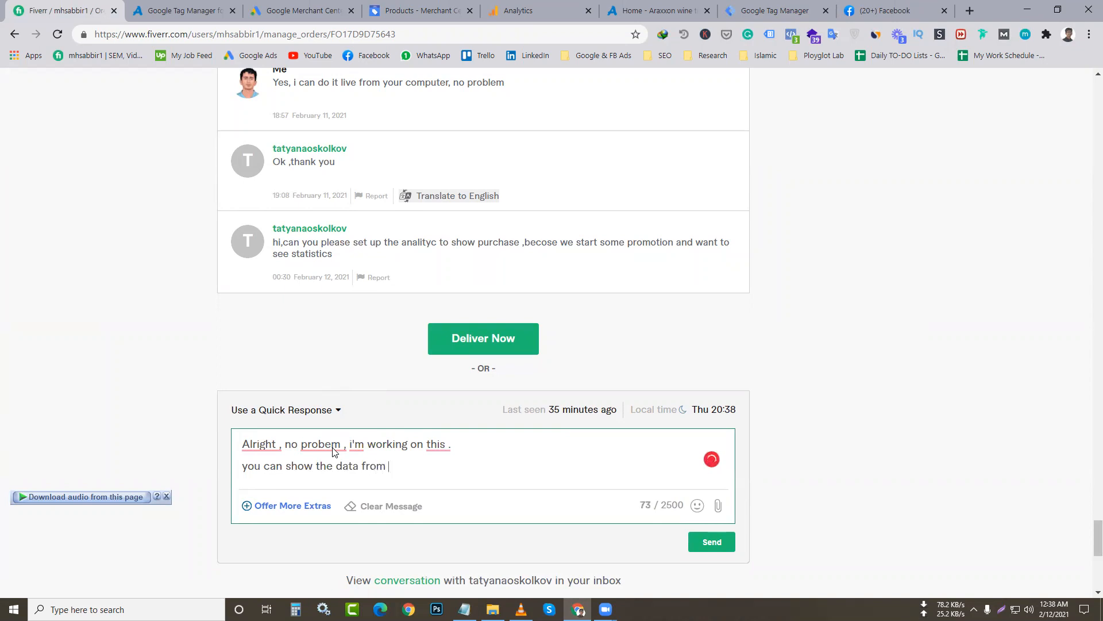
text(tomo)
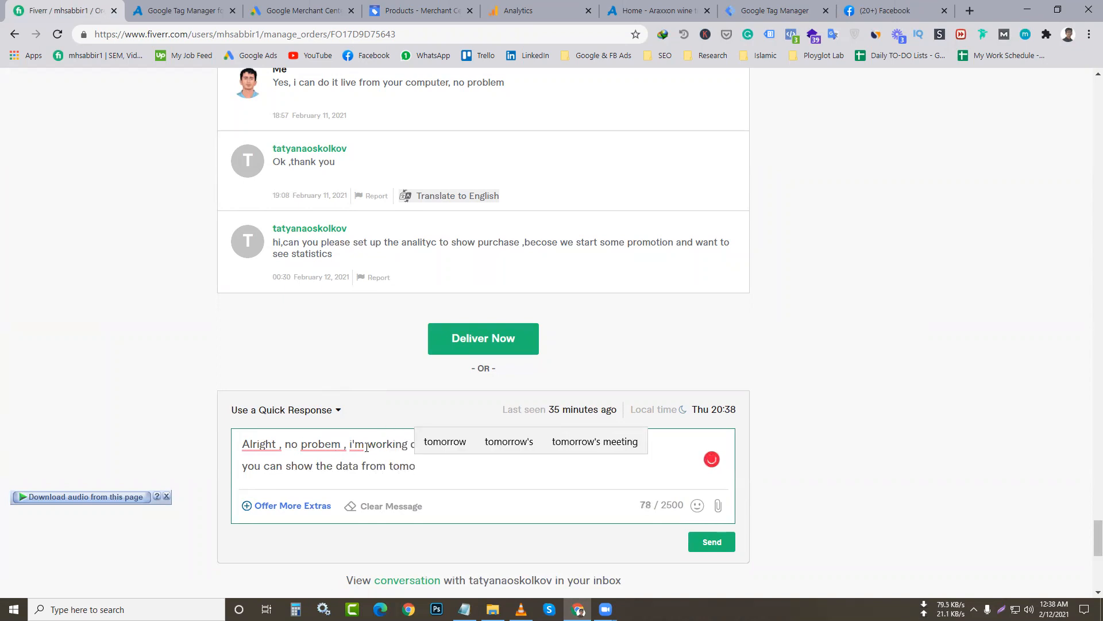
click(430, 444)
text(rrow hopefully.)
key(Return)
text(Thank you)
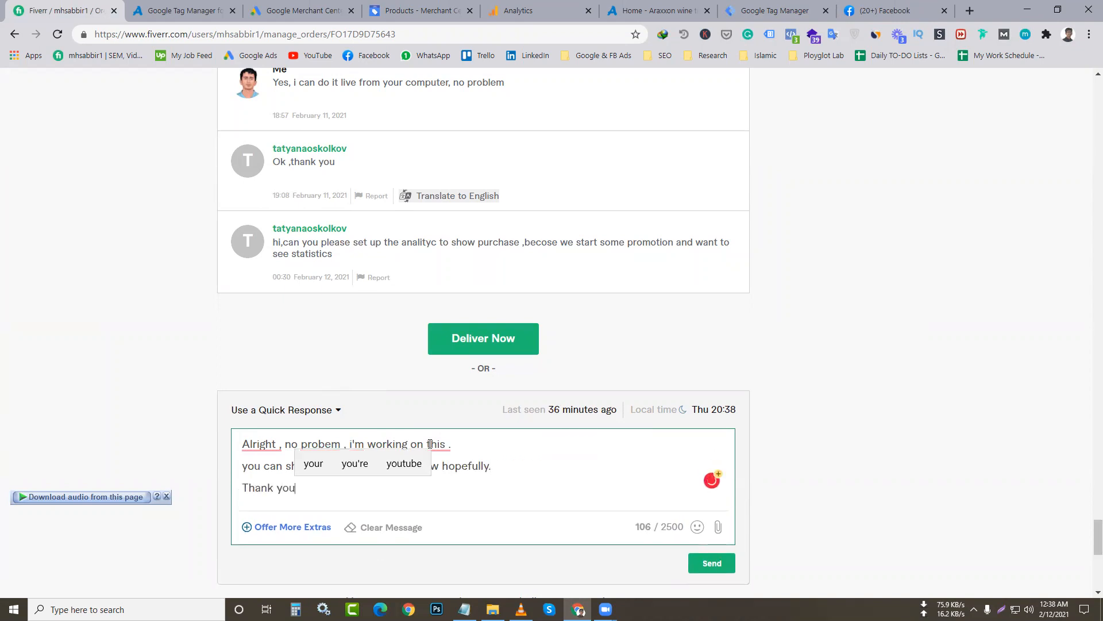
text(.)
key(ctrl+Return)
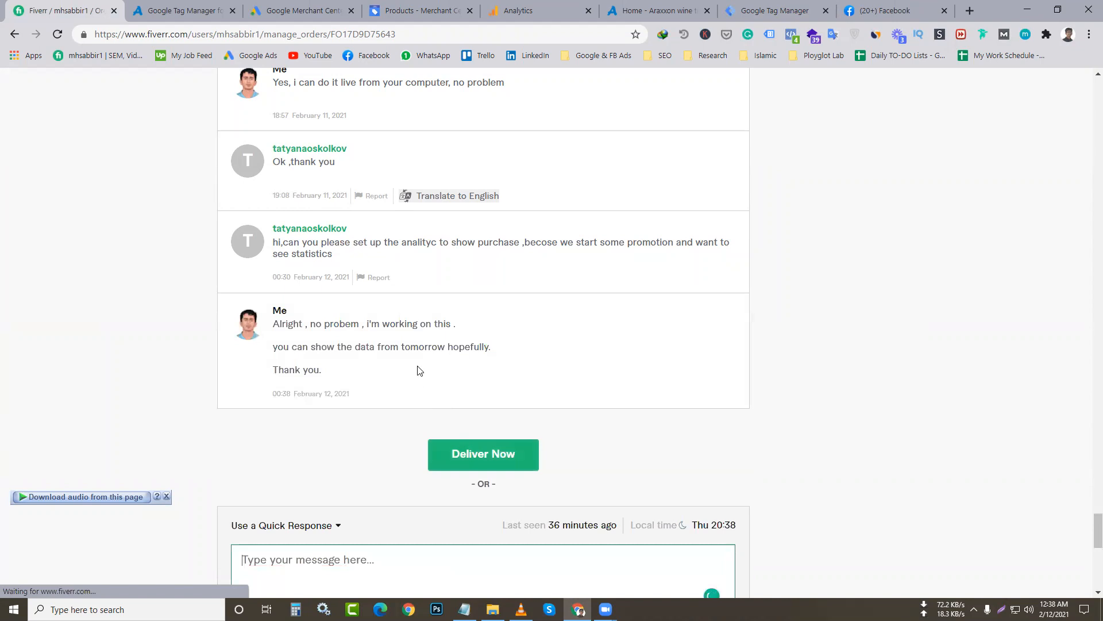
- Switch back to Google Tag Manager and review the list of changes in the published version
click(778, 4)
scroll(311, 310, down, 5)
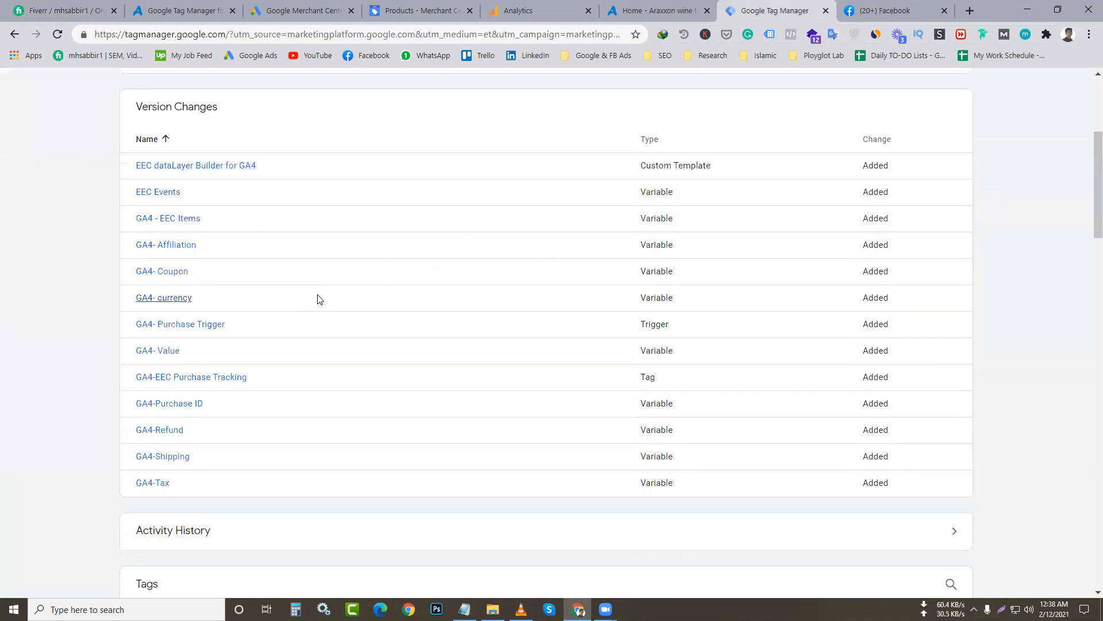
- Look through the tags, triggers and variables contained in the published GA4- EEC Purchase version
scroll(319, 299, down, 20)
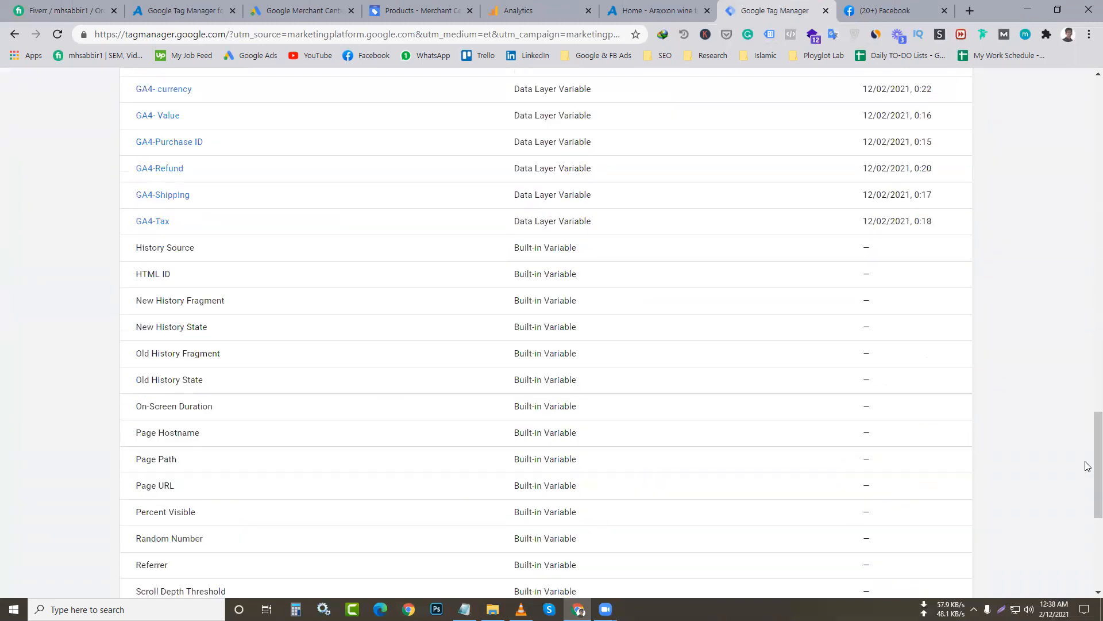
scroll(1088, 463, up, 20)
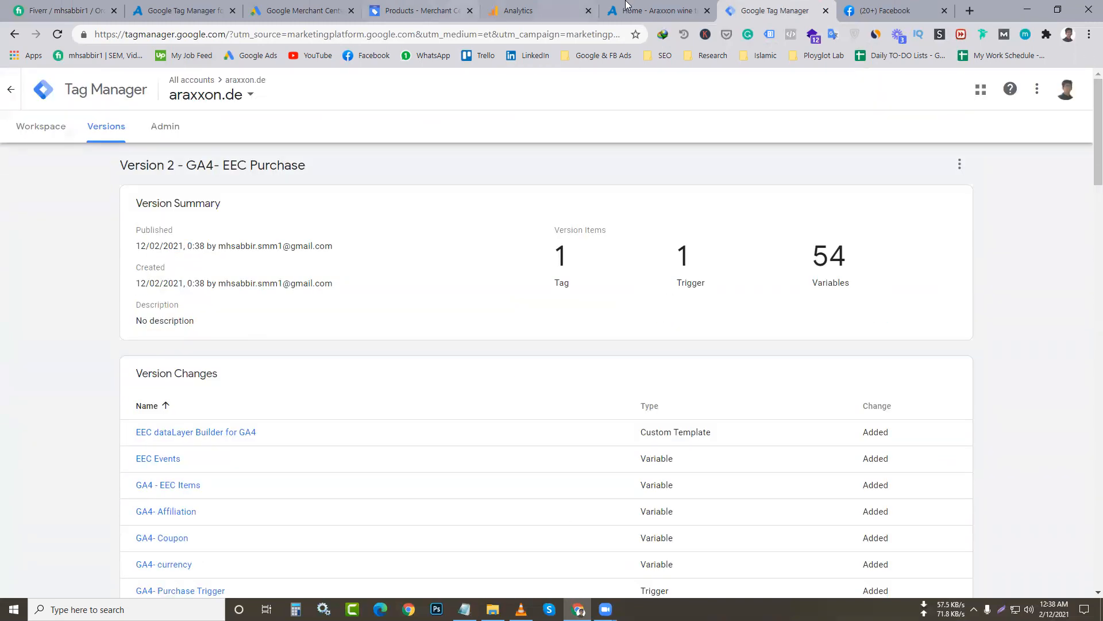
- Switch to Google Analytics, leave the data stream details and open the E-commerce purchases report under Monetisation
click(544, 2)
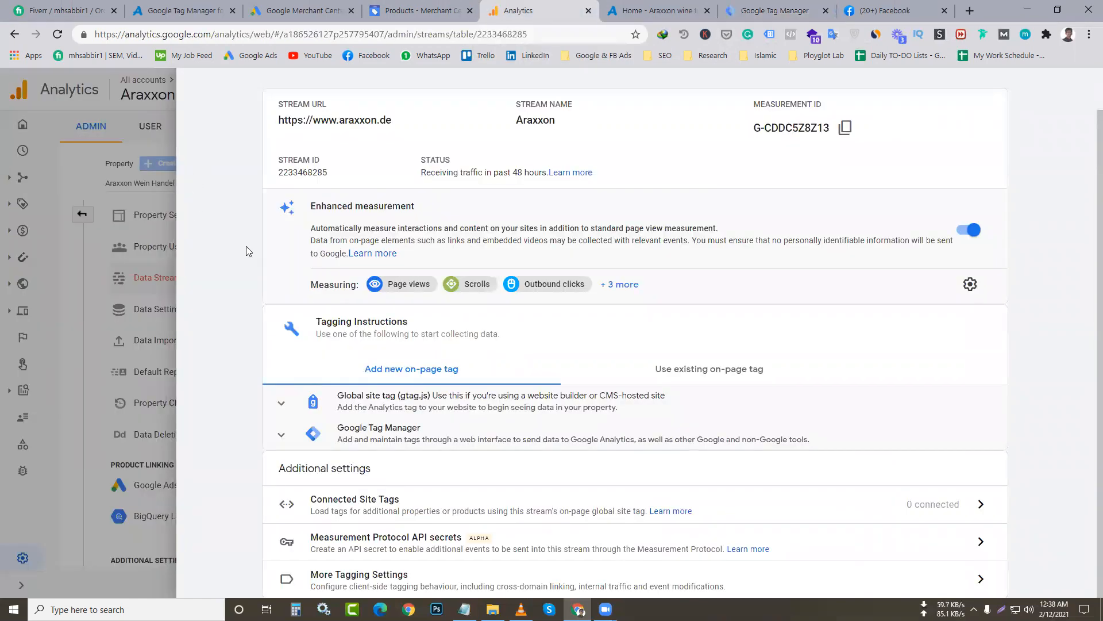
click(194, 219)
click(24, 131)
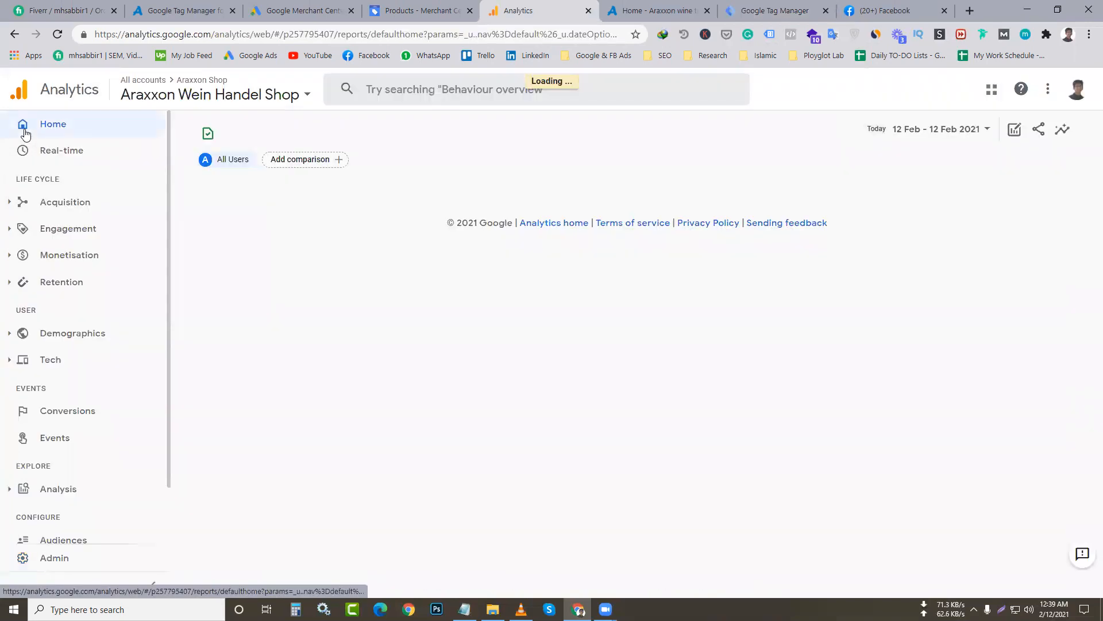
click(56, 265)
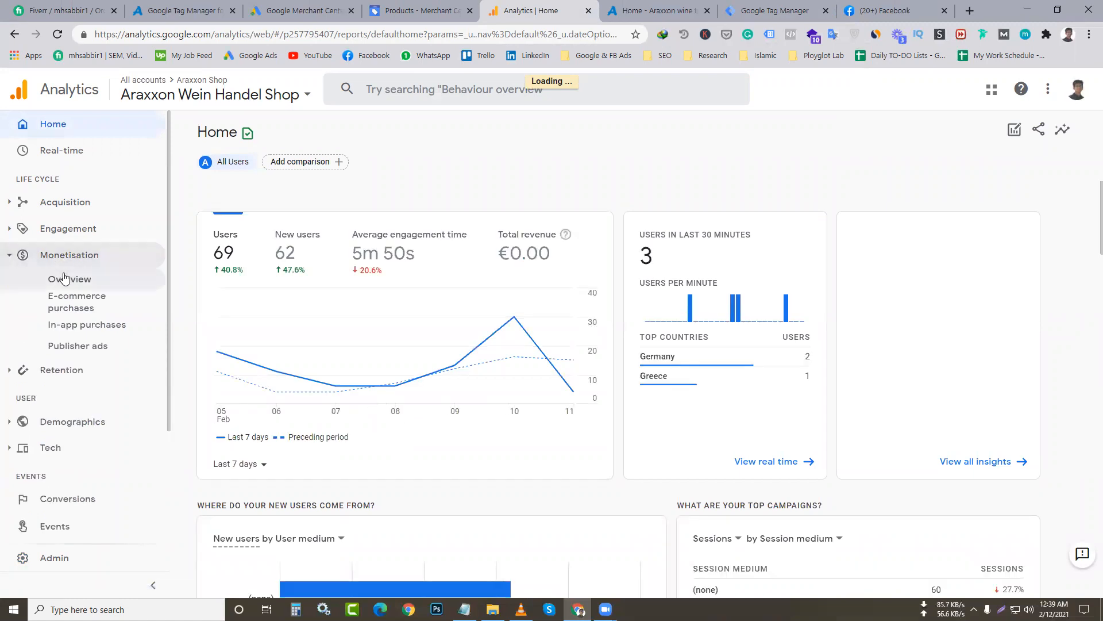
click(75, 305)
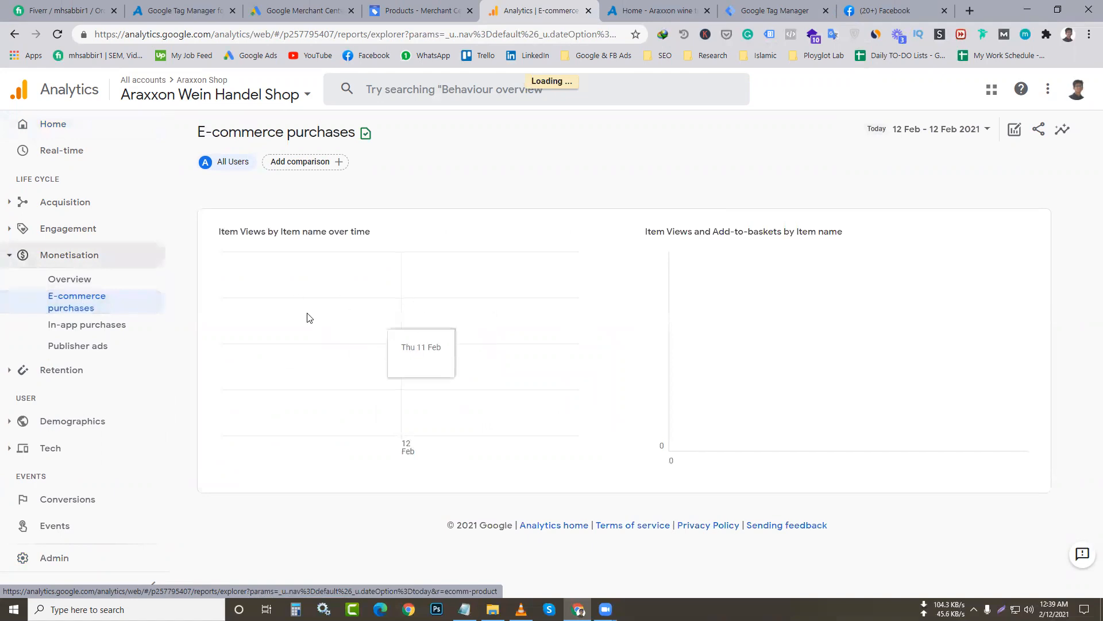
- Open the Monetisation overview report and examine its revenue, purchaser and item purchase cards
click(76, 281)
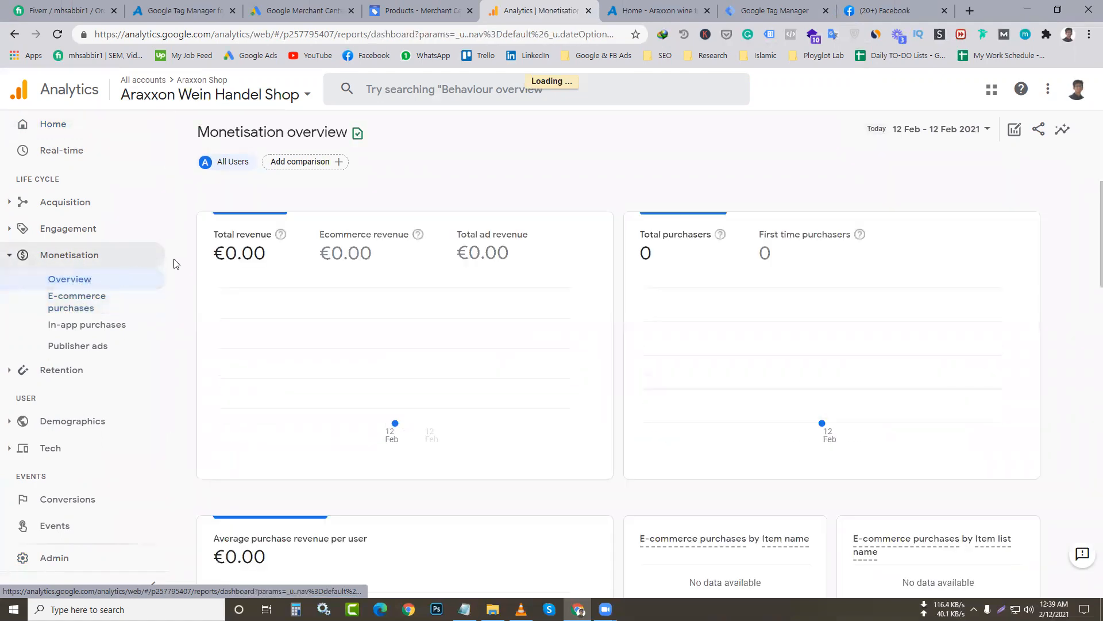
scroll(345, 356, down, 4)
scroll(327, 345, up, 3)
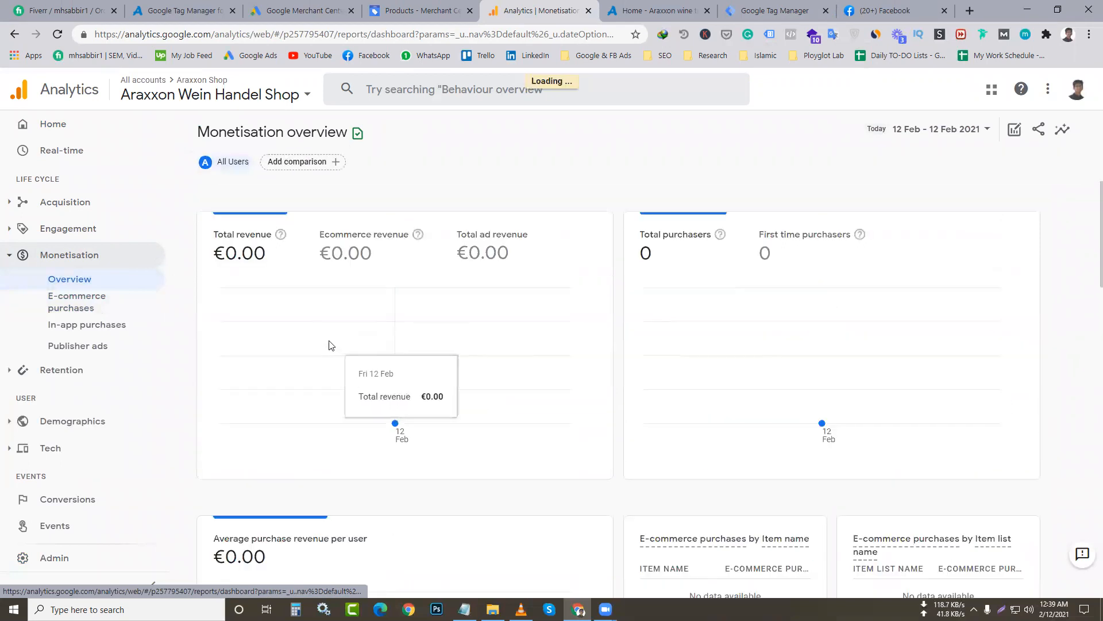
scroll(363, 350, down, 6)
scroll(396, 253, up, 5)
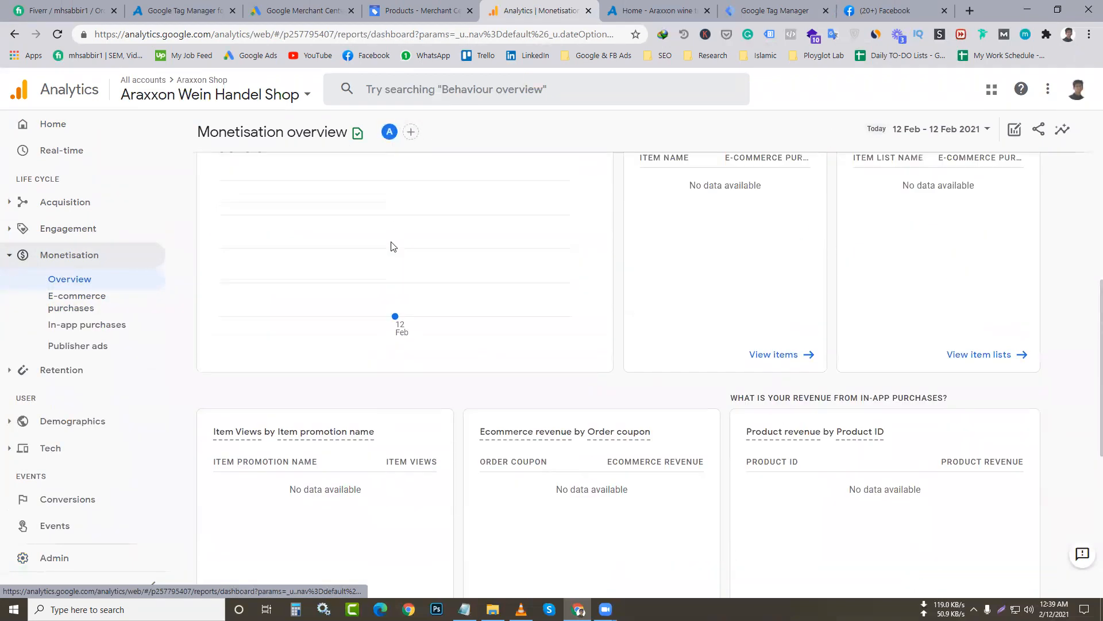
scroll(409, 262, up, 2)
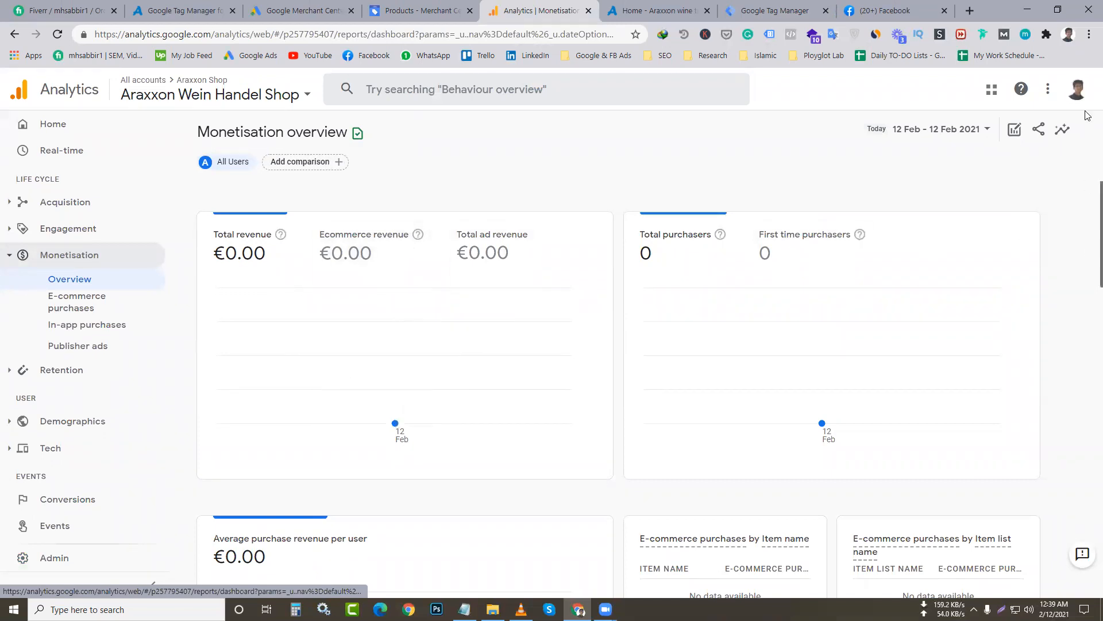
scroll(1087, 258, down, 4)
scroll(1086, 287, up, 4)
- Return to Google Tag Manager and open the araxxon.de workspace overview to check the live version
click(417, 10)
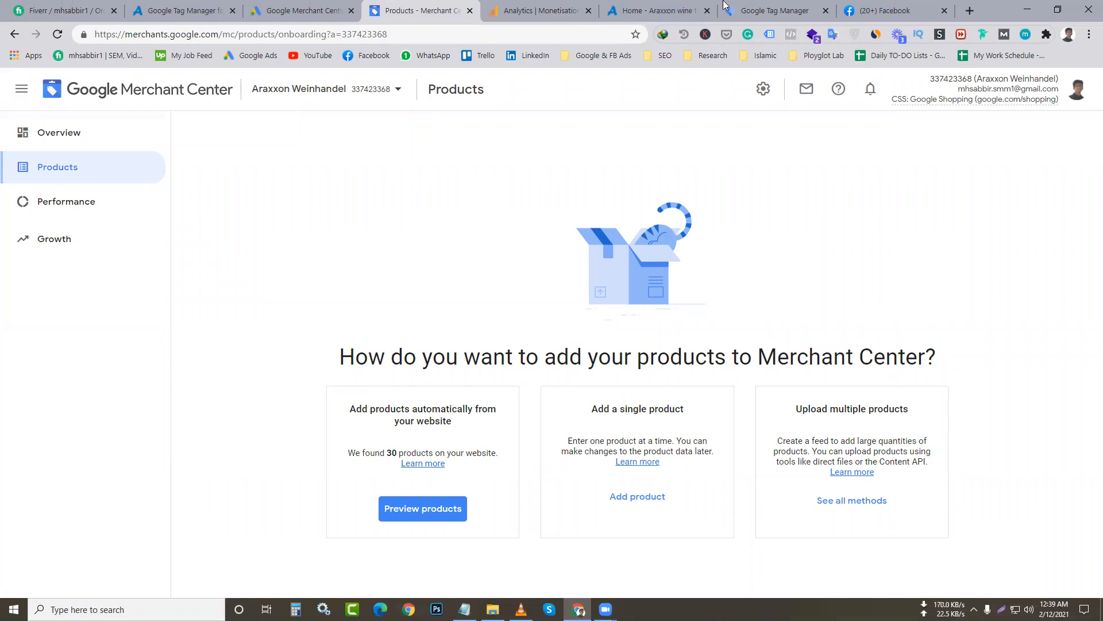
click(731, 16)
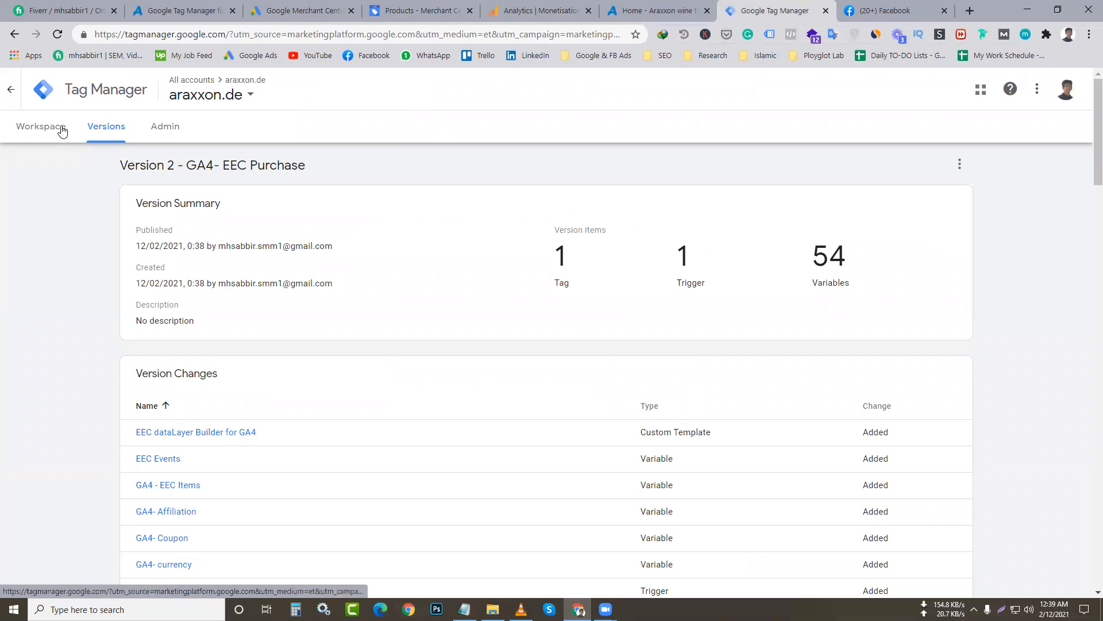
click(40, 126)
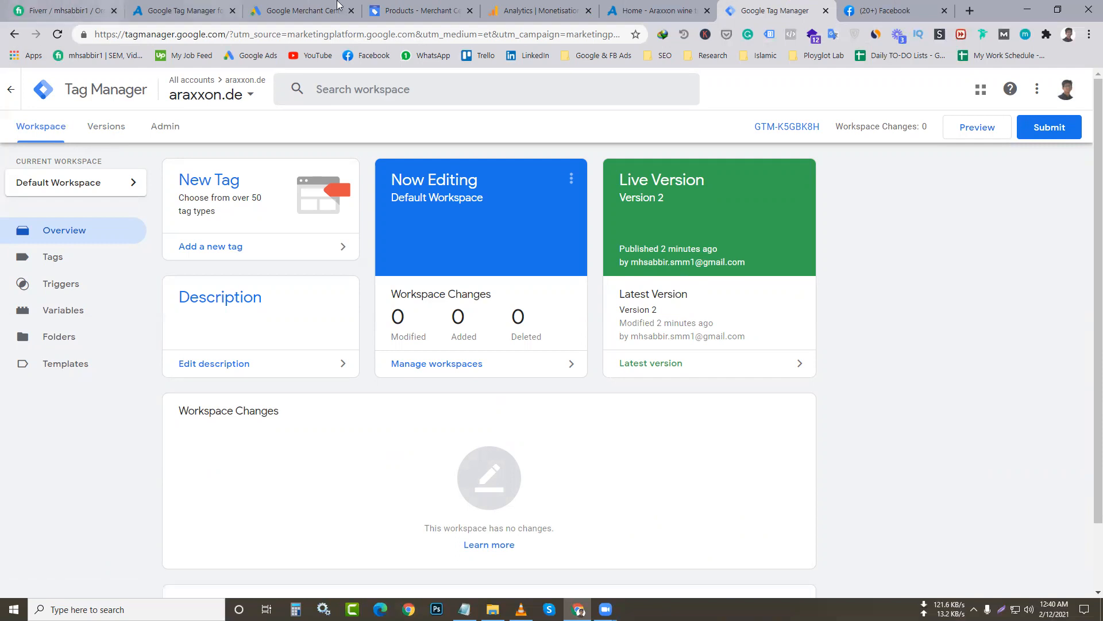
- Switch to the Google Merchant Center Products page to view the options for adding products
click(443, 10)
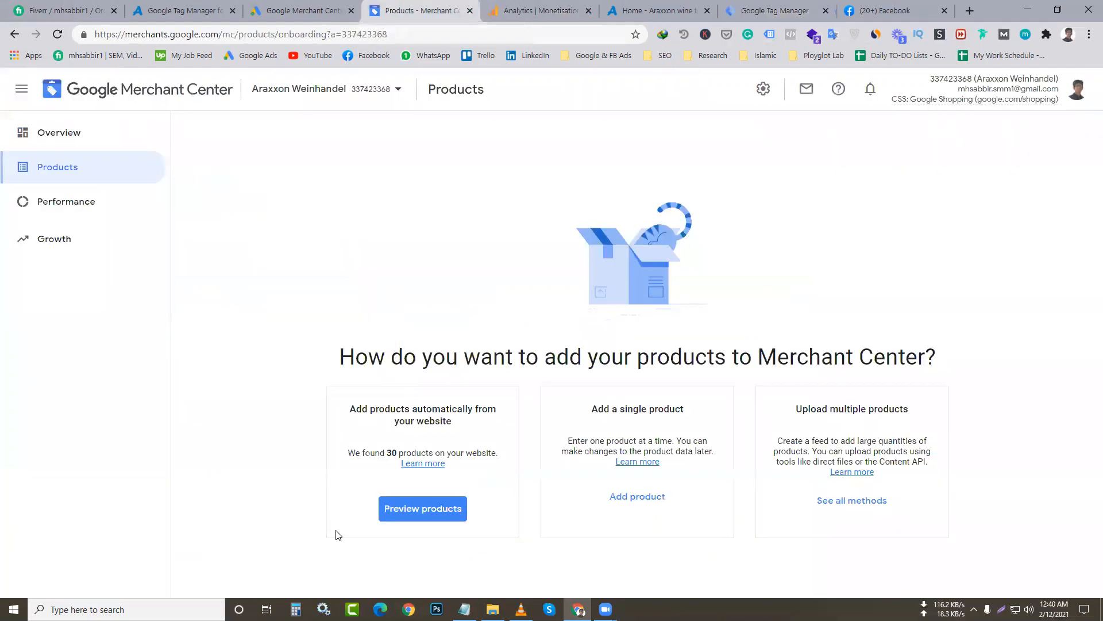